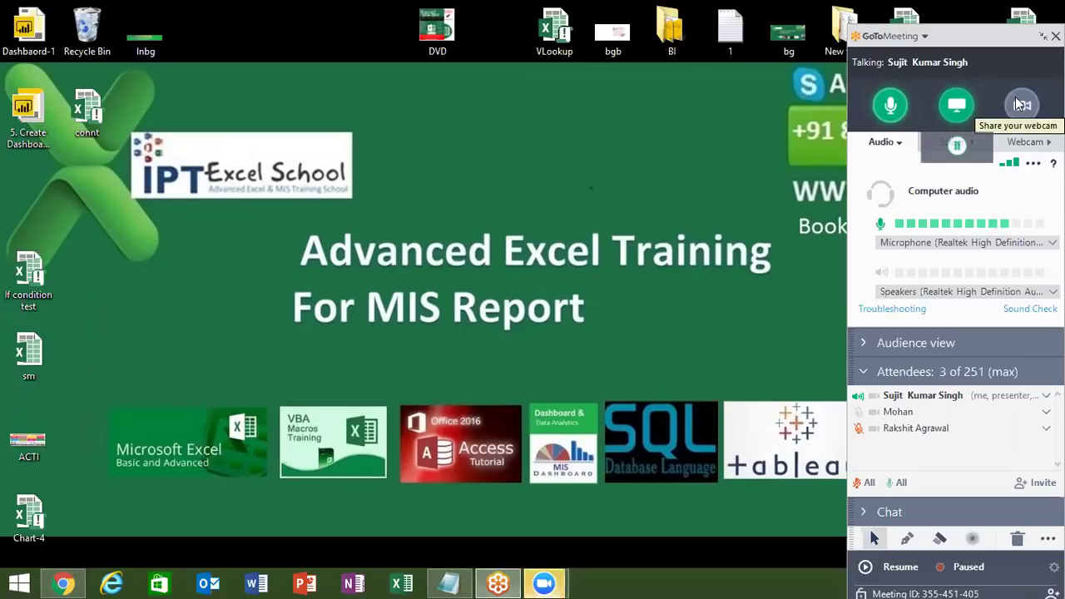
# Reopen the GoToMeeting panel, unmute the attendee's microphone, then collapse it to the compact toolbar.
pyautogui.click(1042, 36)
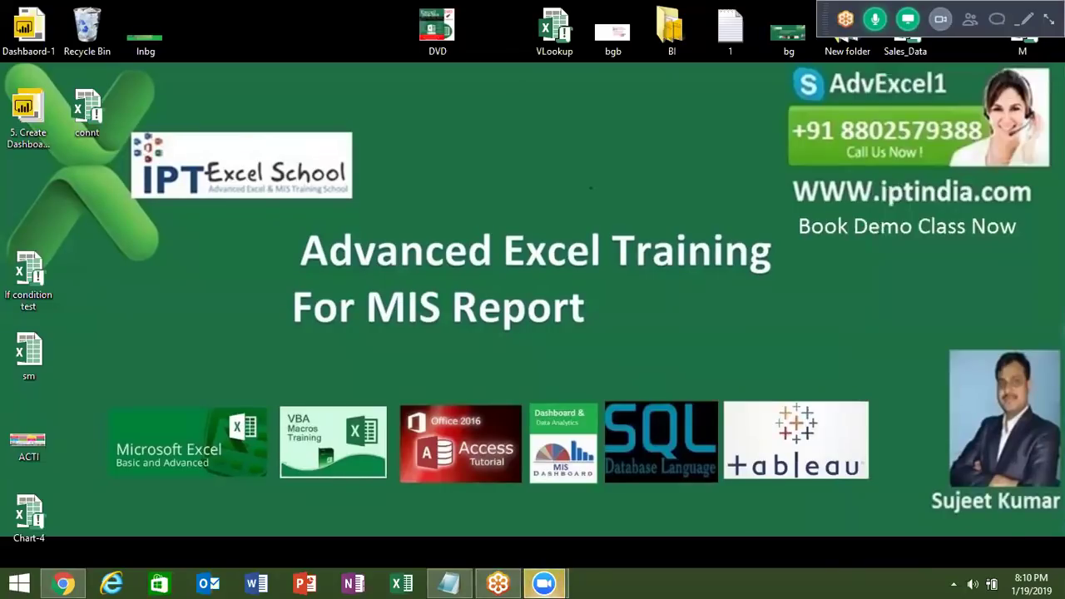
pyautogui.click(1048, 18)
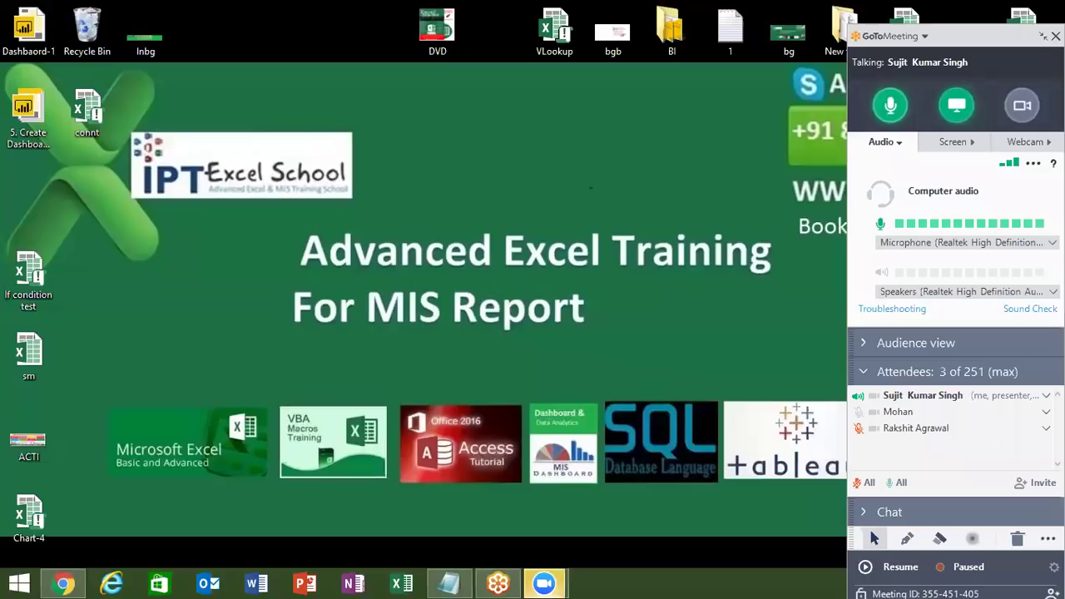
pyautogui.click(858, 428)
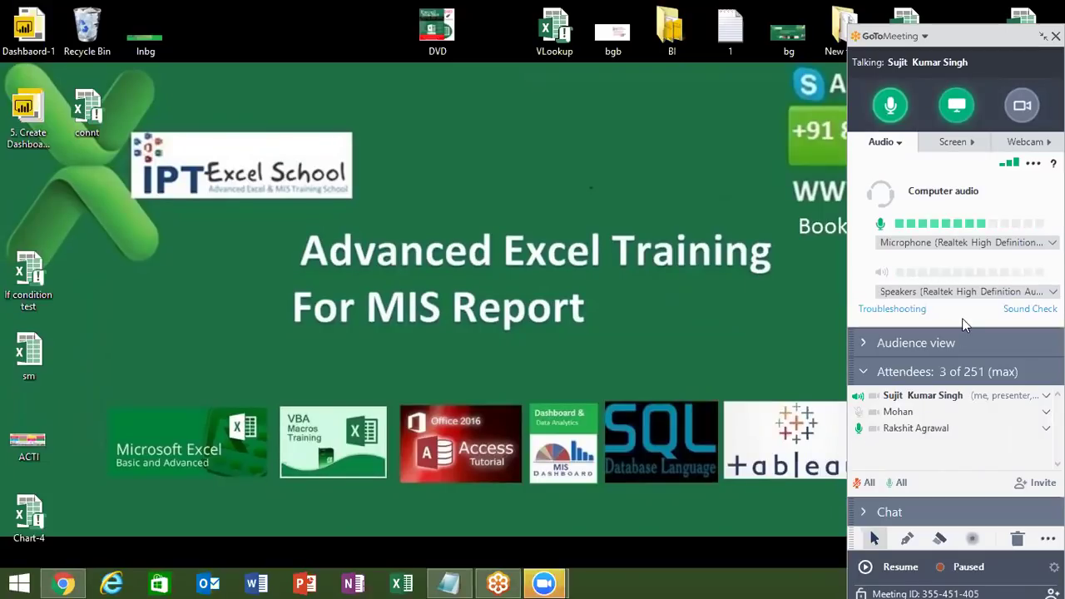
pyautogui.click(1043, 36)
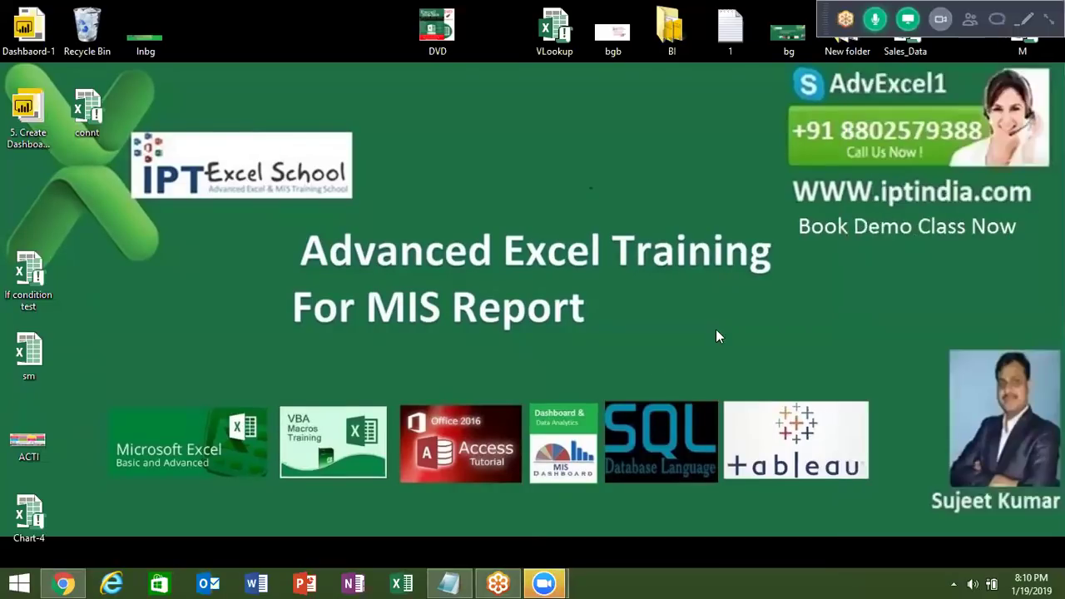
# Start a blank Excel workbook with headers Name and Jan through Jun in row 1.
pyautogui.click(395, 587)
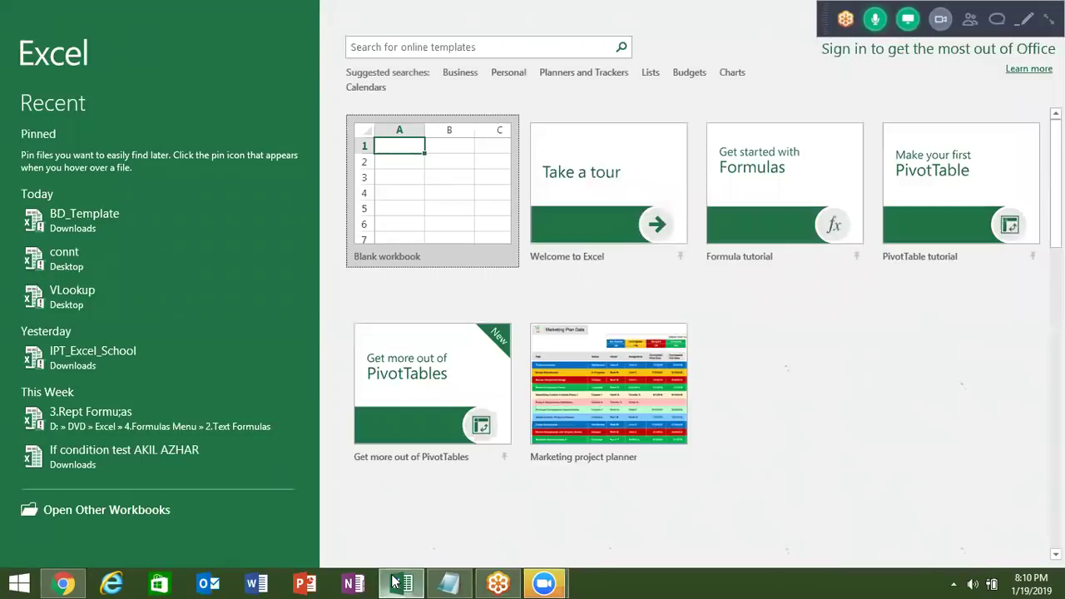
pyautogui.click(410, 145)
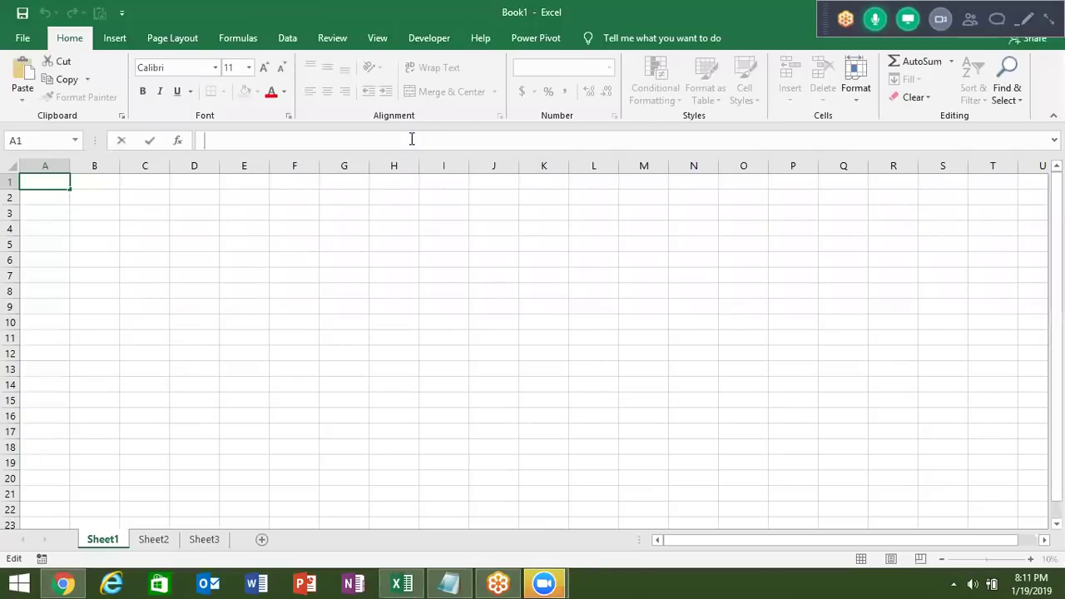
pyautogui.write('Month')
pyautogui.press('BackSpace')
pyautogui.press('BackSpace')
pyautogui.press('BackSpace')
pyautogui.press('BackSpace')
pyautogui.press('BackSpace')
pyautogui.write('Name')
pyautogui.press('Tab')
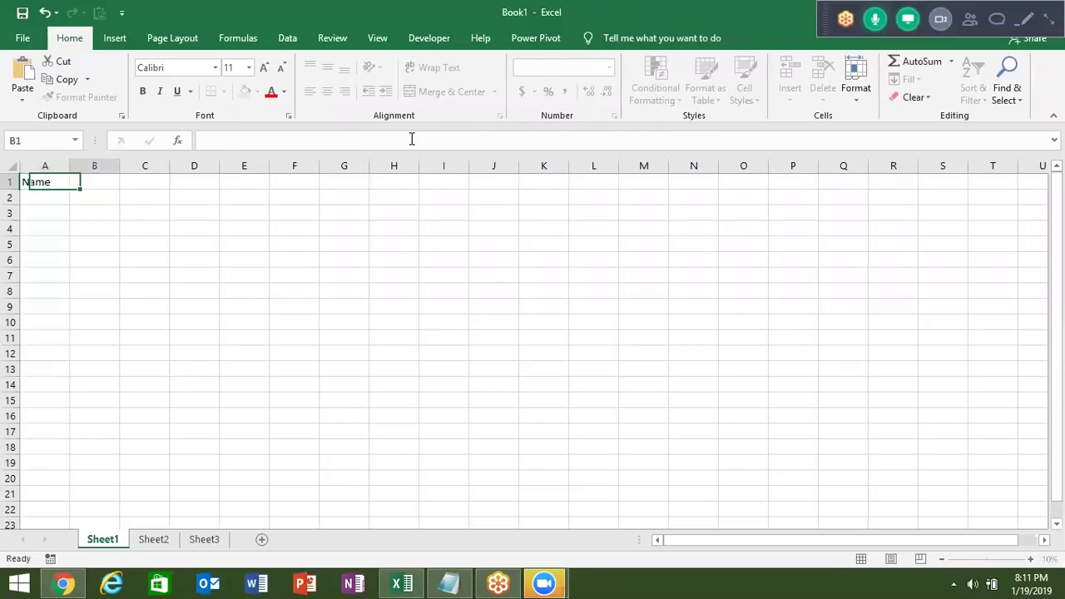
pyautogui.write('Jan')
pyautogui.hotkey('shift', 'Tab')
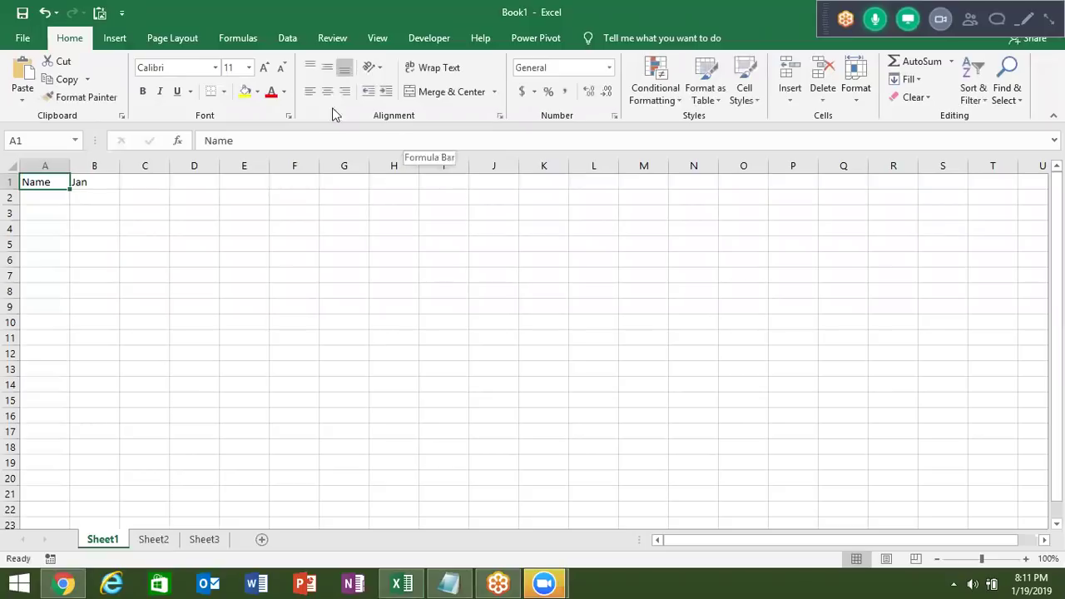
pyautogui.click(83, 188)
pyautogui.moveTo(120, 189); pyautogui.dragTo(358, 195)
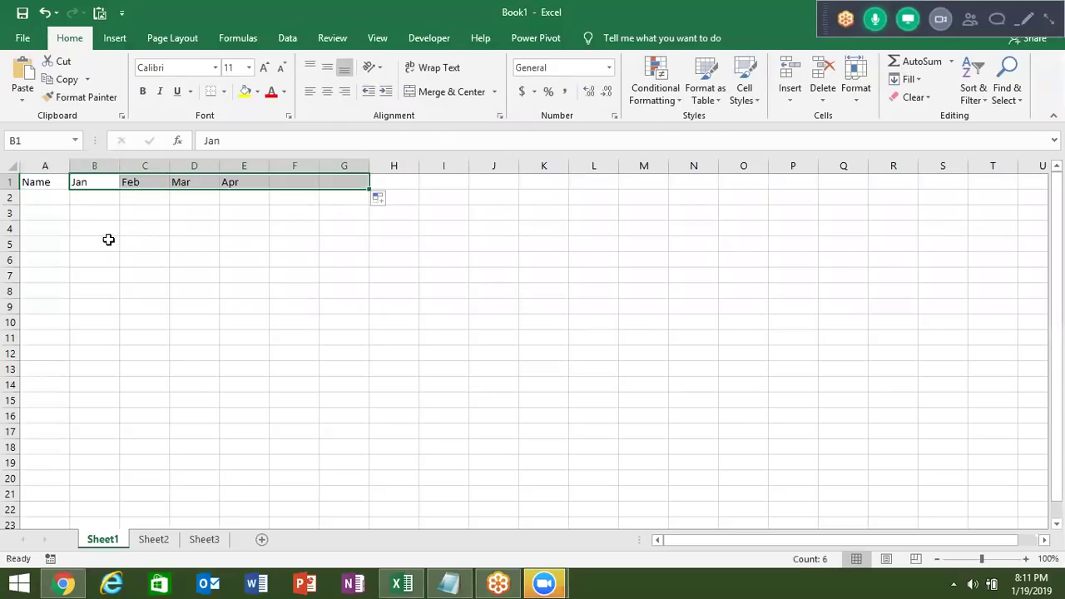
# Enter Puja in A2 and fill the name list down through Tanu.
pyautogui.click(36, 197)
pyautogui.write('Puja')
pyautogui.click(36, 197)
pyautogui.moveTo(71, 208); pyautogui.dragTo(73, 306)
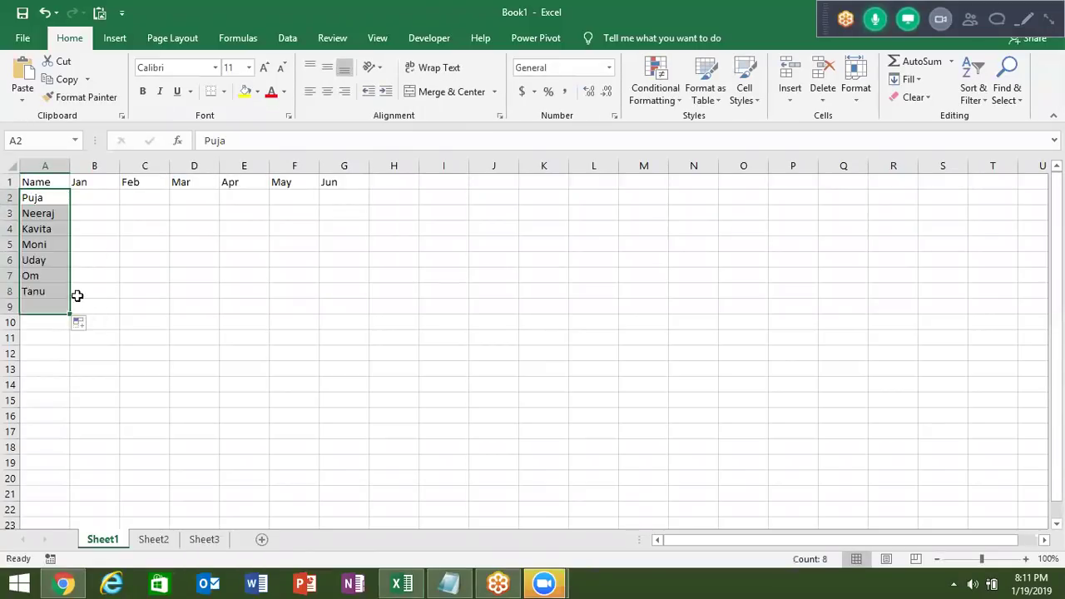
# Enter =RANDBETWEEN(10,90) in cell B2.
pyautogui.click(100, 197)
pyautogui.write('=r')
pyautogui.press('Down')
pyautogui.press('Down')
pyautogui.press('Tab')
pyautogui.write('10,90')
pyautogui.hotkey('ctrl', 'Return')
# Fill the RANDBETWEEN formula across B2:G9 and copy the range.
pyautogui.hotkey('shift', 'Right')
pyautogui.hotkey('shift', 'Right')
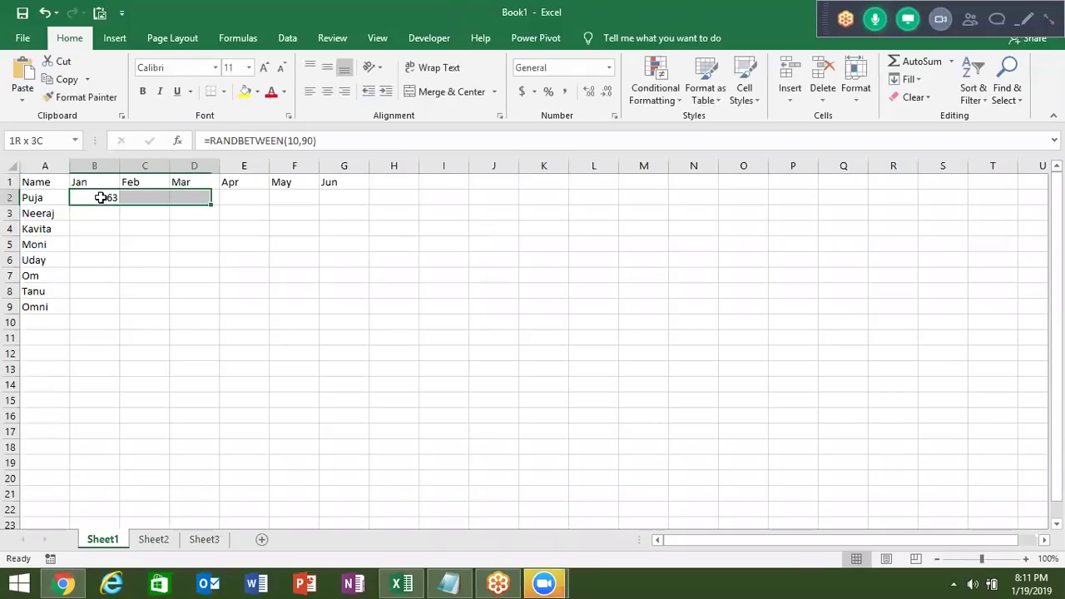
pyautogui.hotkey('shift', 'Right')
pyautogui.hotkey('shift', 'Right')
pyautogui.hotkey('shift', 'Right')
pyautogui.hotkey('shift', 'Down')
pyautogui.hotkey('shift', 'Down')
pyautogui.hotkey('shift', 'Down')
pyautogui.hotkey('shift', 'Down')
pyautogui.hotkey('shift', 'Down')
pyautogui.hotkey('shift', 'Down')
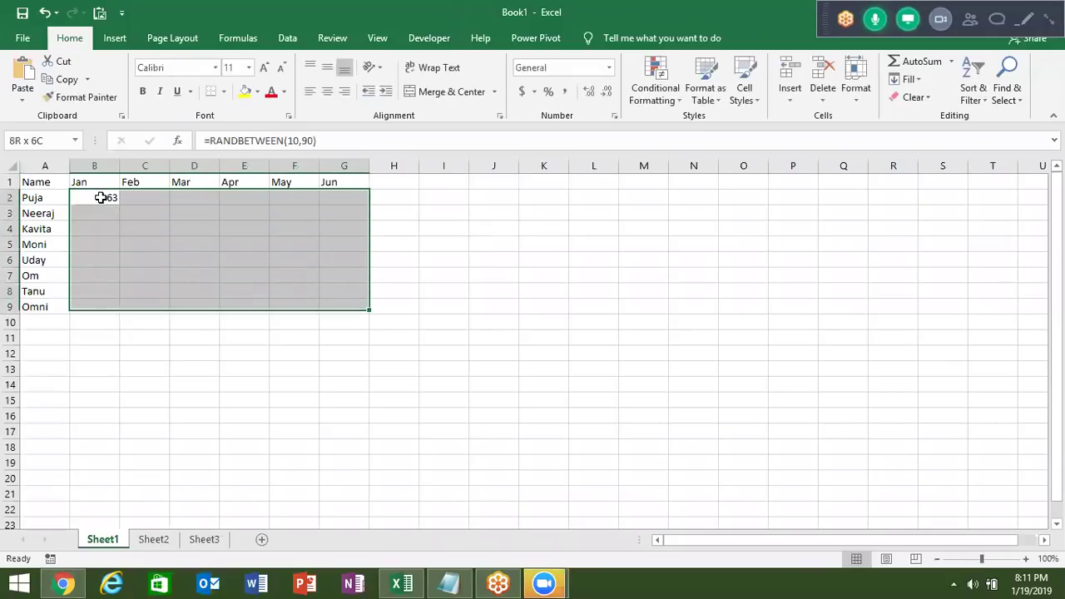
pyautogui.hotkey('ctrl', 'r')
pyautogui.hotkey('ctrl', 'd')
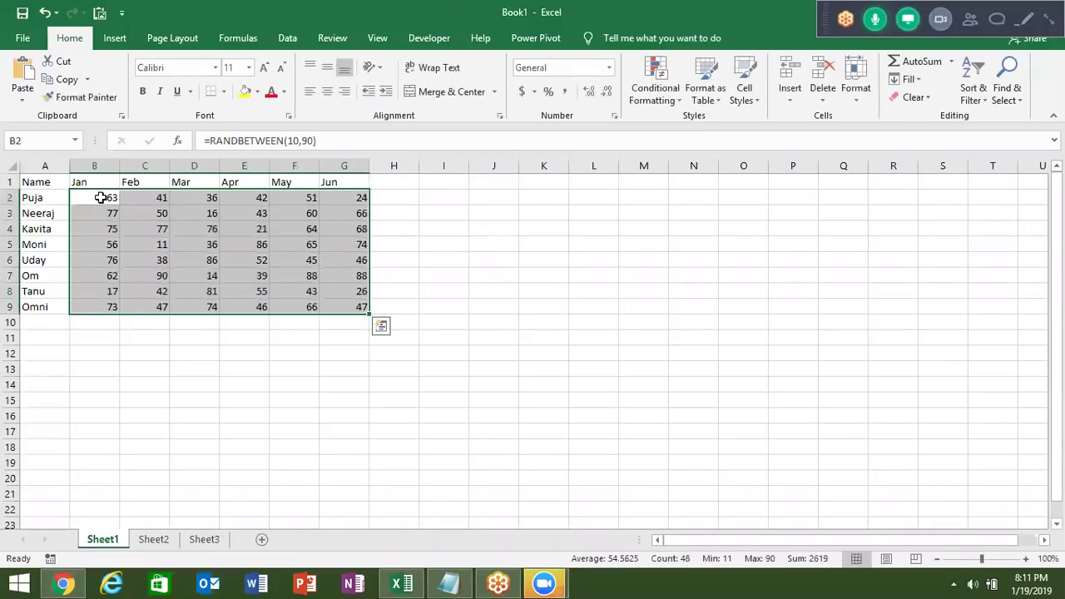
pyautogui.hotkey('ctrl', 'c')
pyautogui.click(31, 100)
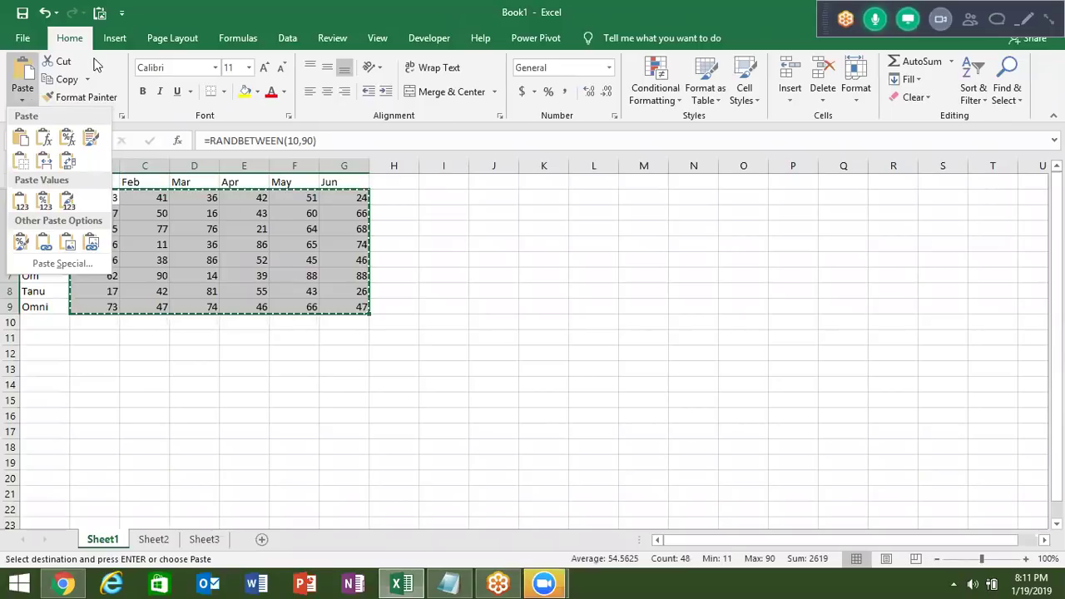
# Paste B2:G9 back as fixed values, then mute an attendee in GoToMeeting.
pyautogui.click(21, 200)
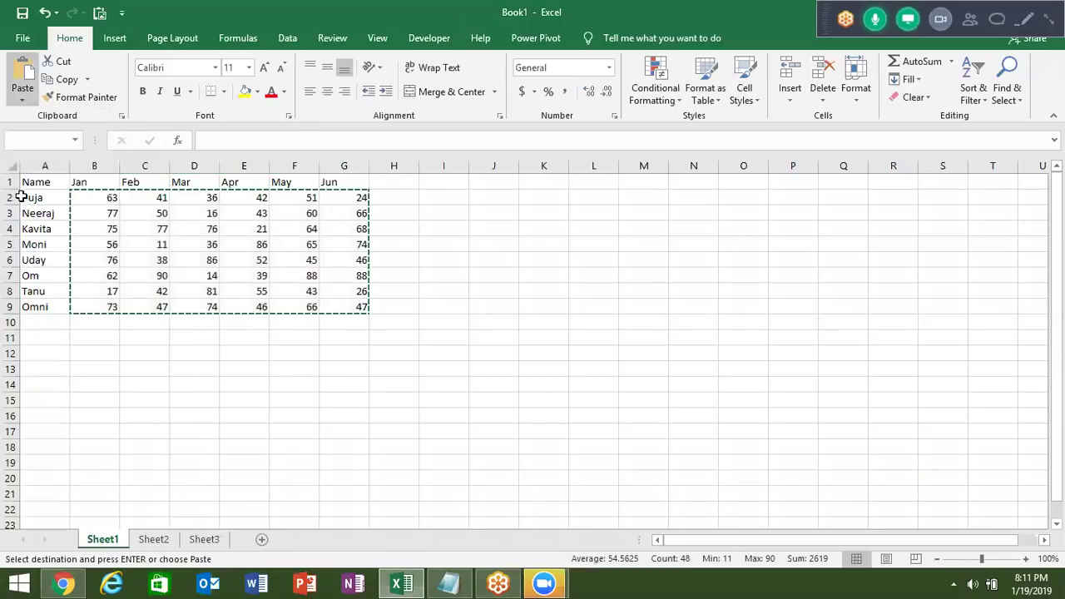
pyautogui.click(166, 232)
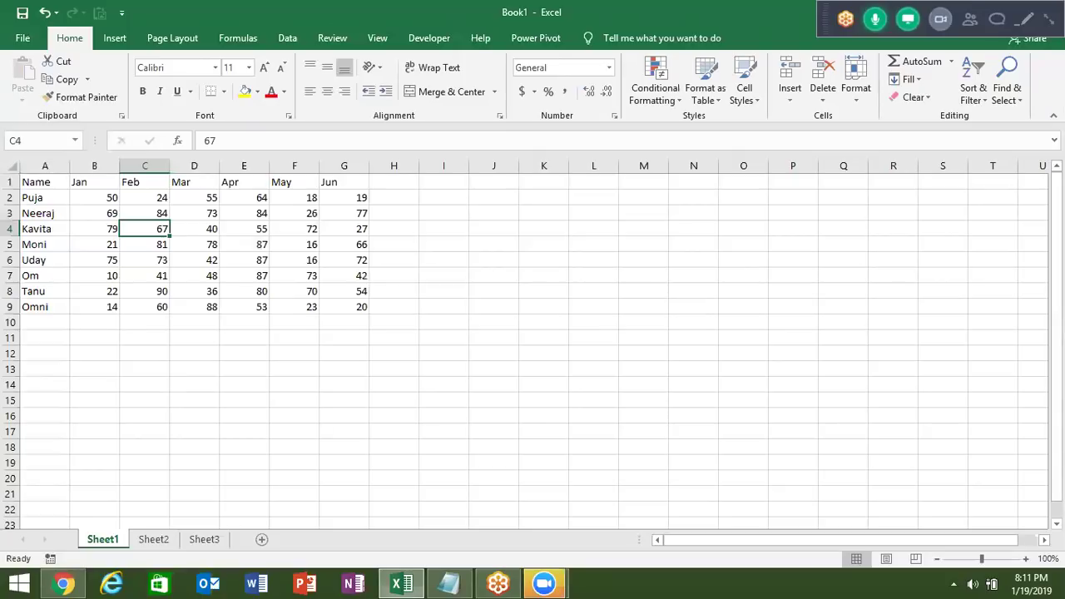
pyautogui.click(845, 18)
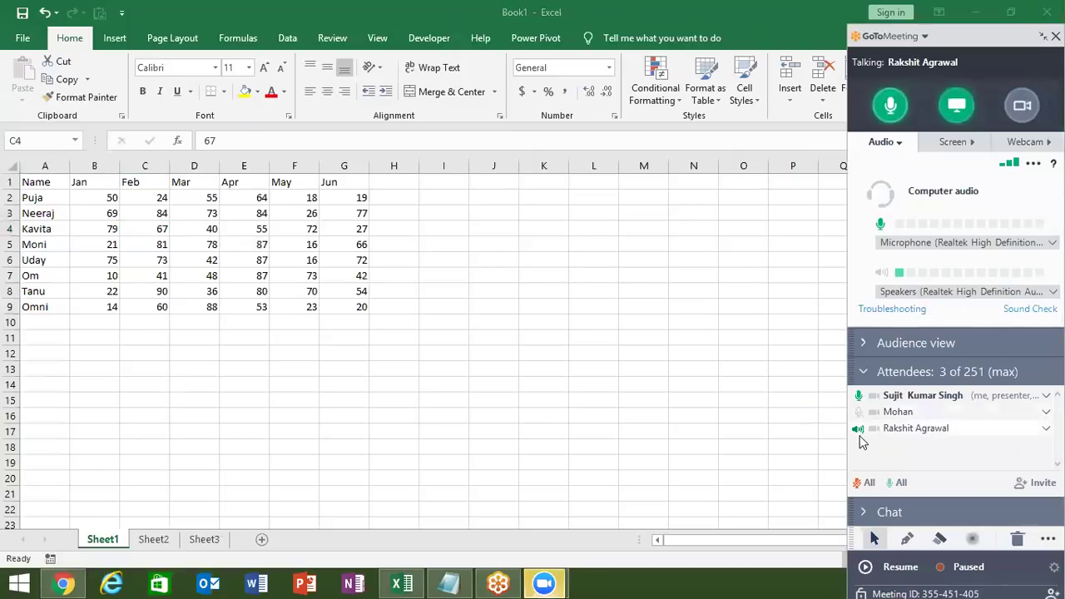
pyautogui.click(858, 433)
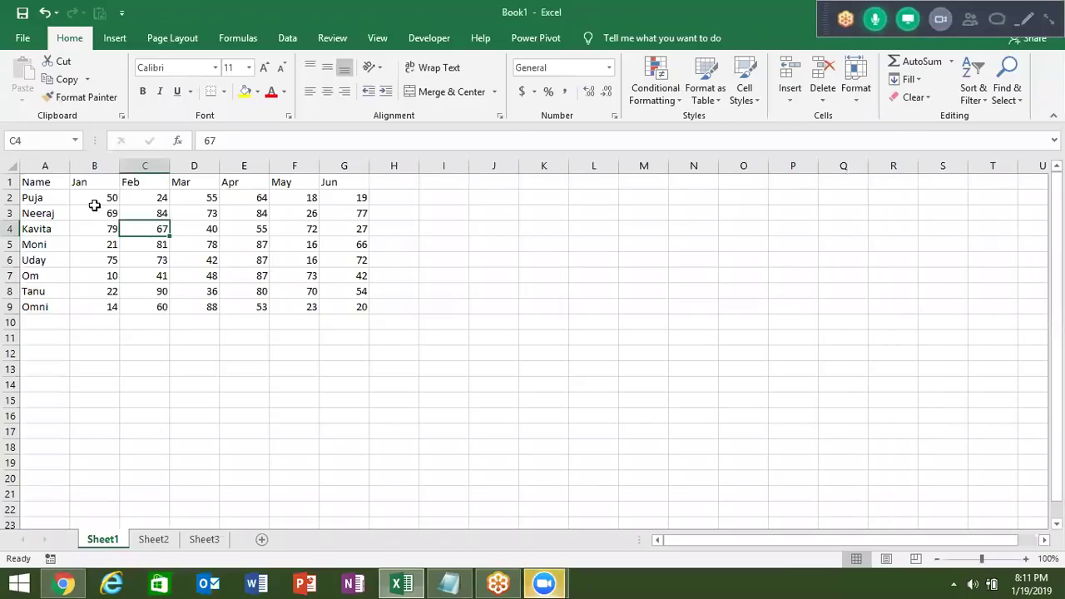
pyautogui.moveTo(52, 183)
pyautogui.mouseDown()
pyautogui.moveTo(268, 261)
pyautogui.moveTo(316, 303)
pyautogui.moveTo(358, 306)
pyautogui.mouseUp()
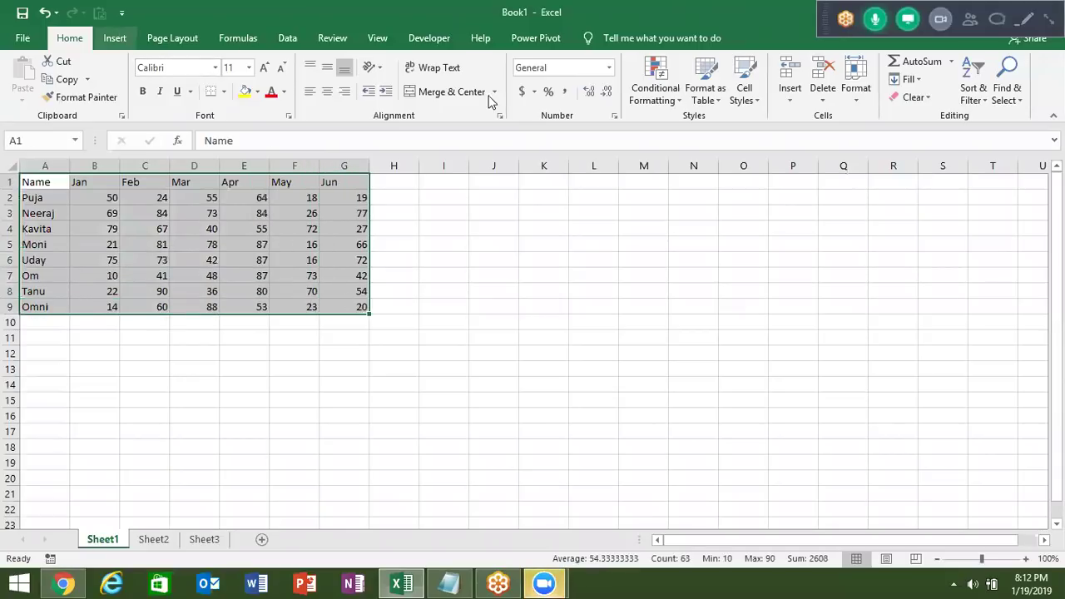
pyautogui.click(120, 33)
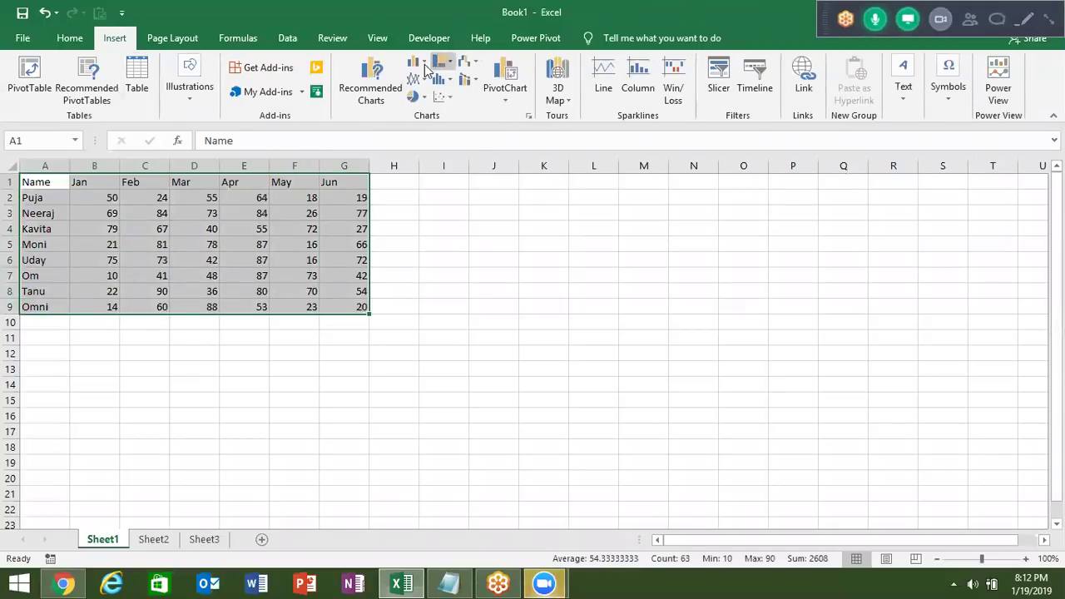
pyautogui.click(416, 62)
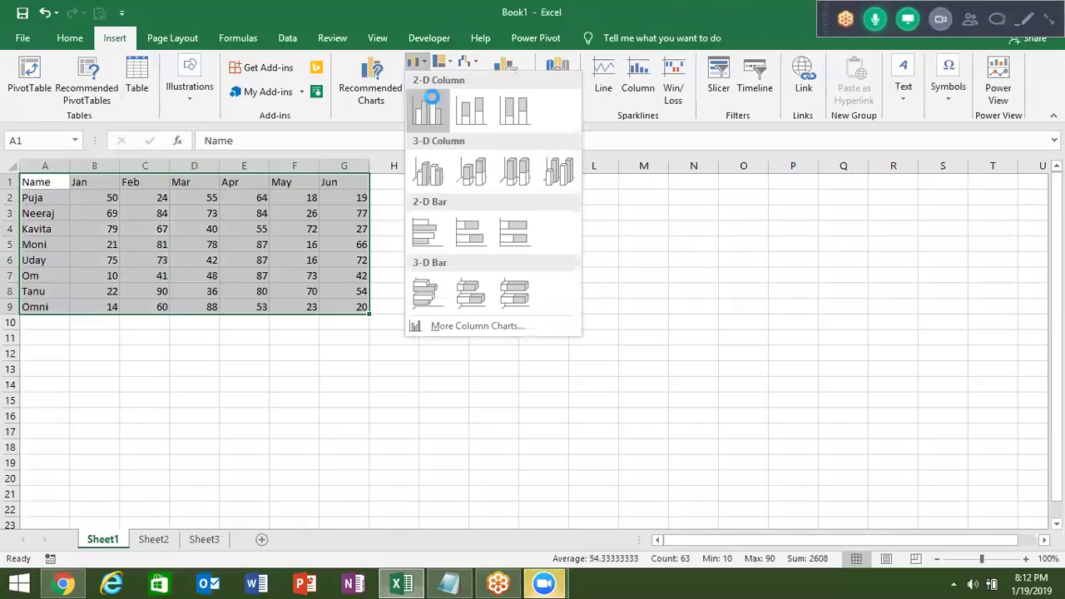
pyautogui.click(432, 99)
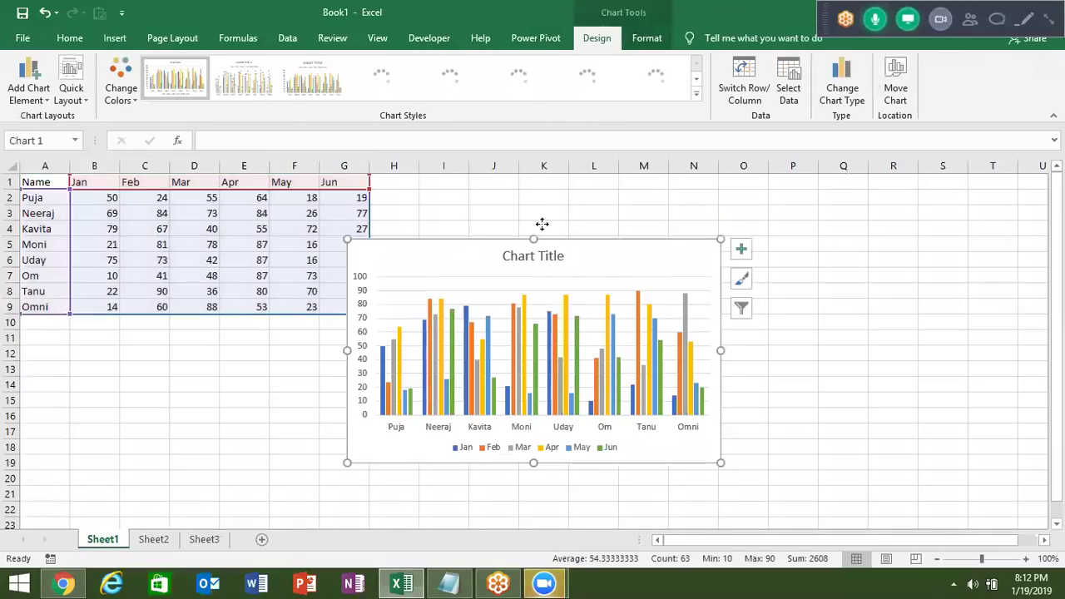
pyautogui.moveTo(459, 256); pyautogui.dragTo(539, 209)
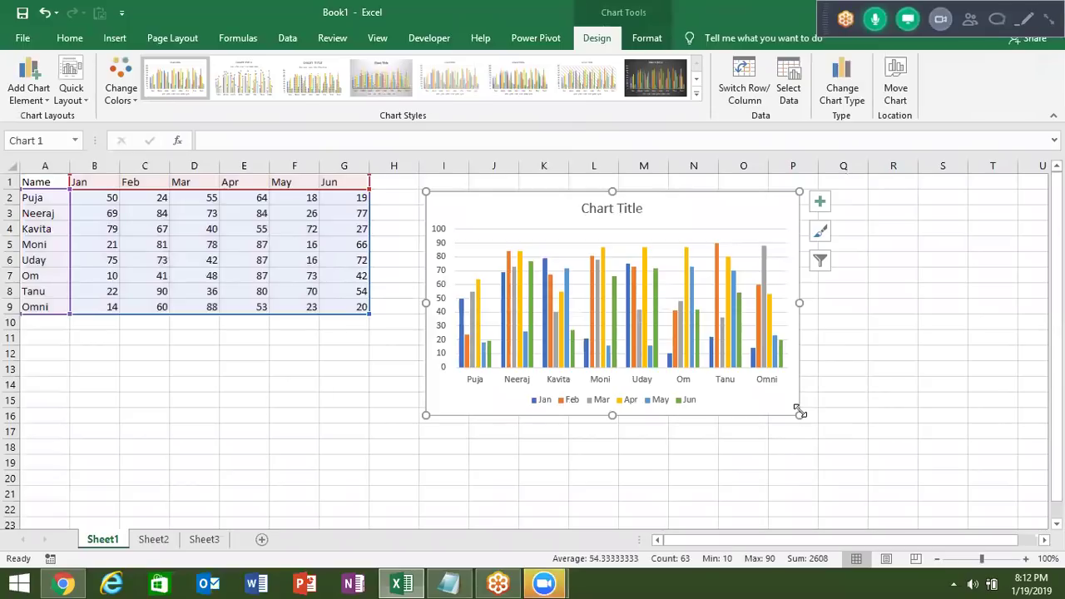
pyautogui.moveTo(798, 411); pyautogui.dragTo(910, 429)
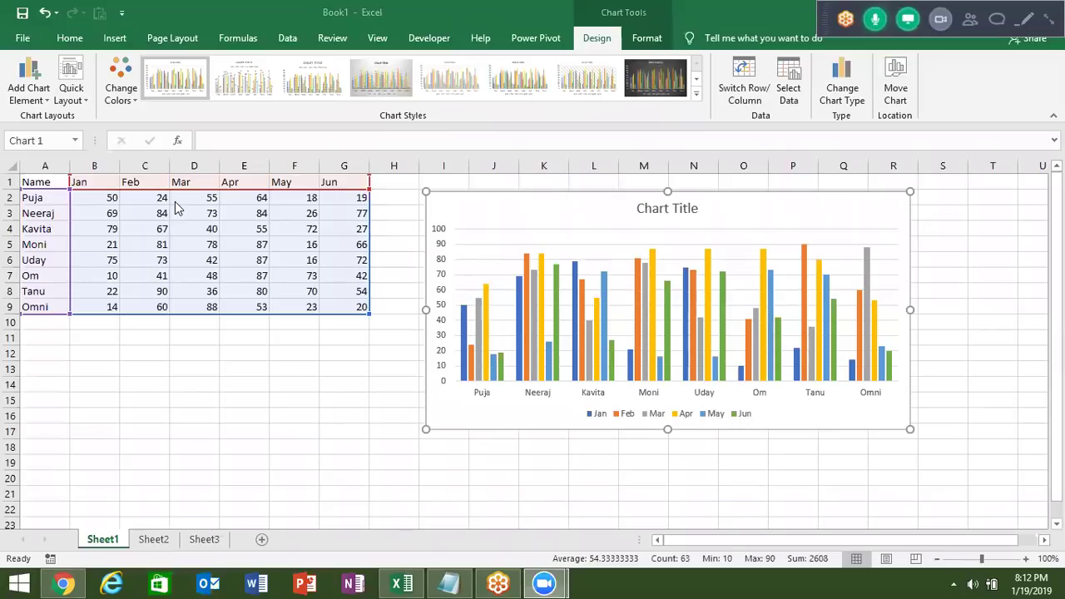
pyautogui.moveTo(472, 205)
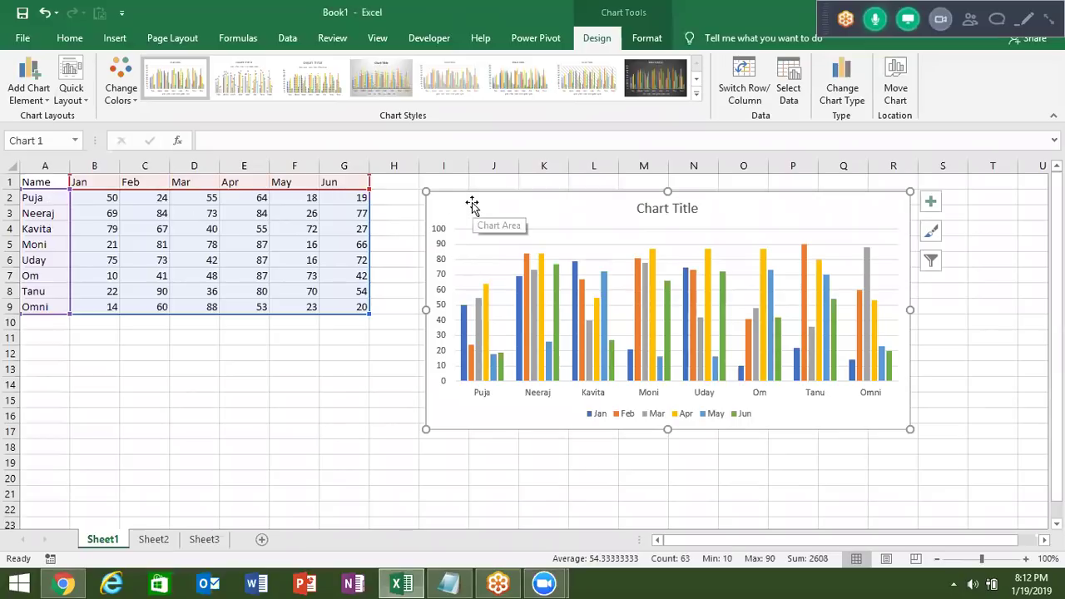
pyautogui.press('Delete')
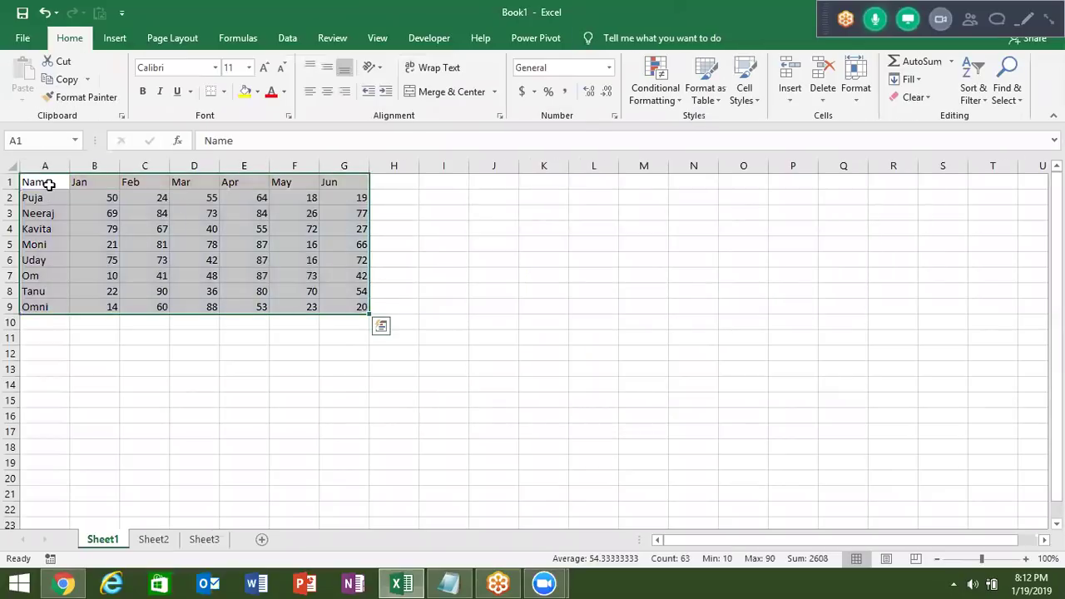
# Insert a column chart of Puja's Jan–Jun values from A1:G2 beside the table.
pyautogui.moveTo(49, 184); pyautogui.dragTo(358, 200)
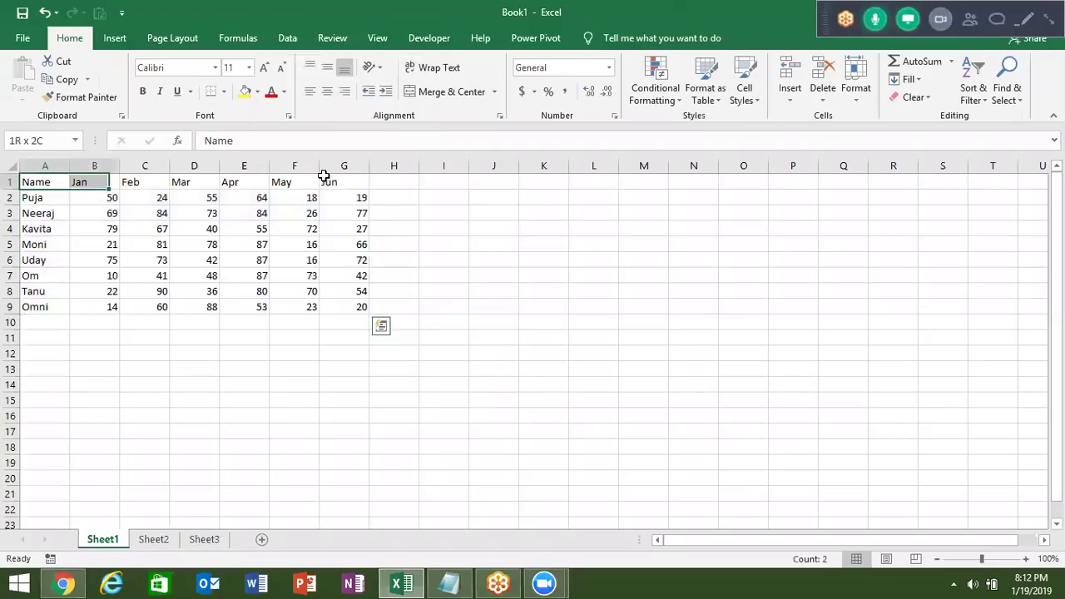
pyautogui.click(114, 39)
pyautogui.click(426, 65)
pyautogui.click(425, 110)
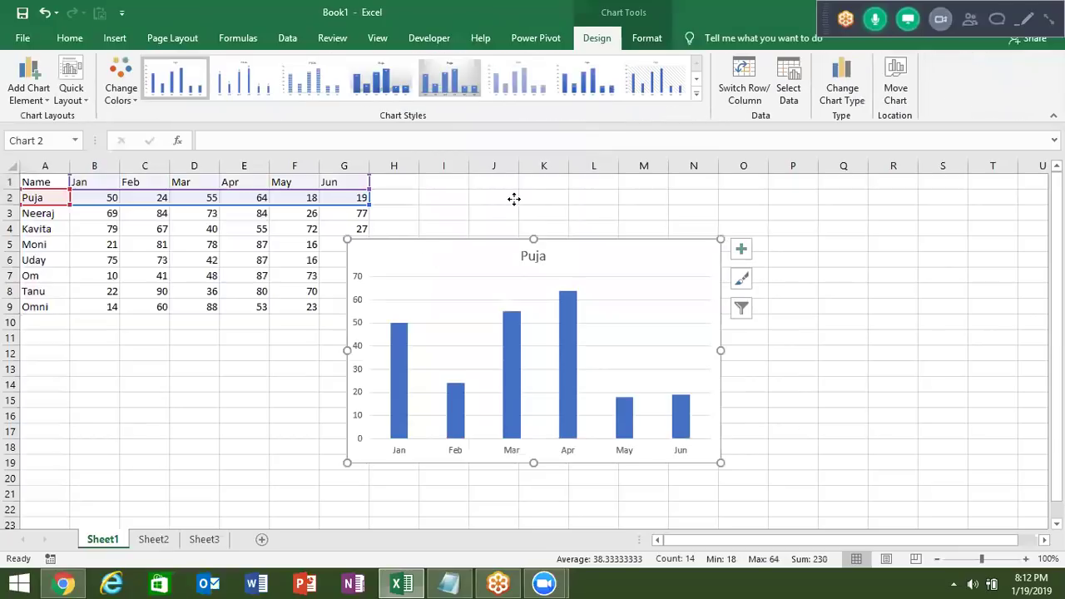
pyautogui.moveTo(514, 198); pyautogui.dragTo(514, 199)
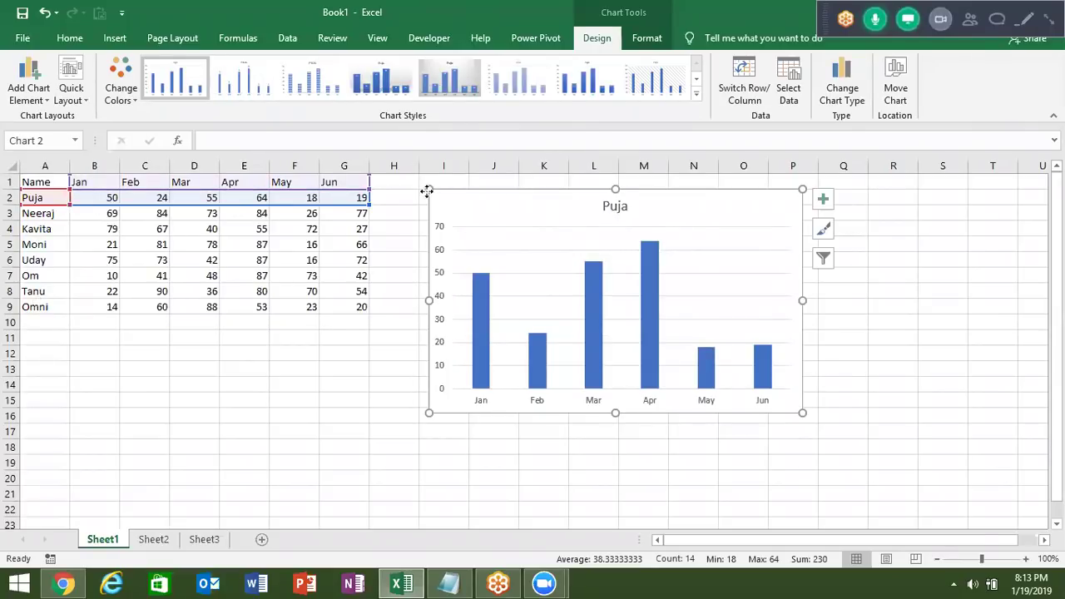
pyautogui.moveTo(426, 191); pyautogui.dragTo(395, 176)
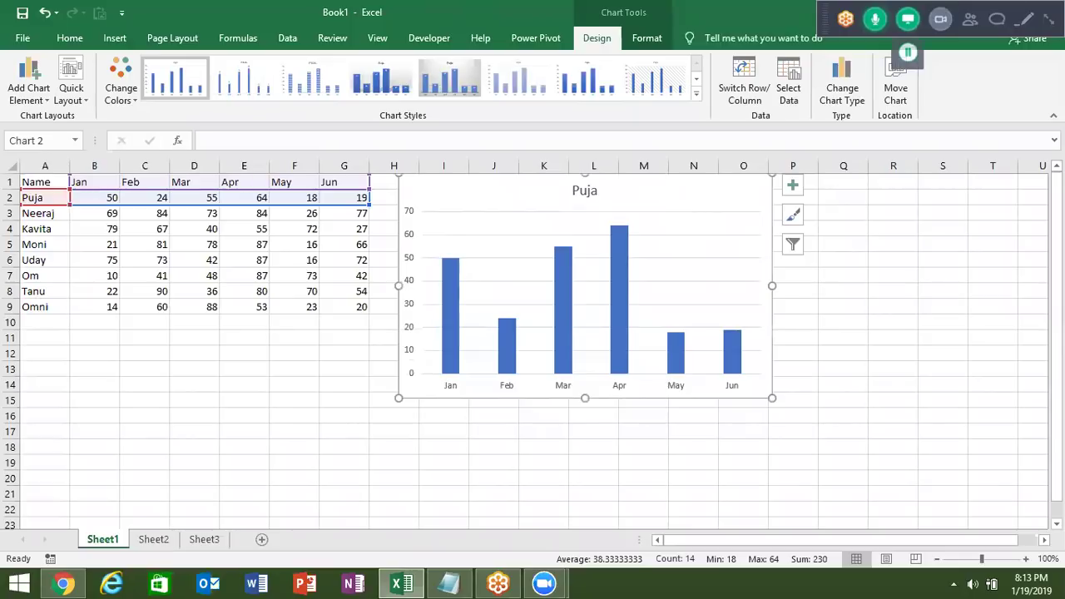
# Select the whole Puja chart and delete it.
pyautogui.click(845, 18)
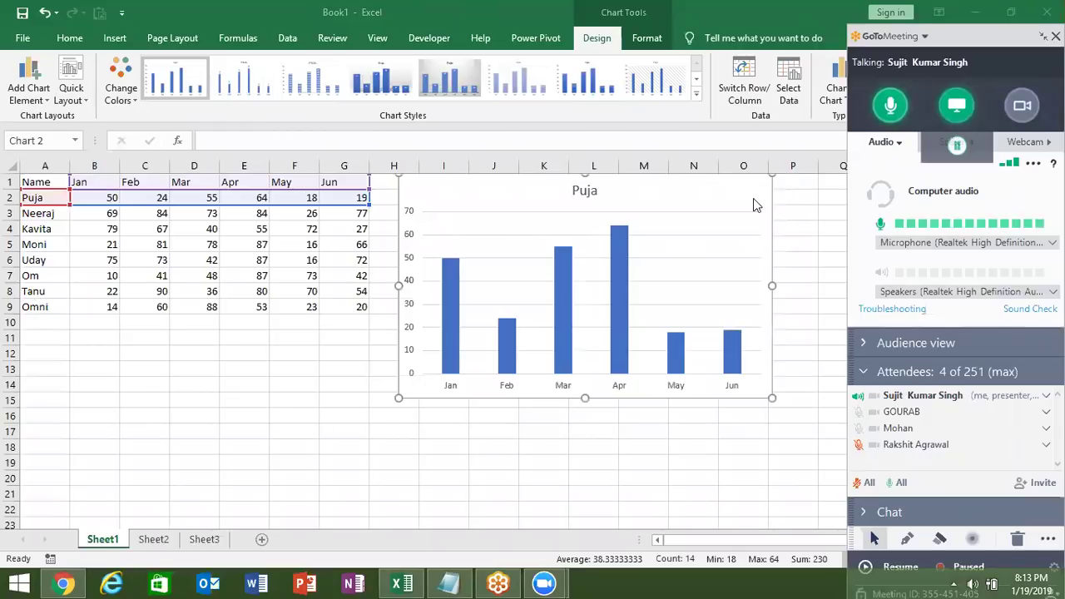
pyautogui.click(703, 191)
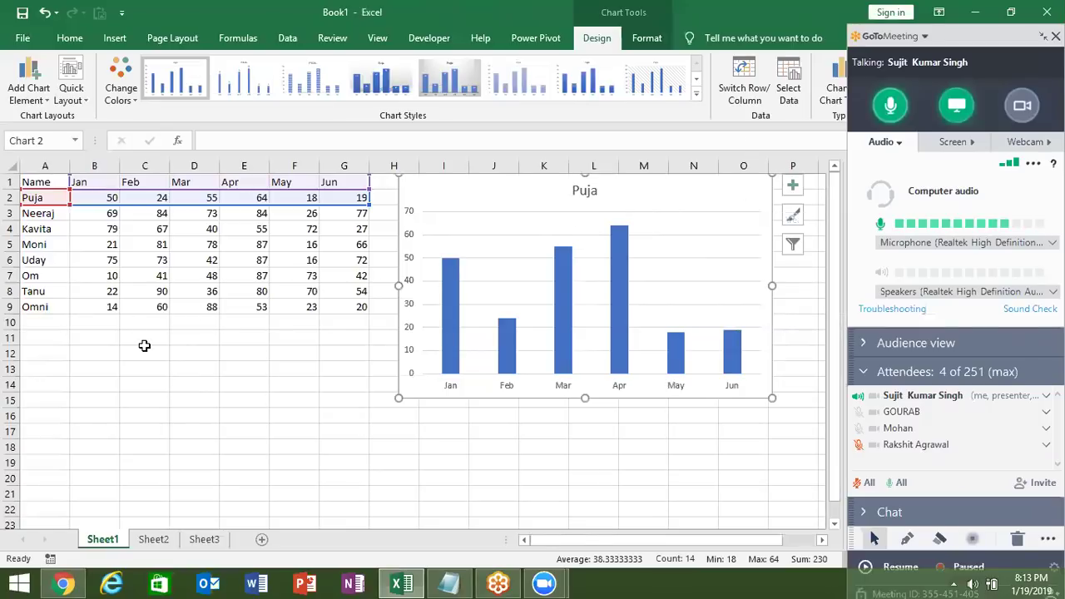
pyautogui.click(448, 299)
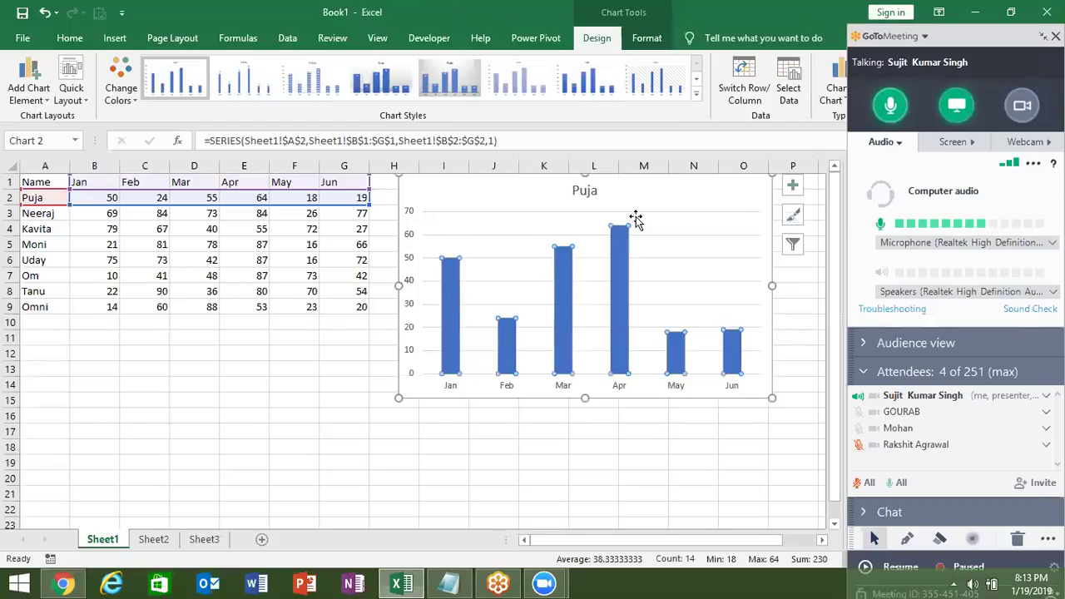
pyautogui.click(657, 202)
pyautogui.press('Delete')
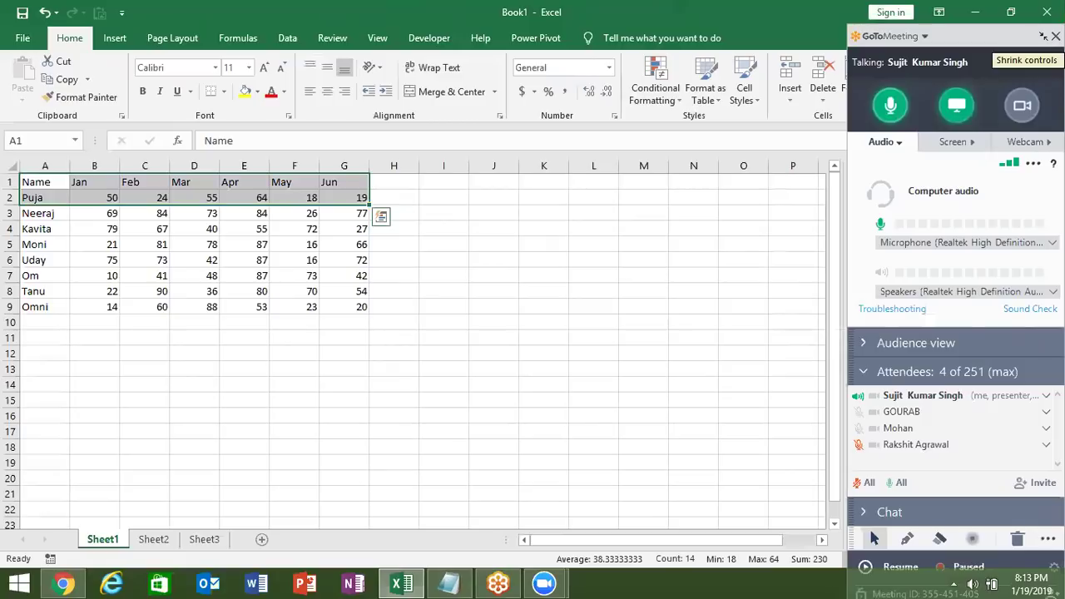
# Copy the Name–Jun header row A1:G1 and paste it at A12.
pyautogui.click(1043, 35)
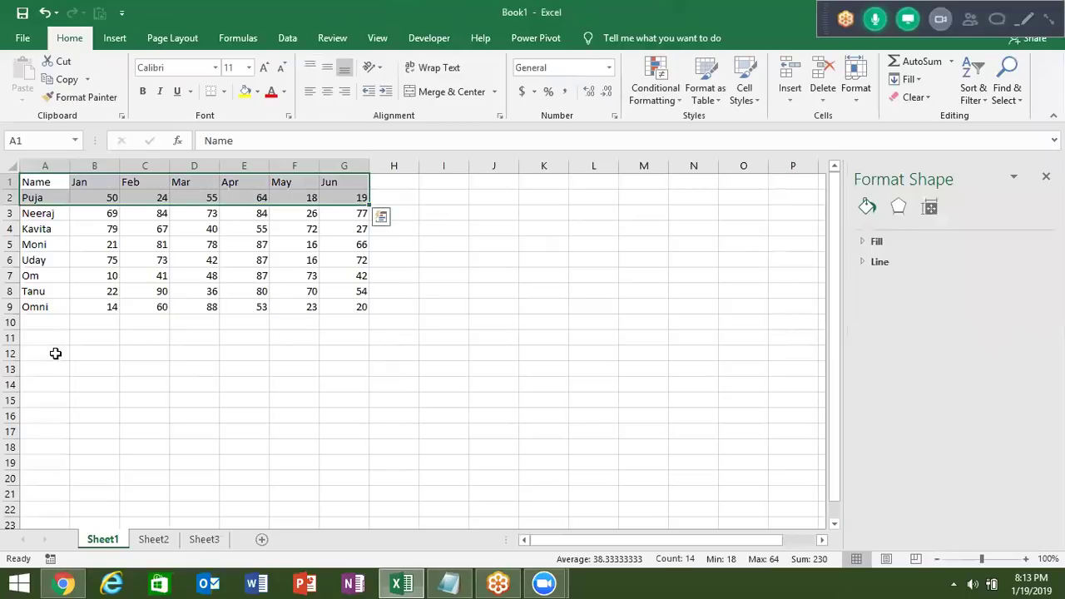
pyautogui.press('Up')
pyautogui.hotkey('ctrl', 'shift', 'Right')
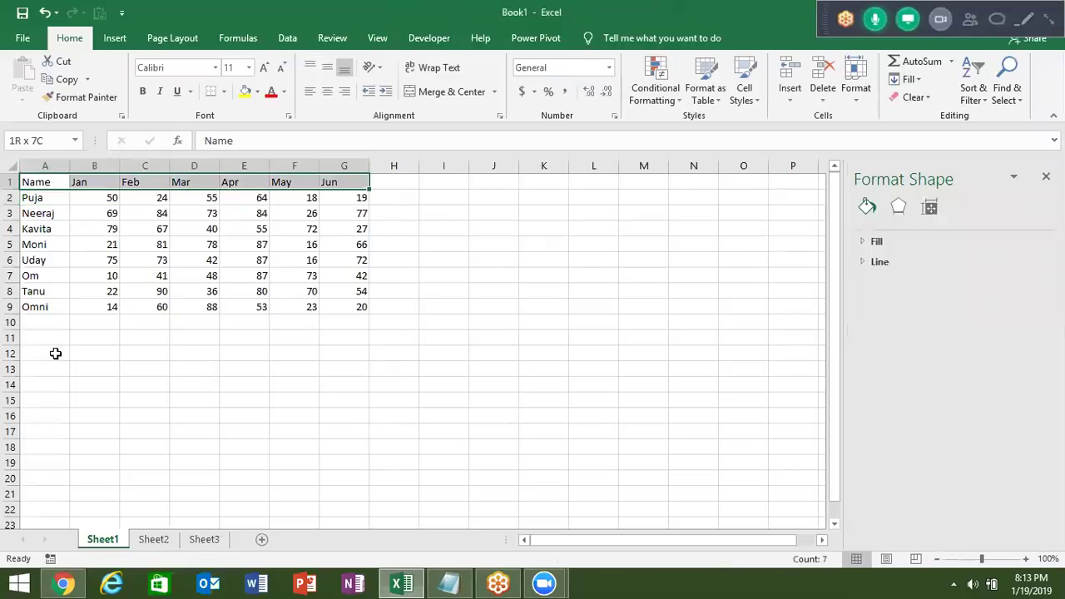
pyautogui.hotkey('ctrl', 'c')
pyautogui.press('Down')
pyautogui.click(55, 353)
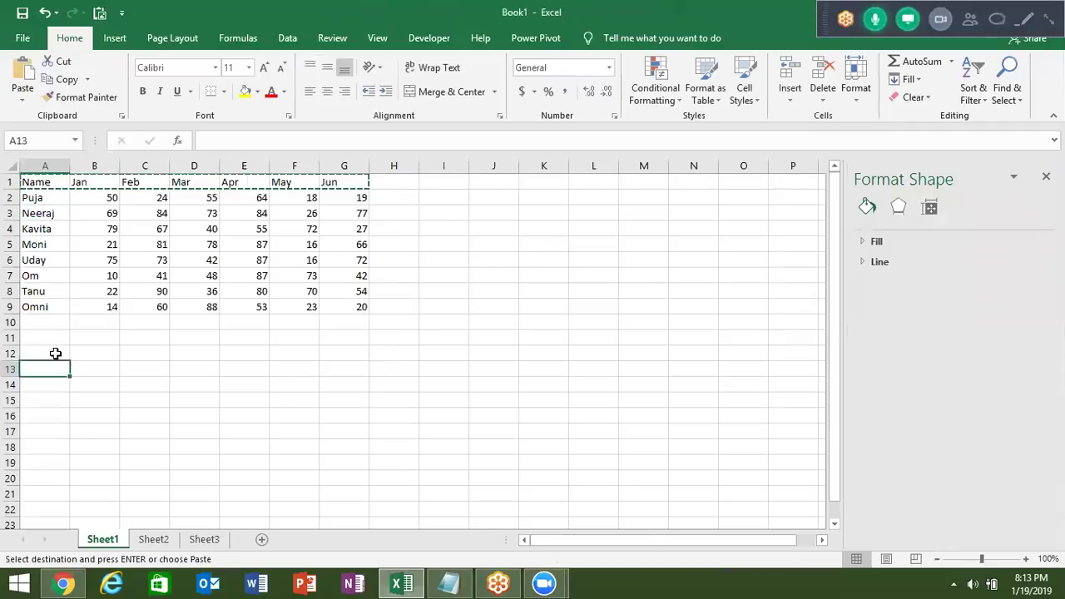
pyautogui.hotkey('ctrl', 'v')
# Insert a blank row above the copied header and enter 1 in A12.
pyautogui.press('Up')
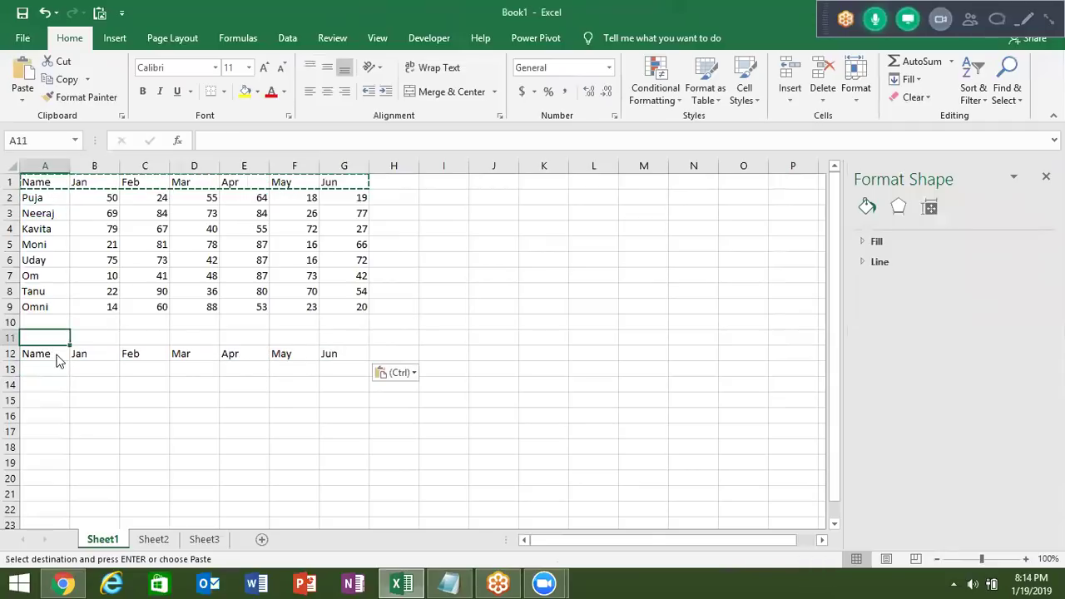
pyautogui.hotkey('shift', 'space')
pyautogui.hotkey('ctrl', 'shift', '+')
pyautogui.press('Right')
pyautogui.press('Right')
pyautogui.press('Right')
pyautogui.press('Left')
pyautogui.press('Left')
pyautogui.press('Left')
pyautogui.press('Down')
pyautogui.write('1')
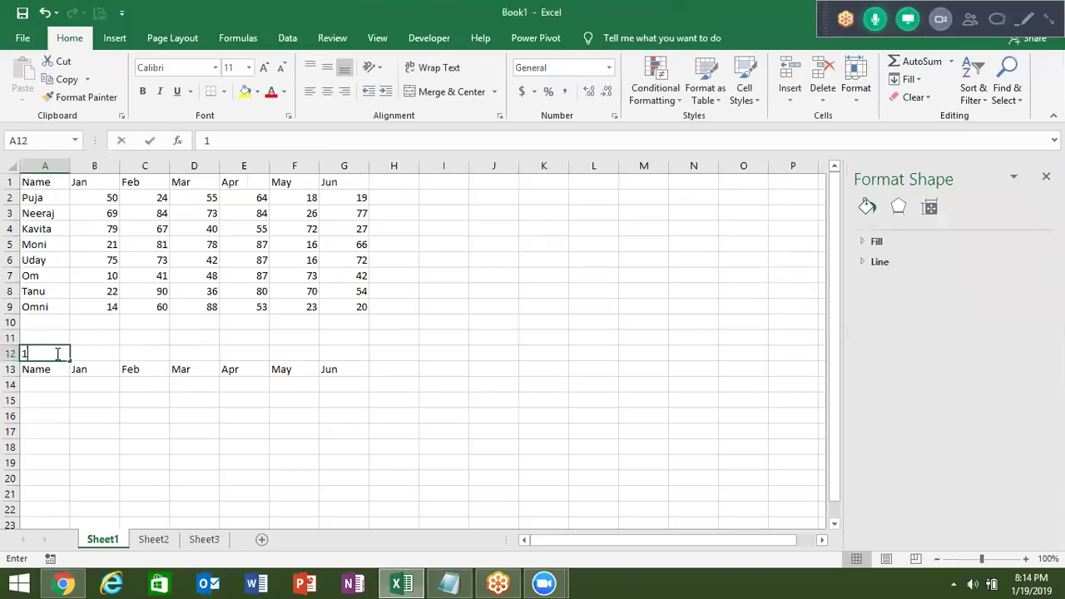
pyautogui.press('Tab')
# Compare Puja's and Neeraj's rows while switching A12 to 2 and back to 1.
pyautogui.moveTo(33, 197); pyautogui.dragTo(379, 205)
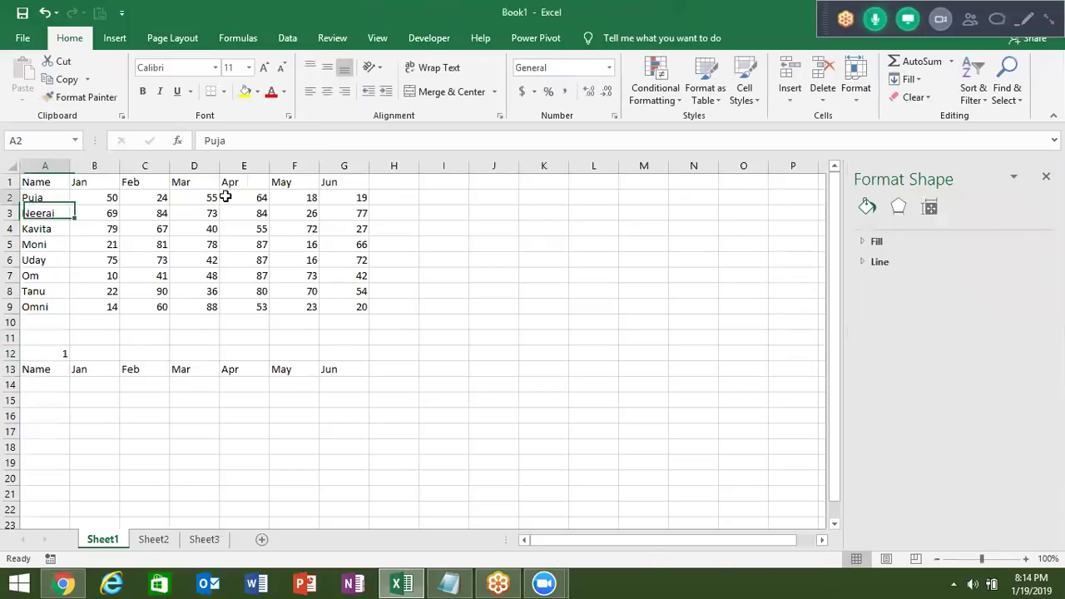
pyautogui.click(38, 349)
pyautogui.write('2')
pyautogui.click(45, 227)
pyautogui.moveTo(44, 213); pyautogui.dragTo(337, 215)
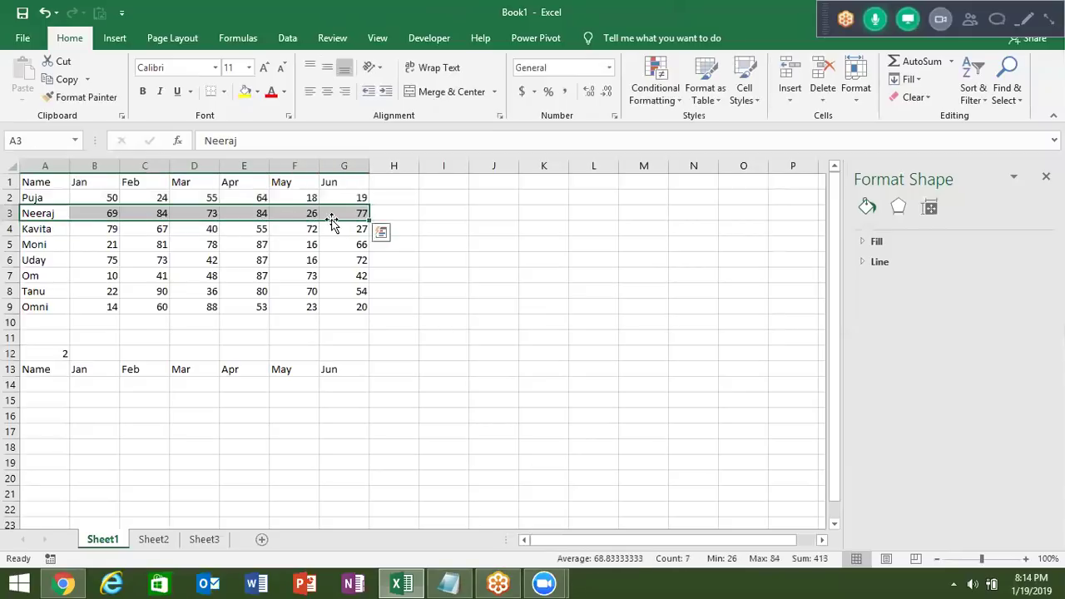
pyautogui.click(50, 347)
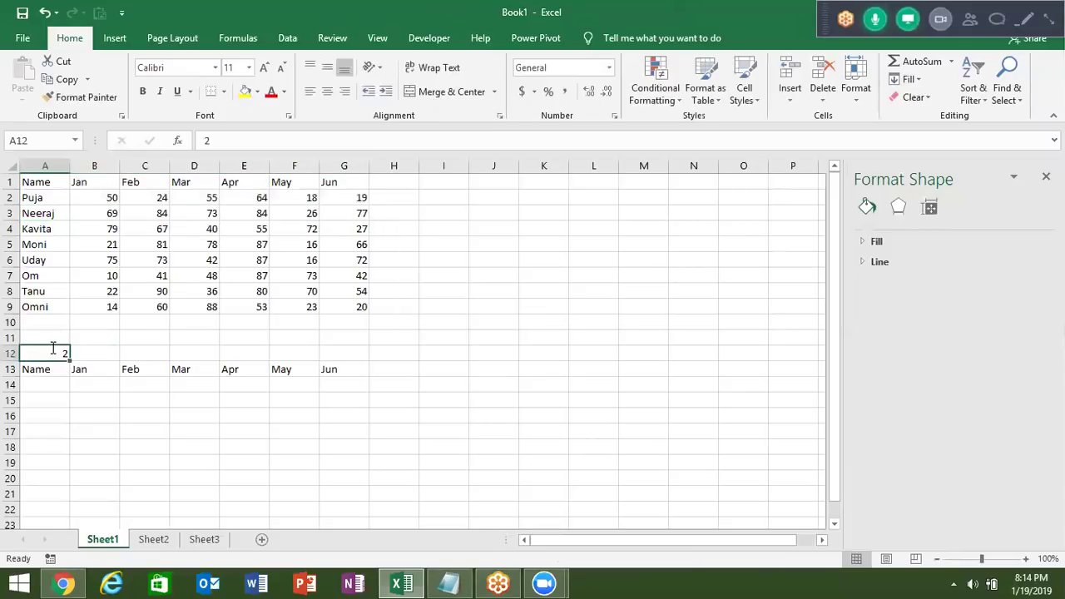
pyautogui.write('1')
pyautogui.click(51, 369)
# Enter =OFFSET(A1,1,0) in A14 so it returns Puja under the Name header.
pyautogui.click(51, 385)
pyautogui.write('=')
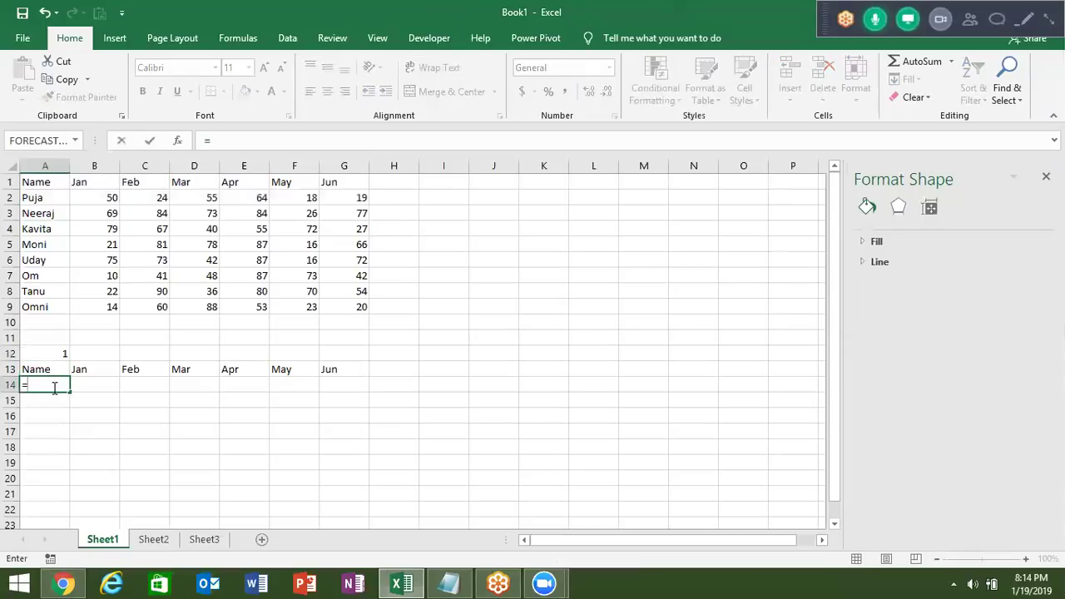
pyautogui.write('of')
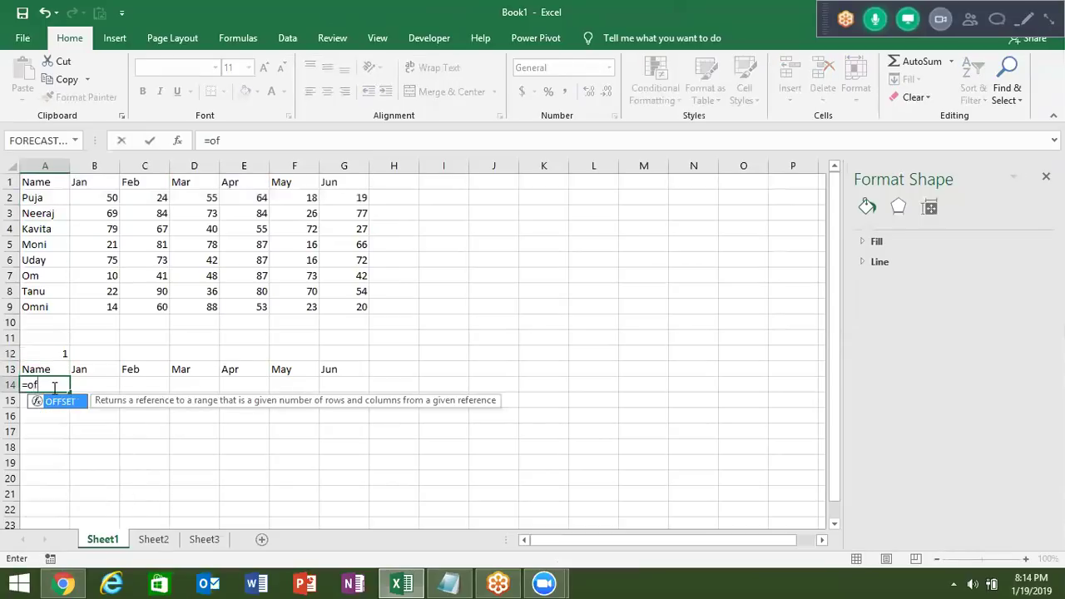
pyautogui.press('Tab')
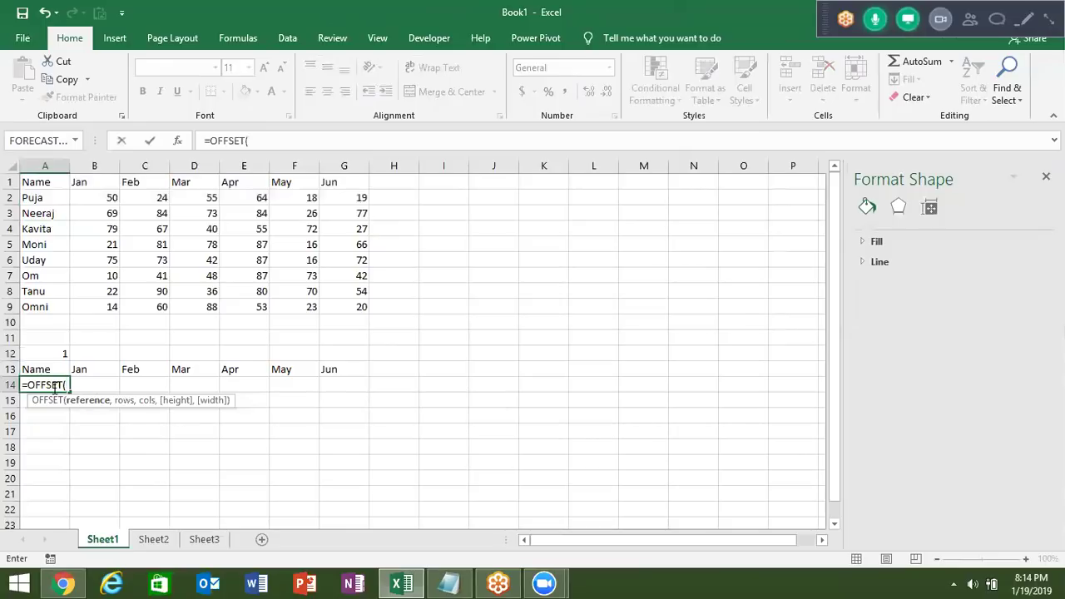
pyautogui.click(49, 183)
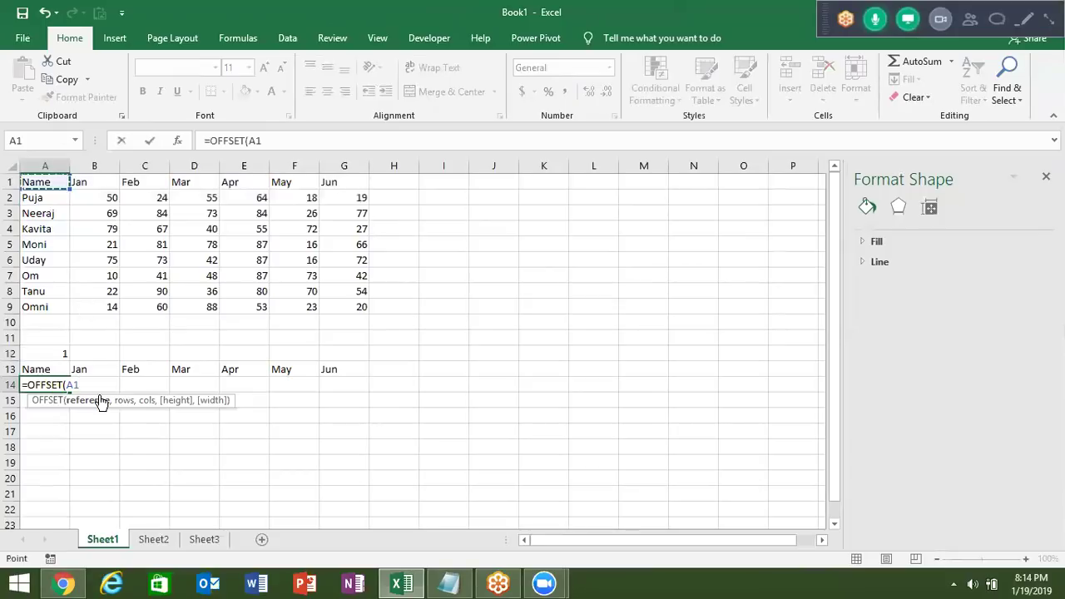
pyautogui.write(',1')
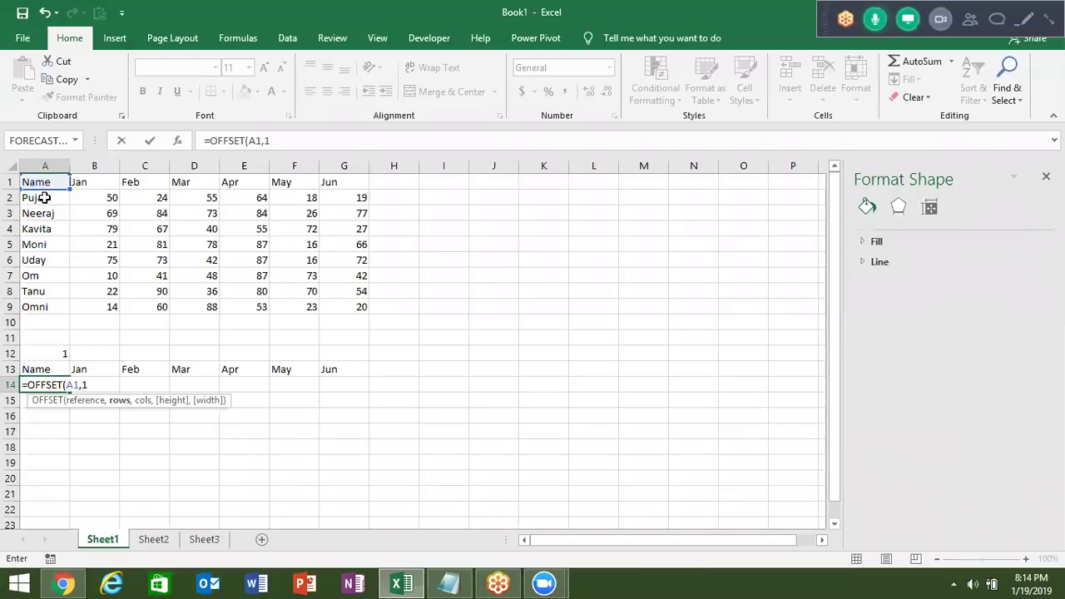
pyautogui.write(',0')
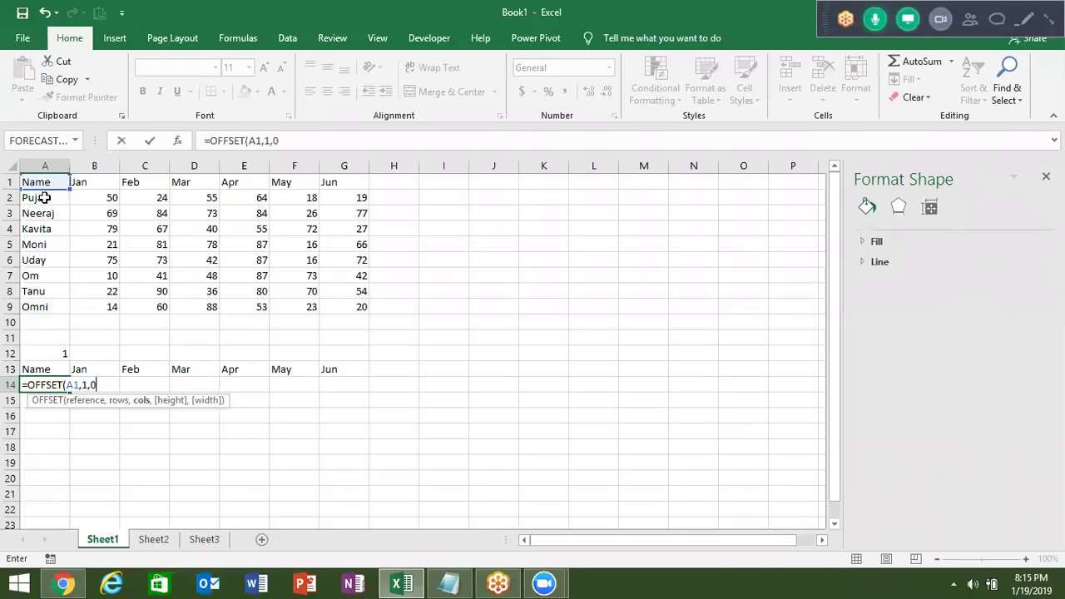
pyautogui.press('Return')
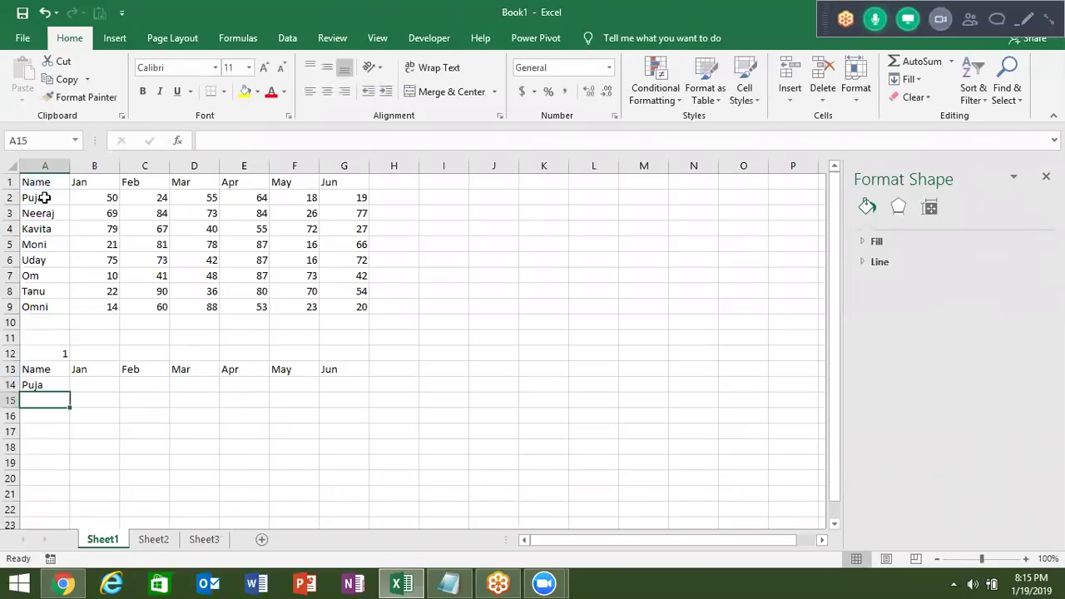
pyautogui.press('Up')
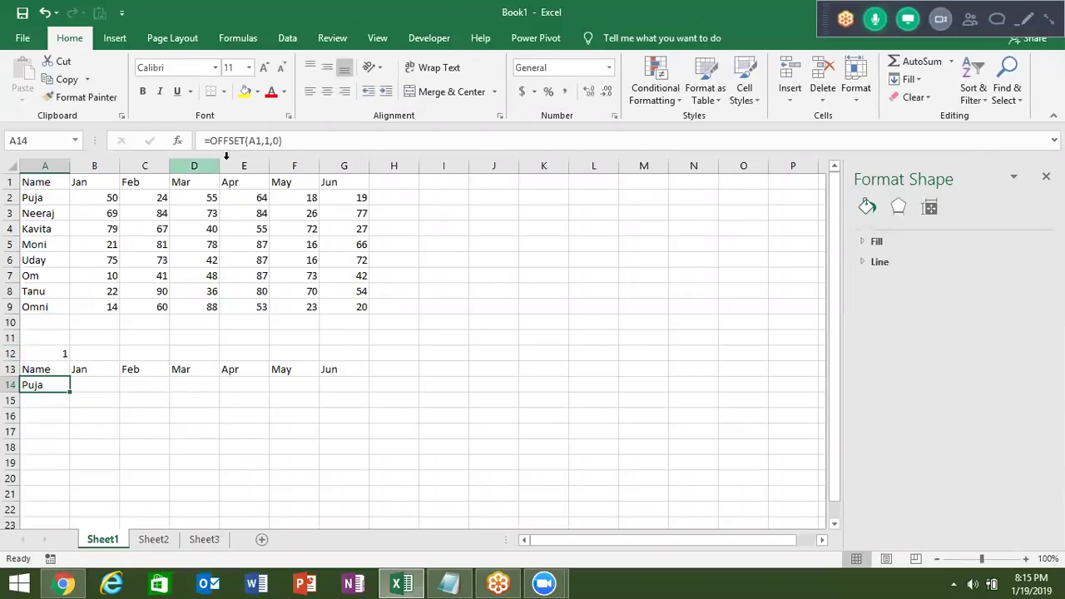
# Replace the OFFSET rows argument in A14 with the absolute reference $A$12.
pyautogui.click(254, 142)
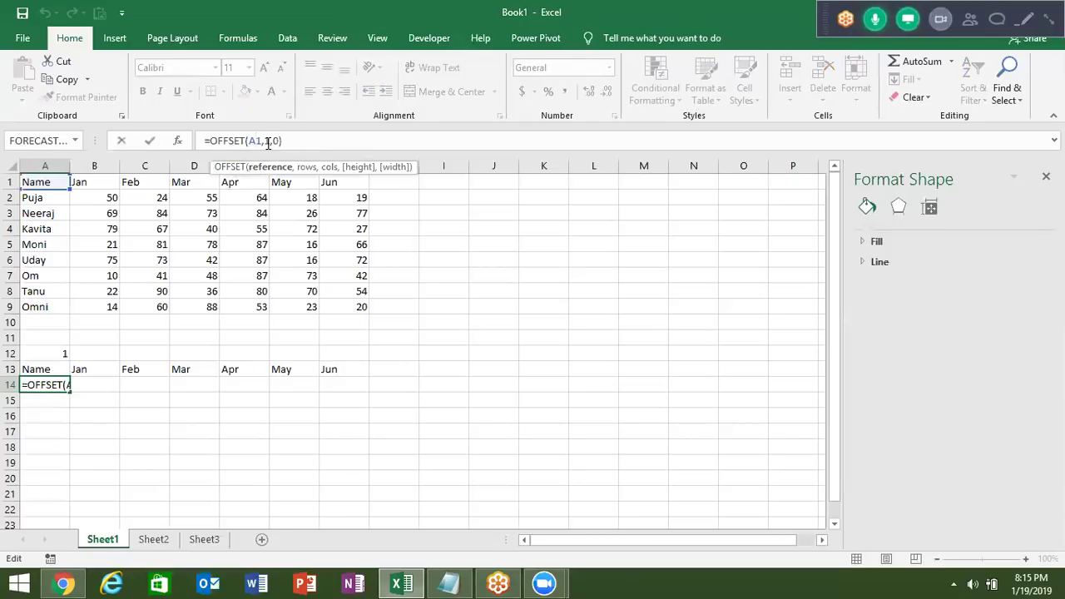
pyautogui.click(268, 141)
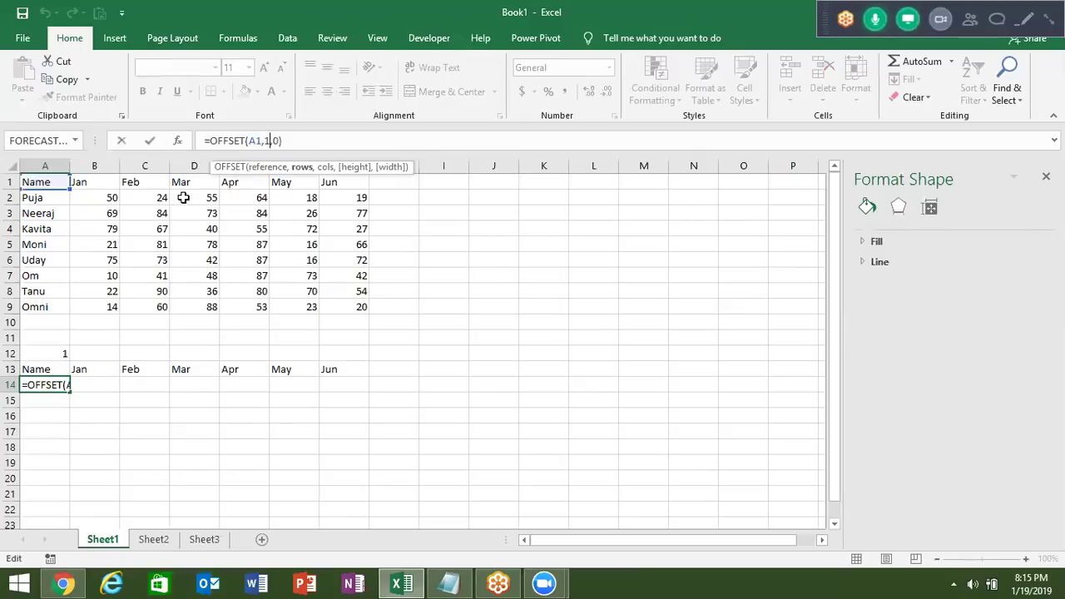
pyautogui.press('BackSpace')
pyautogui.click(55, 353)
pyautogui.click(278, 140)
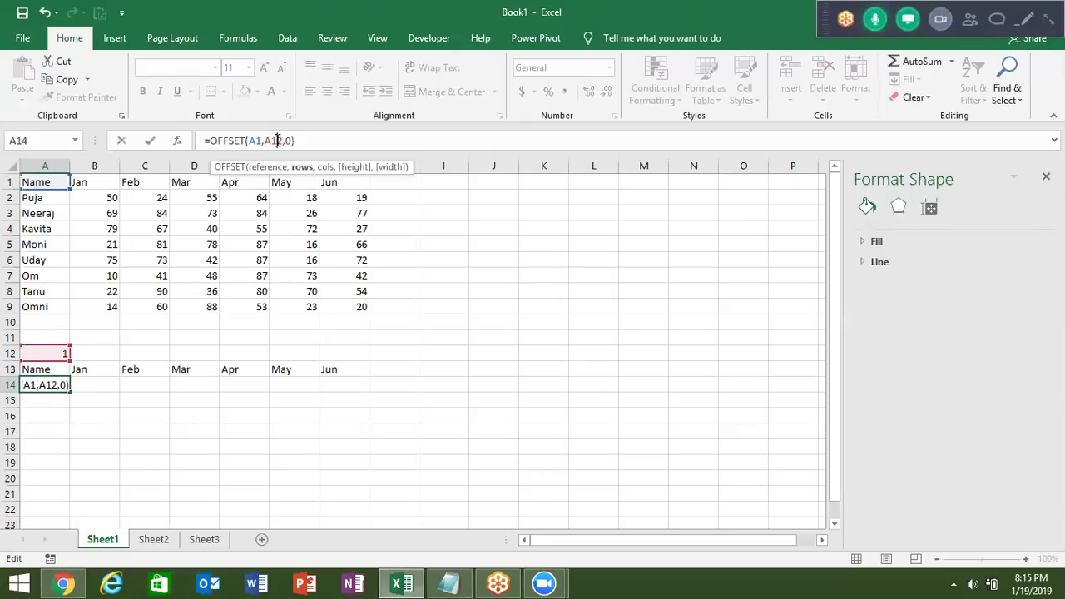
pyautogui.press('F4')
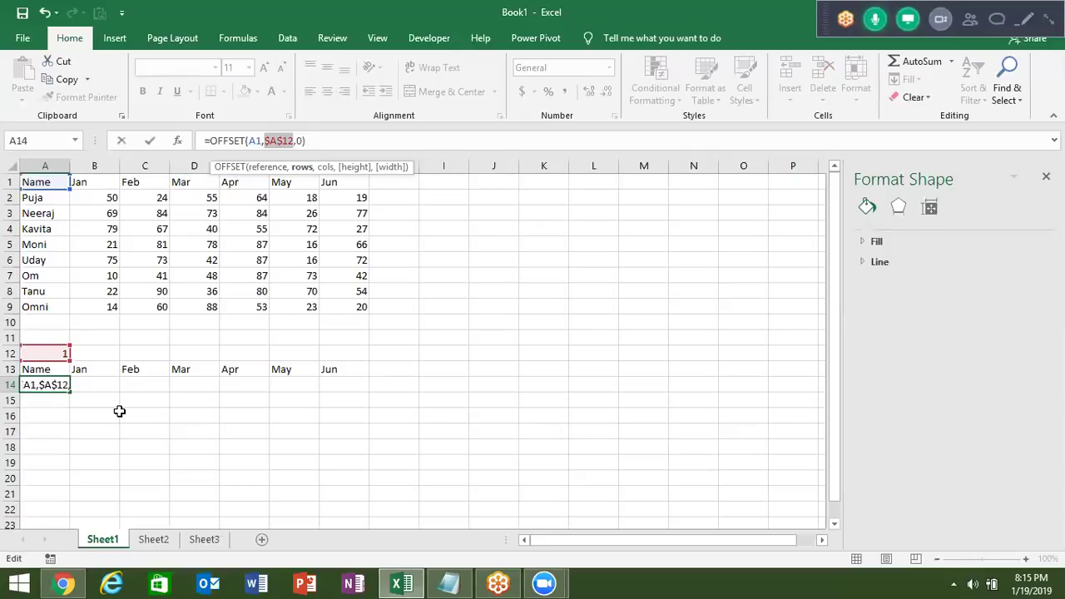
pyautogui.press('Return')
pyautogui.press('Up')
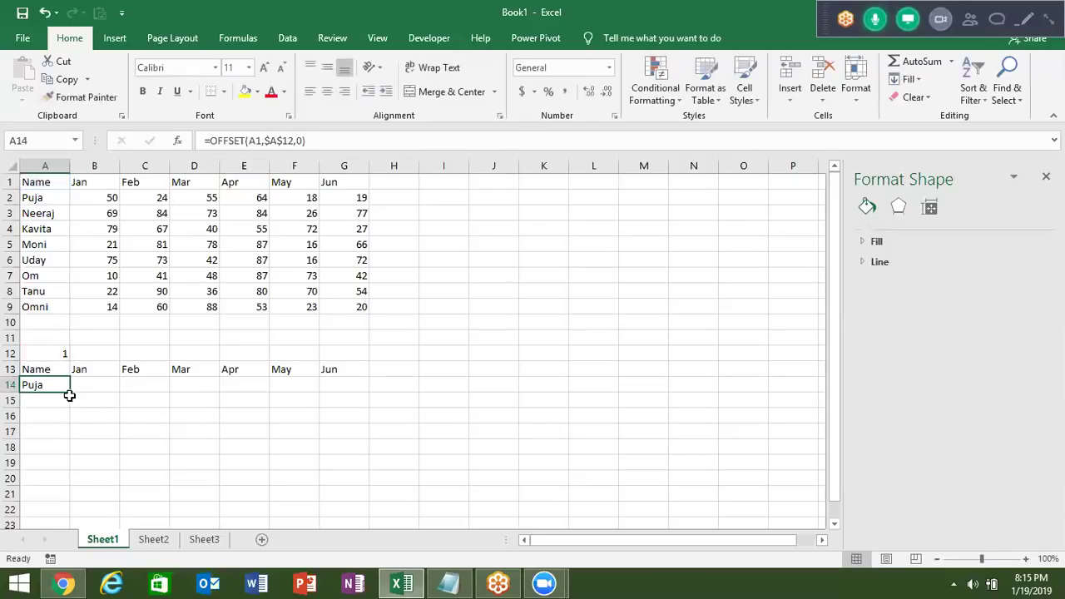
pyautogui.click(71, 395)
pyautogui.click(57, 385)
# Copy the A14 formula across to G14 and step A12 through 2, 3 and 4.
pyautogui.moveTo(70, 391); pyautogui.dragTo(354, 392)
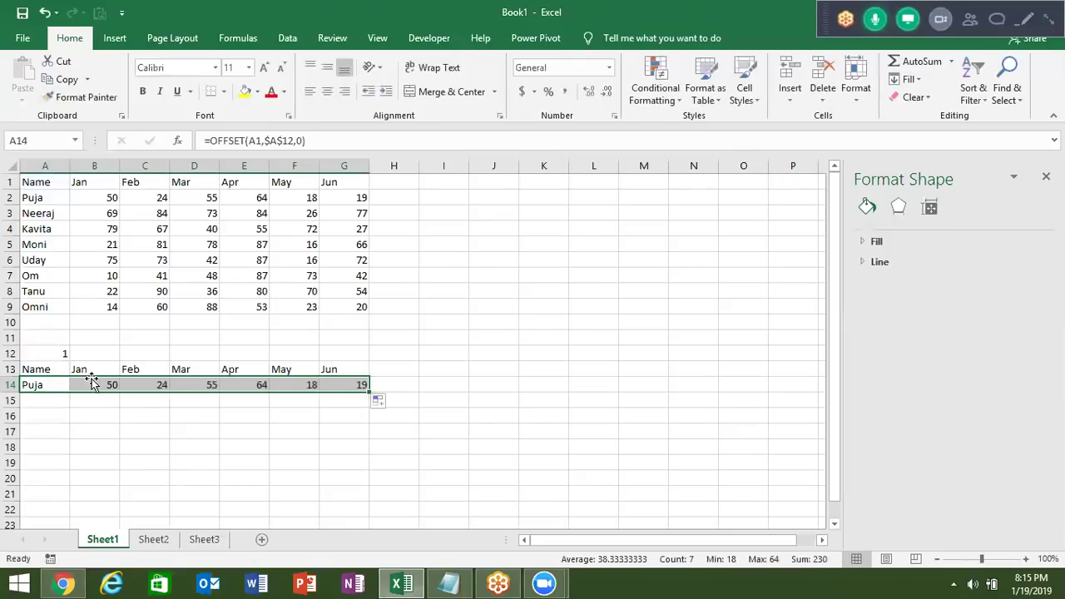
pyautogui.click(56, 353)
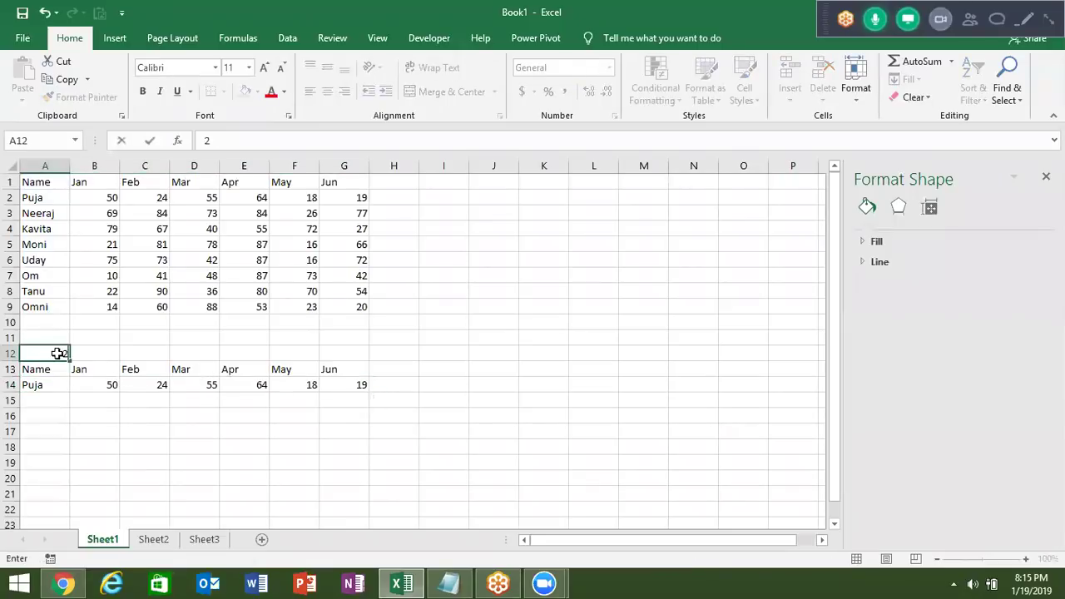
pyautogui.write('2')
pyautogui.press('Return')
pyautogui.click(56, 353)
pyautogui.write('3')
pyautogui.press('Return')
pyautogui.click(57, 353)
pyautogui.write('4')
pyautogui.press('Return')
pyautogui.click(56, 353)
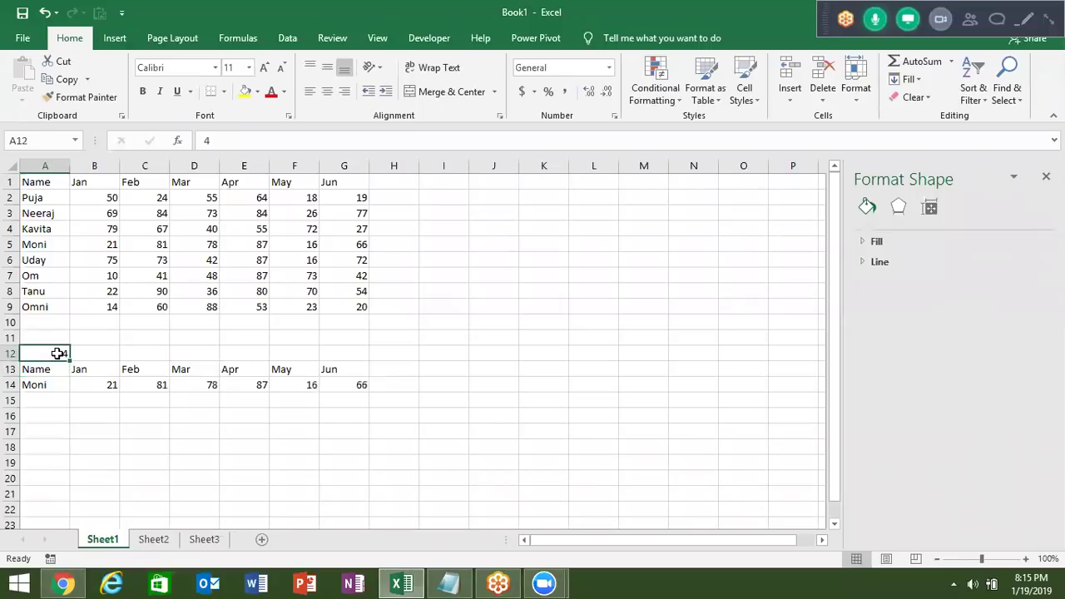
# Step along row 14 to check how each month's OFFSET reference shifts.
pyautogui.press('Down')
pyautogui.press('Down')
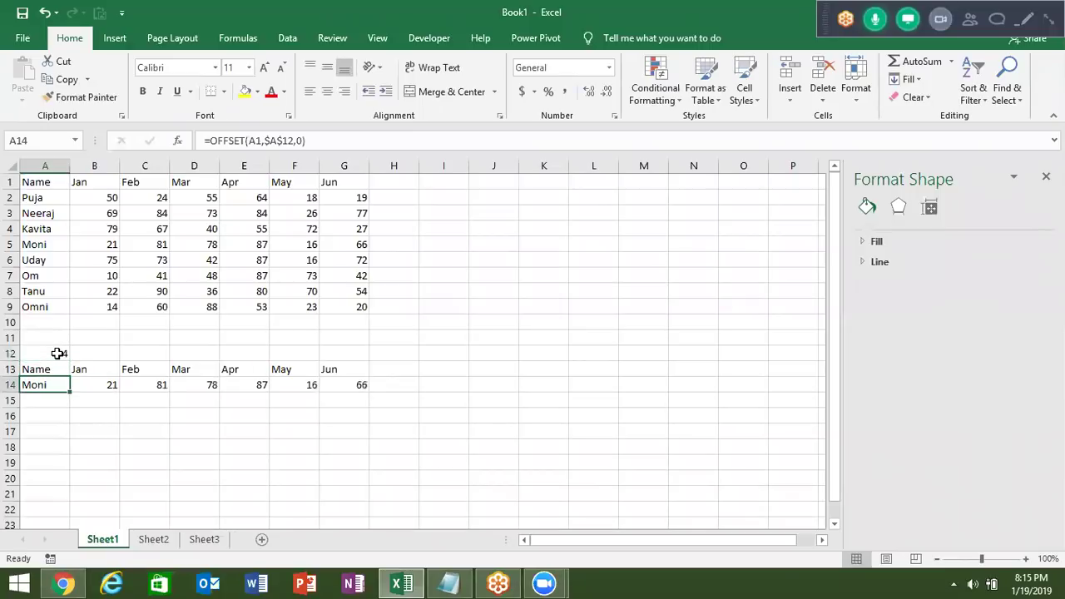
pyautogui.press('Right')
pyautogui.press('Right')
pyautogui.press('Right')
pyautogui.press('Right')
pyautogui.press('Right')
pyautogui.press('Right')
pyautogui.press('Left')
pyautogui.press('Left')
pyautogui.press('Left')
pyautogui.press('Left')
pyautogui.press('Left')
pyautogui.press('Left')
pyautogui.press('Right')
pyautogui.press('Right')
pyautogui.press('Right')
pyautogui.press('Right')
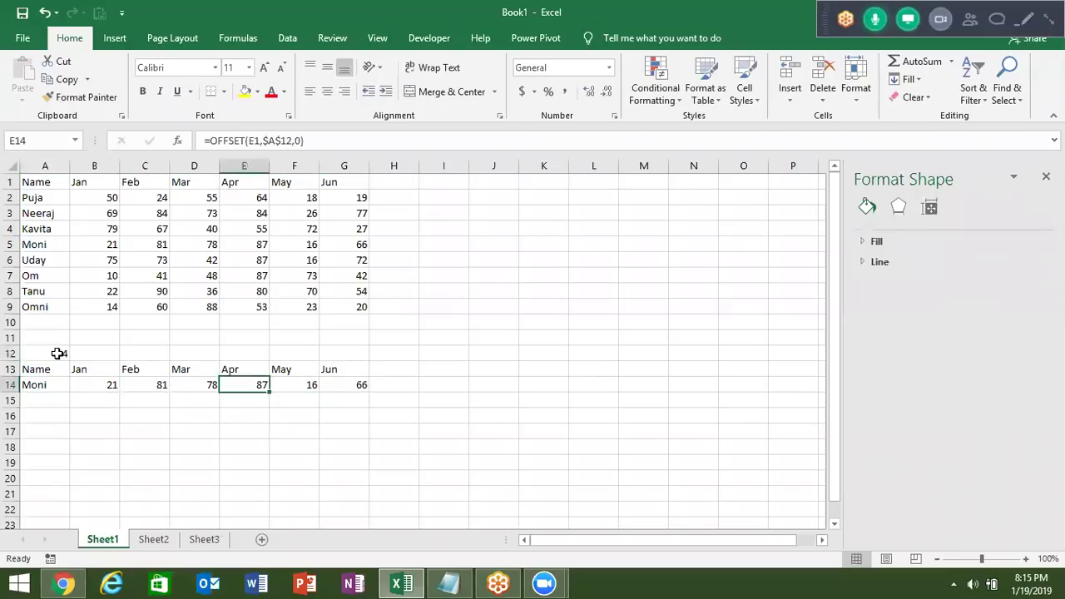
pyautogui.press('Right')
pyautogui.press('Right')
pyautogui.press('Left')
pyautogui.press('Left')
pyautogui.press('Left')
pyautogui.press('Left')
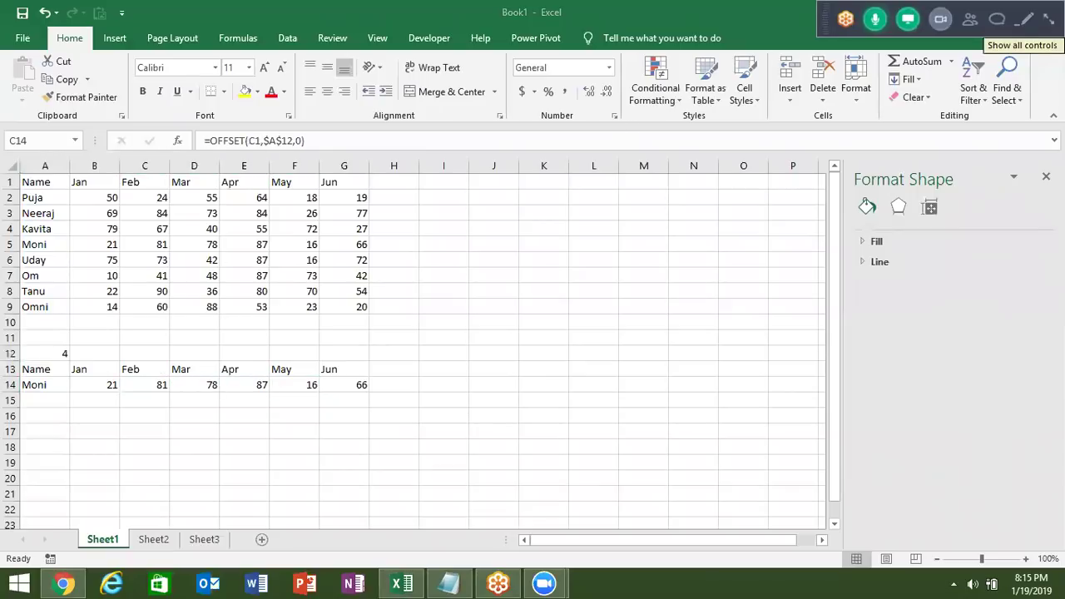
# Recommit =OFFSET(A1,$A$12,0) in A14 and check the row 14 formulas through G14.
pyautogui.click(1046, 19)
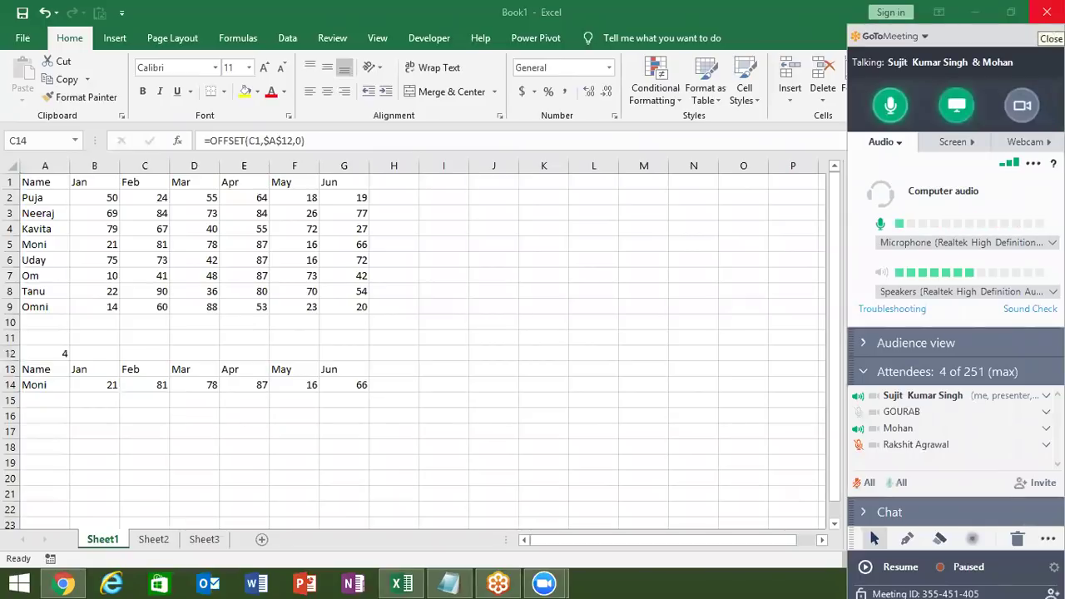
pyautogui.doubleClick(40, 385)
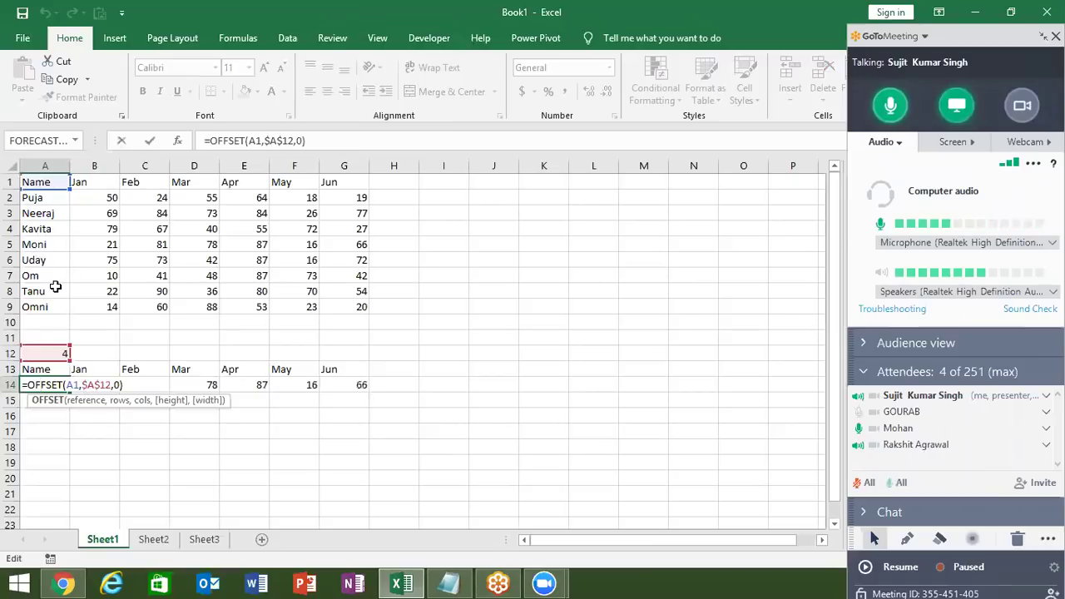
pyautogui.press('Return')
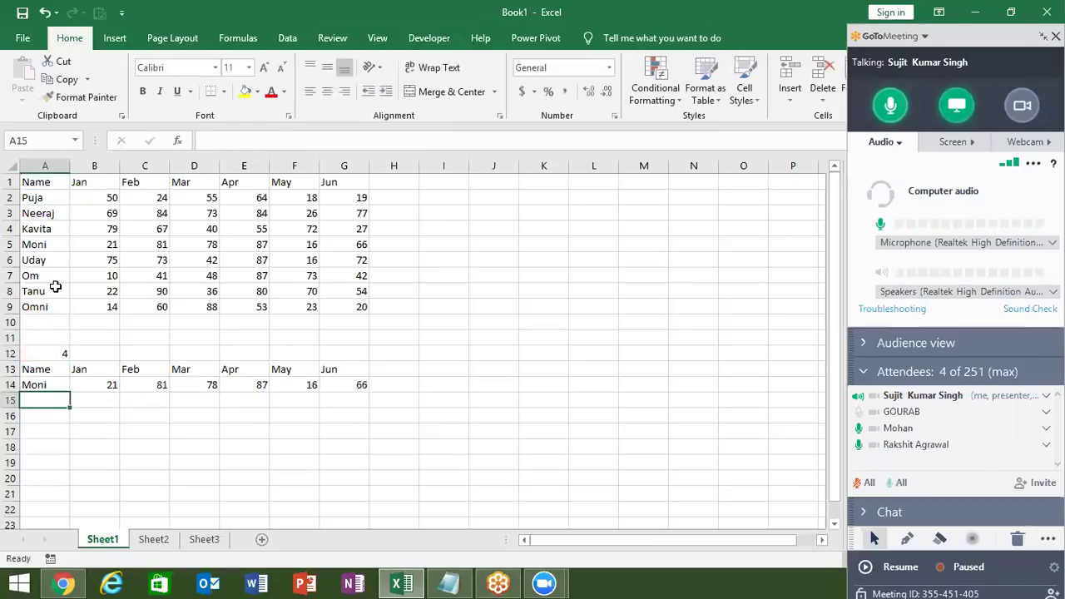
pyautogui.press('Up')
pyautogui.press('Right')
pyautogui.press('Right')
pyautogui.press('Right')
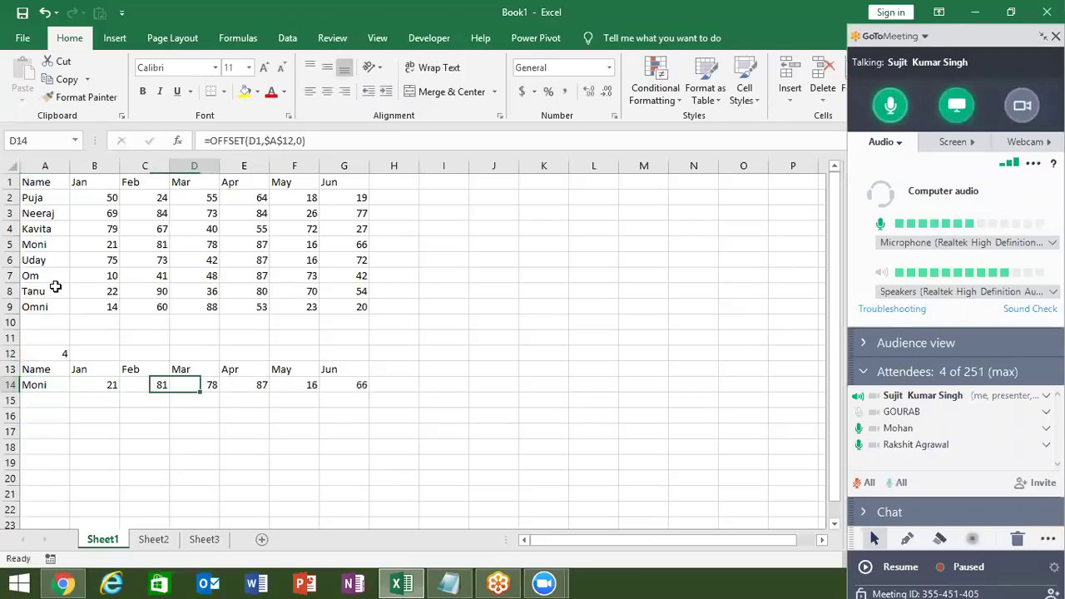
pyautogui.press('Right')
pyautogui.press('Right')
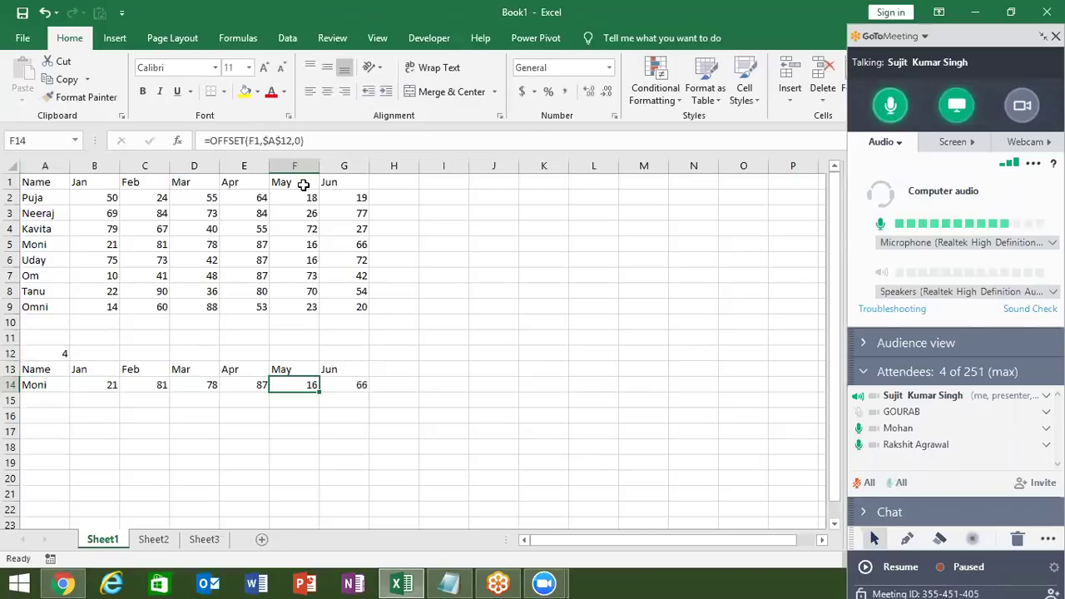
pyautogui.press('Right')
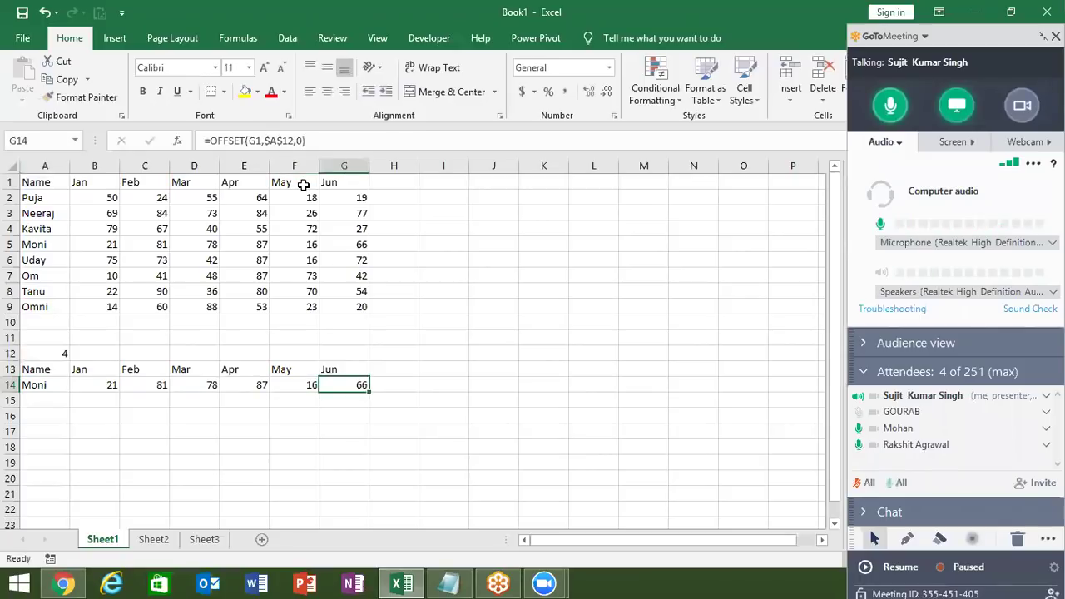
# Insert a clustered column chart of A13:G14, moved and enlarged beside the table.
pyautogui.click(58, 368)
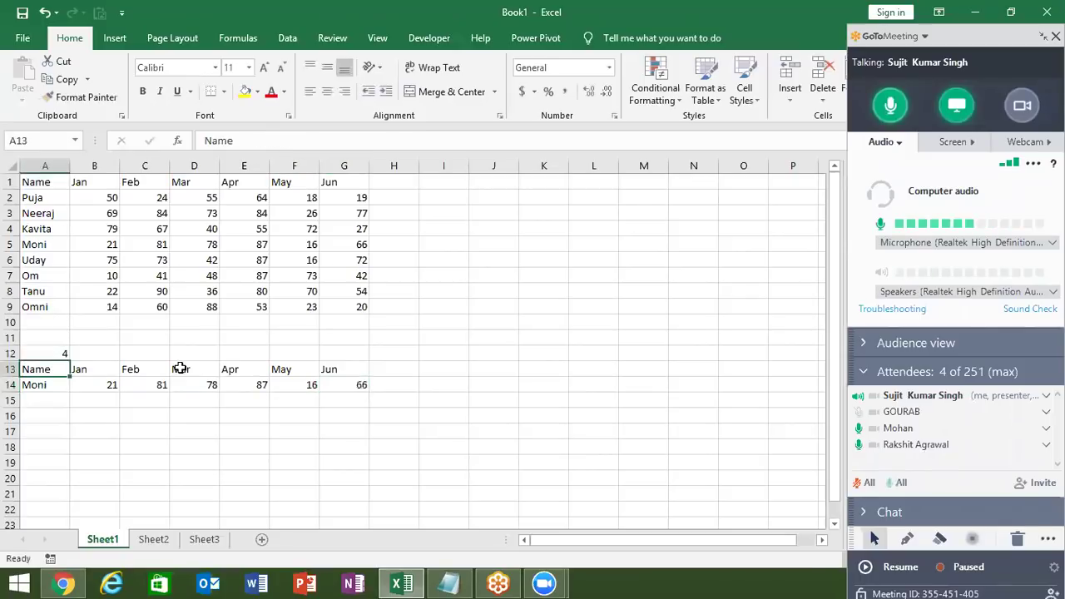
pyautogui.moveTo(180, 369); pyautogui.dragTo(339, 378)
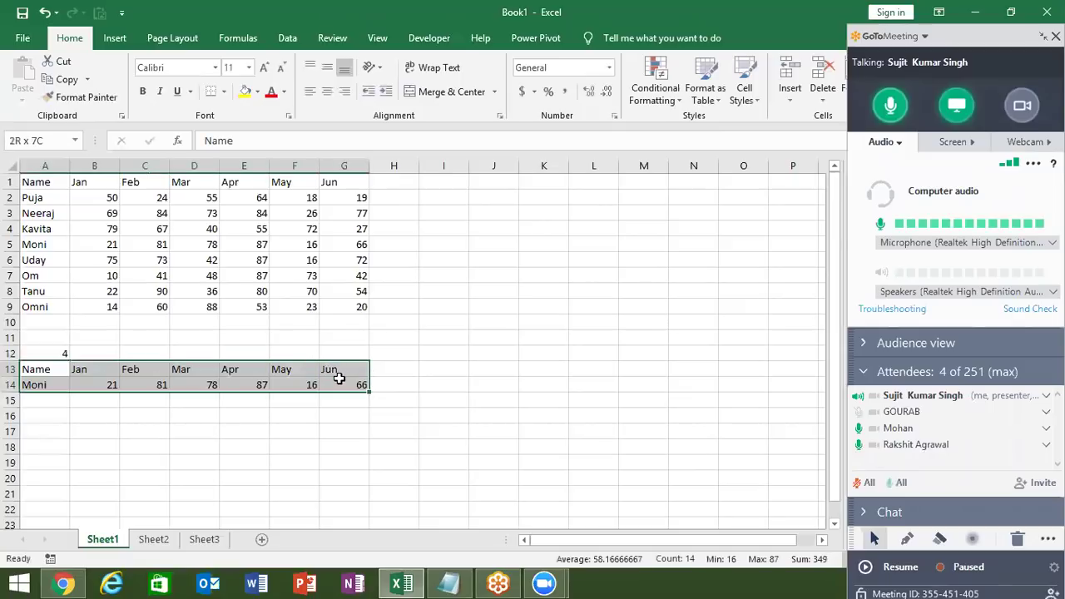
pyautogui.click(113, 39)
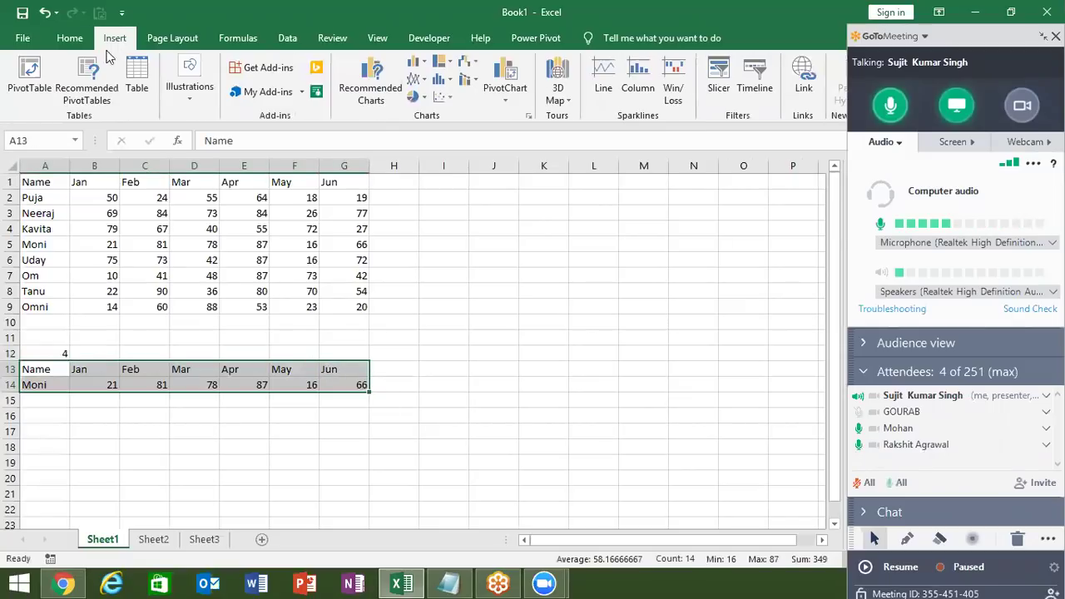
pyautogui.click(425, 66)
pyautogui.click(422, 111)
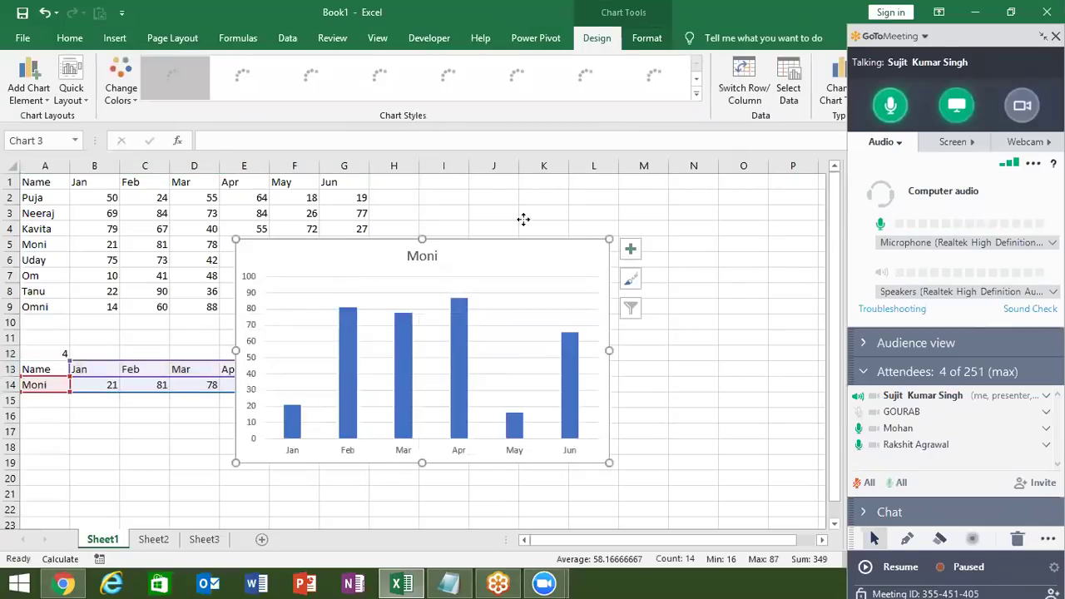
pyautogui.moveTo(523, 219); pyautogui.dragTo(501, 208)
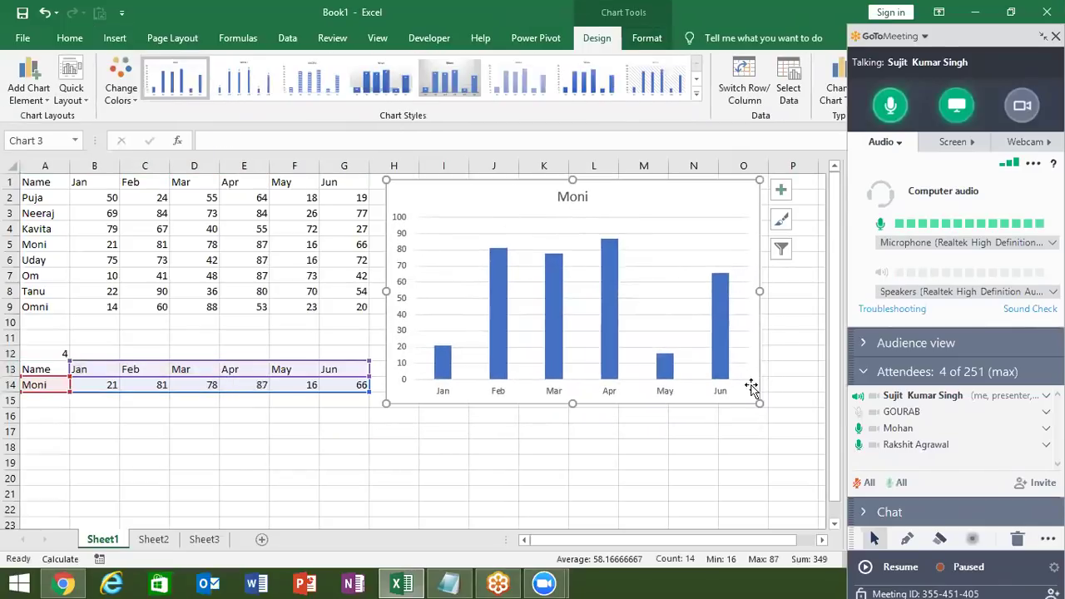
pyautogui.moveTo(759, 403); pyautogui.dragTo(813, 407)
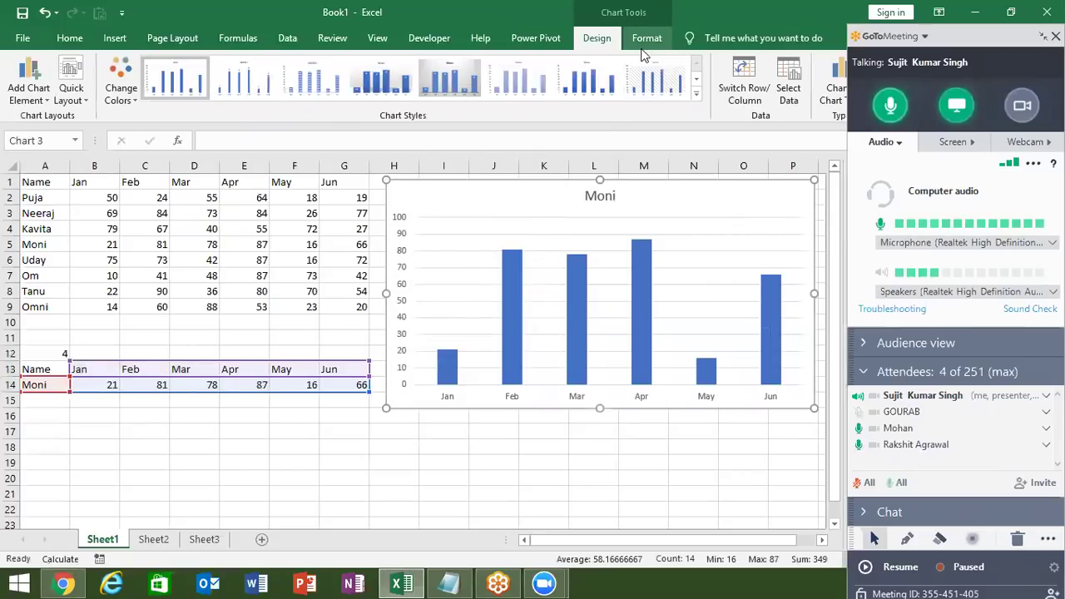
# Mute an attendee, then apply the dark chart Style 13 to the Moni chart.
pyautogui.click(859, 444)
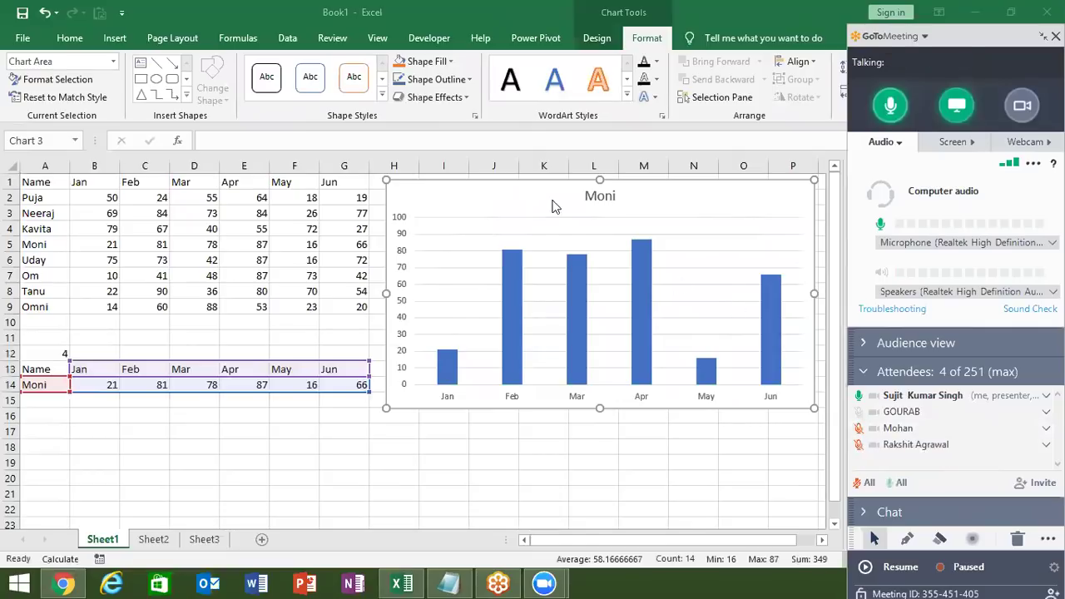
pyautogui.click(593, 41)
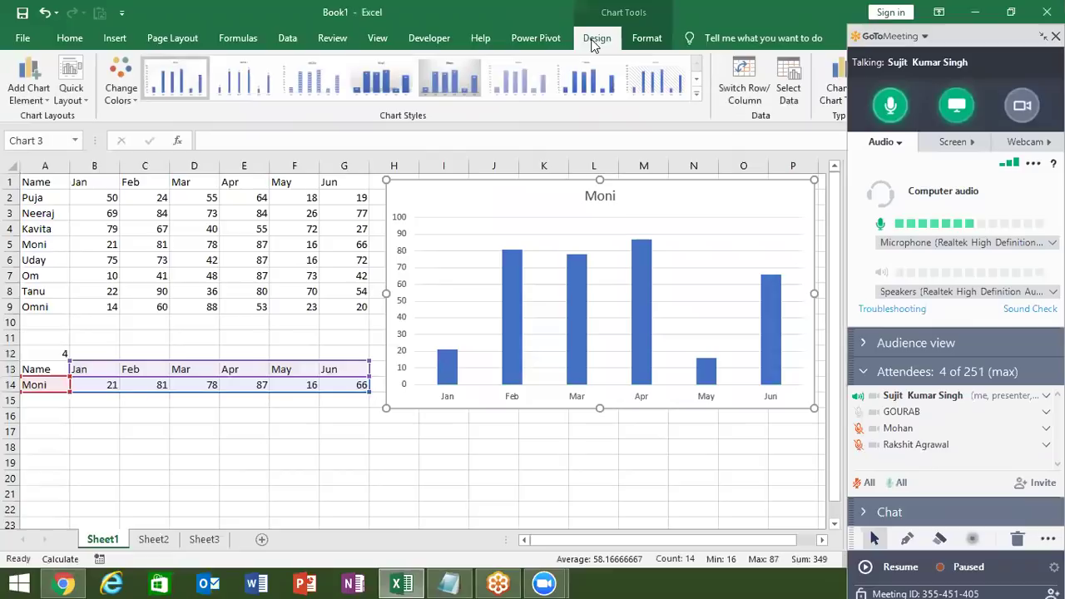
pyautogui.click(695, 95)
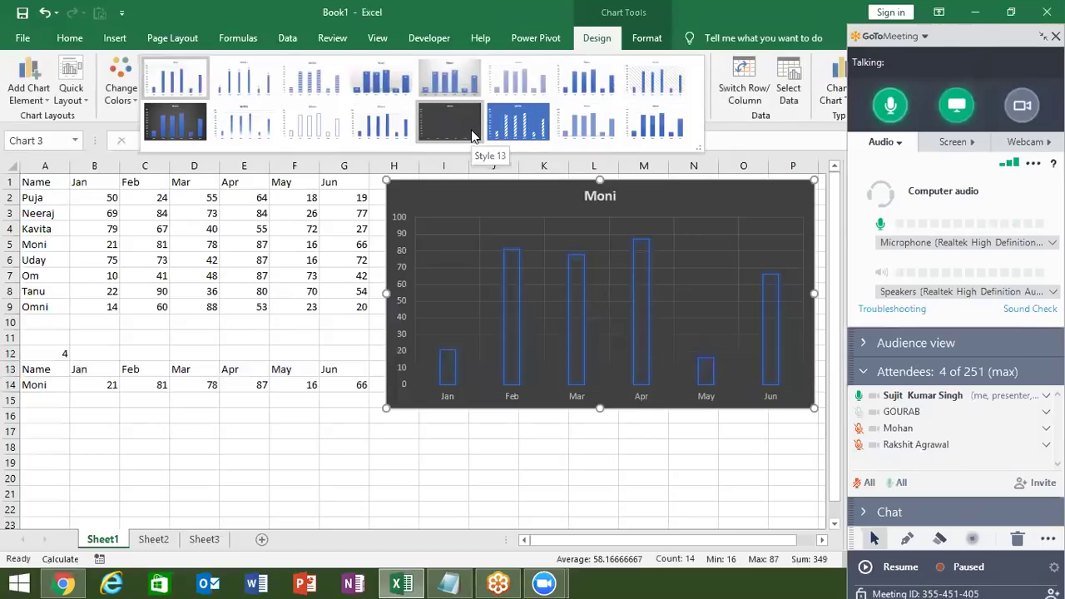
pyautogui.click(472, 135)
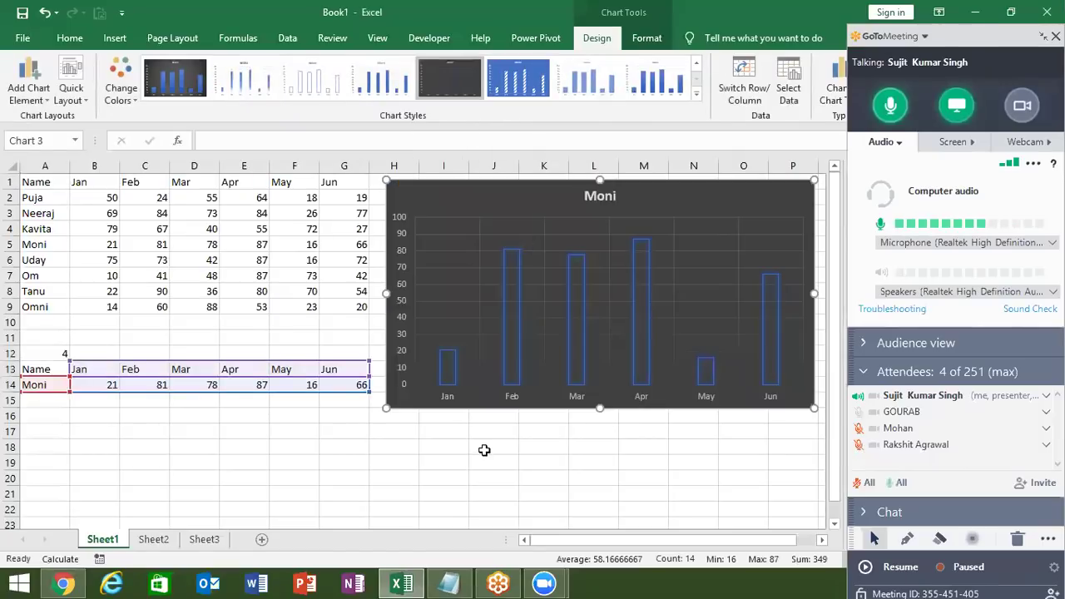
pyautogui.click(491, 449)
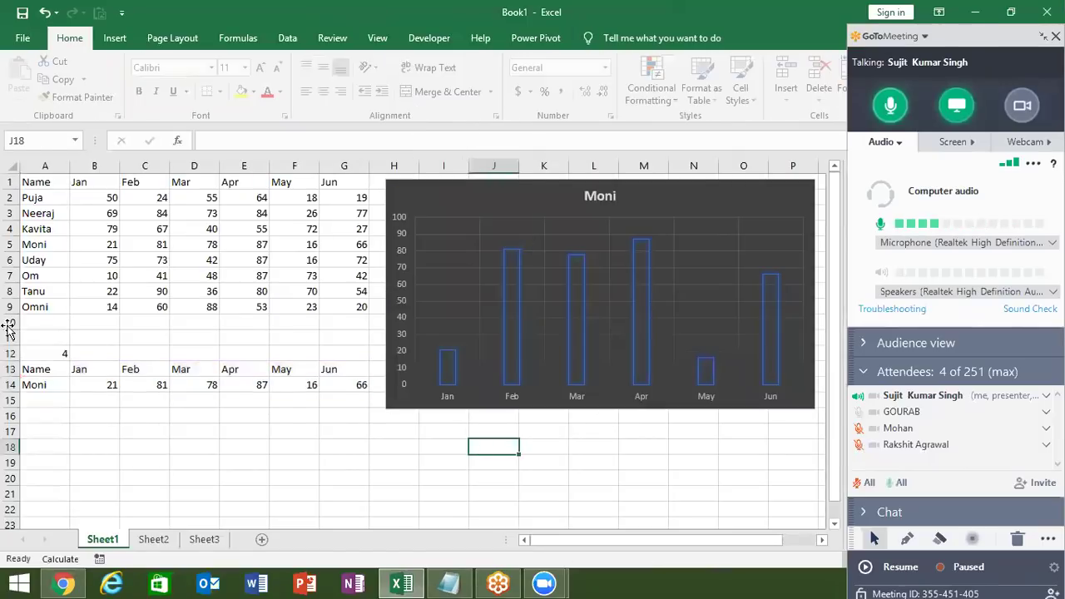
# Enter 2, 3 and 4 in A12 to switch the chart to Neeraj, Kavita, then Moni.
pyautogui.click(49, 351)
pyautogui.write('2')
pyautogui.press('Return')
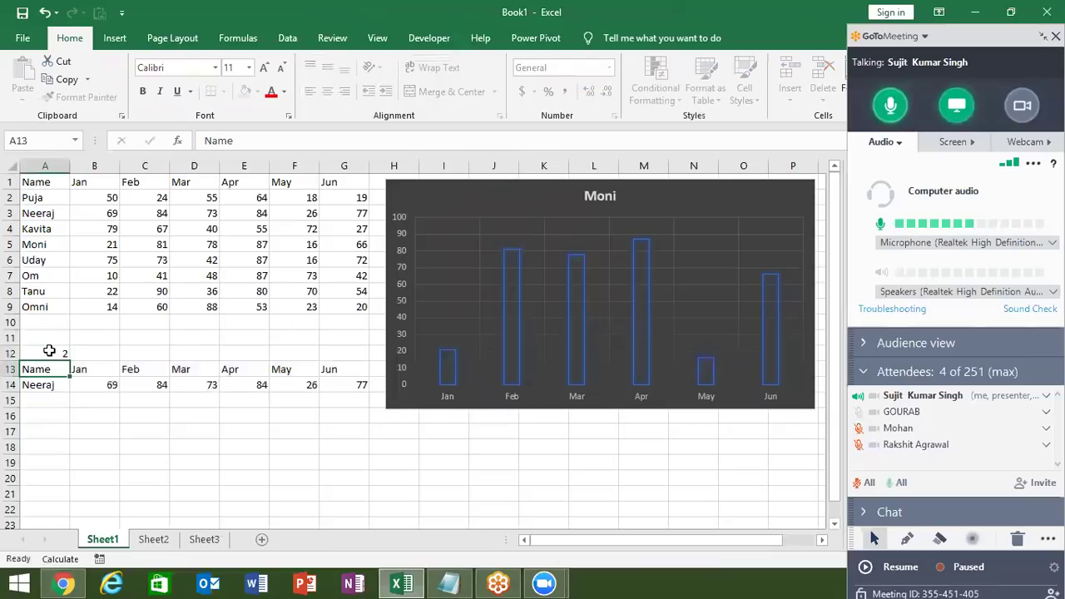
pyautogui.click(49, 351)
pyautogui.write('3')
pyautogui.press('Return')
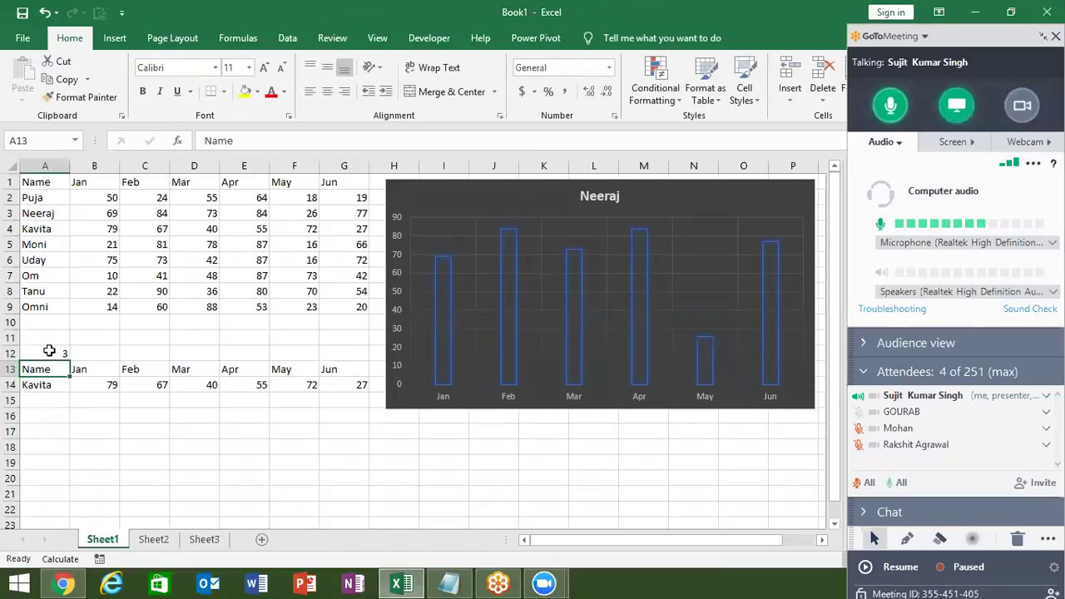
pyautogui.click(49, 351)
pyautogui.write('4')
pyautogui.press('Return')
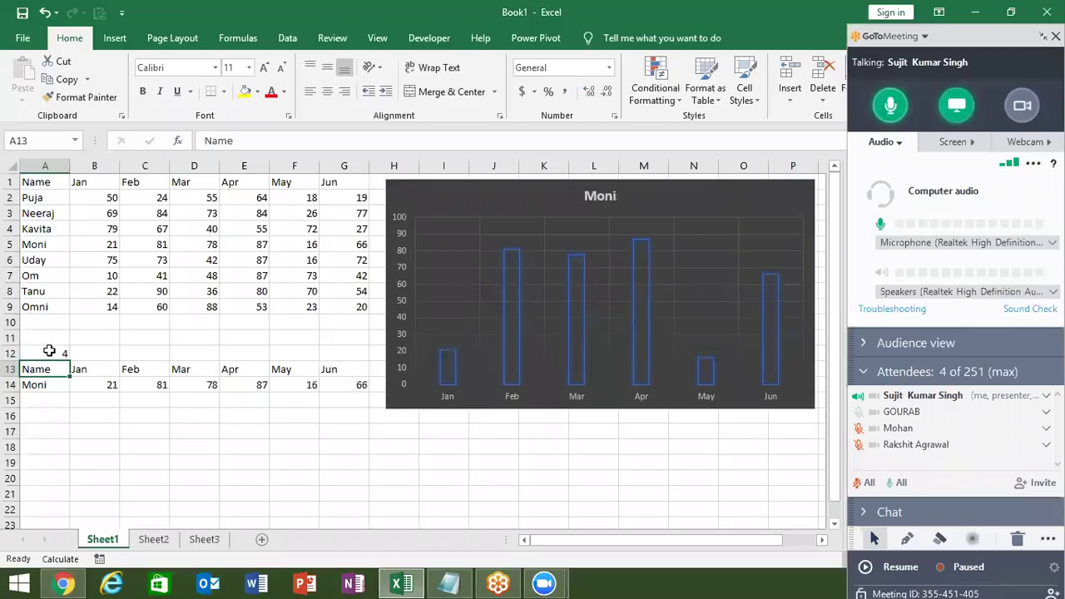
# Fix the chart's vertical axis maximum bound at 100 in Format Axis.
pyautogui.click(49, 351)
pyautogui.click(399, 258)
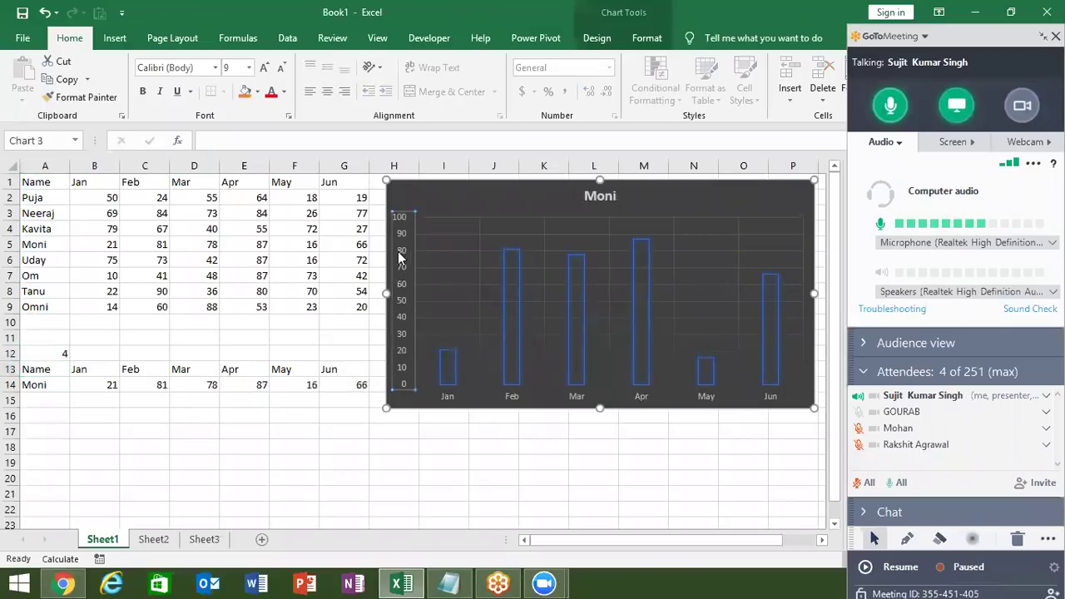
pyautogui.rightClick(400, 258)
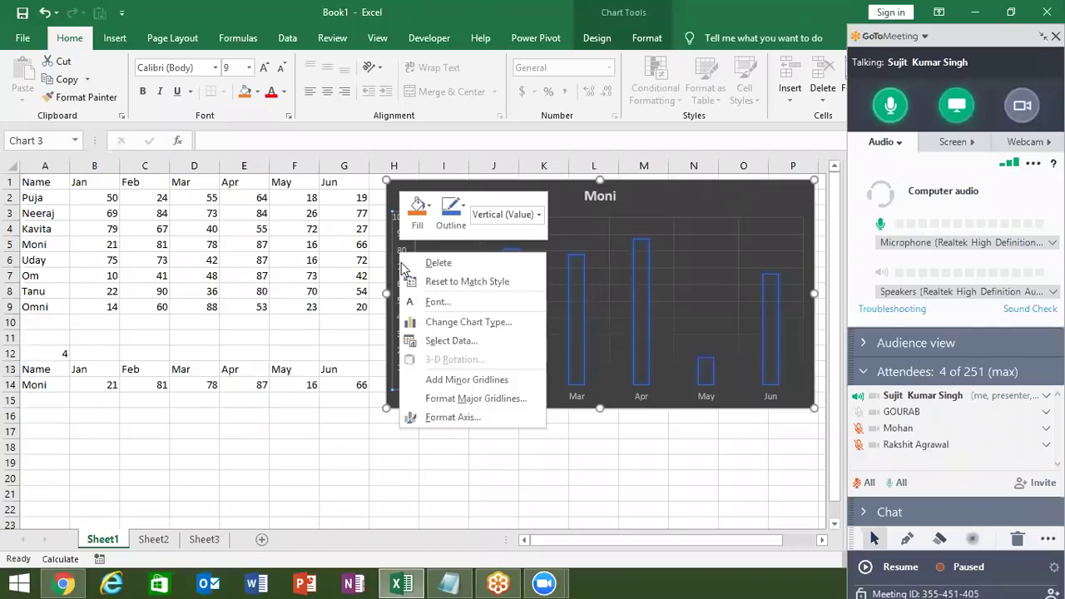
pyautogui.click(453, 418)
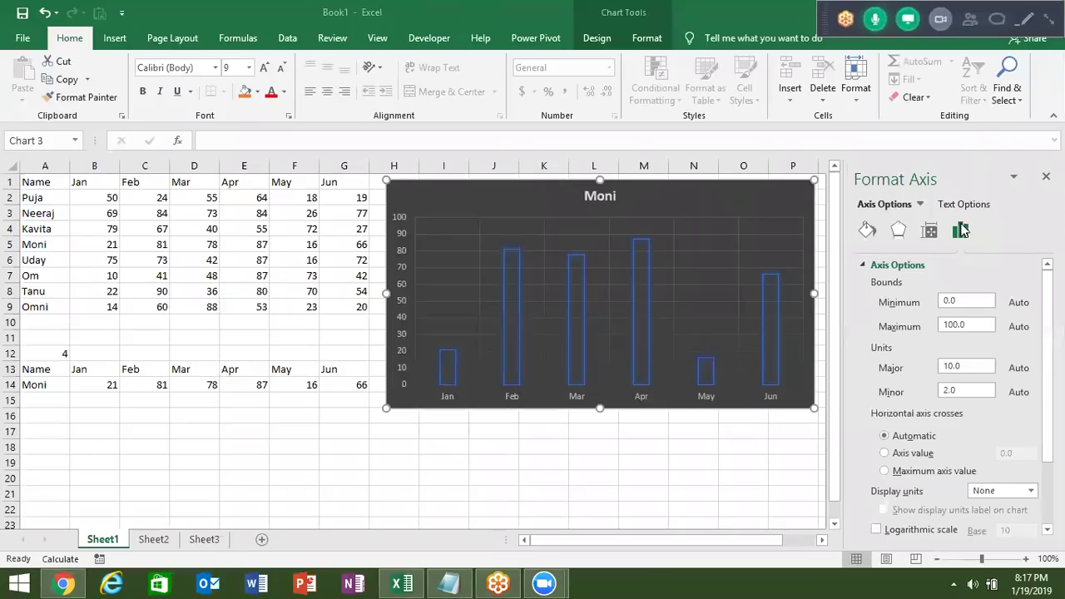
pyautogui.moveTo(977, 325); pyautogui.dragTo(929, 326)
pyautogui.write('10')
pyautogui.press('Tab')
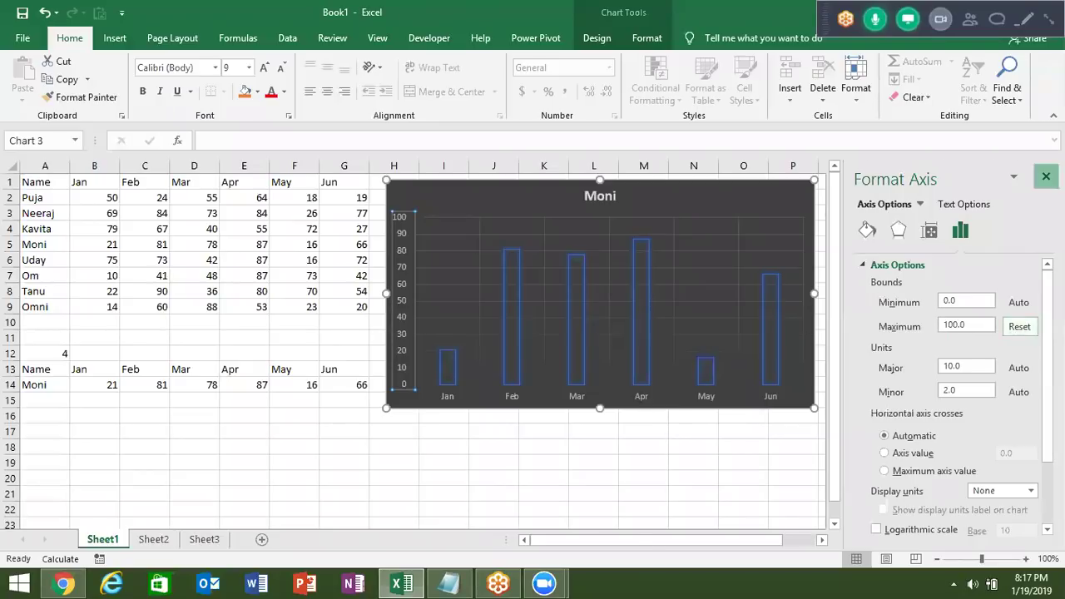
pyautogui.click(1046, 176)
pyautogui.click(703, 519)
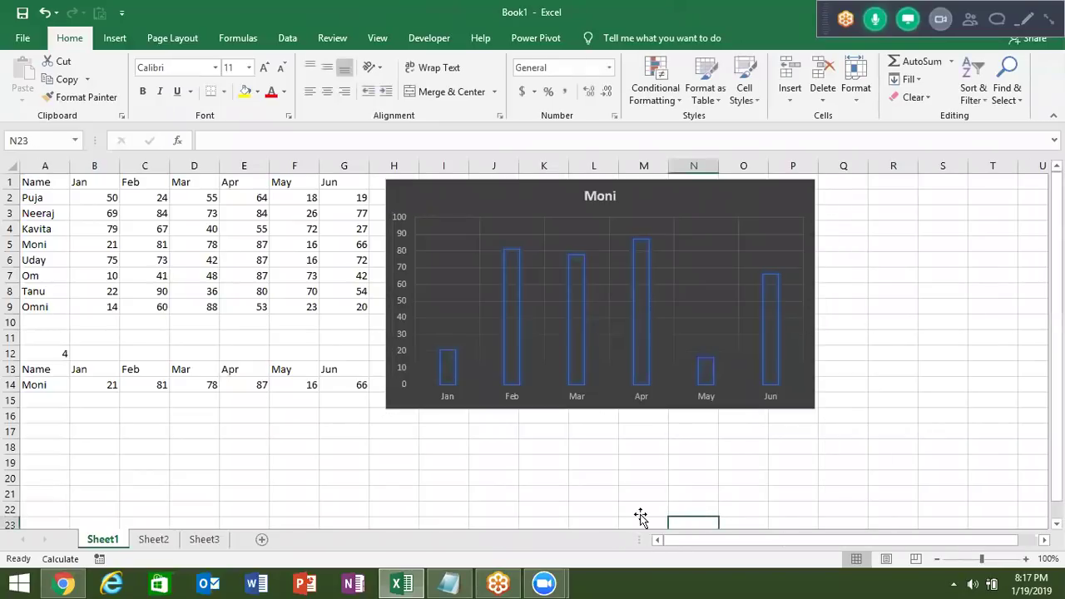
pyautogui.click(53, 354)
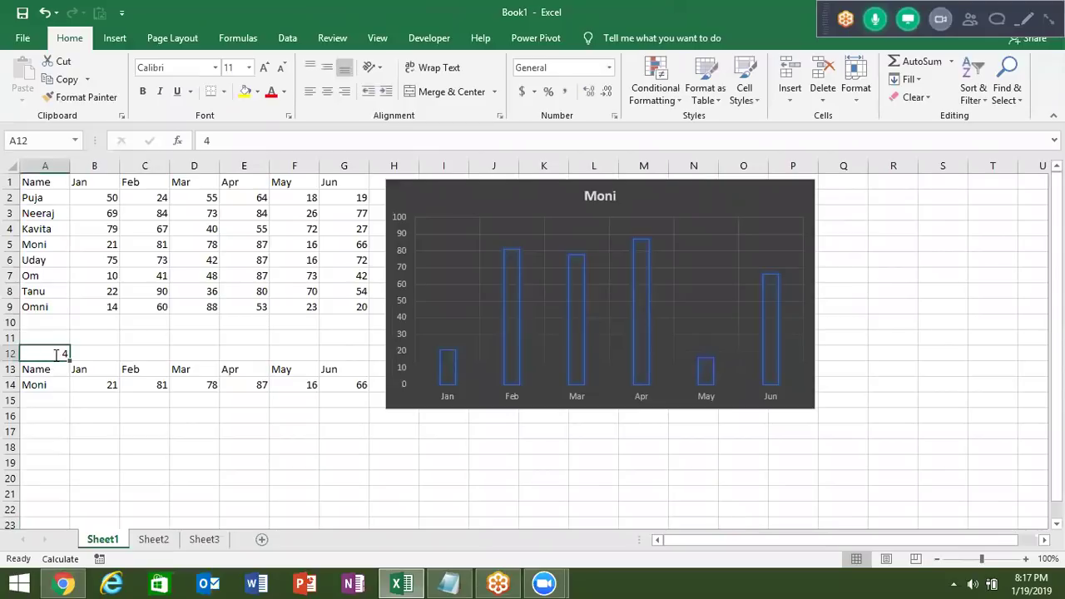
# Set A12 to 1 so the chart shows Puja, then select the names A2:A9.
pyautogui.write('1')
pyautogui.press('Return')
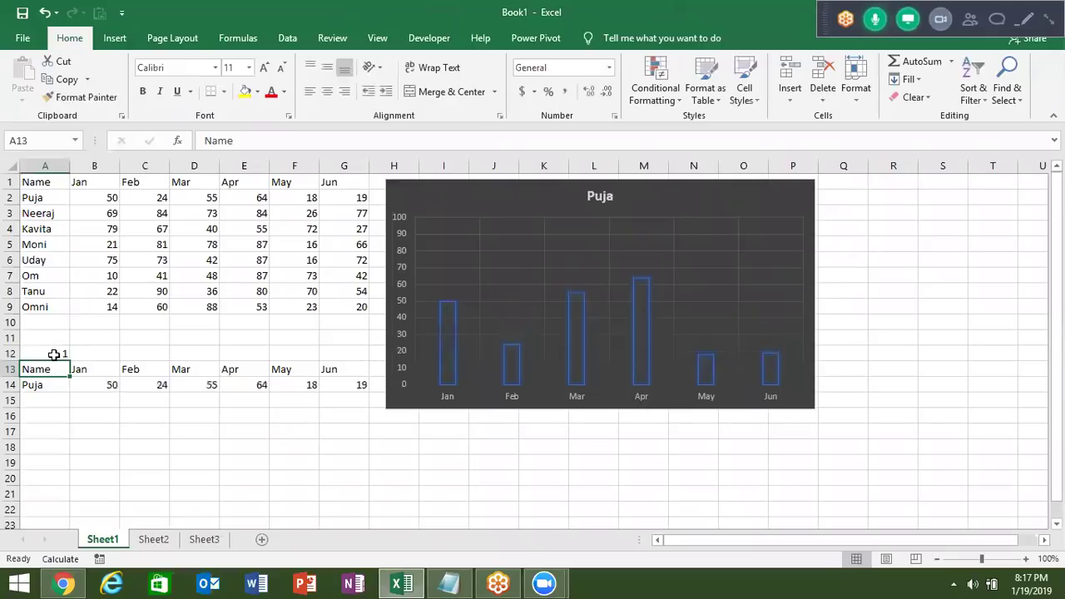
pyautogui.click(53, 197)
pyautogui.moveTo(56, 262); pyautogui.dragTo(50, 306)
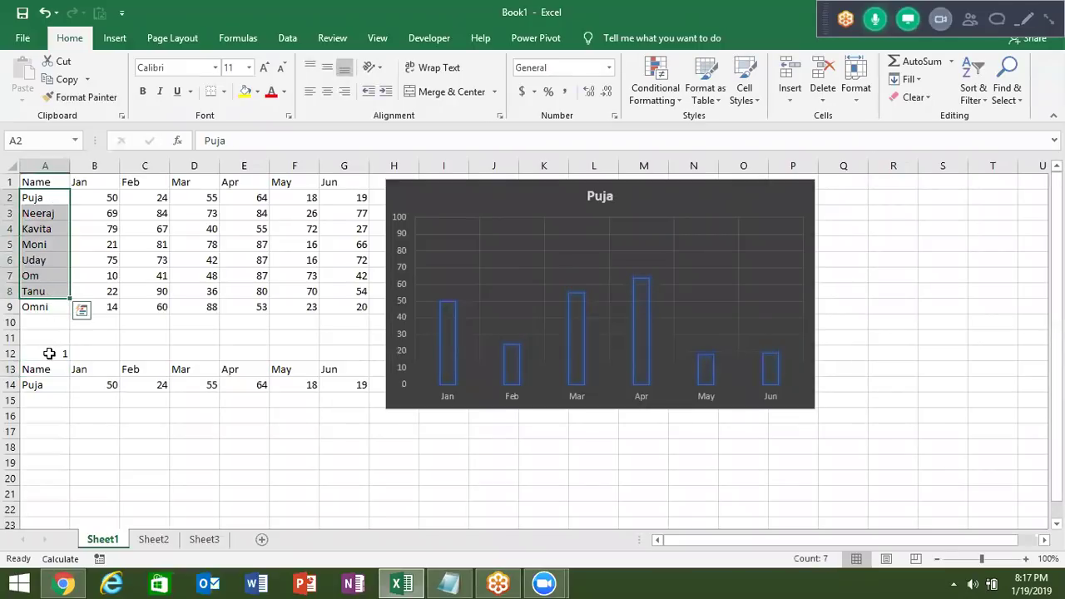
pyautogui.click(50, 353)
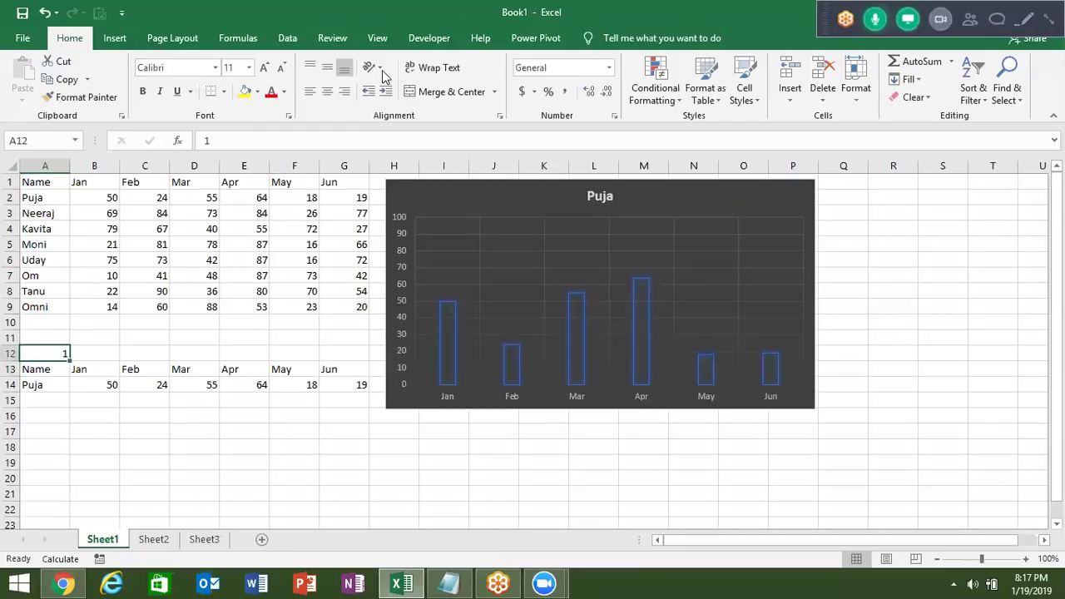
# Show the Developer tab's Insert form-controls list, then close it.
pyautogui.click(426, 40)
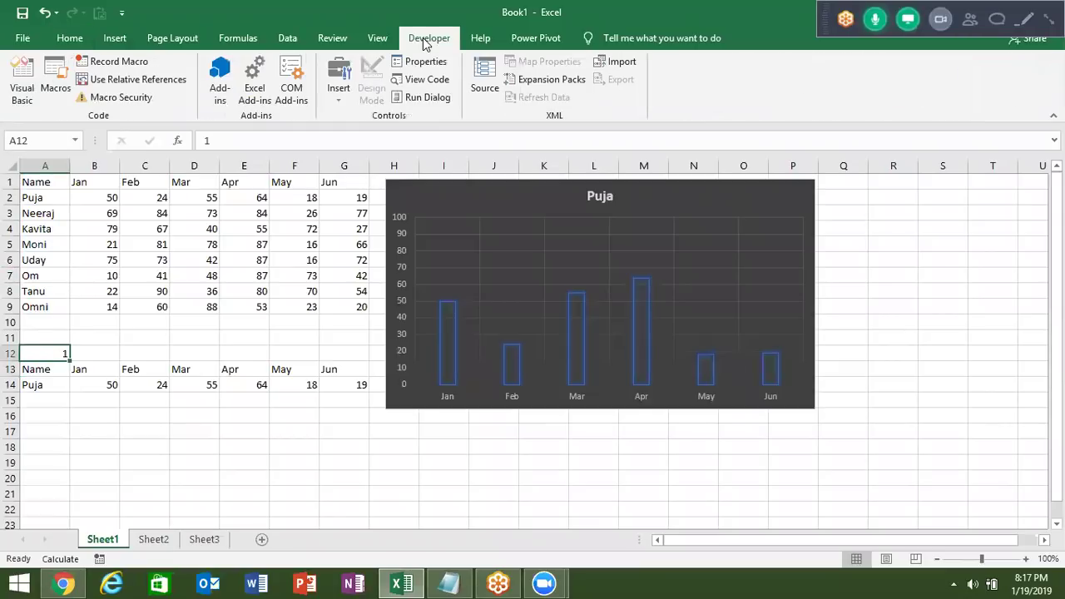
pyautogui.click(339, 102)
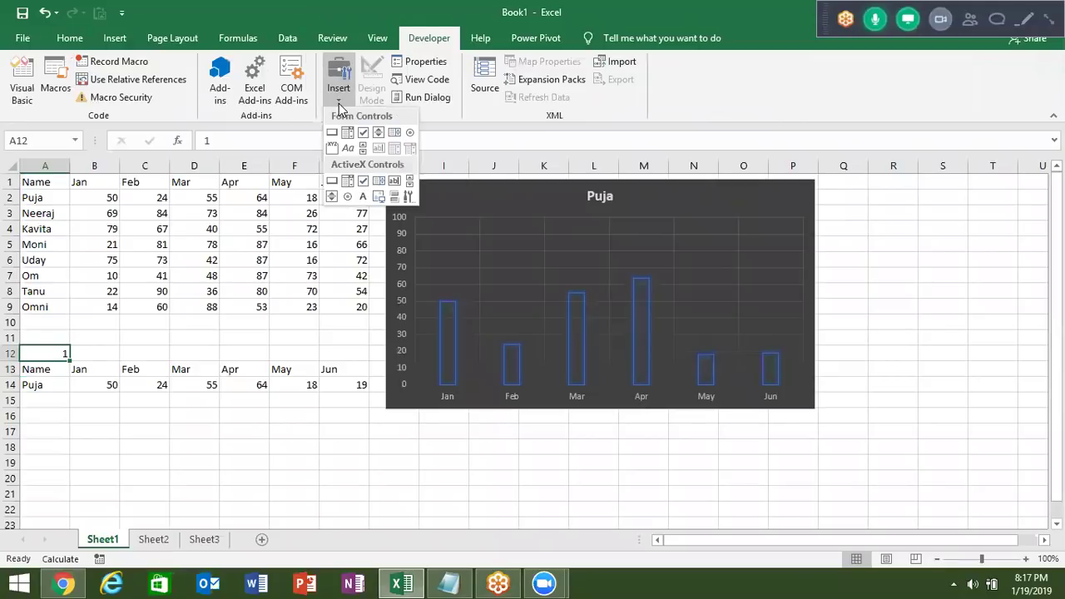
pyautogui.click(338, 102)
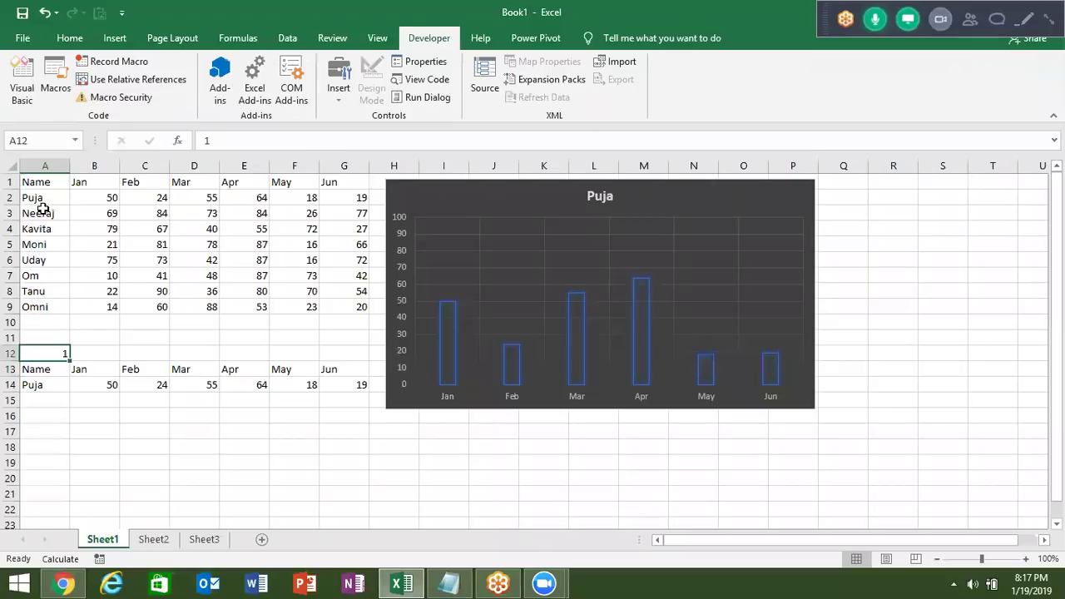
# Give B12 a List data validation sourced from $A$2:$A$9 and choose Puja in it.
pyautogui.moveTo(40, 196); pyautogui.dragTo(47, 307)
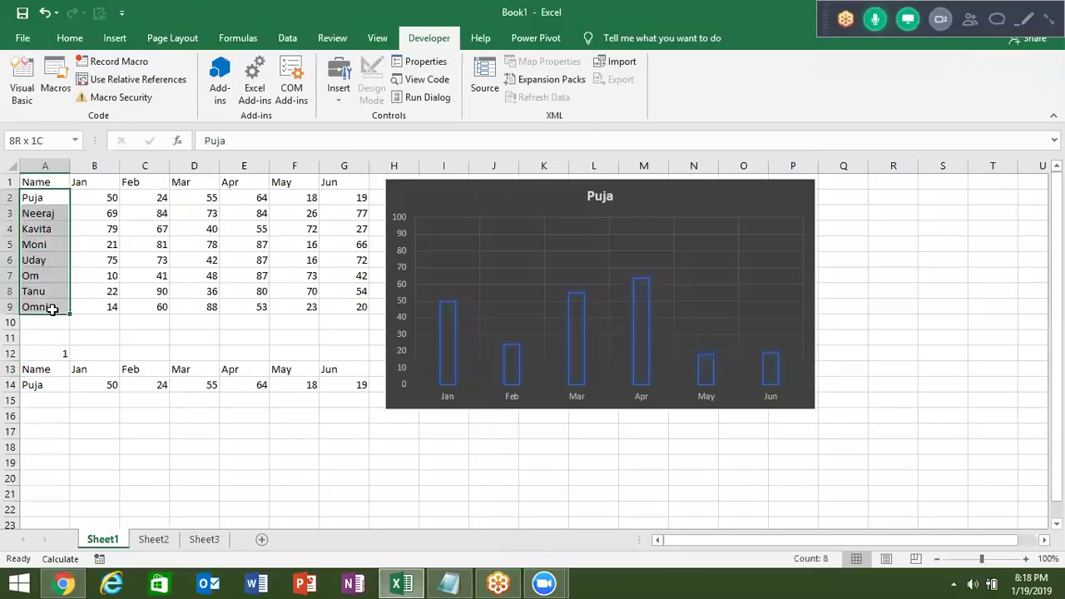
pyautogui.click(96, 356)
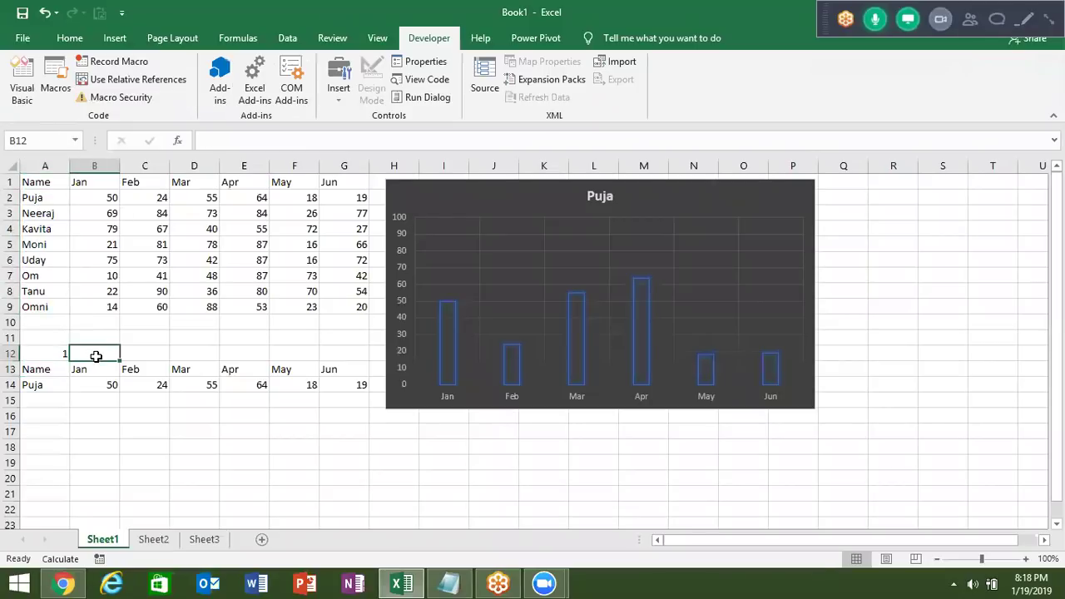
pyautogui.click(287, 38)
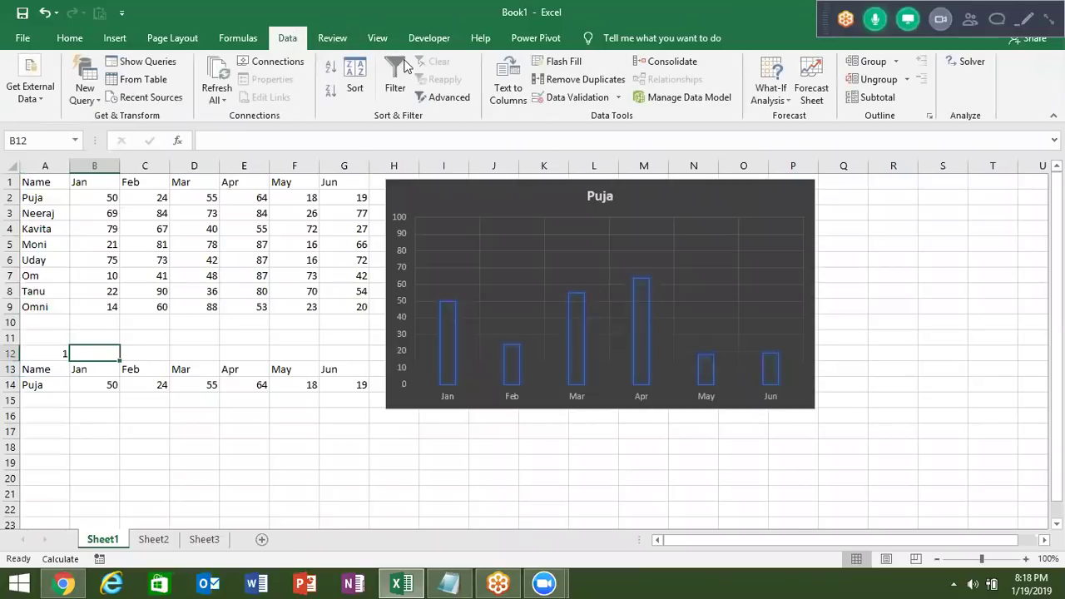
pyautogui.click(619, 96)
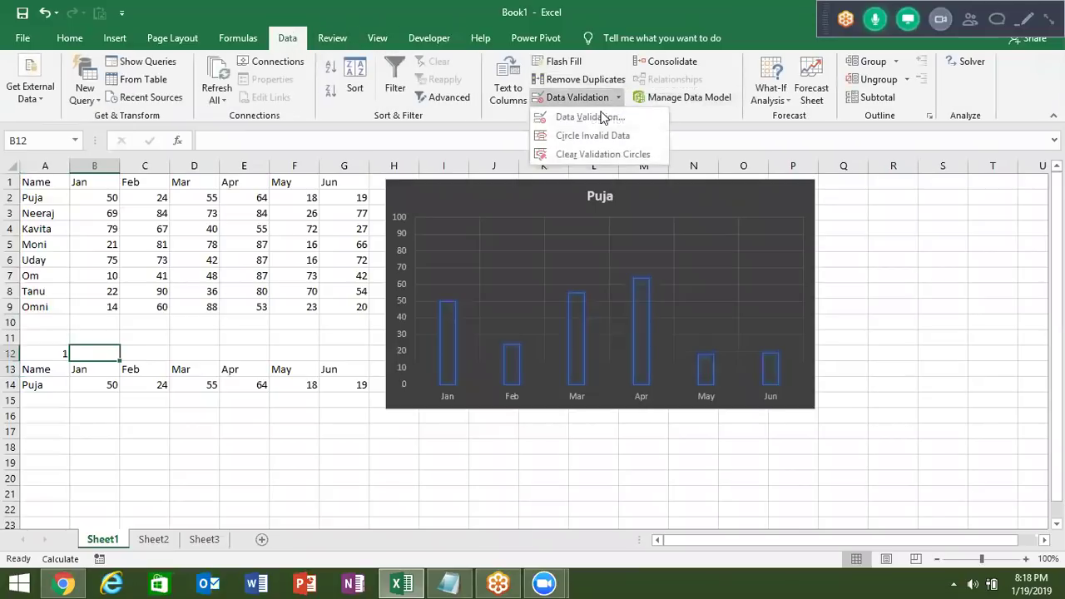
pyautogui.click(603, 118)
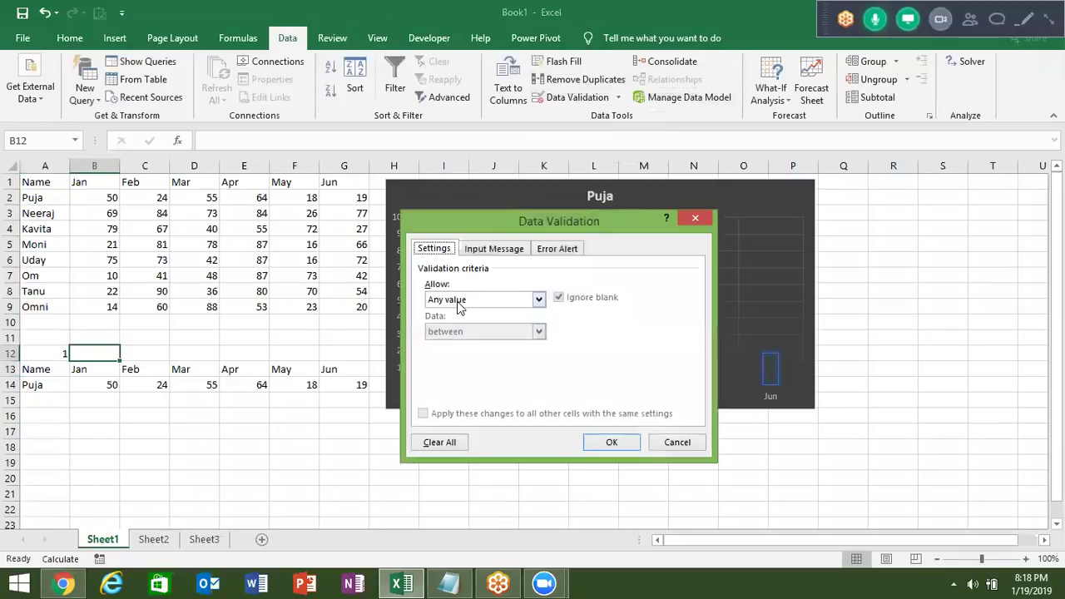
pyautogui.click(457, 299)
pyautogui.click(454, 344)
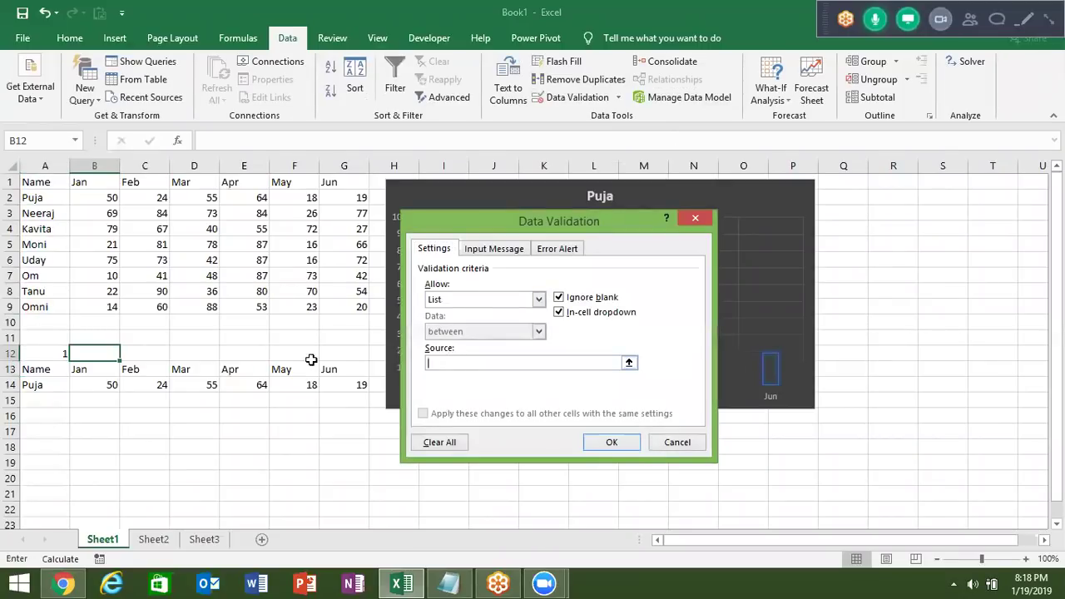
pyautogui.moveTo(49, 200); pyautogui.dragTo(46, 304)
pyautogui.click(602, 438)
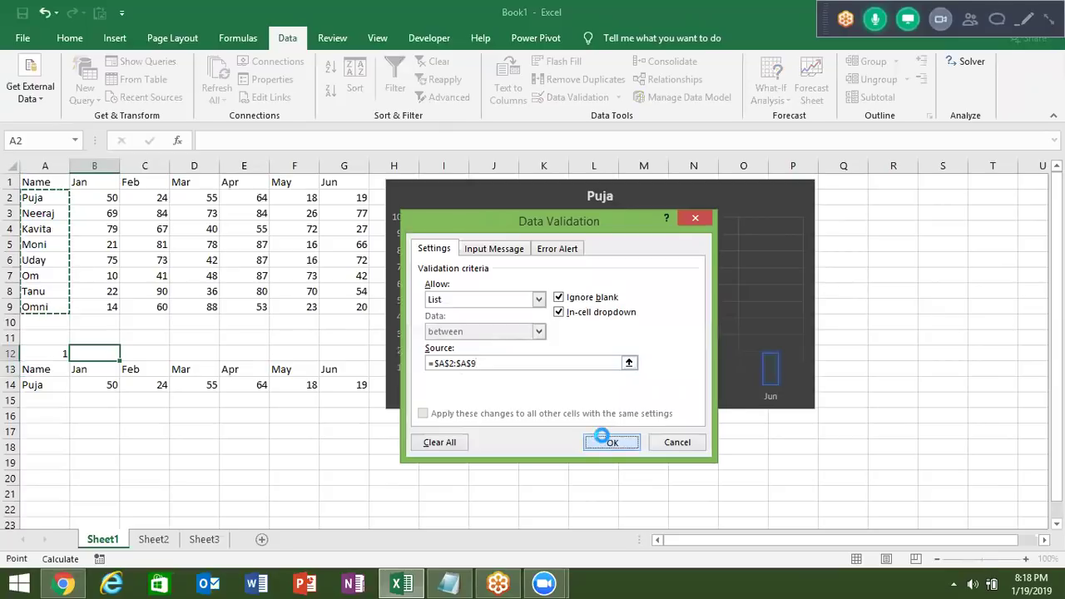
pyautogui.click(128, 352)
pyautogui.click(116, 366)
pyautogui.click(61, 356)
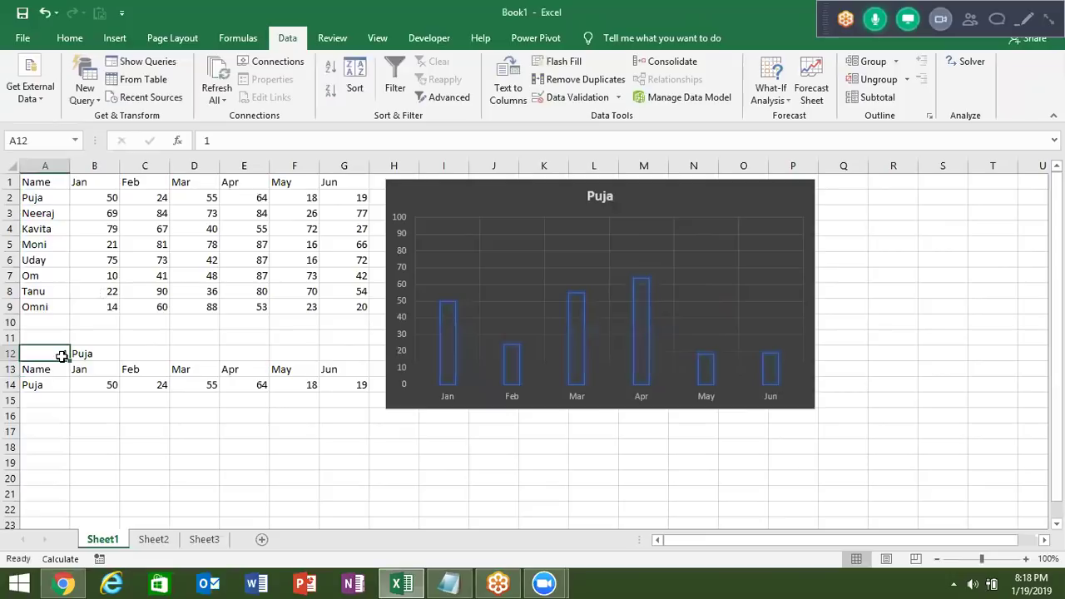
# Enter =MATCH(B12,A2:A9,0) in A12, which returns 1 for Puja.
pyautogui.write('=mat')
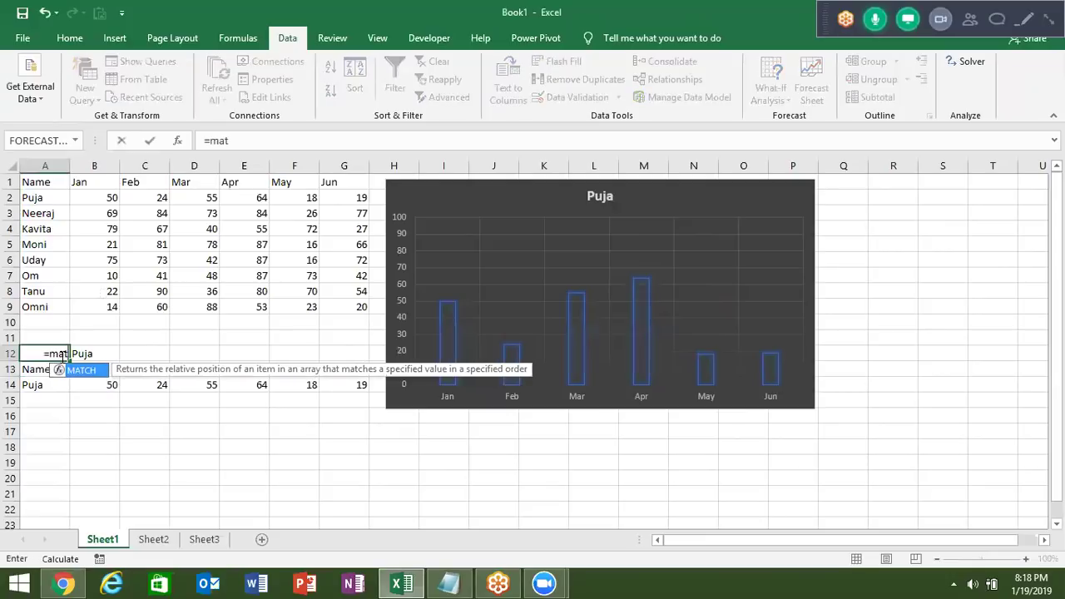
pyautogui.press('Tab')
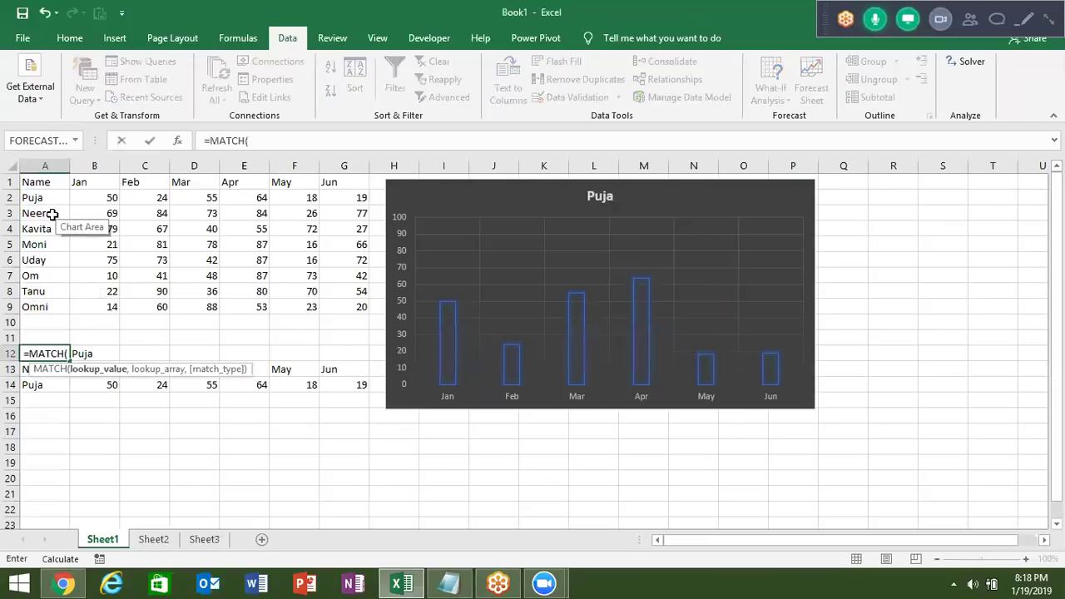
pyautogui.click(97, 353)
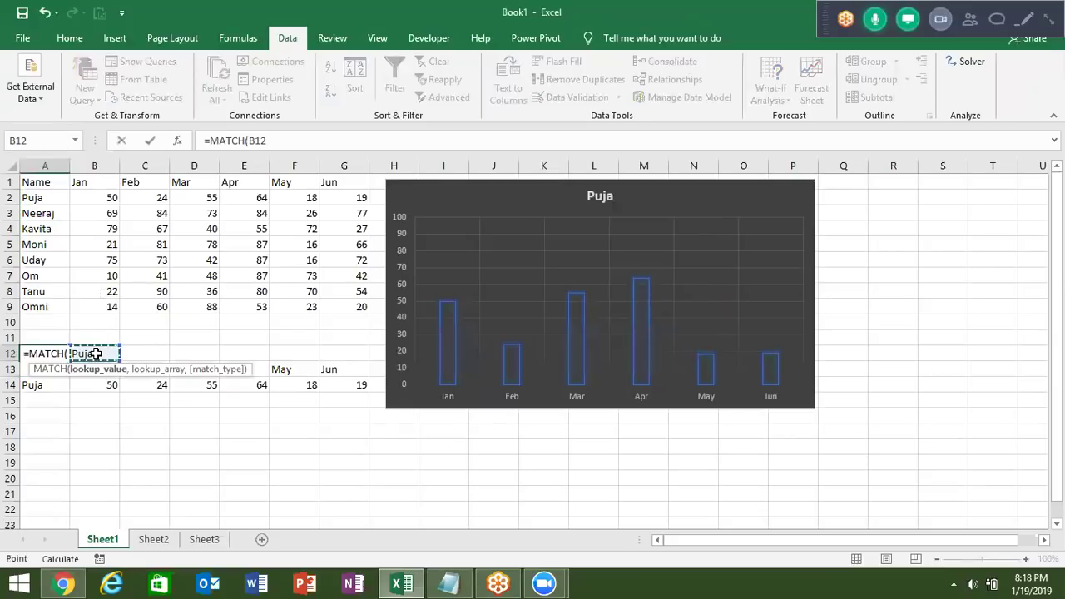
pyautogui.write(',')
pyautogui.moveTo(38, 306); pyautogui.dragTo(50, 202)
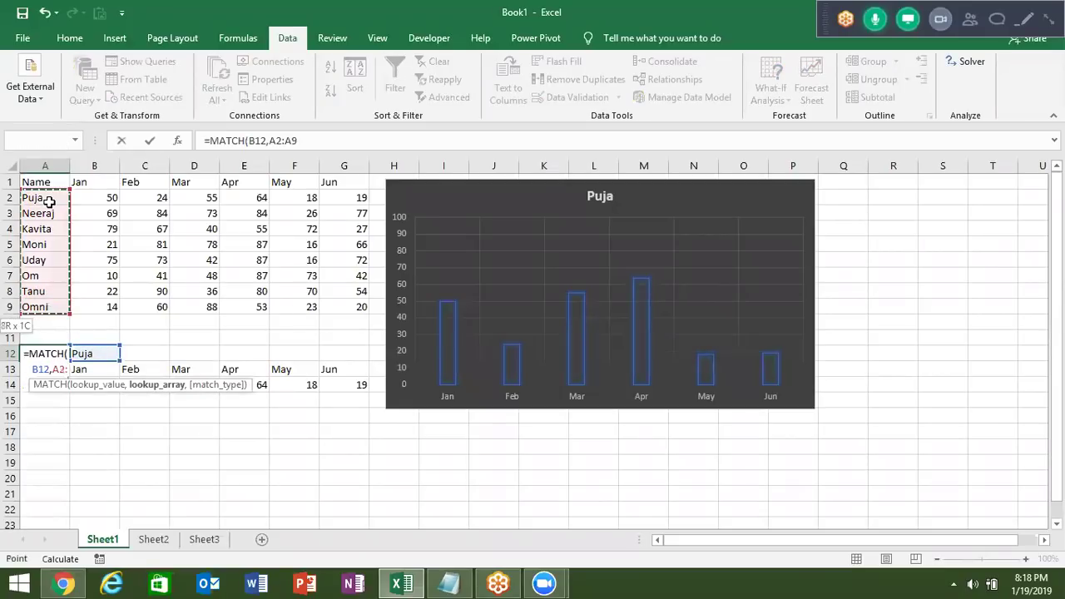
pyautogui.write(',0')
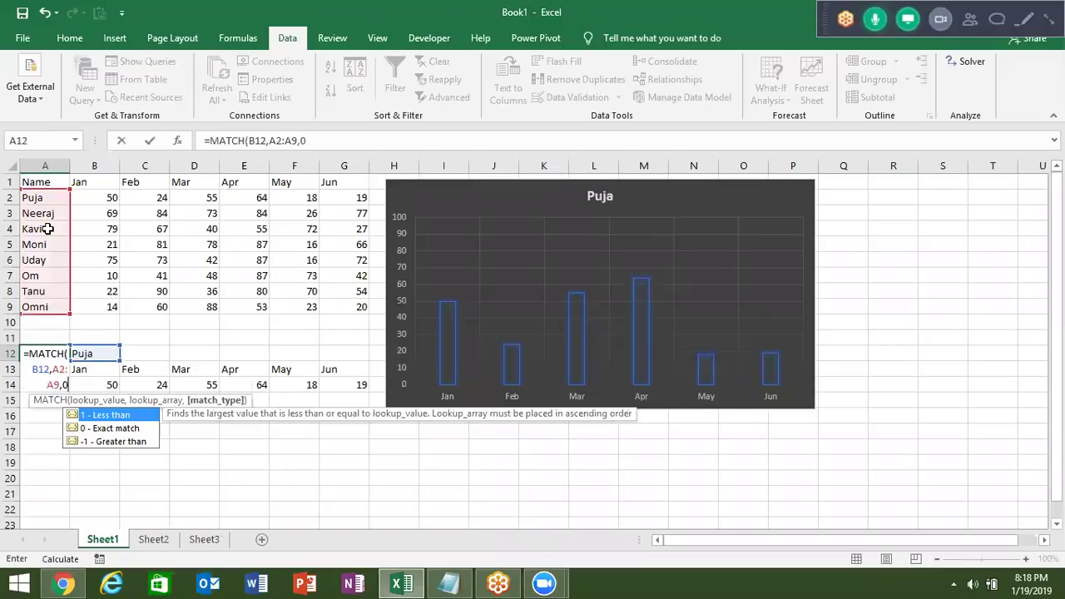
pyautogui.press('Return')
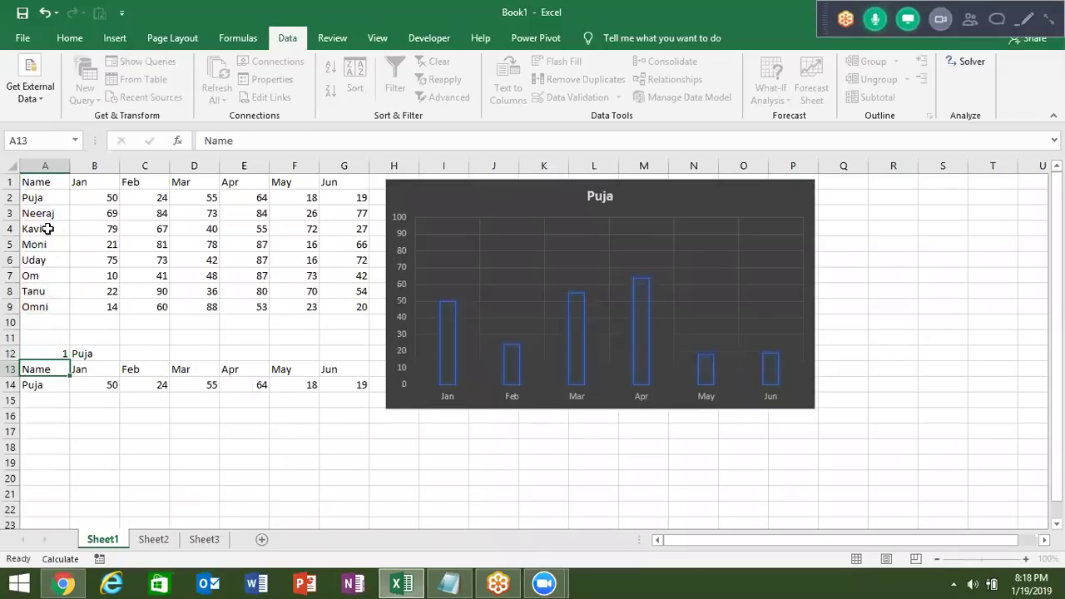
pyautogui.press('Up')
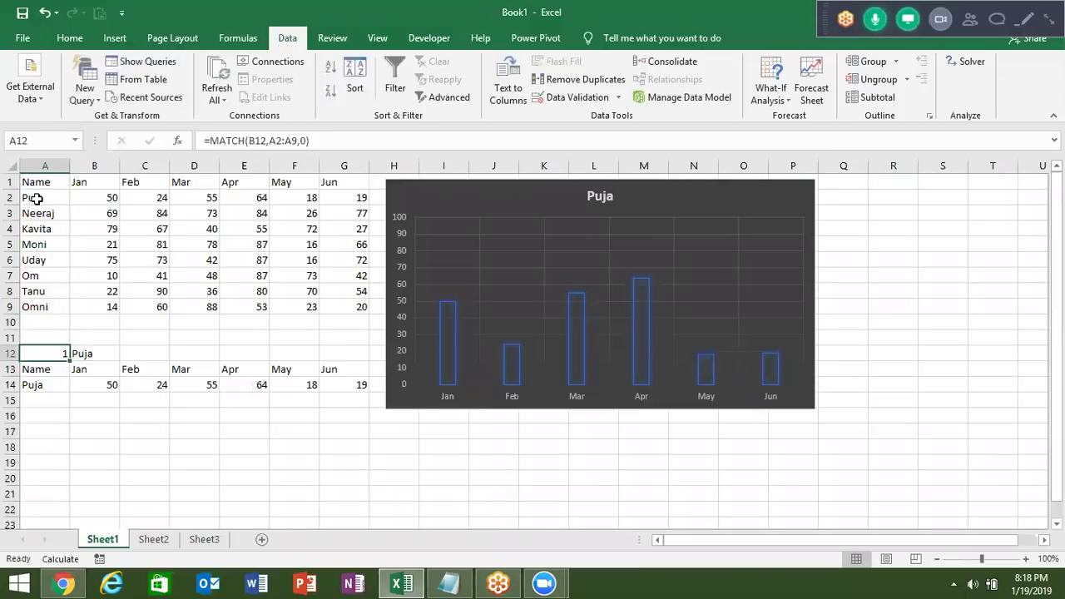
# Choose Neeraj, then Kavita, then Moni from B12's name drop-down.
pyautogui.click(123, 353)
pyautogui.click(126, 352)
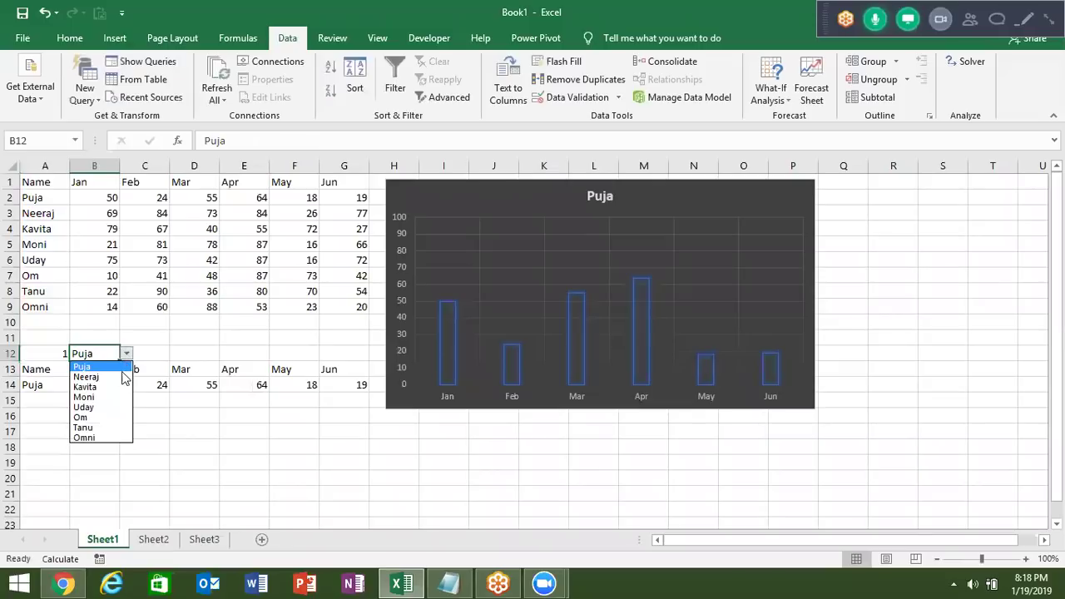
pyautogui.click(99, 376)
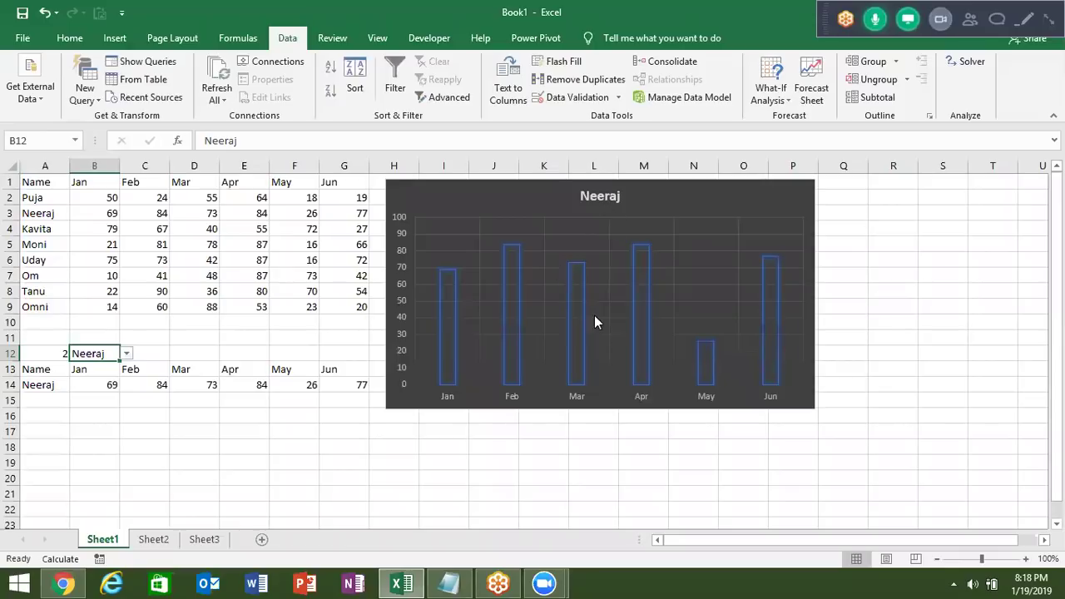
pyautogui.click(128, 354)
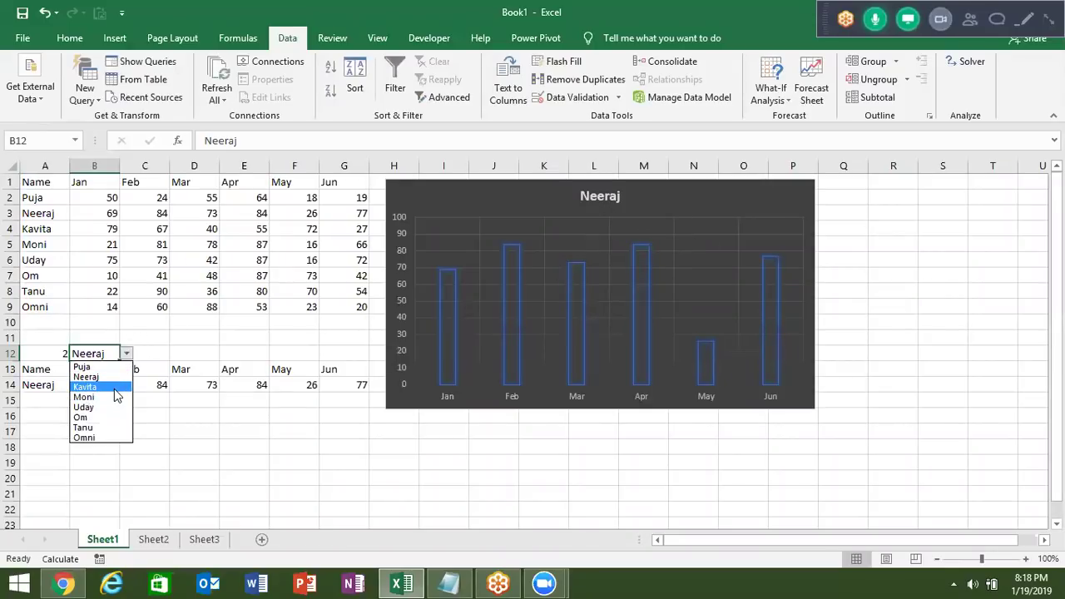
pyautogui.click(115, 388)
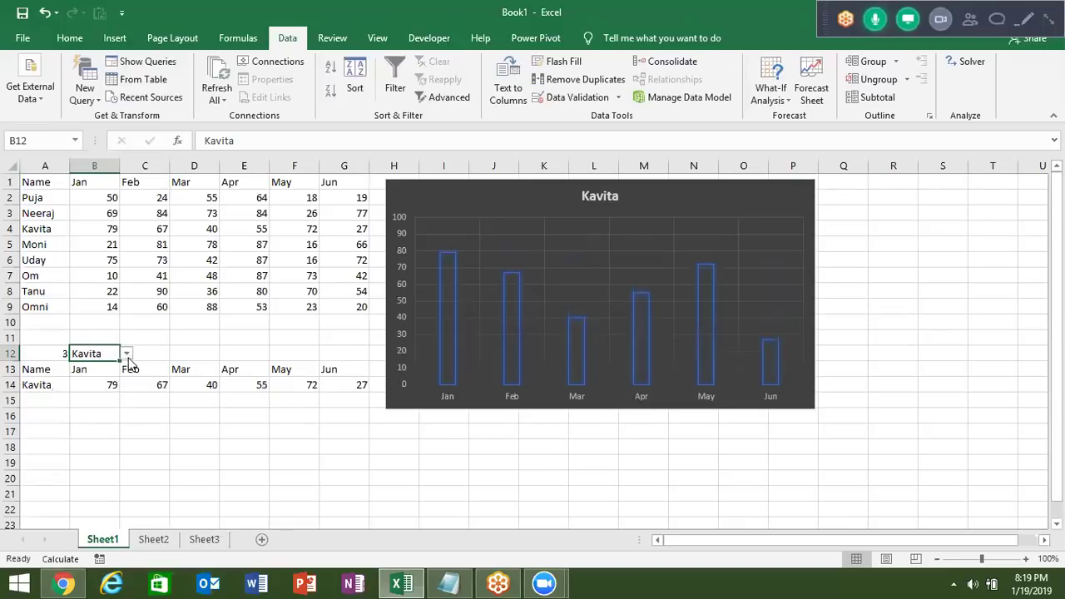
pyautogui.click(126, 354)
pyautogui.click(106, 398)
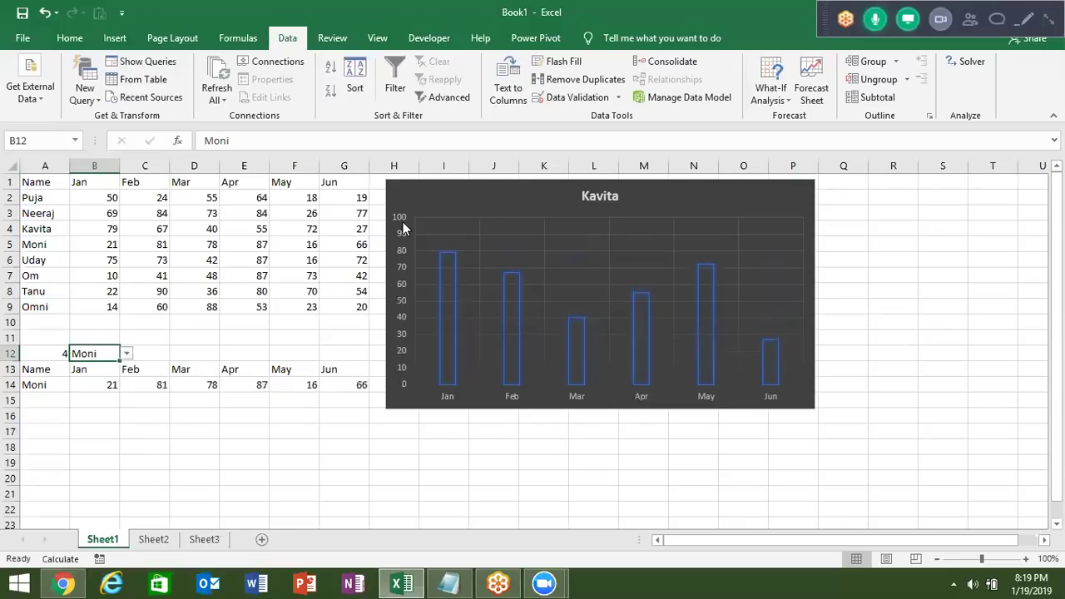
# Select the chart to check its source data now shows Moni, then deselect it.
pyautogui.click(410, 208)
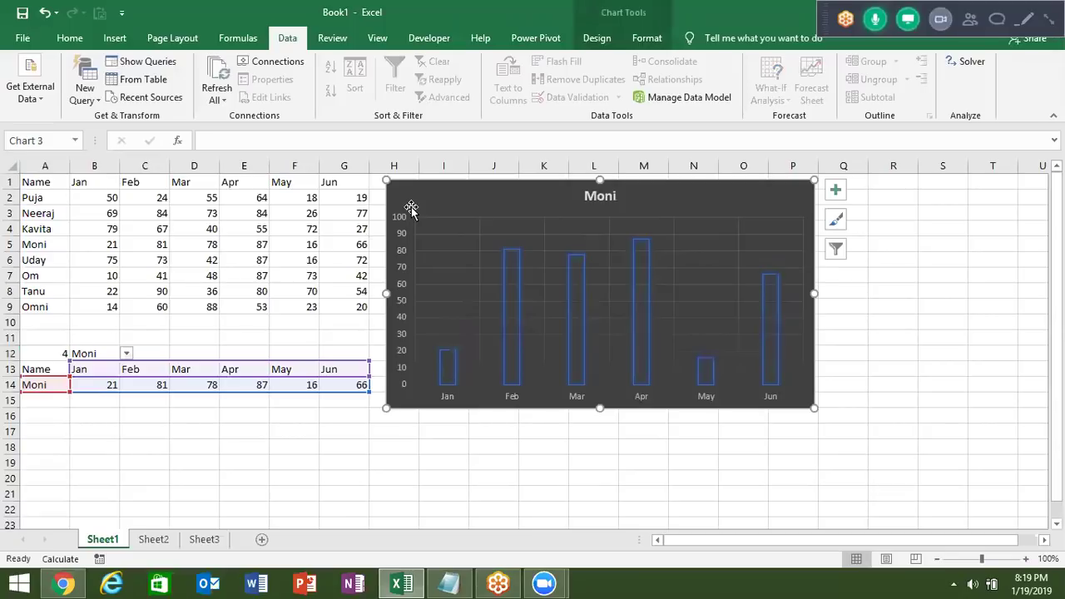
pyautogui.click(88, 351)
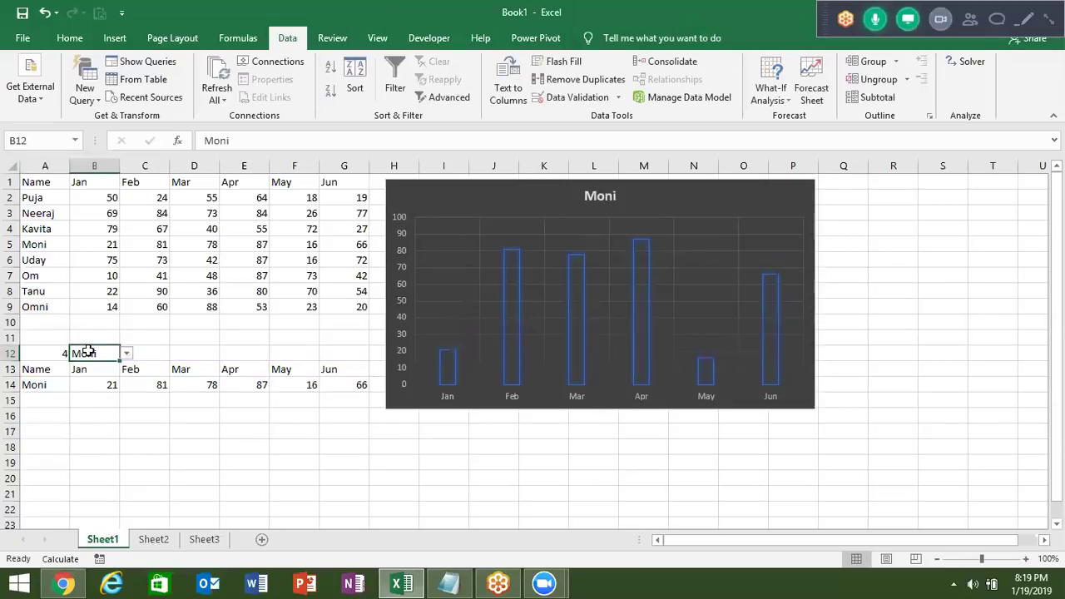
pyautogui.click(447, 205)
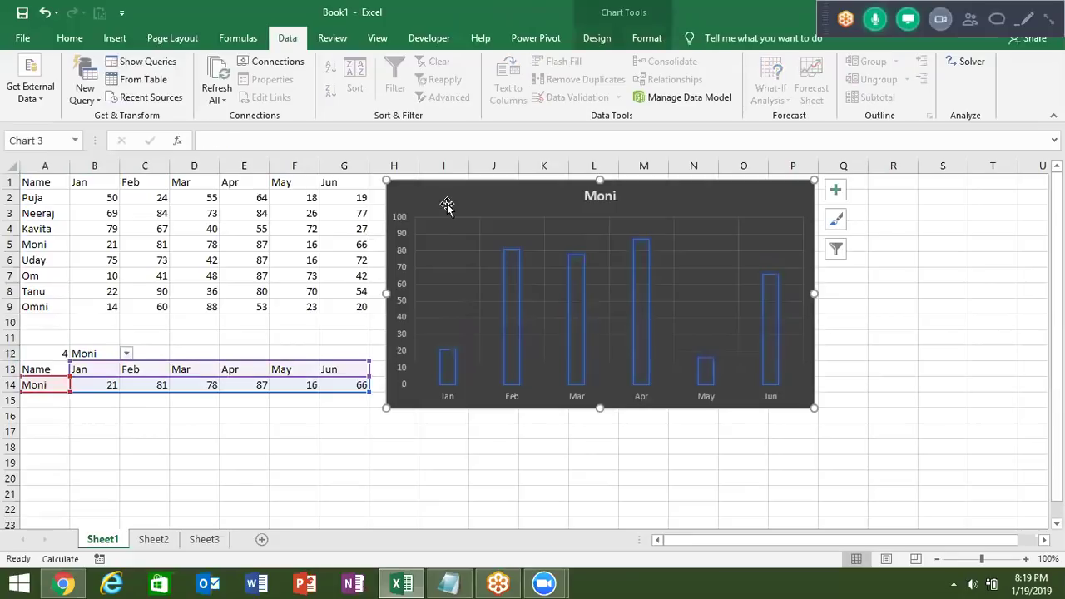
pyautogui.click(343, 322)
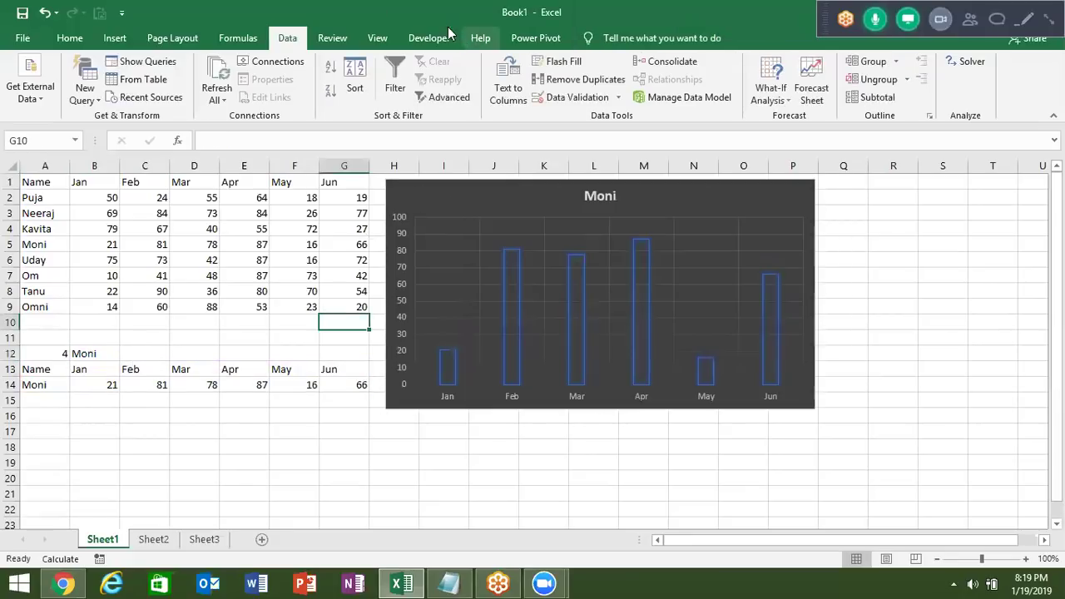
# Draw a Form Controls combo box at the chart's top-left corner beside the title.
pyautogui.click(447, 38)
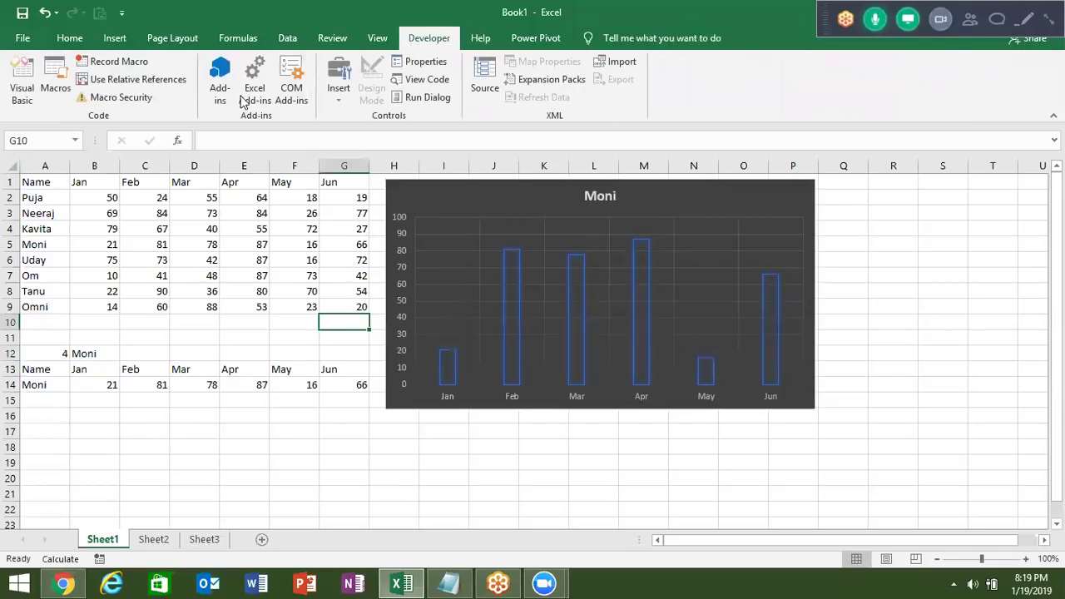
pyautogui.click(337, 103)
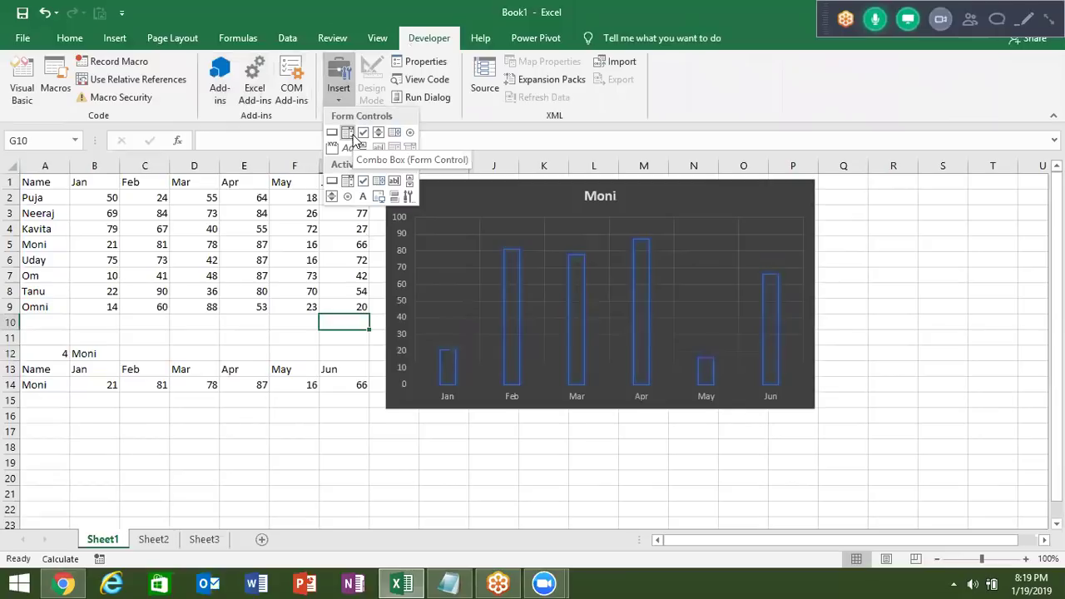
pyautogui.click(348, 133)
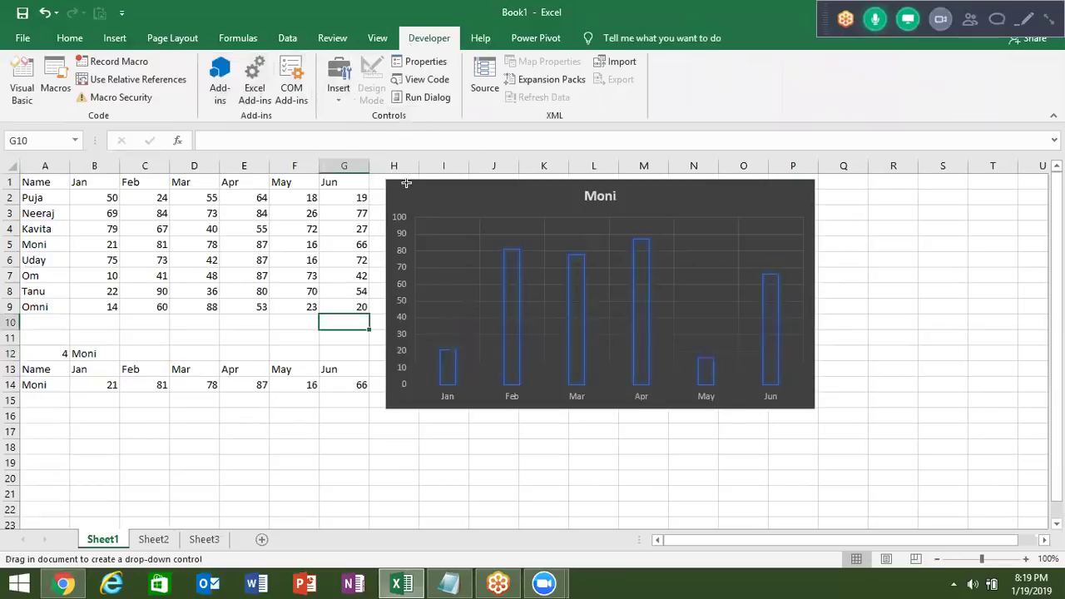
pyautogui.moveTo(399, 188); pyautogui.dragTo(532, 207)
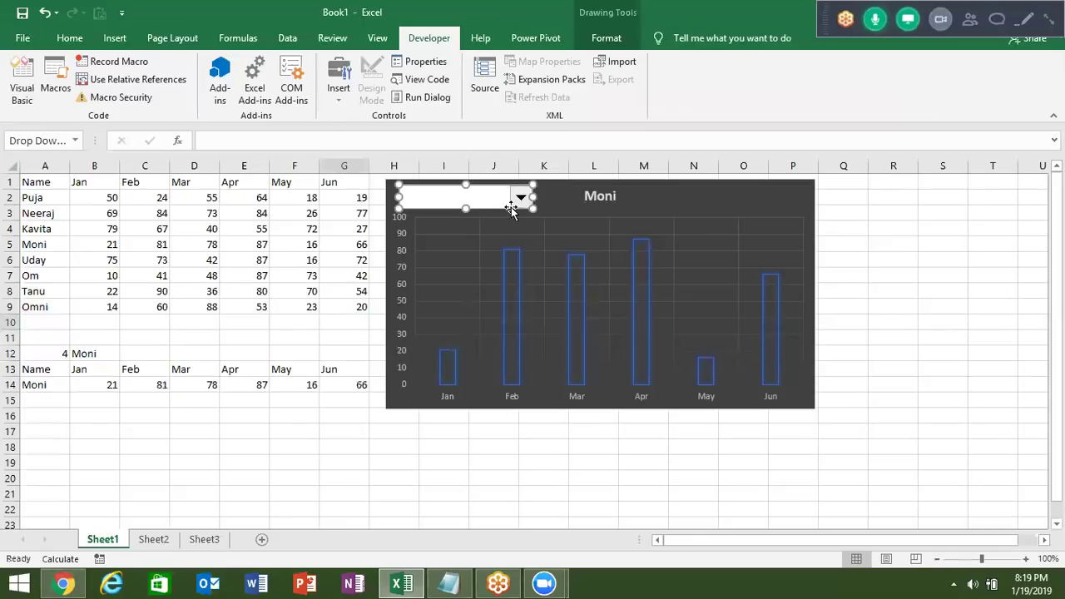
pyautogui.click(341, 98)
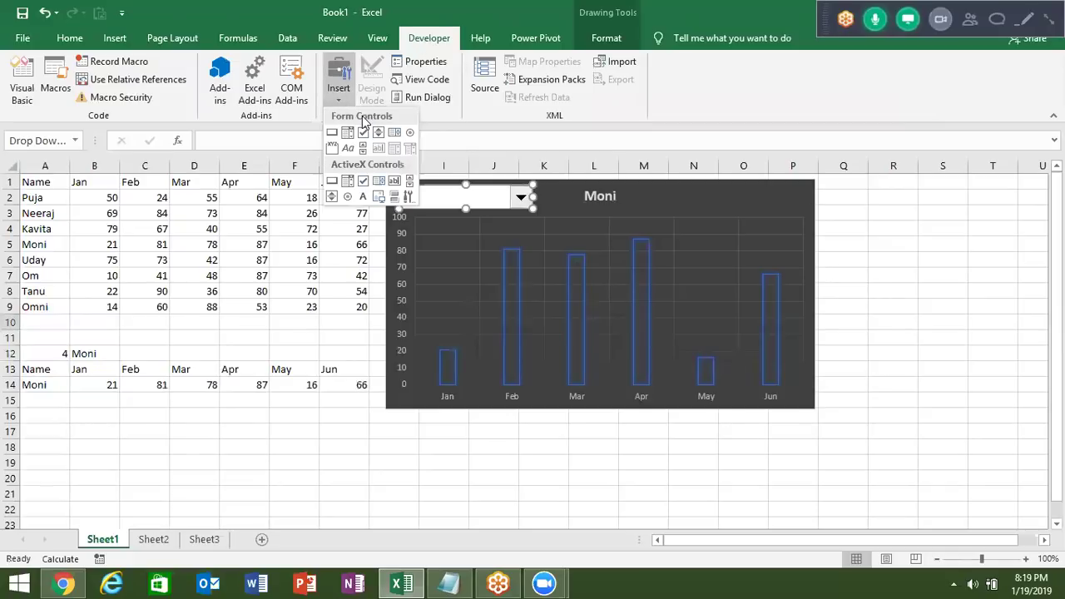
pyautogui.click(431, 48)
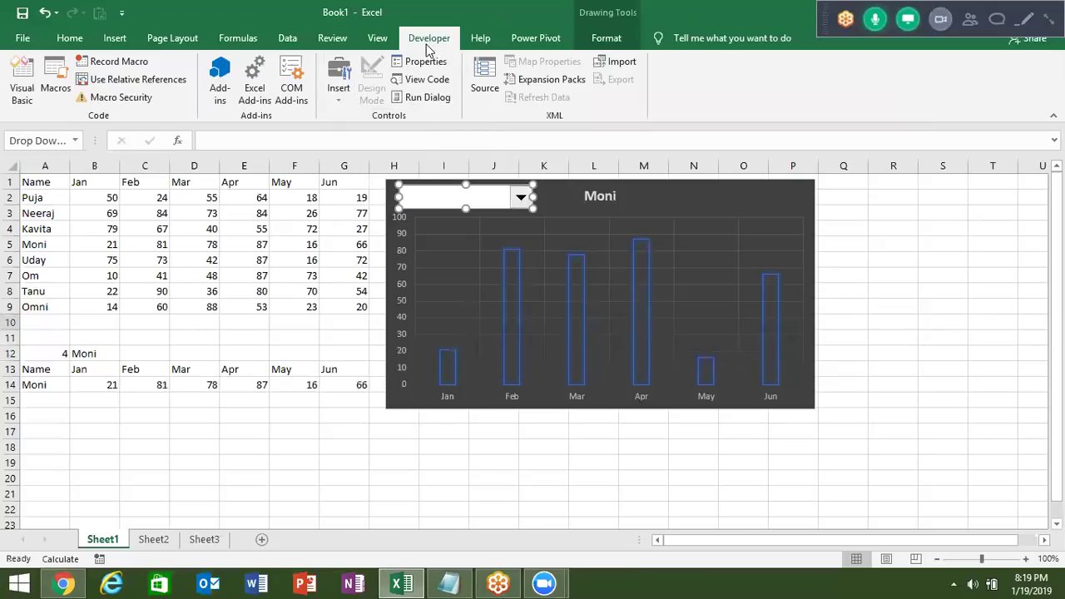
pyautogui.click(28, 47)
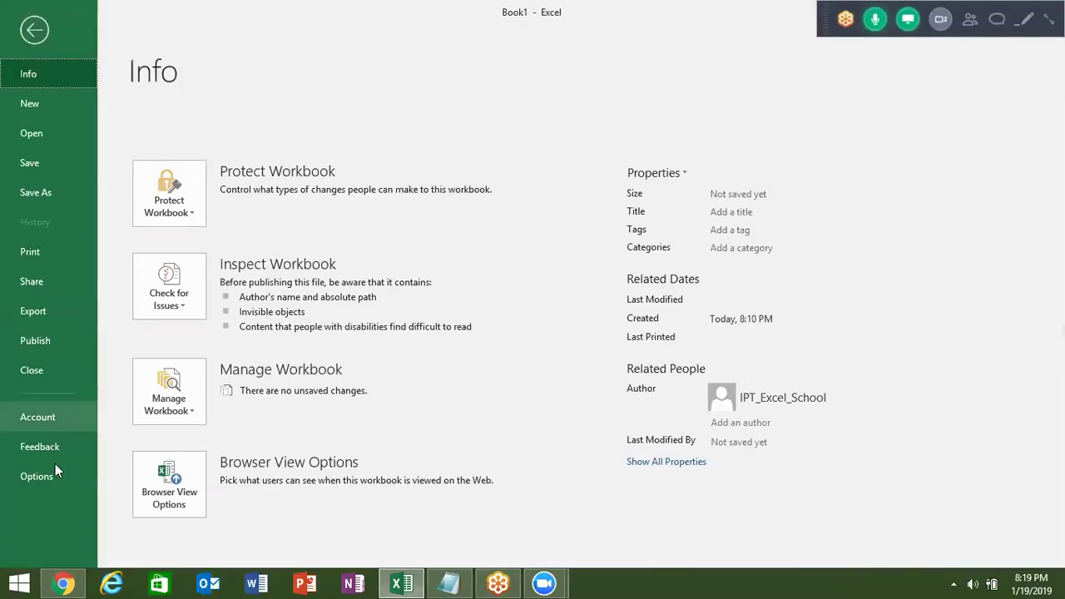
# Confirm Developer is checked under Customize Ribbon in Excel Options, then click OK.
pyautogui.click(36, 476)
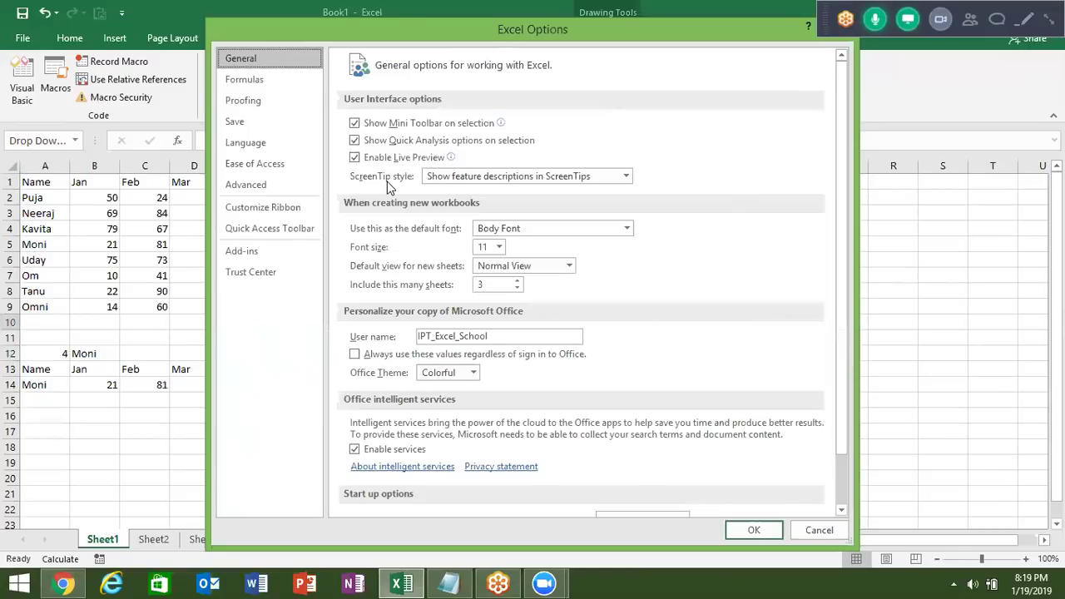
pyautogui.click(274, 205)
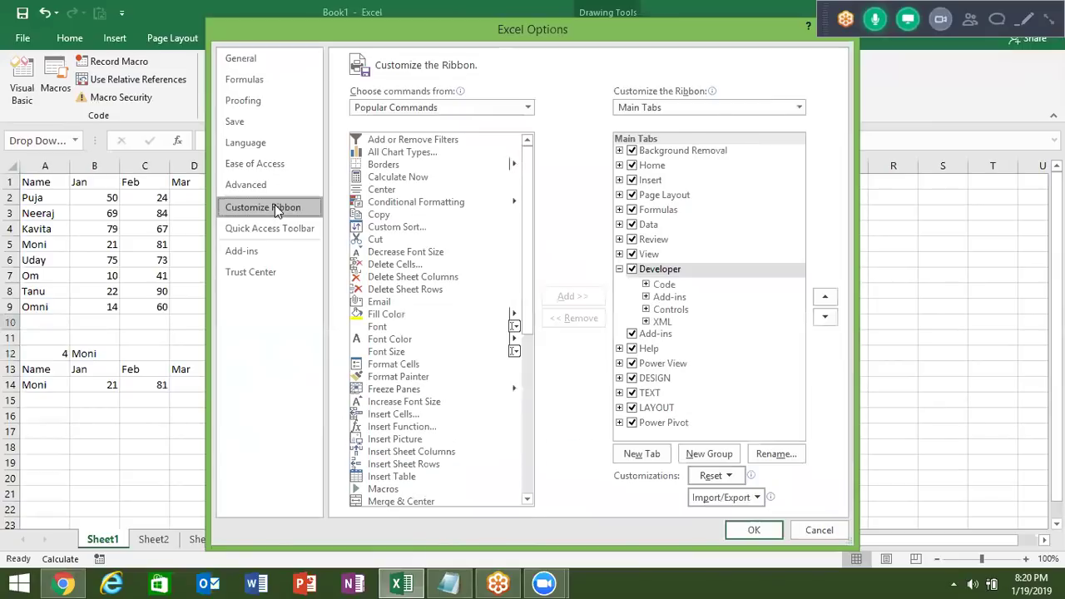
pyautogui.click(767, 531)
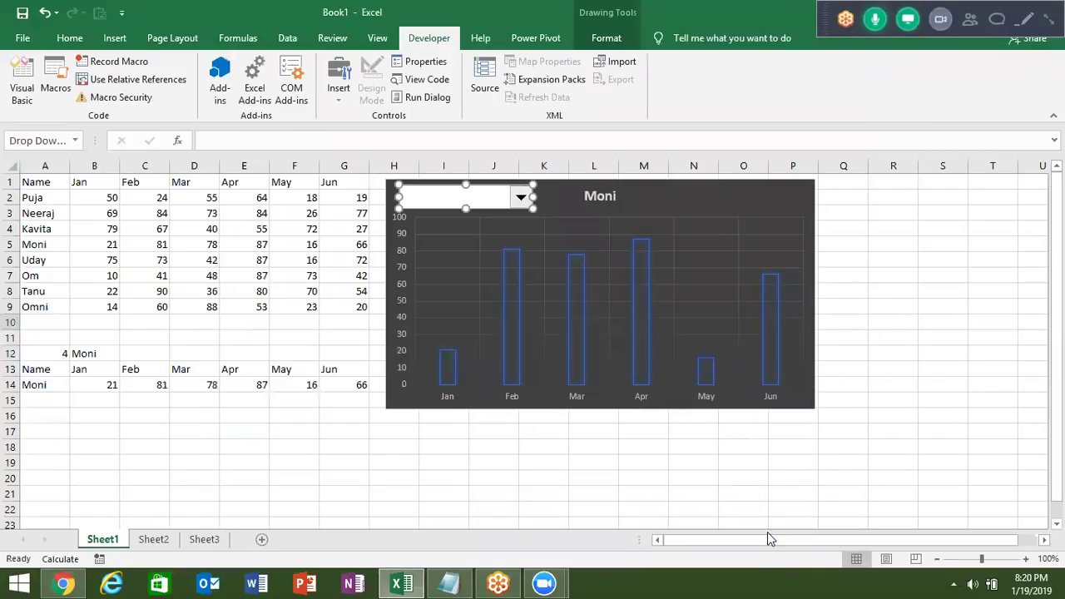
# Select the chart's combo box and open its Format Control dialog.
pyautogui.click(340, 91)
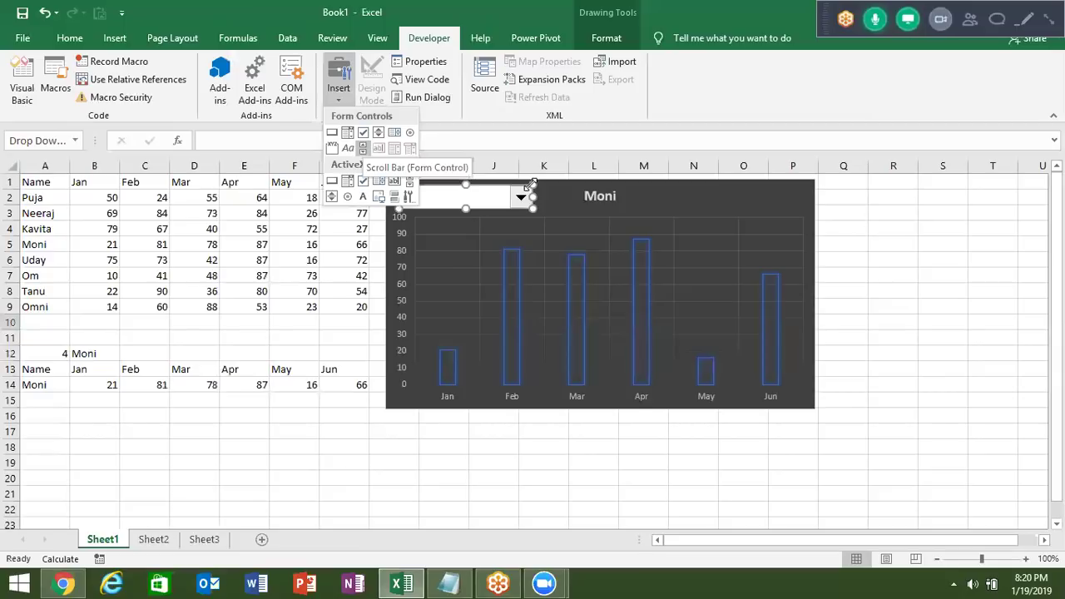
pyautogui.click(559, 204)
pyautogui.click(554, 210)
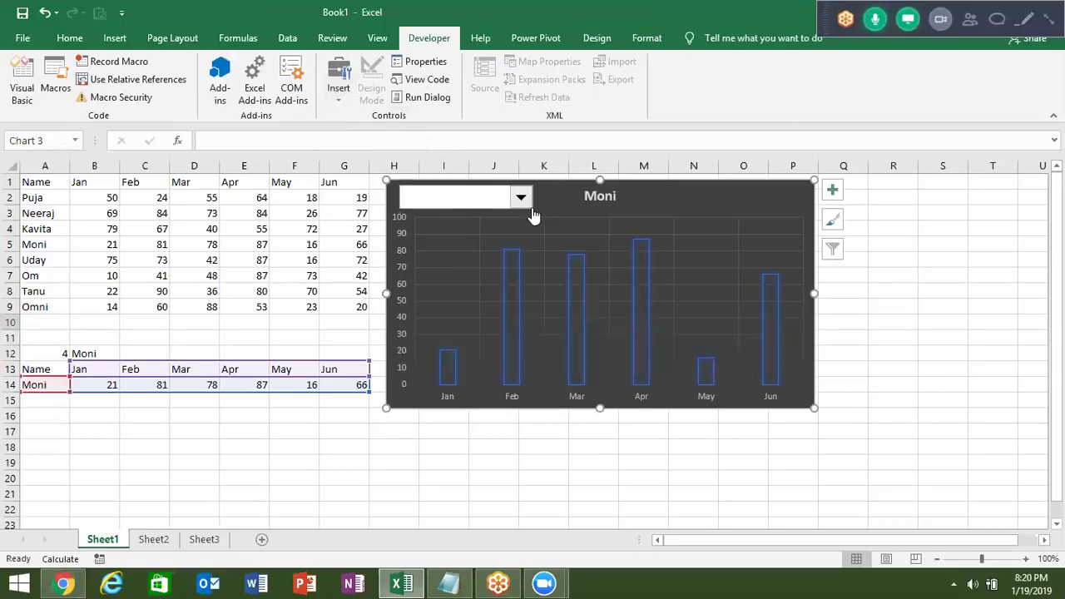
pyautogui.click(525, 207)
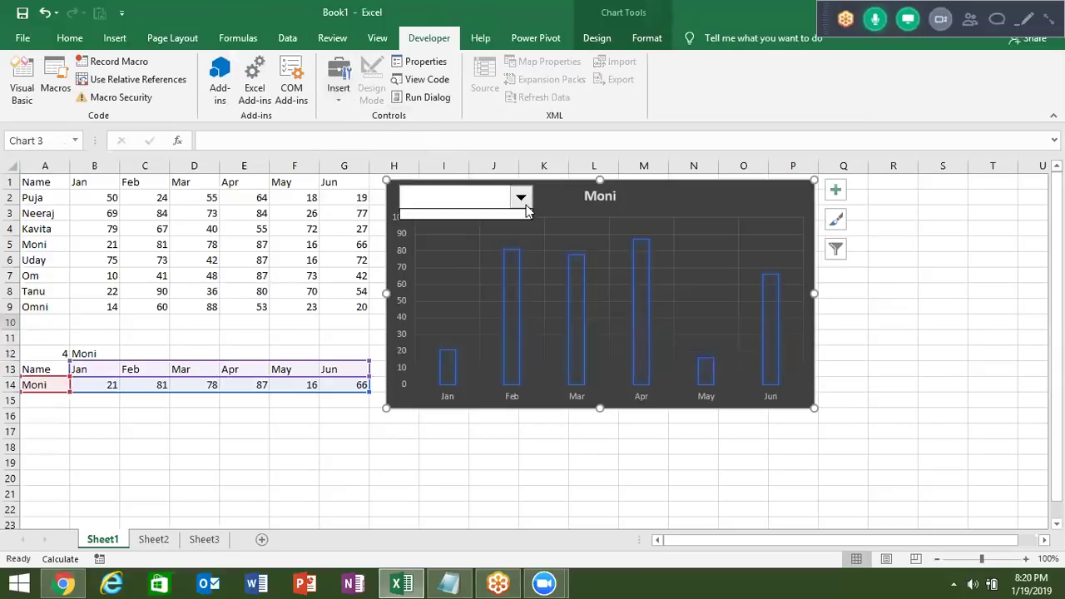
pyautogui.click(526, 210)
pyautogui.rightClick(522, 207)
pyautogui.press('Escape')
pyautogui.rightClick(483, 208)
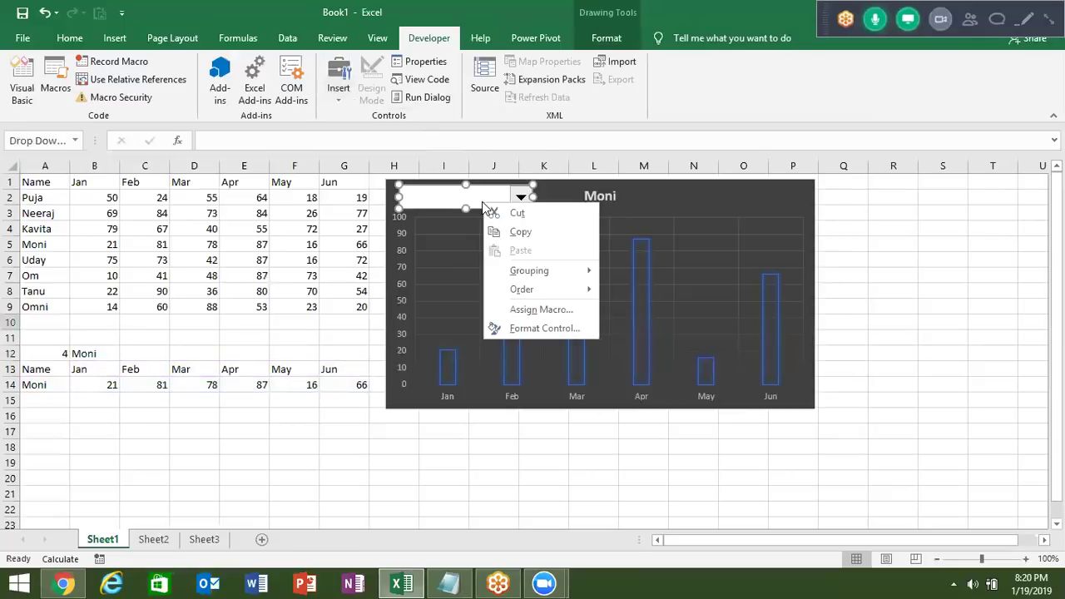
pyautogui.click(518, 328)
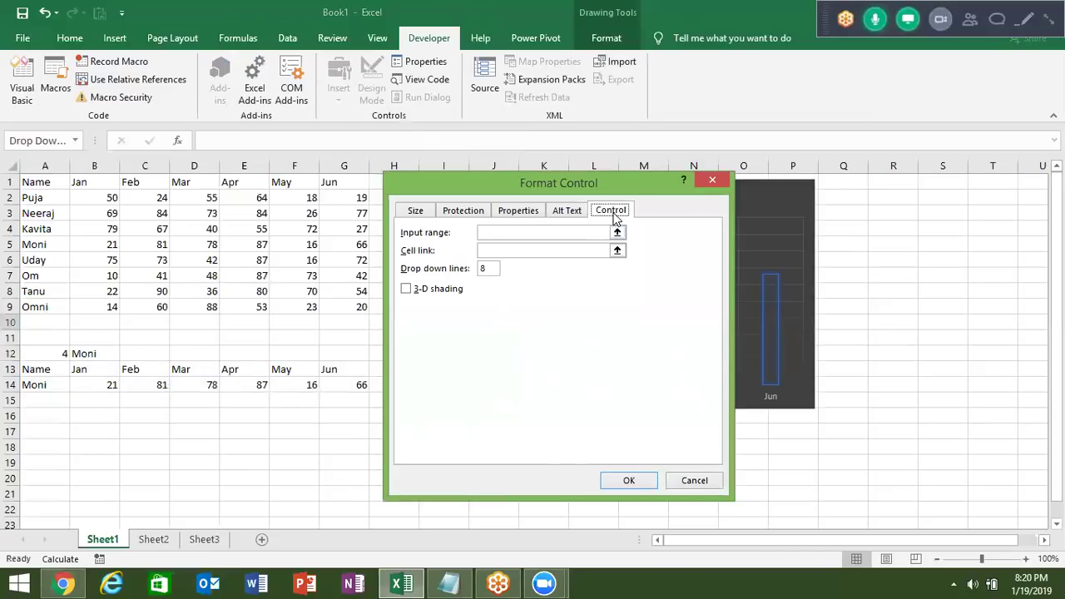
# Set the combo box input range to $A$2:$A$9 and check it lists Puja through Omni.
pyautogui.click(541, 235)
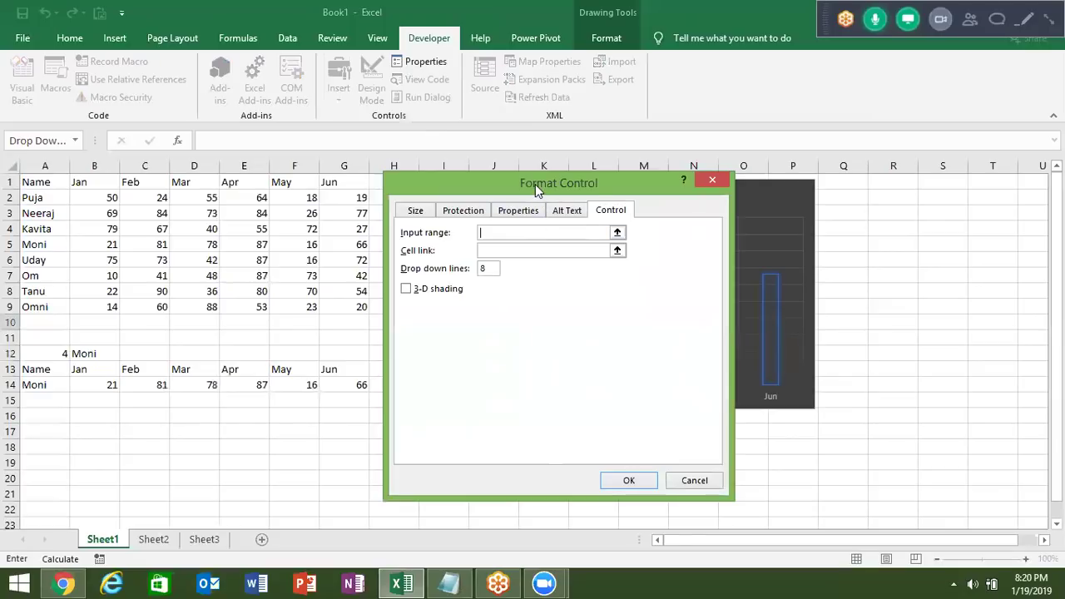
pyautogui.moveTo(535, 183); pyautogui.dragTo(734, 158)
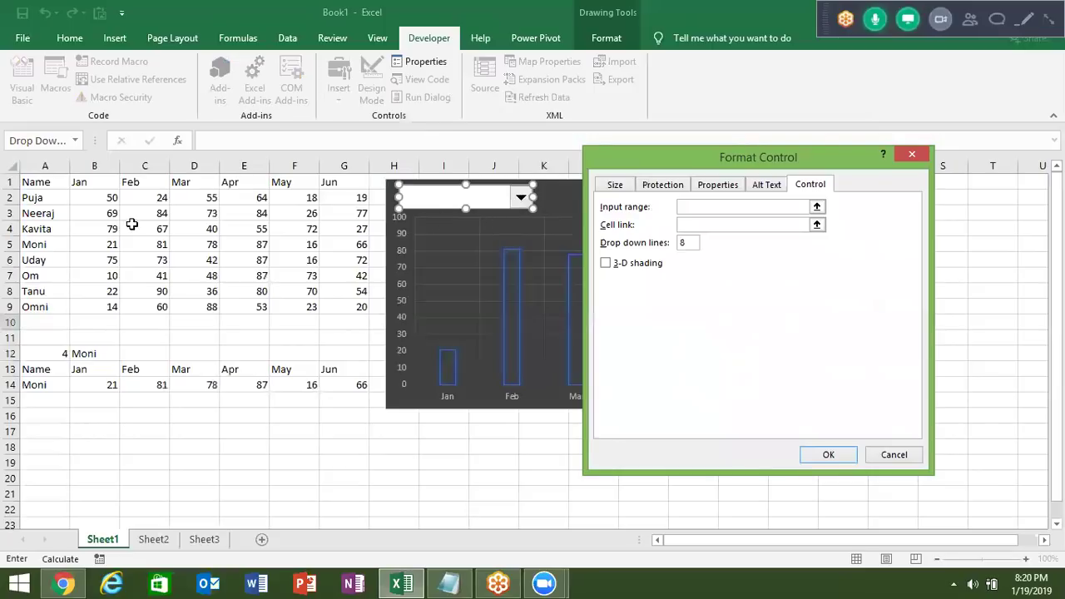
pyautogui.moveTo(55, 197); pyautogui.dragTo(46, 306)
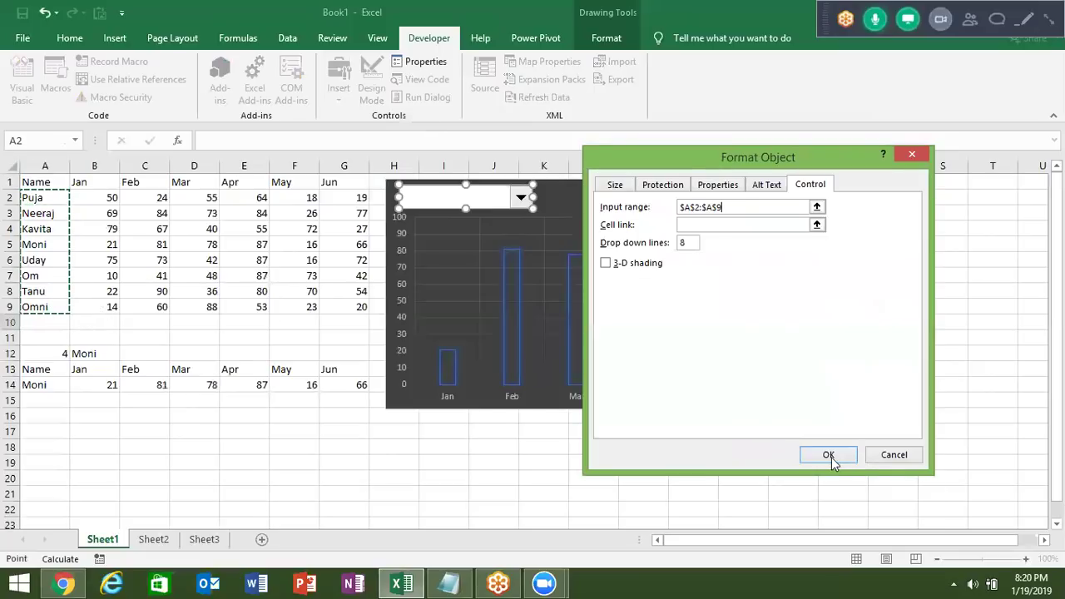
pyautogui.click(828, 455)
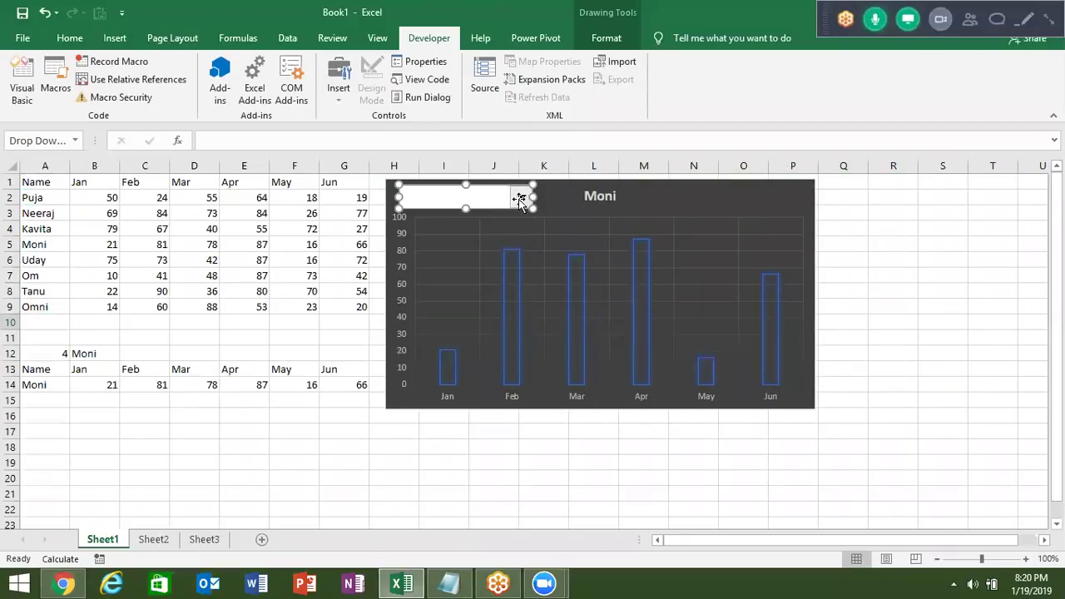
pyautogui.click(357, 214)
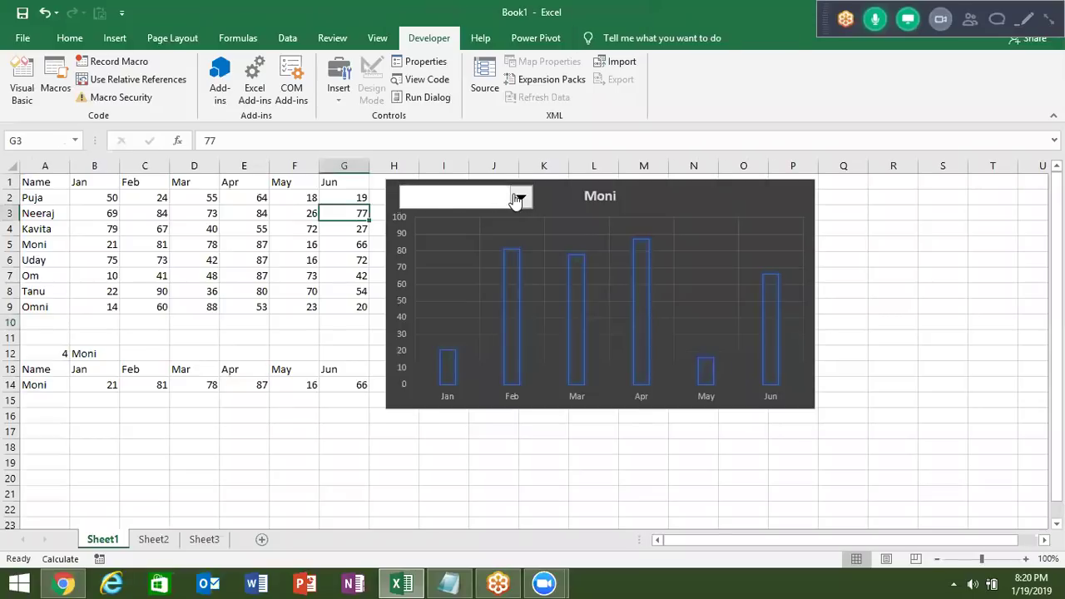
pyautogui.click(518, 198)
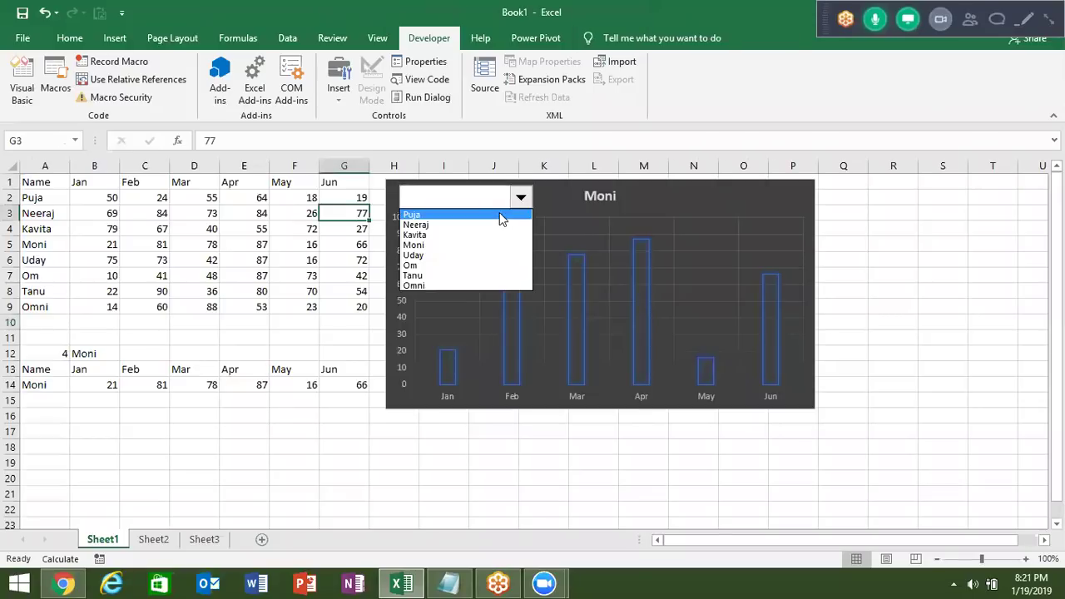
pyautogui.click(499, 214)
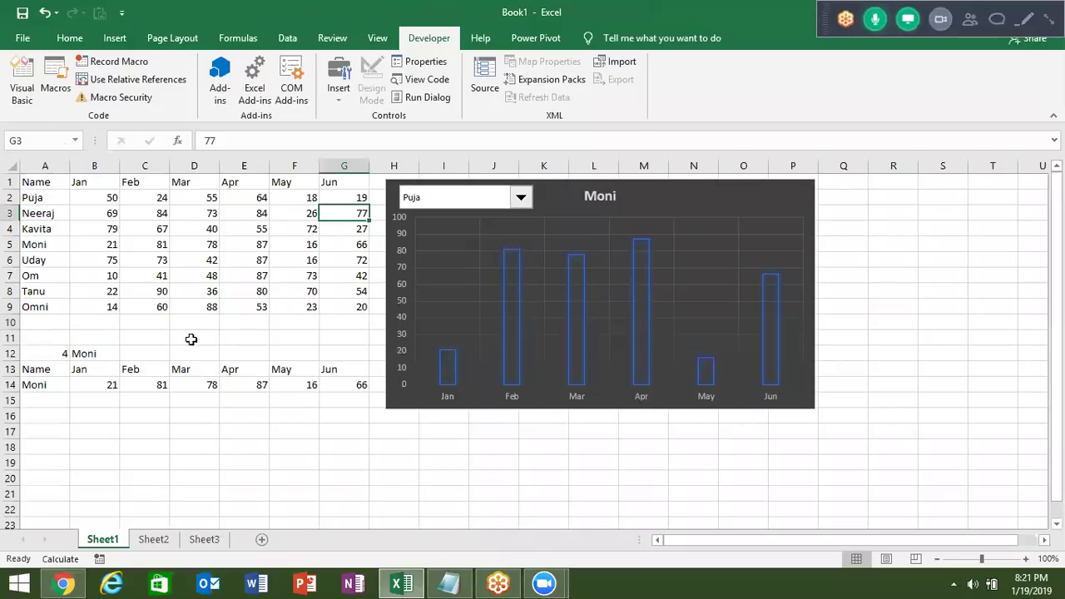
# Link the combo box to cell $A$12 and turn on 3-D shading.
pyautogui.rightClick(459, 201)
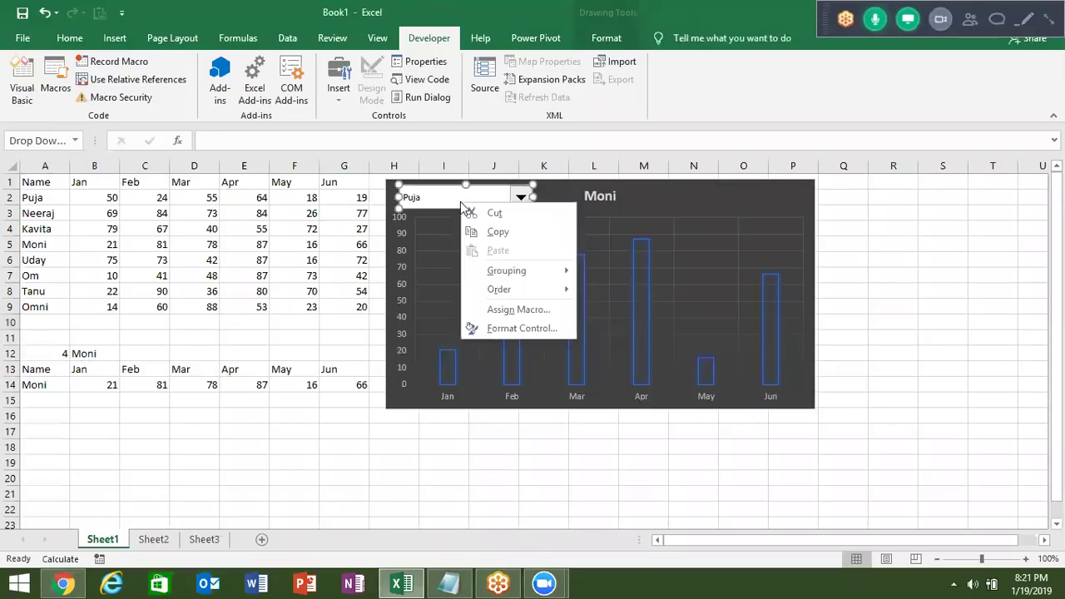
pyautogui.click(503, 329)
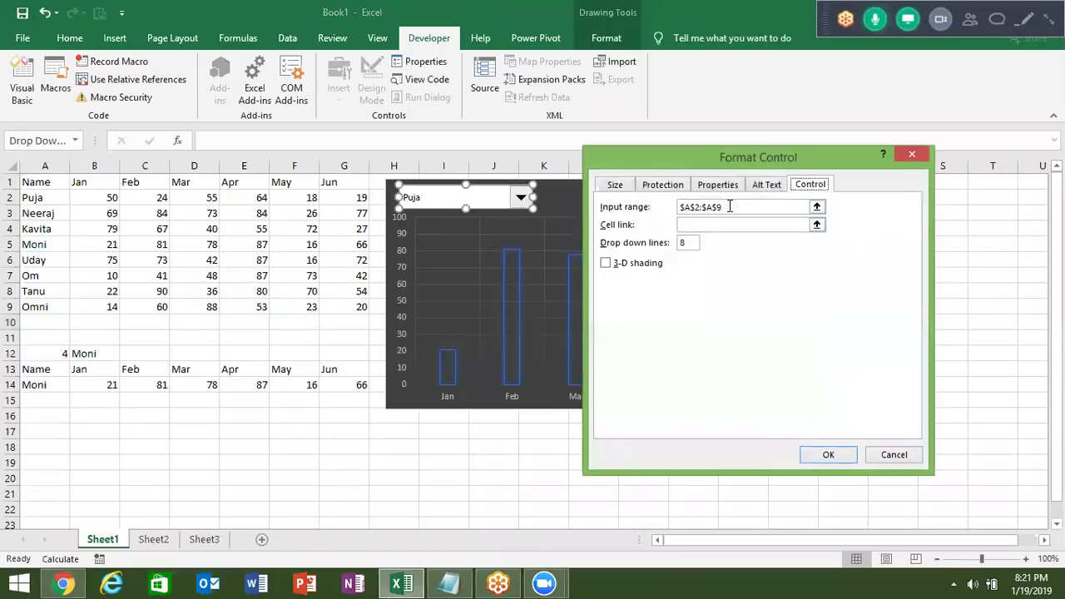
pyautogui.click(729, 206)
pyautogui.click(718, 226)
pyautogui.click(59, 353)
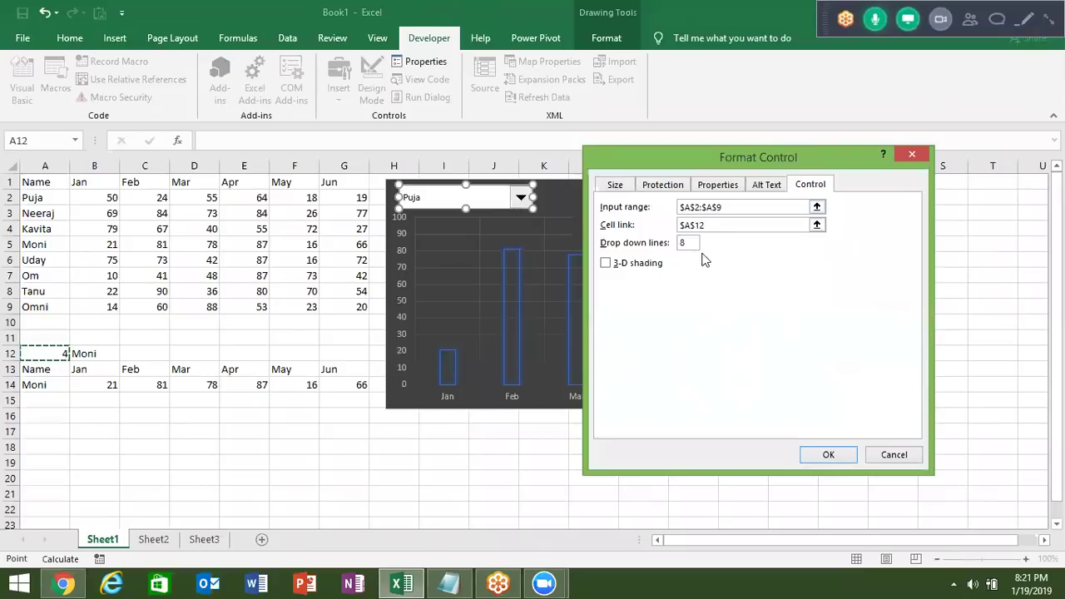
pyautogui.click(605, 263)
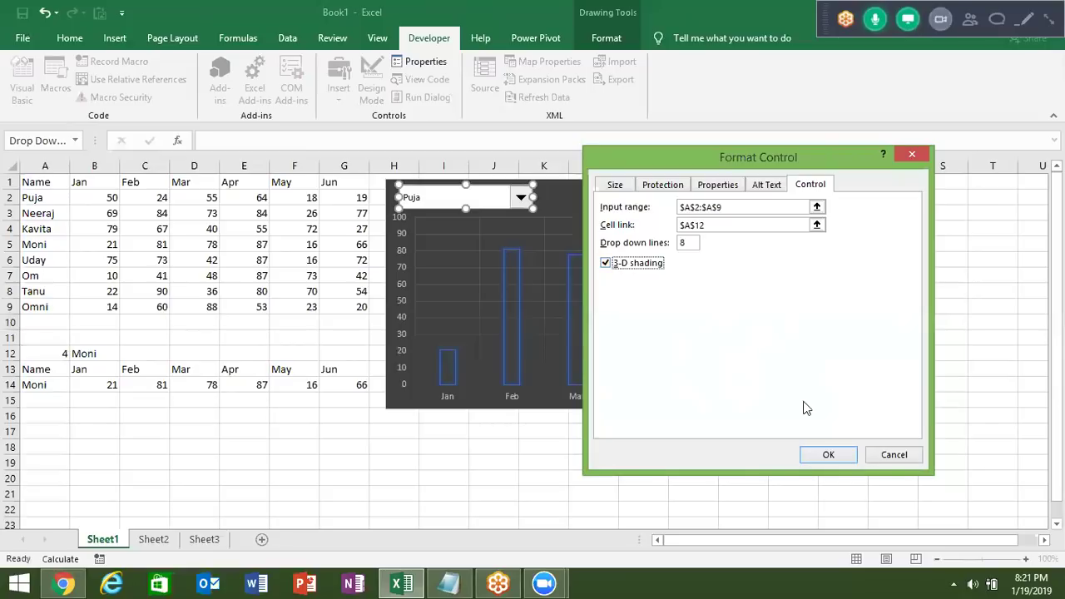
pyautogui.click(826, 455)
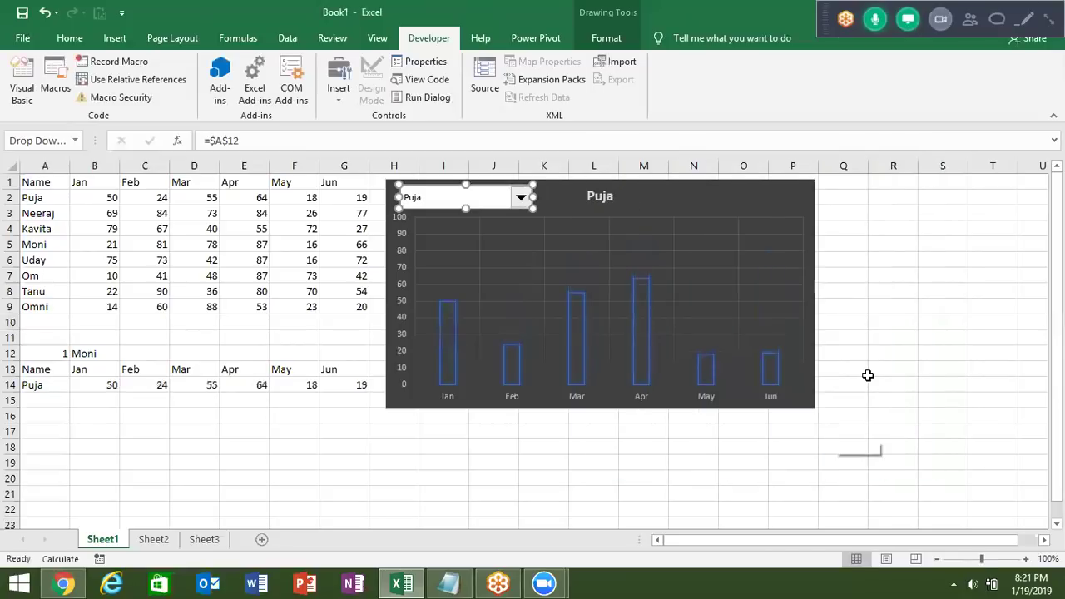
# Cycle the chart through Neeraj, Kavita, Moni and Uday using the name drop-down.
pyautogui.click(870, 372)
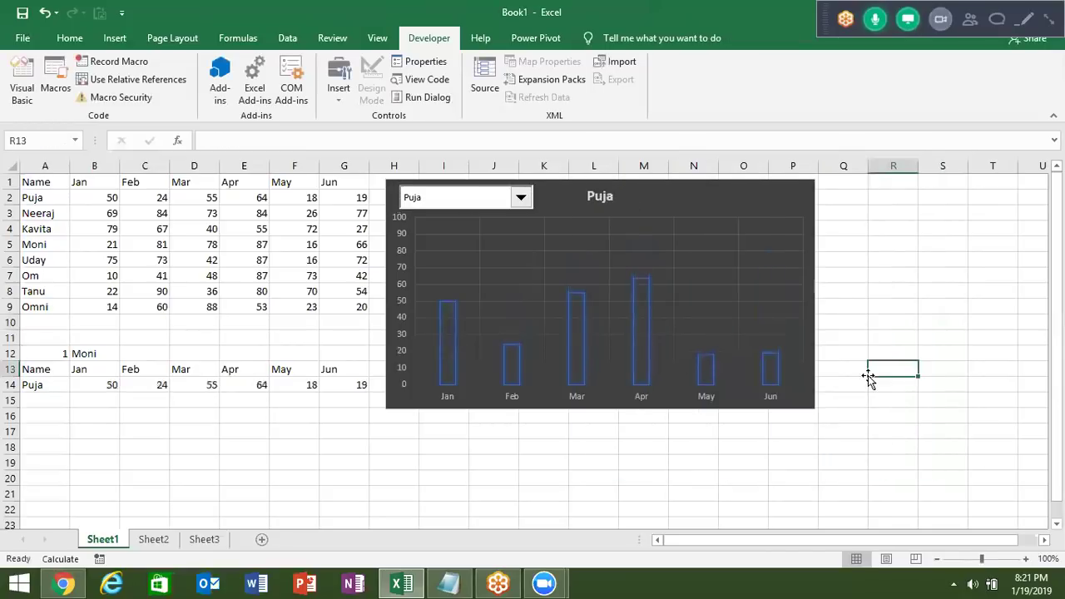
pyautogui.click(518, 202)
pyautogui.click(516, 220)
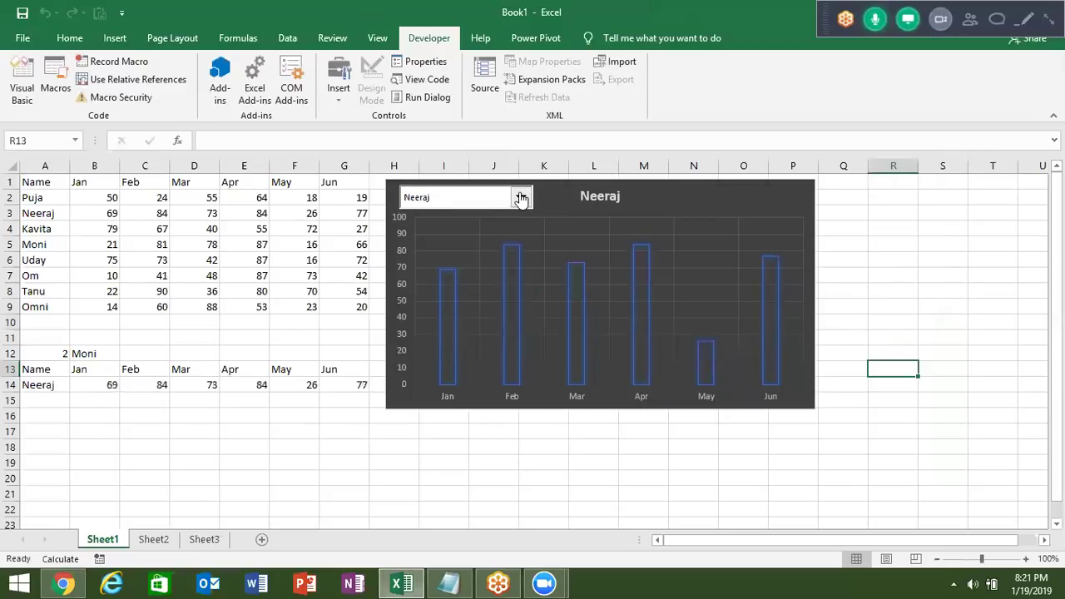
pyautogui.click(520, 198)
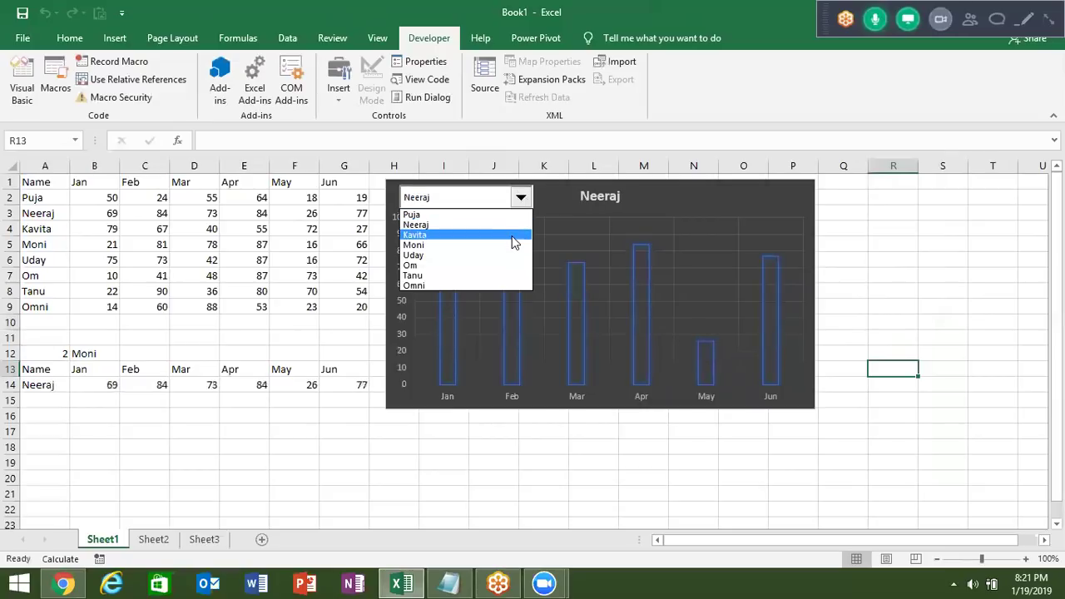
pyautogui.click(512, 234)
pyautogui.click(519, 198)
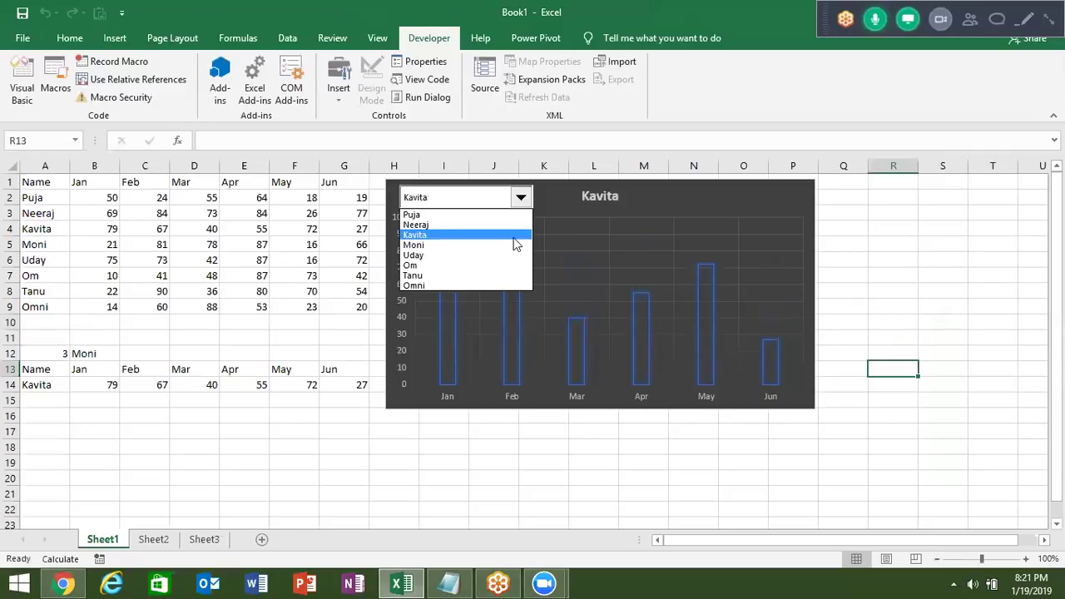
pyautogui.click(514, 246)
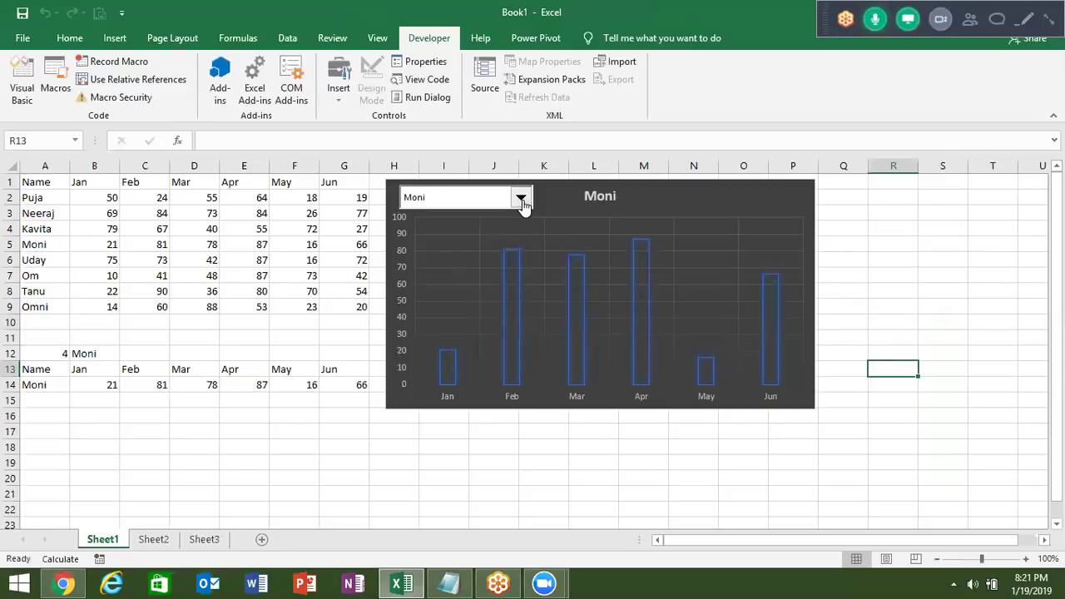
pyautogui.click(520, 199)
pyautogui.click(515, 254)
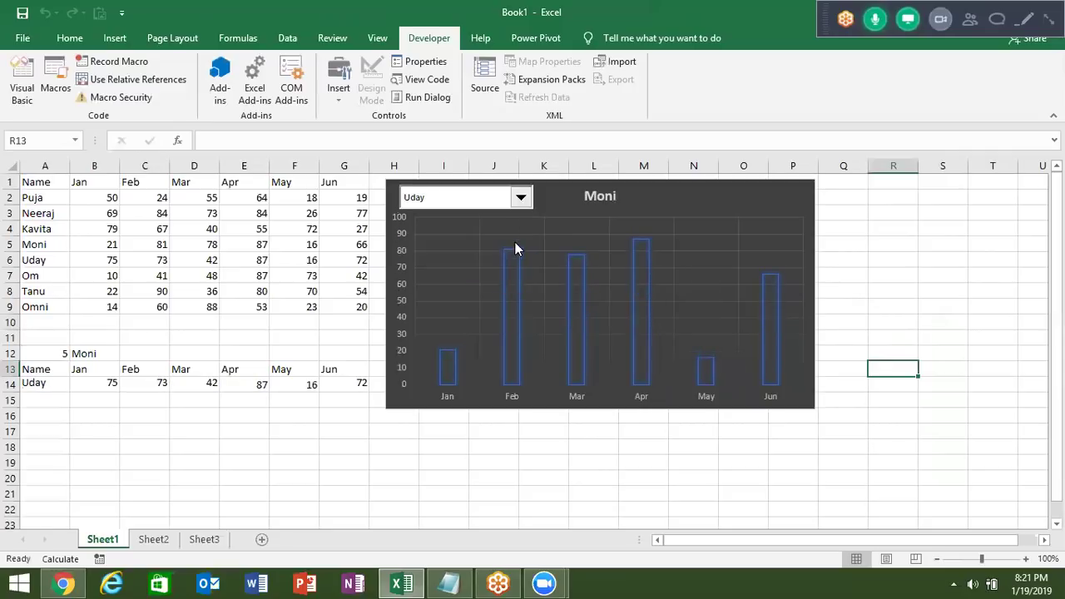
# Choose Om, then Tanu, so the chart and row 14 show Tanu's values 22–54.
pyautogui.click(522, 208)
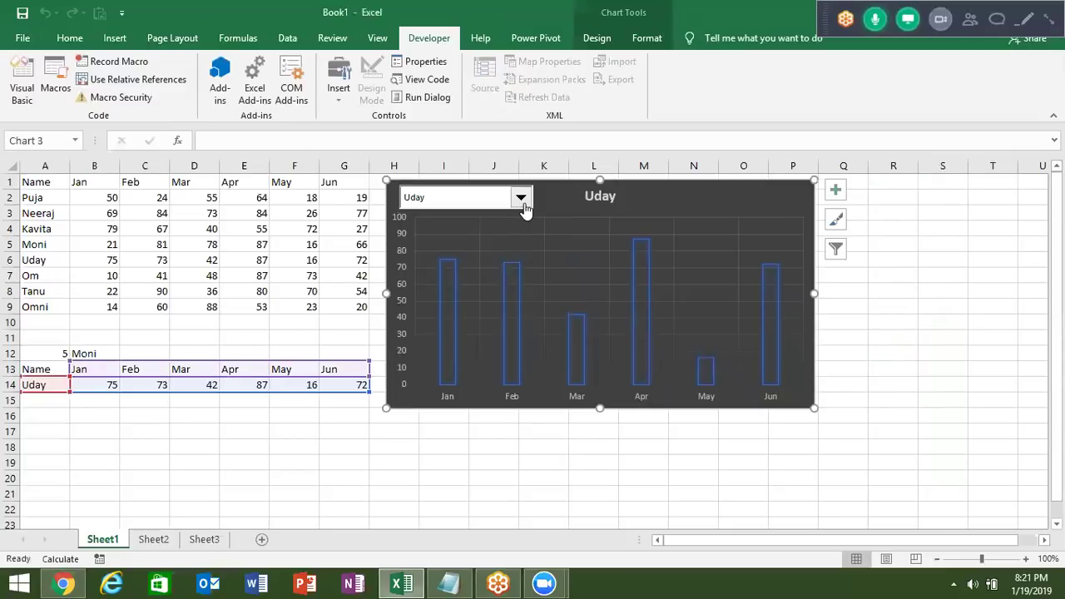
pyautogui.click(522, 203)
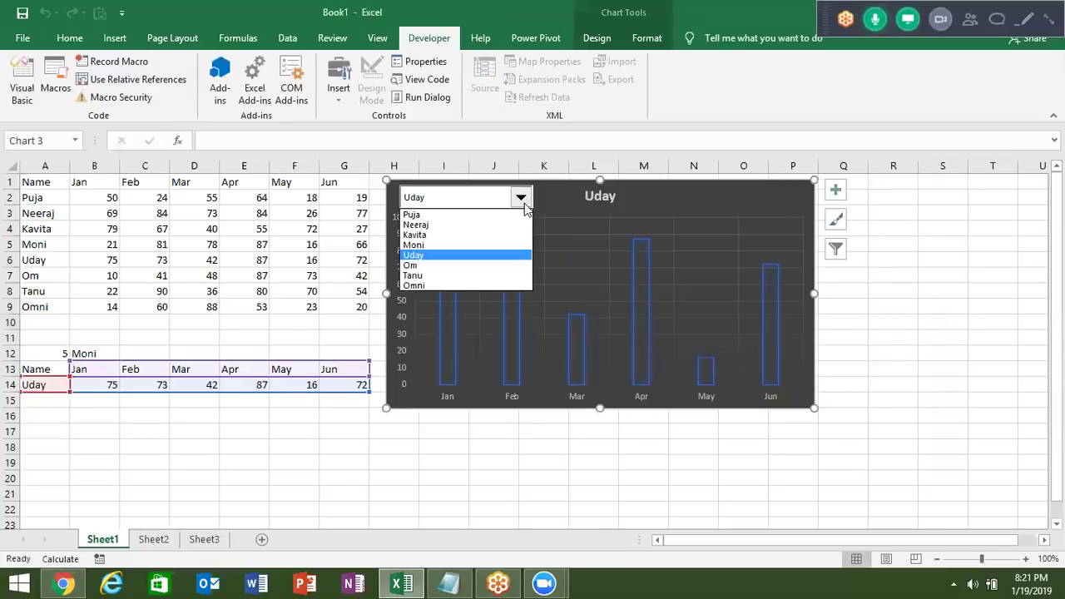
pyautogui.click(510, 265)
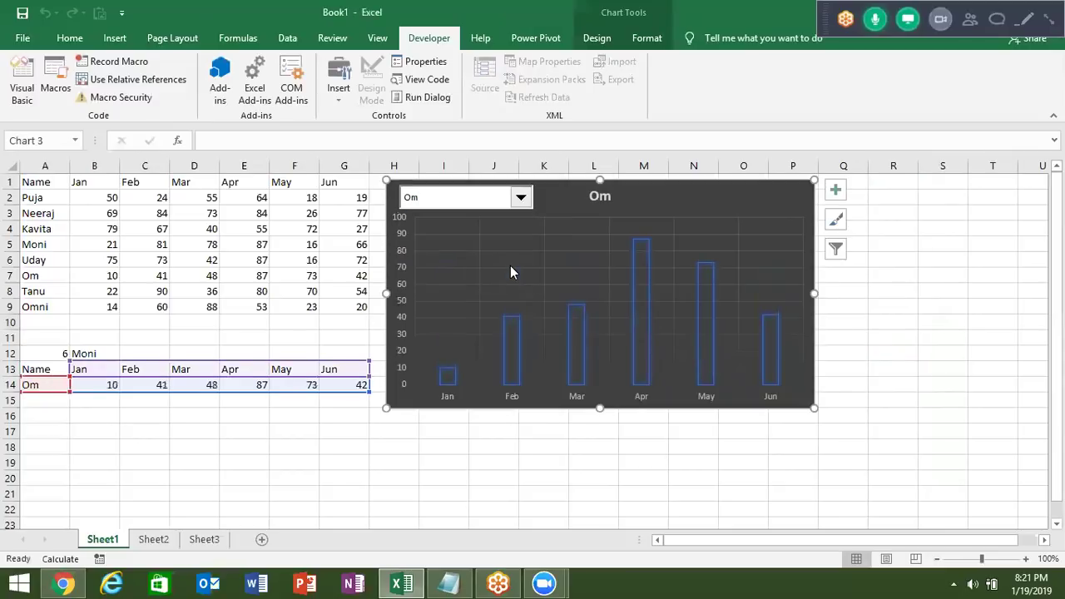
pyautogui.click(520, 203)
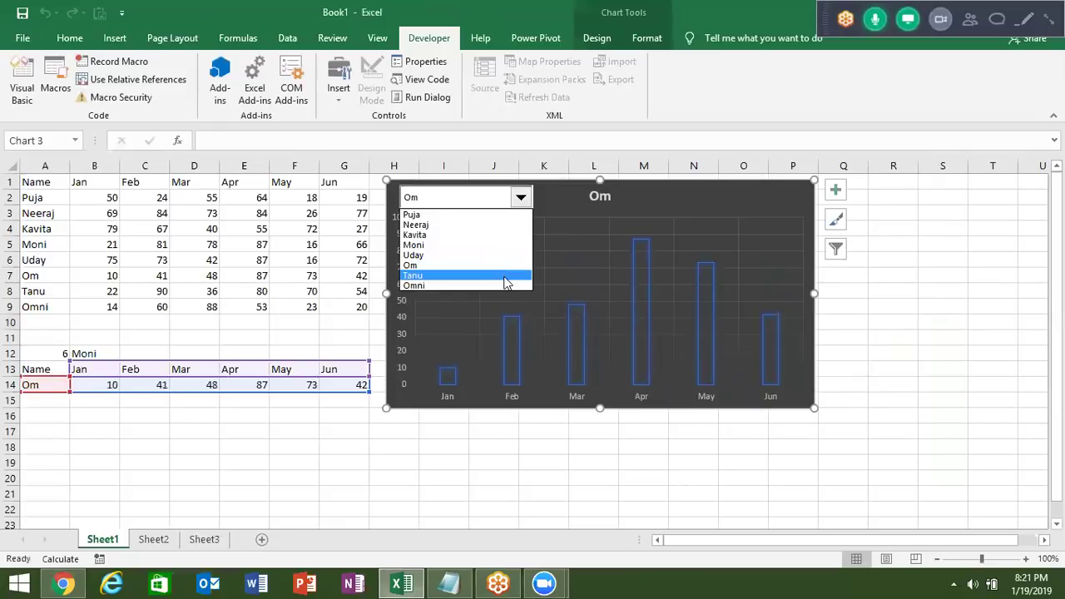
pyautogui.click(503, 275)
pyautogui.click(507, 232)
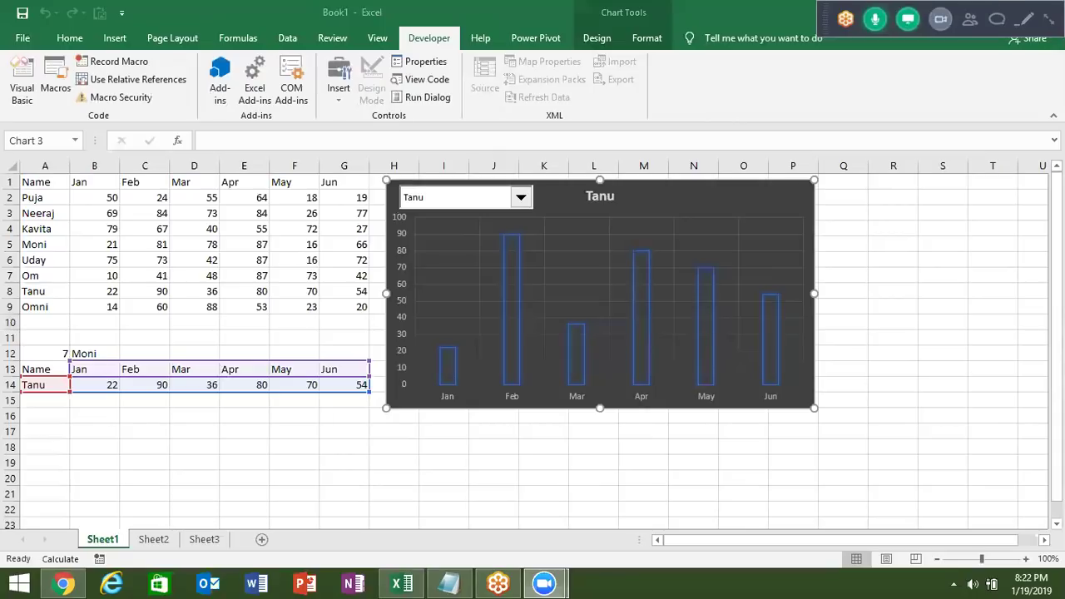
pyautogui.click(998, 18)
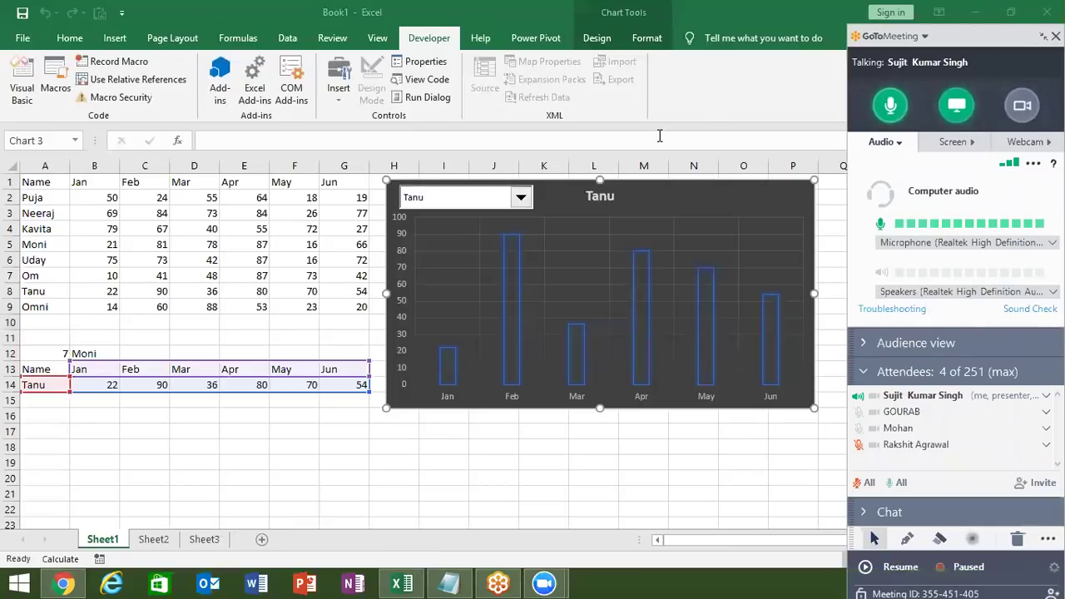
# Delete the old name drop-down from the Tanu chart, leaving just the chart.
pyautogui.click(779, 188)
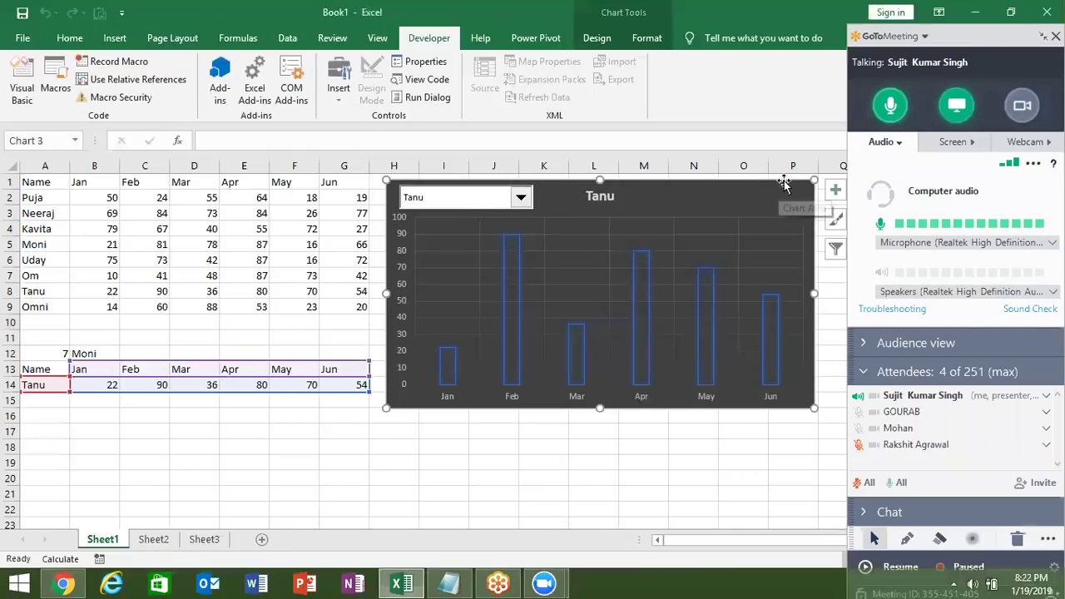
pyautogui.rightClick(478, 205)
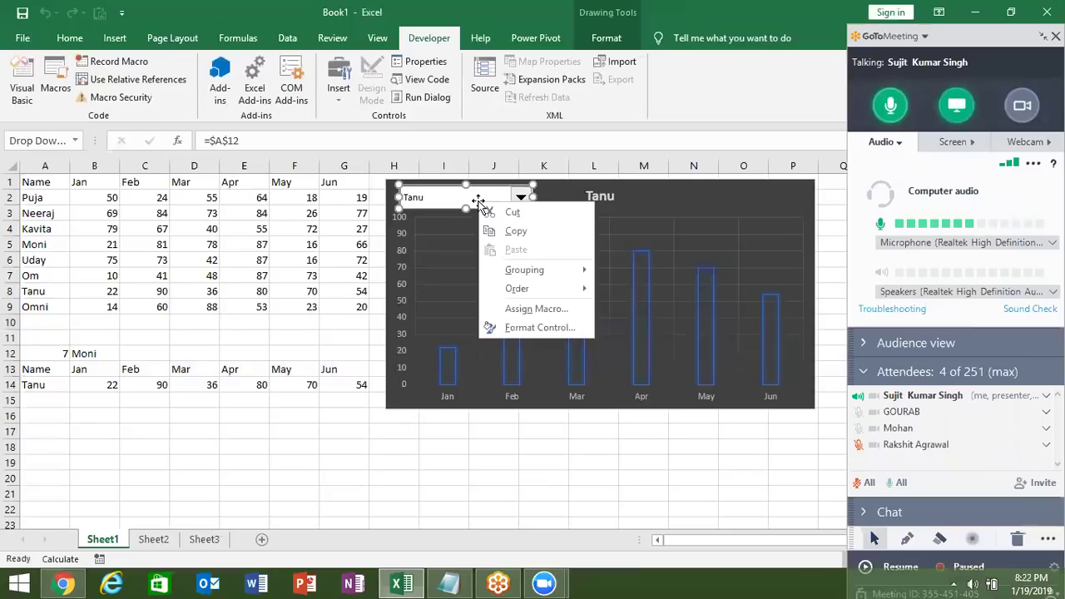
pyautogui.press('Escape')
pyautogui.press('Delete')
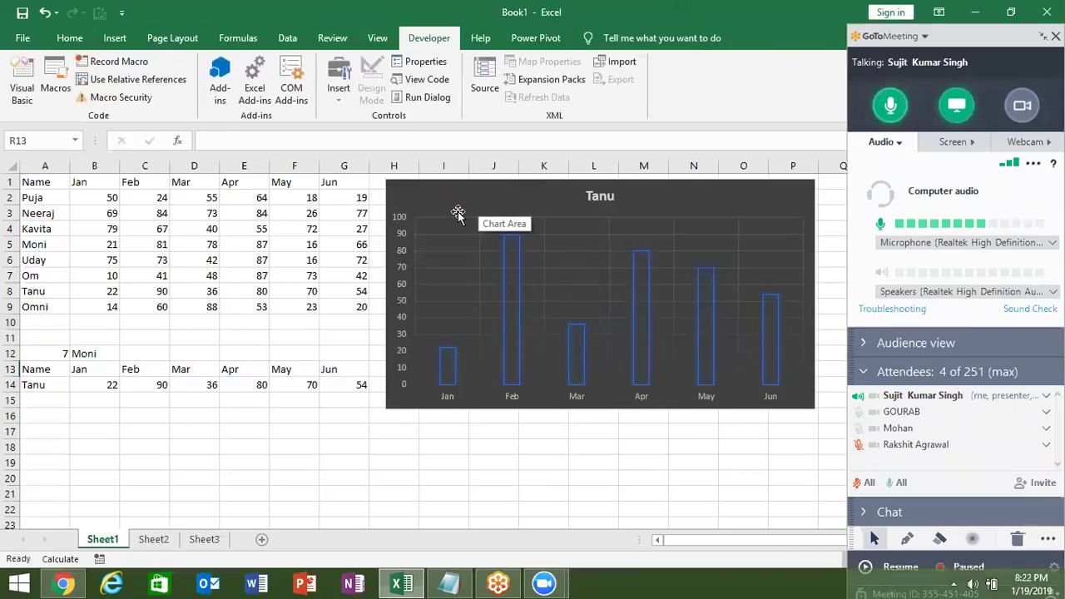
pyautogui.click(323, 306)
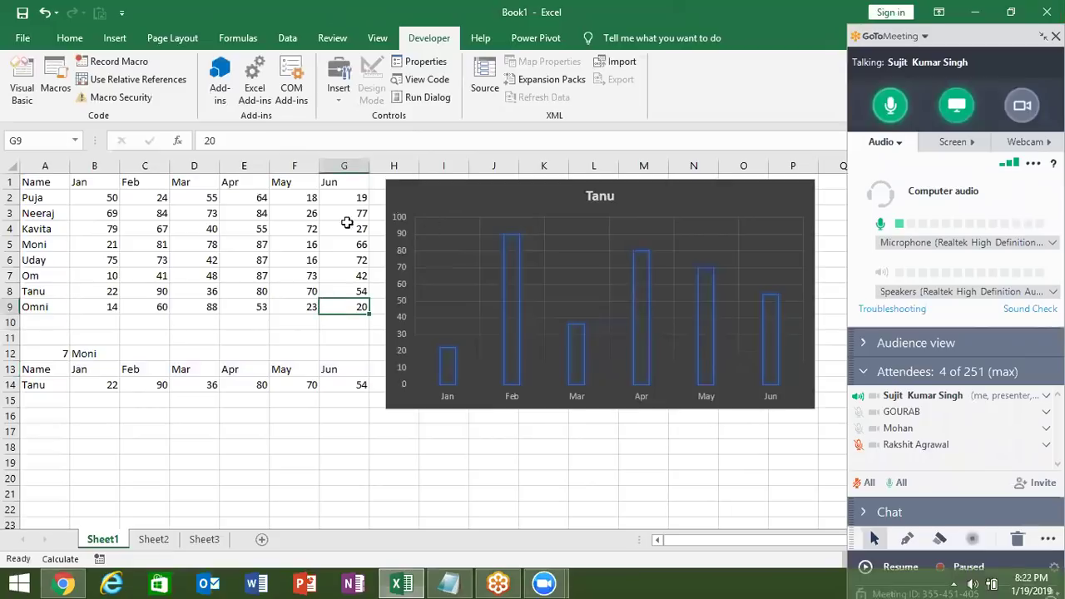
pyautogui.click(248, 450)
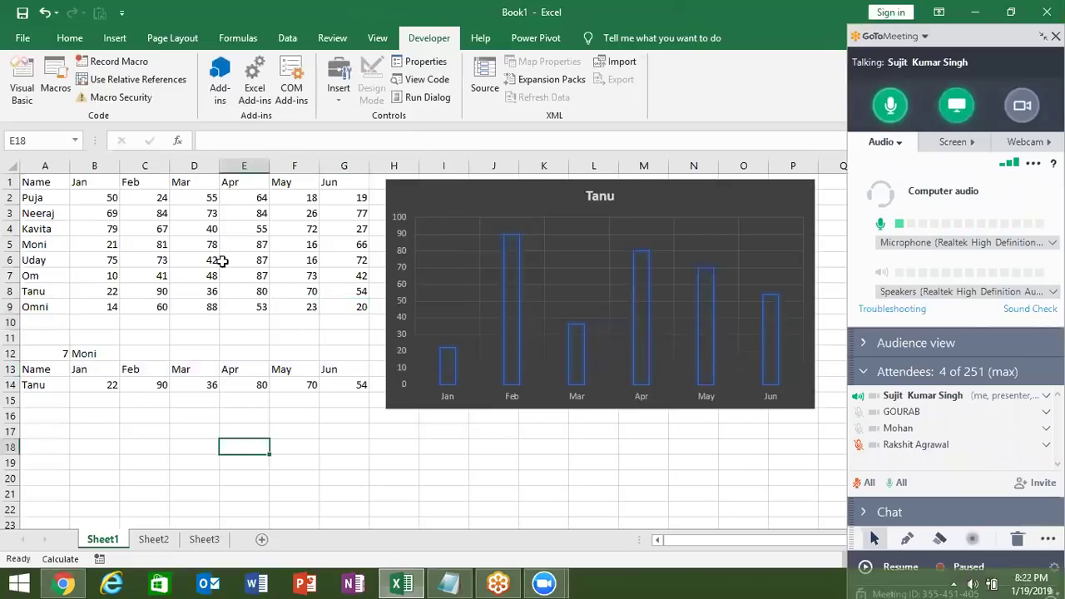
pyautogui.click(338, 98)
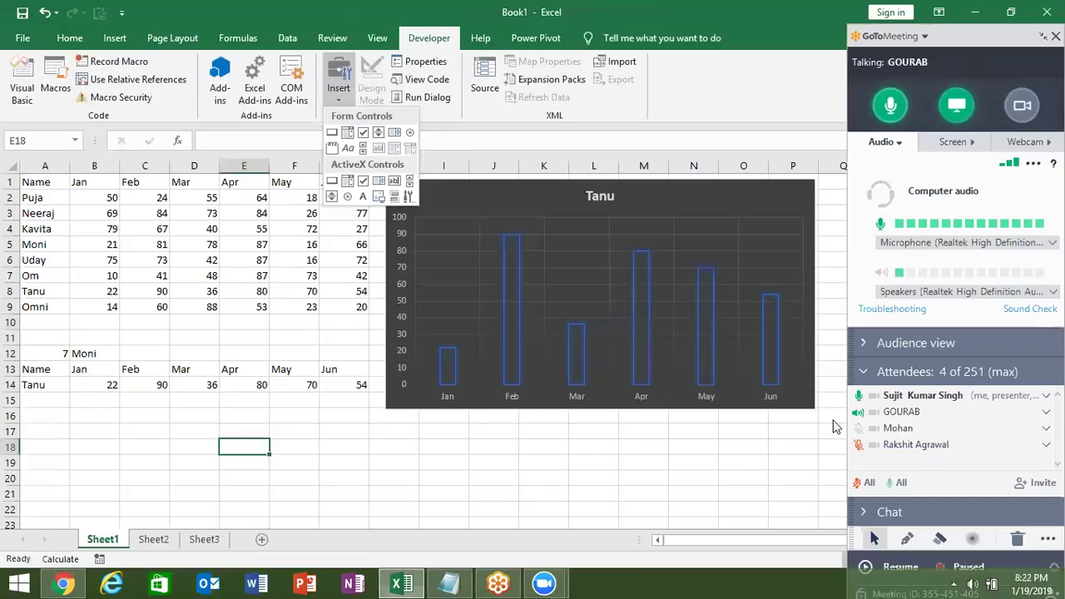
# Draw a new Form Control combo box over the chart's top-left corner.
pyautogui.click(306, 216)
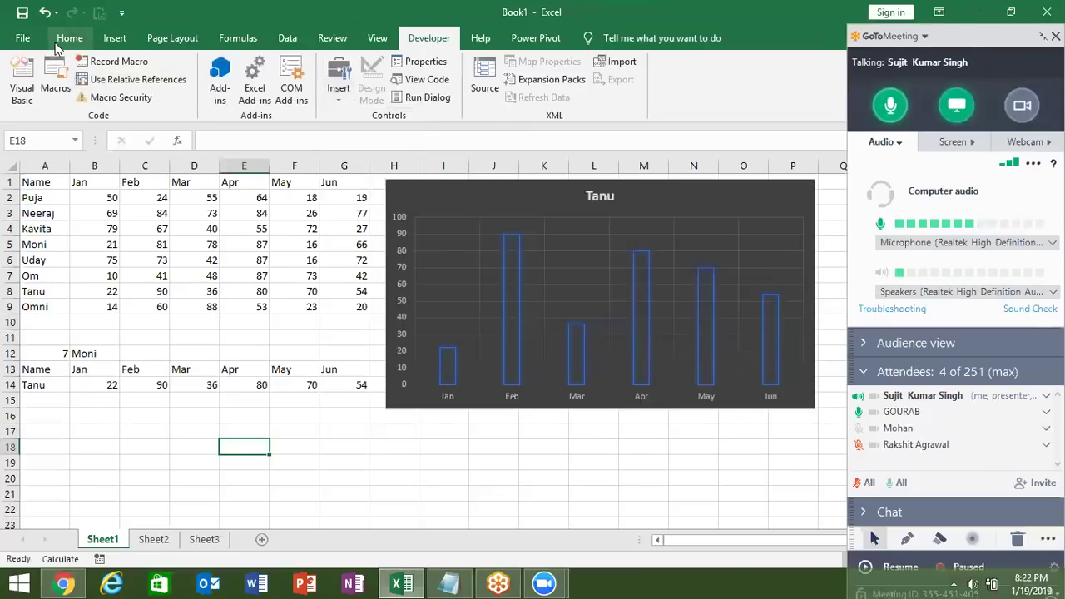
pyautogui.click(339, 93)
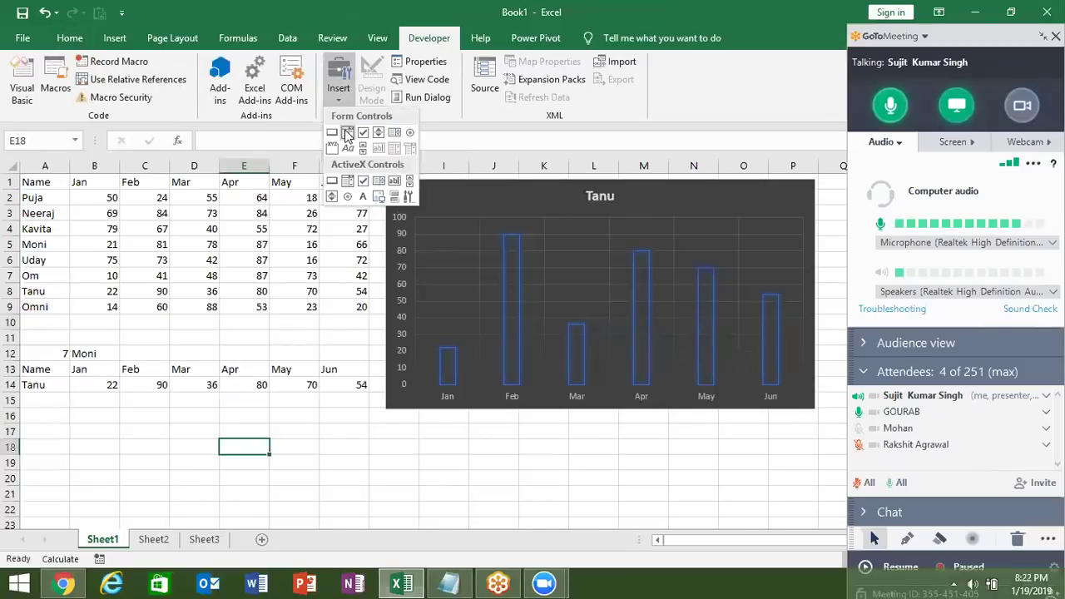
pyautogui.click(348, 134)
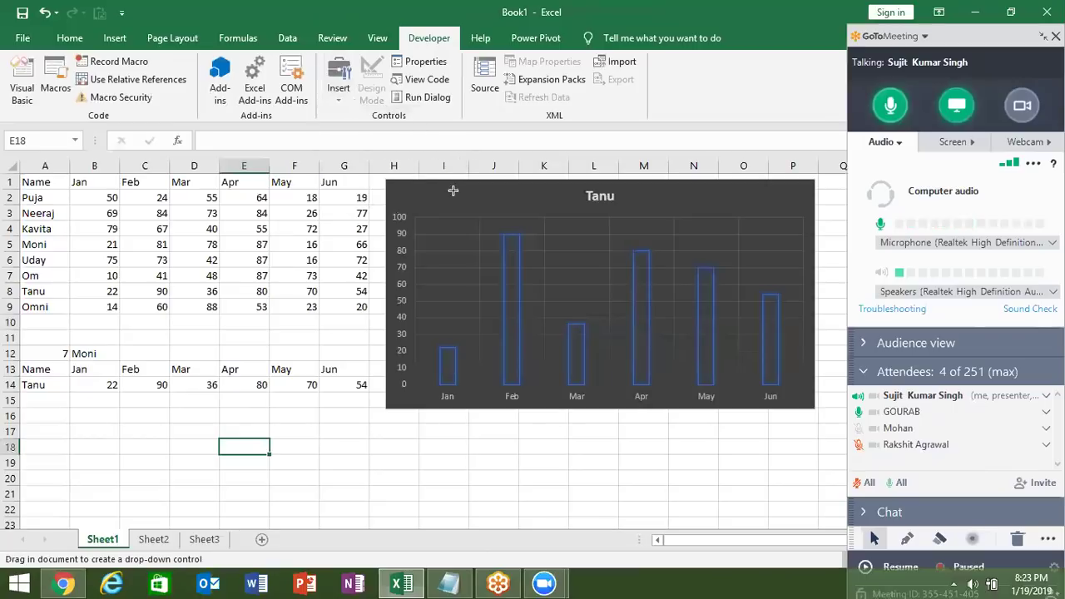
pyautogui.click(857, 413)
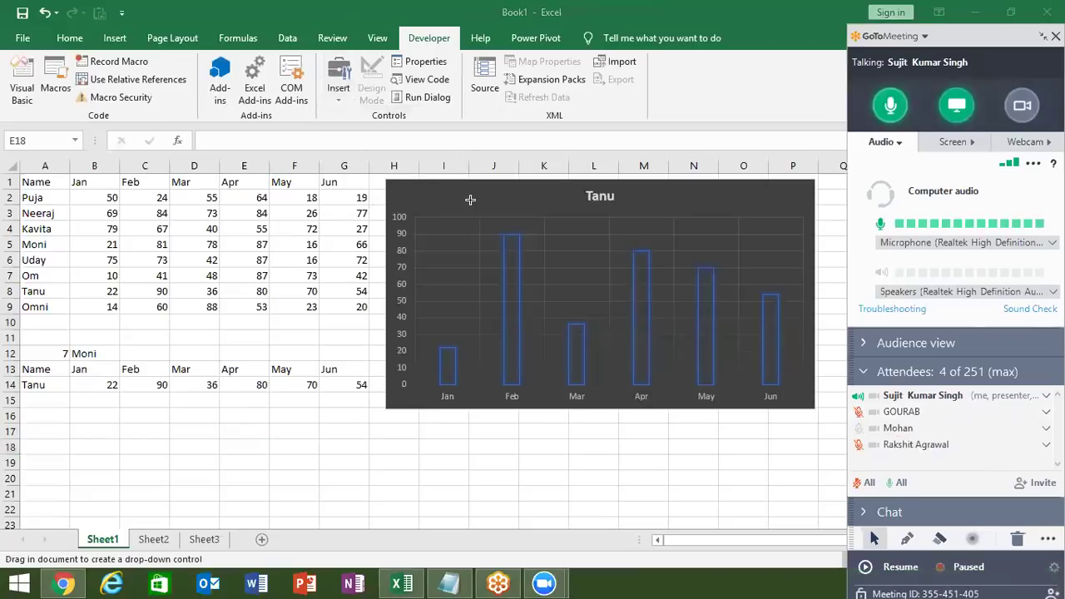
pyautogui.moveTo(401, 186); pyautogui.dragTo(532, 211)
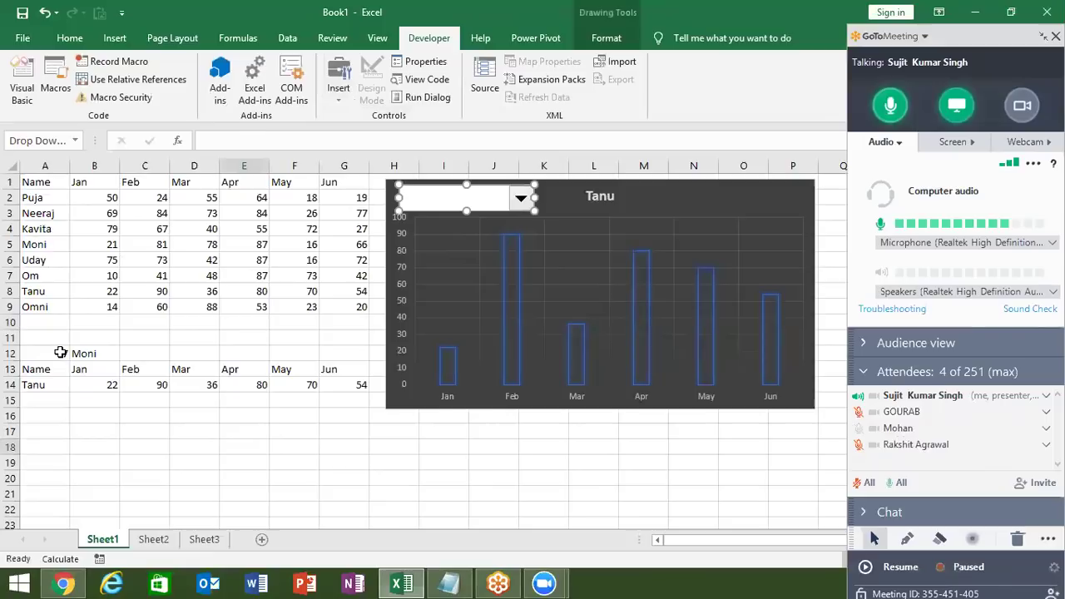
# Set the combo box's input range to $A$2:$A$9, cell link $A$12, with 3-D shading.
pyautogui.rightClick(421, 203)
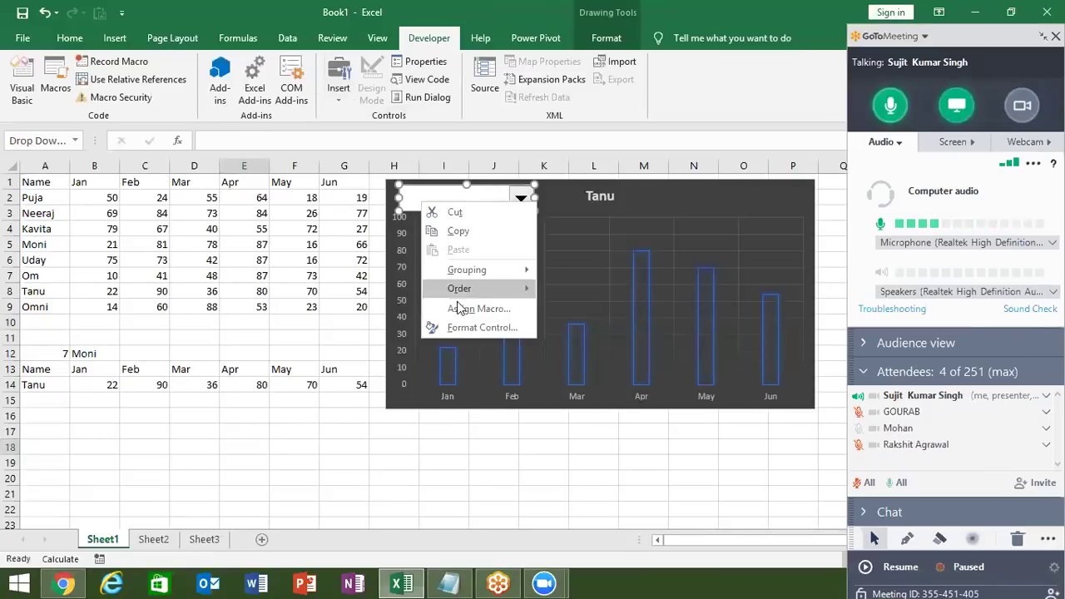
pyautogui.click(462, 327)
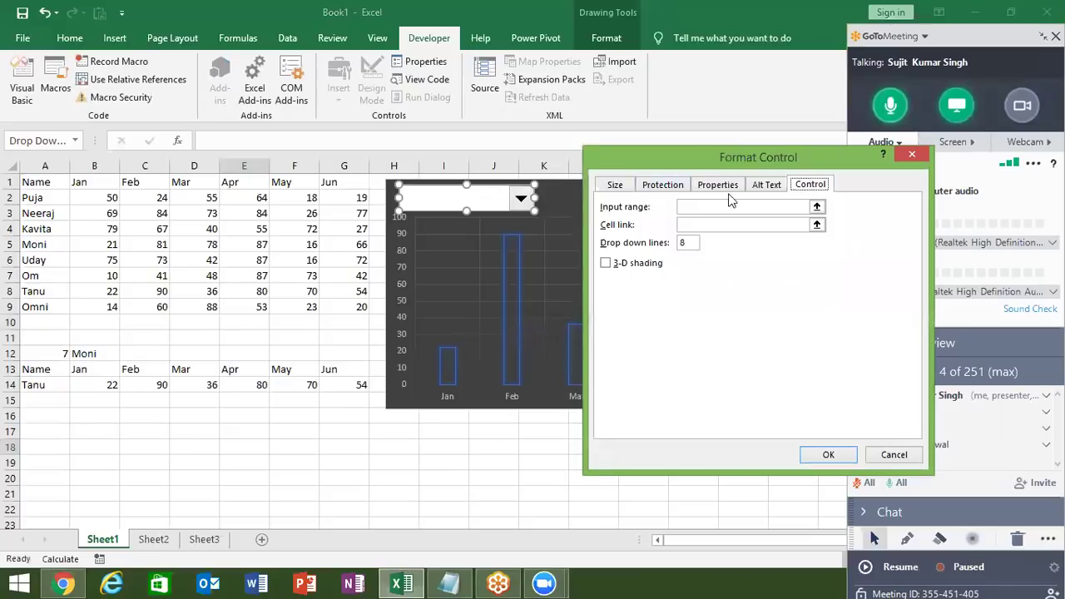
pyautogui.click(708, 208)
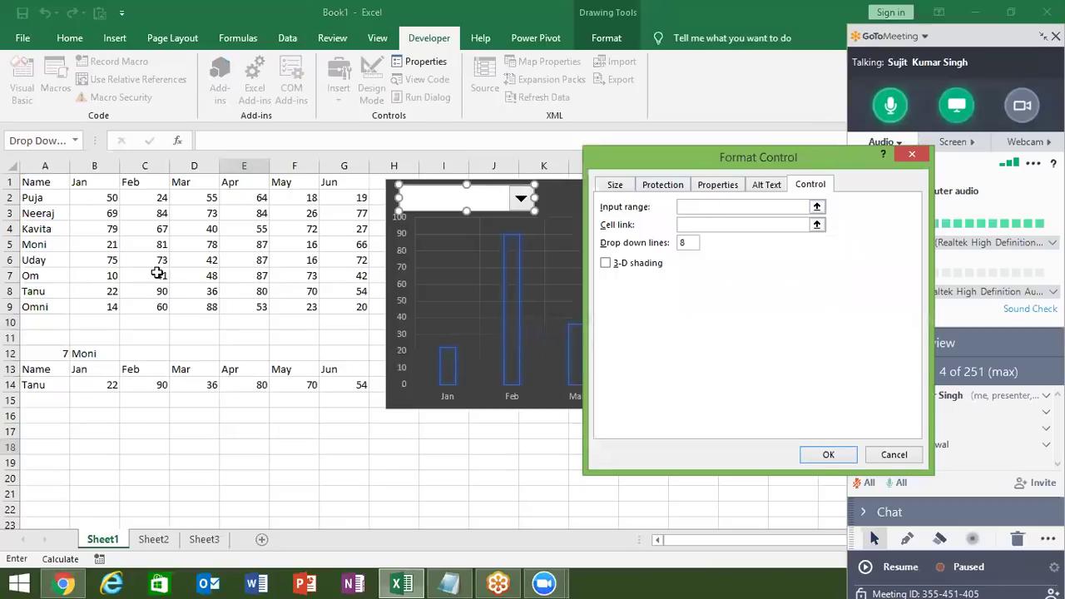
pyautogui.moveTo(62, 200); pyautogui.dragTo(55, 301)
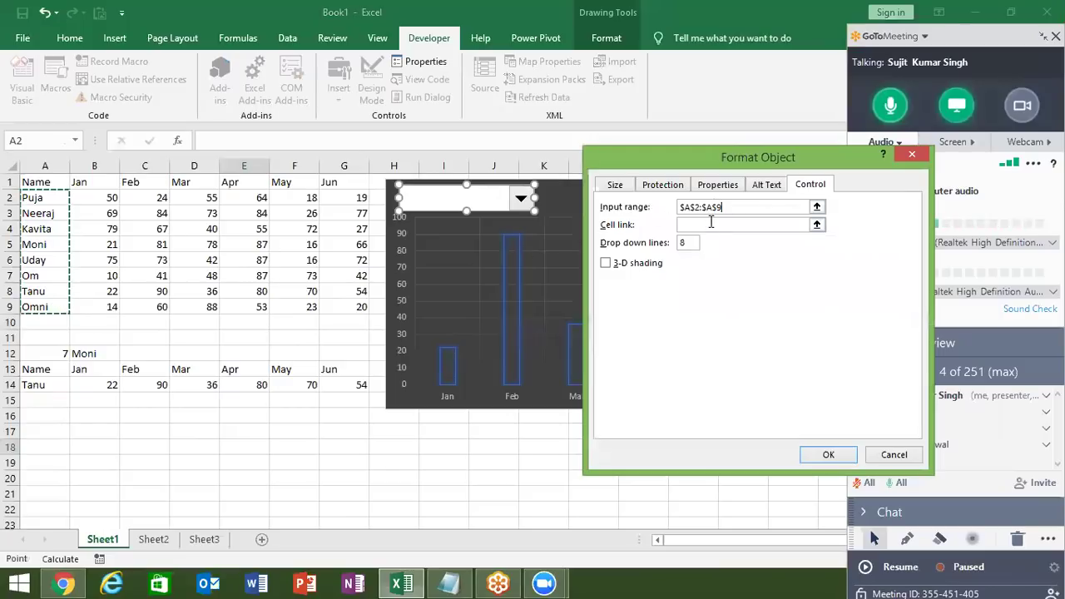
pyautogui.click(713, 225)
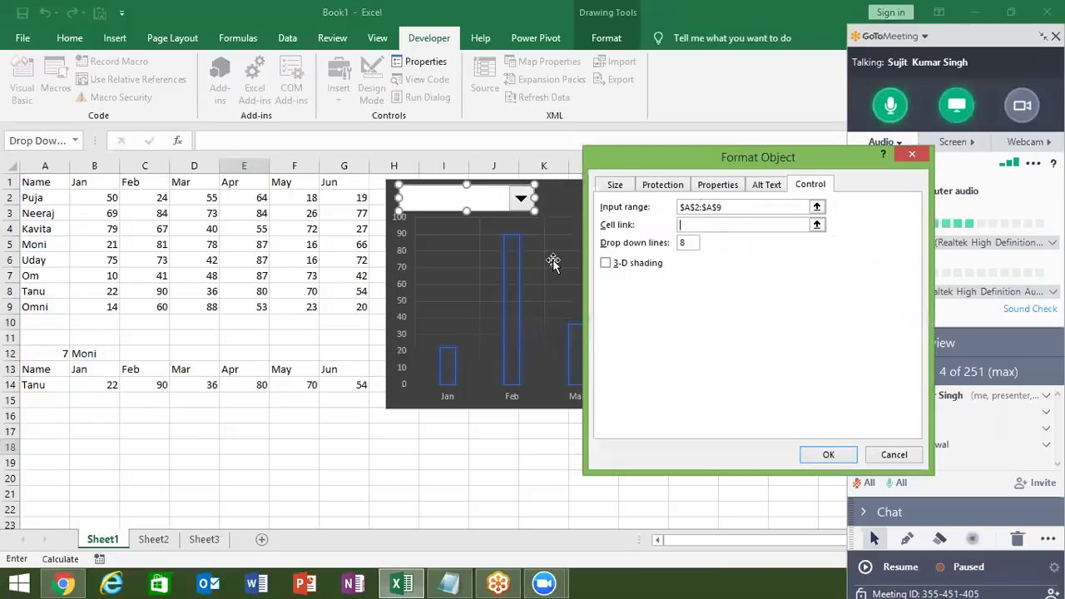
pyautogui.click(58, 354)
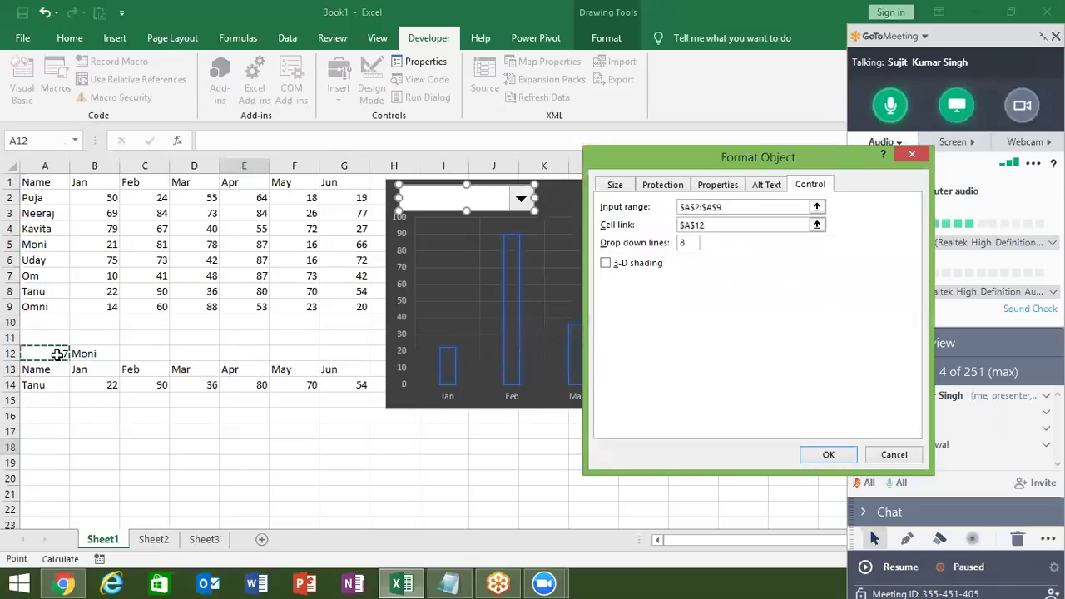
pyautogui.click(606, 264)
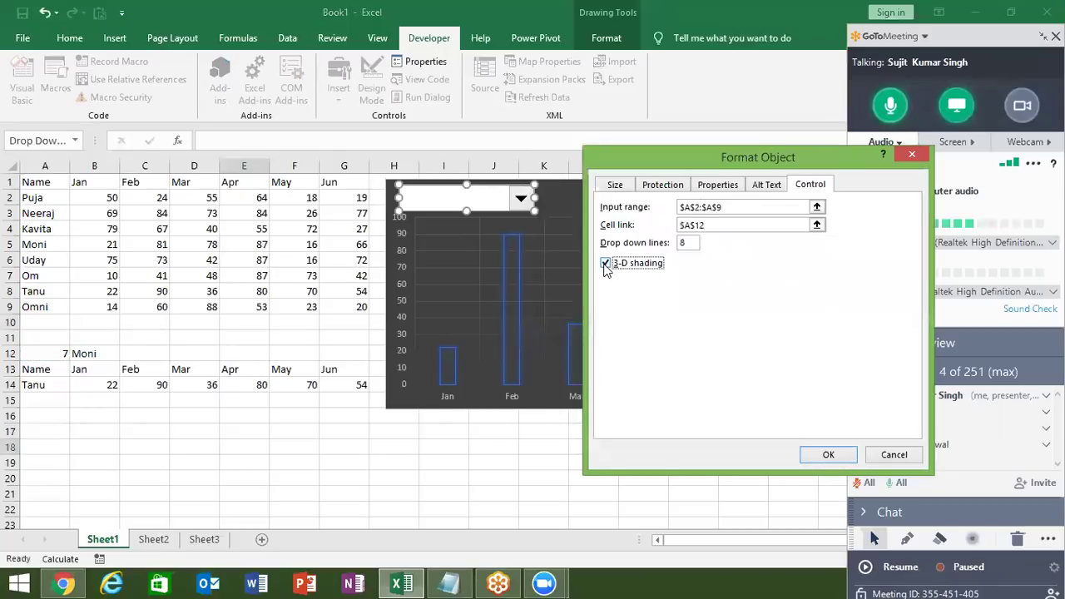
pyautogui.click(829, 456)
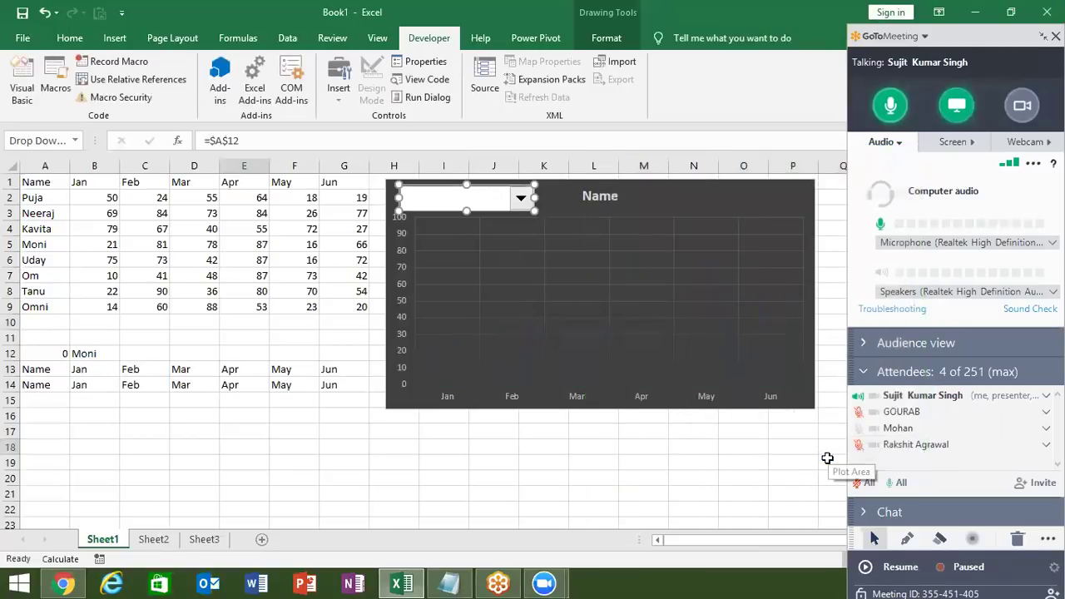
# Choose Kavita, then Moni, in the new combo box to update the chart and row 14.
pyautogui.click(574, 457)
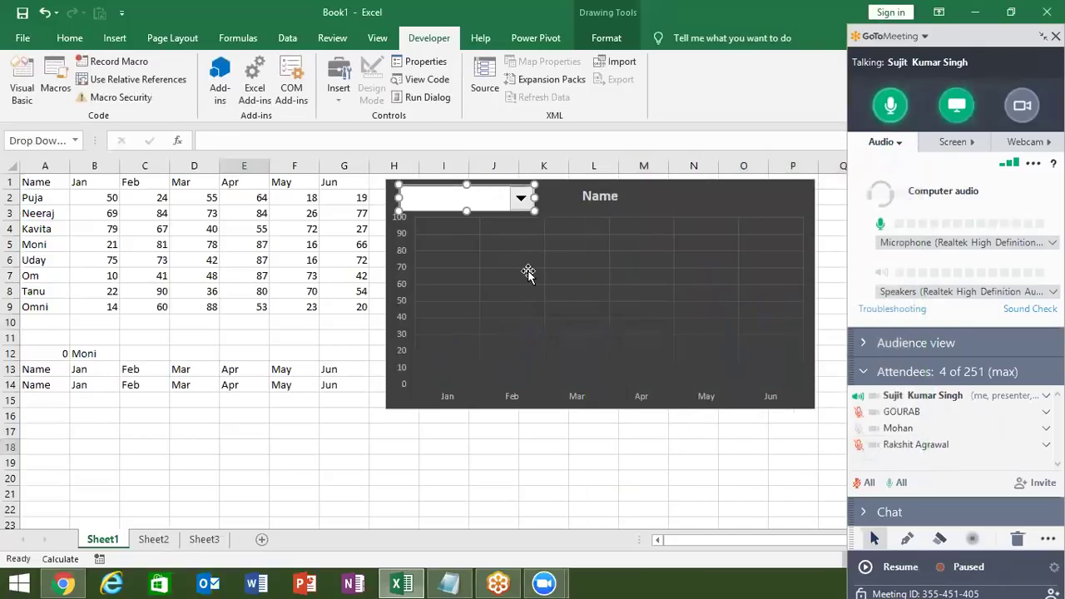
pyautogui.click(522, 200)
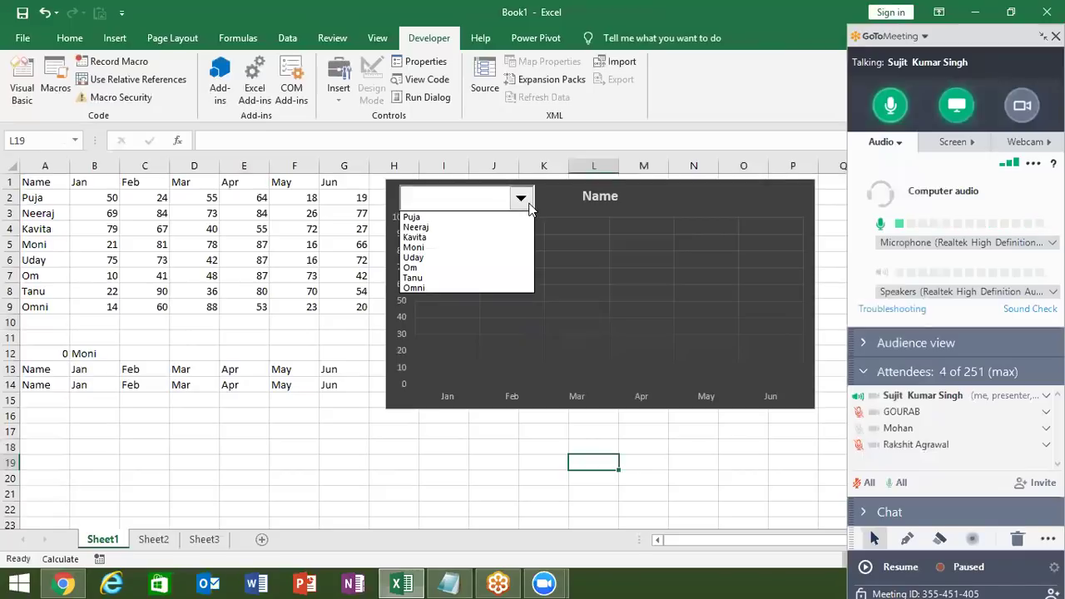
pyautogui.click(526, 238)
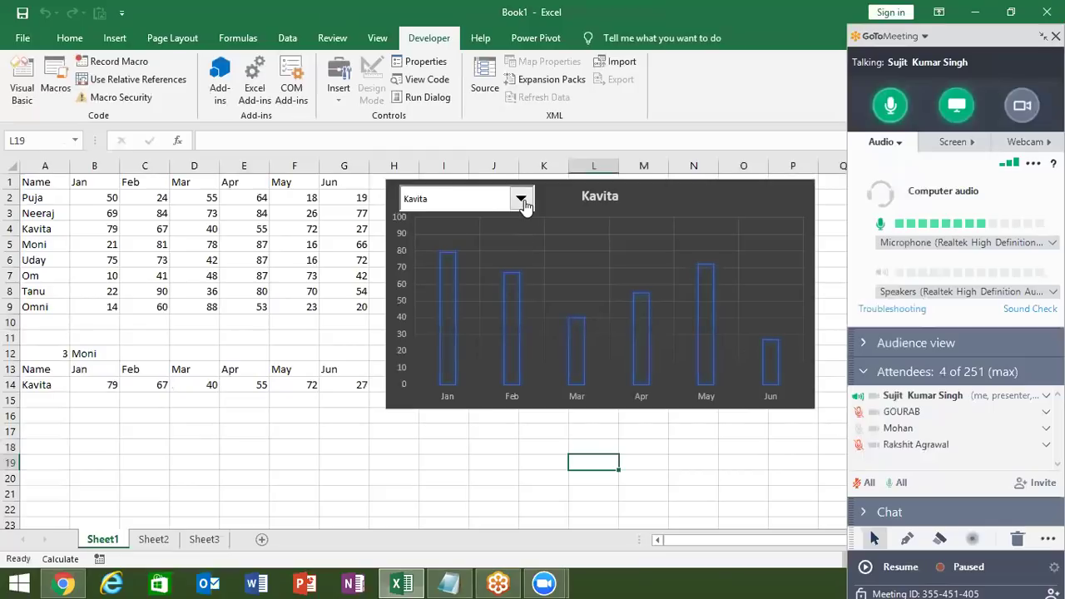
pyautogui.click(521, 200)
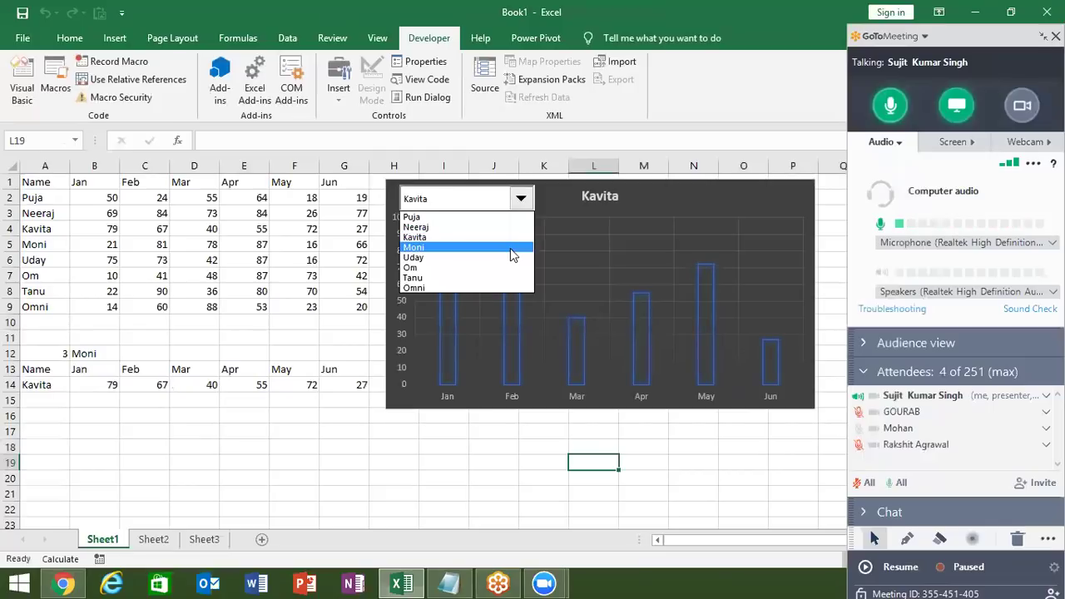
pyautogui.click(510, 247)
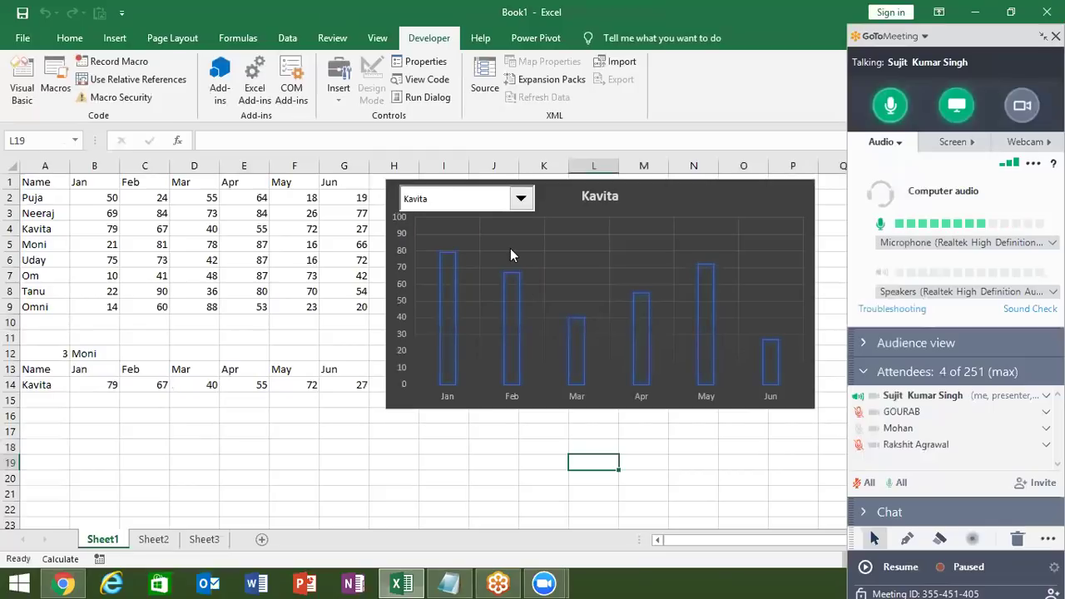
# Briefly unmute two GoToMeeting attendees, then mute the attendees again.
pyautogui.click(859, 412)
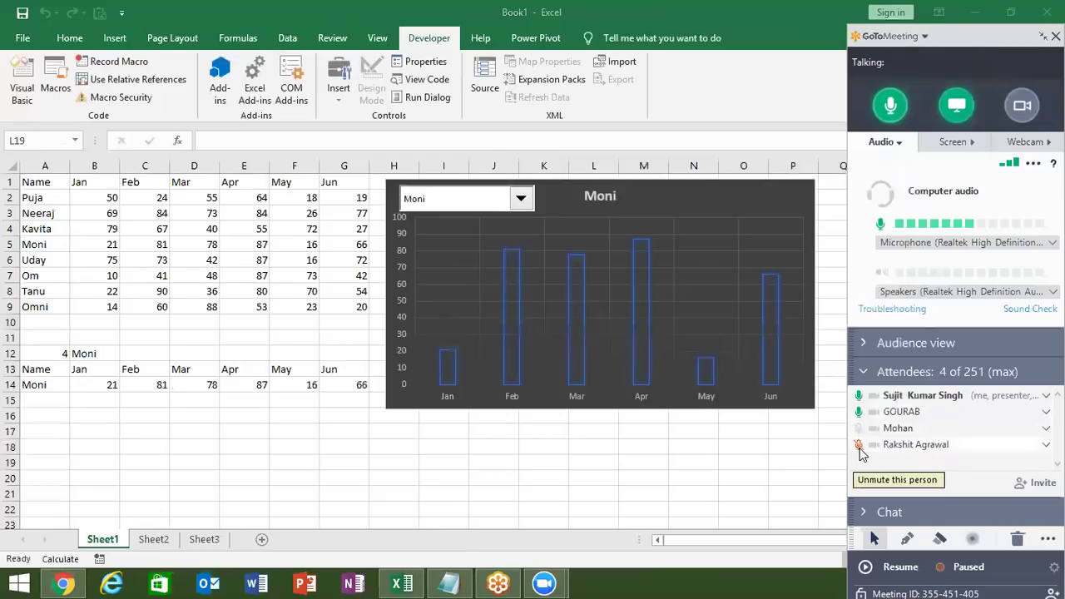
pyautogui.click(859, 446)
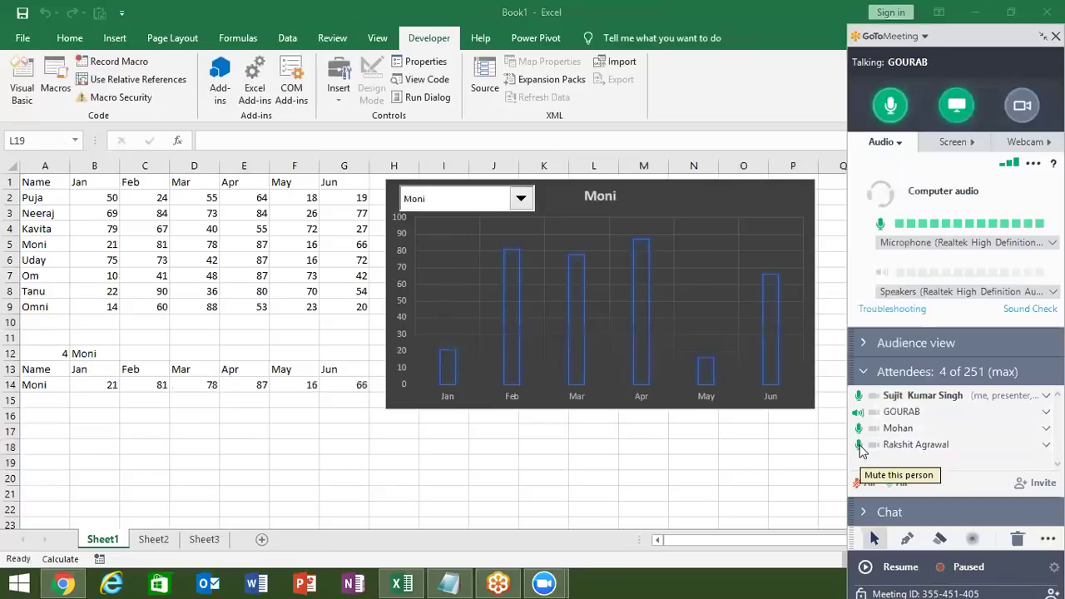
pyautogui.click(859, 445)
pyautogui.click(859, 428)
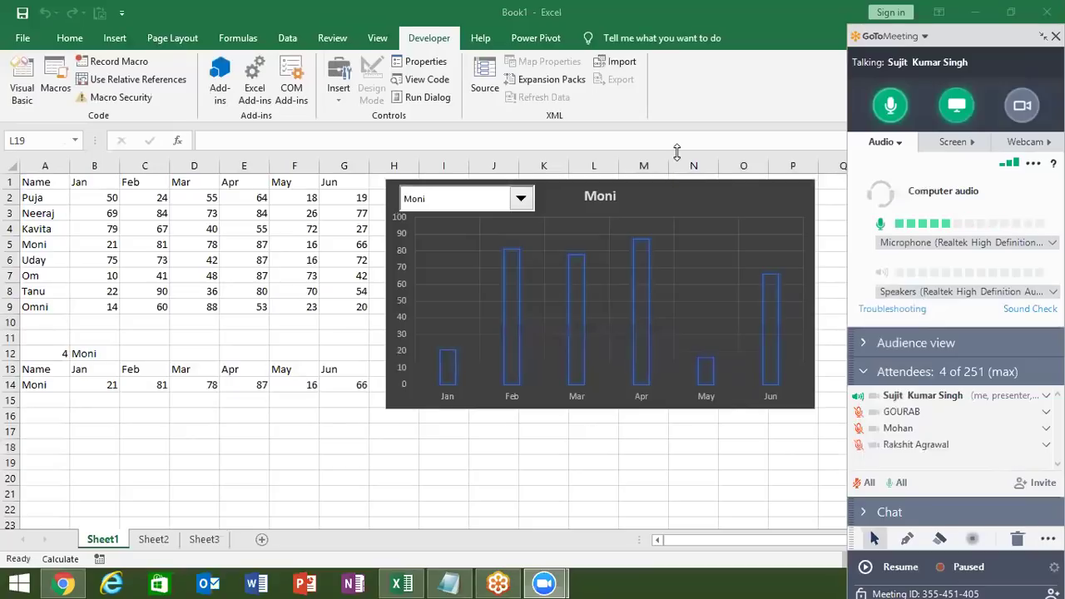
# Begin typing the Target label in cell A10, fixing a mistyped entry.
pyautogui.click(44, 321)
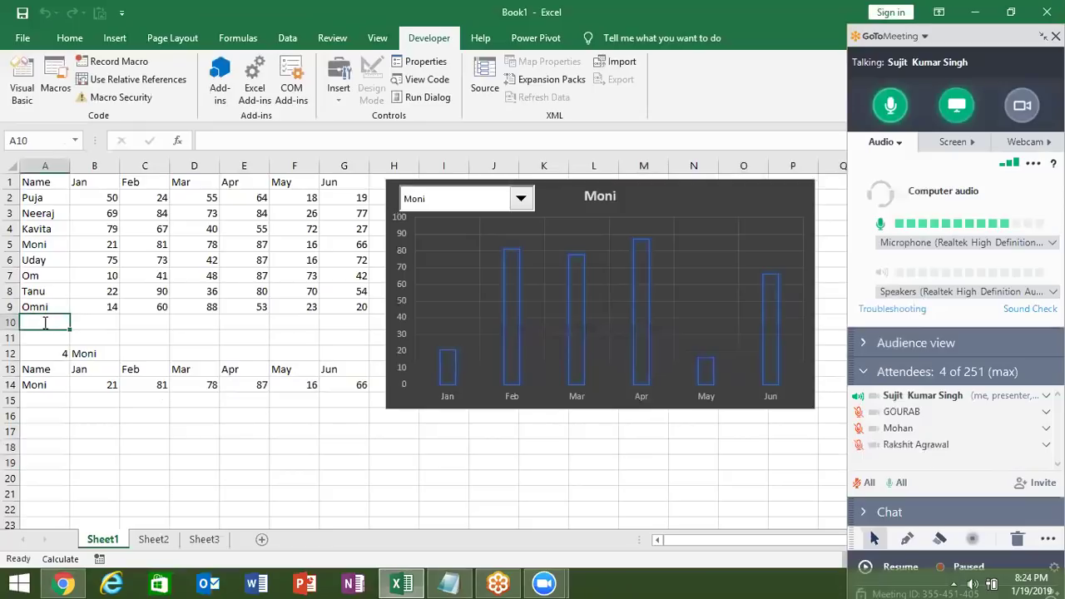
pyautogui.write('Tanu')
pyautogui.press('BackSpace')
pyautogui.press('BackSpace')
# Finish the Target label and enter 85, 69, 78, 58, 65, 95 in B10:G10.
pyautogui.write('rget')
pyautogui.press('Tab')
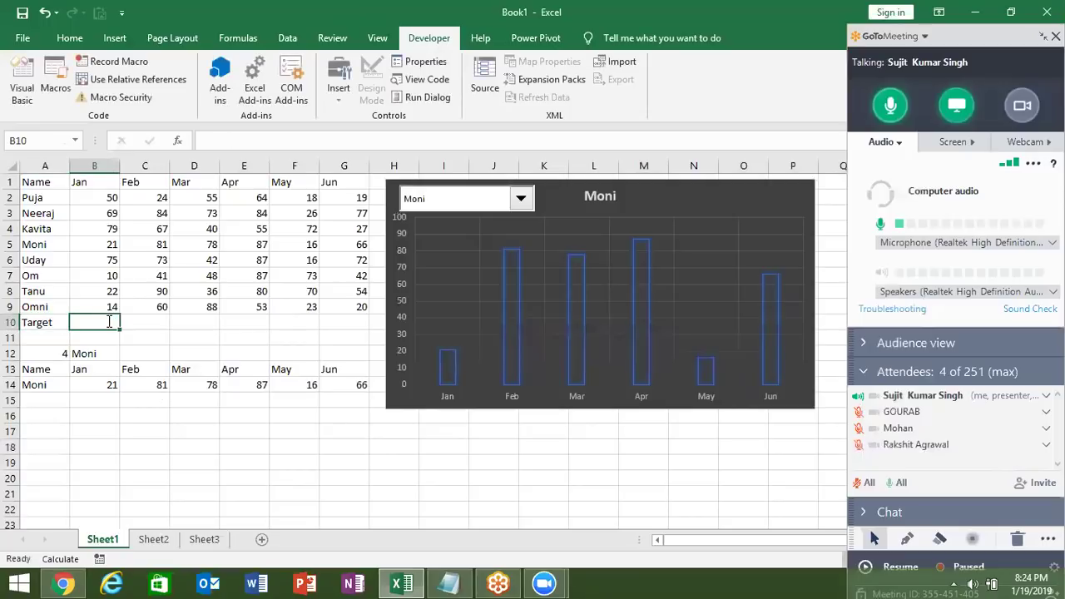
pyautogui.write('85')
pyautogui.press('Tab')
pyautogui.write('69\t78\t58')
pyautogui.press('Tab')
pyautogui.write('65')
pyautogui.press('Tab')
pyautogui.write('9')
pyautogui.press('Return')
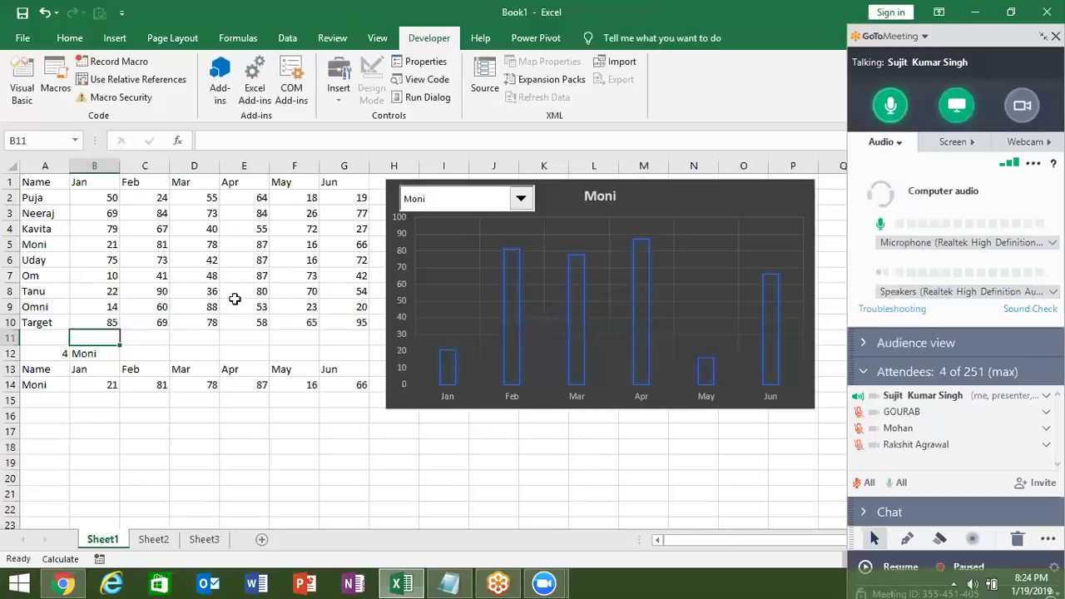
# Draw a Form Control check box beside the chart title and relabel it Target.
pyautogui.click(341, 98)
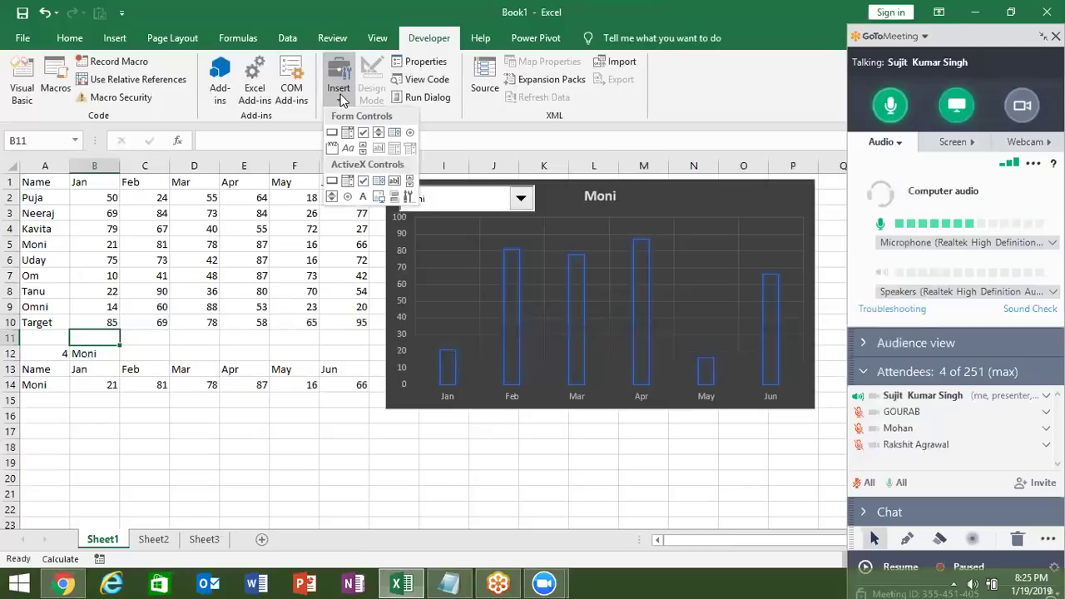
pyautogui.click(362, 133)
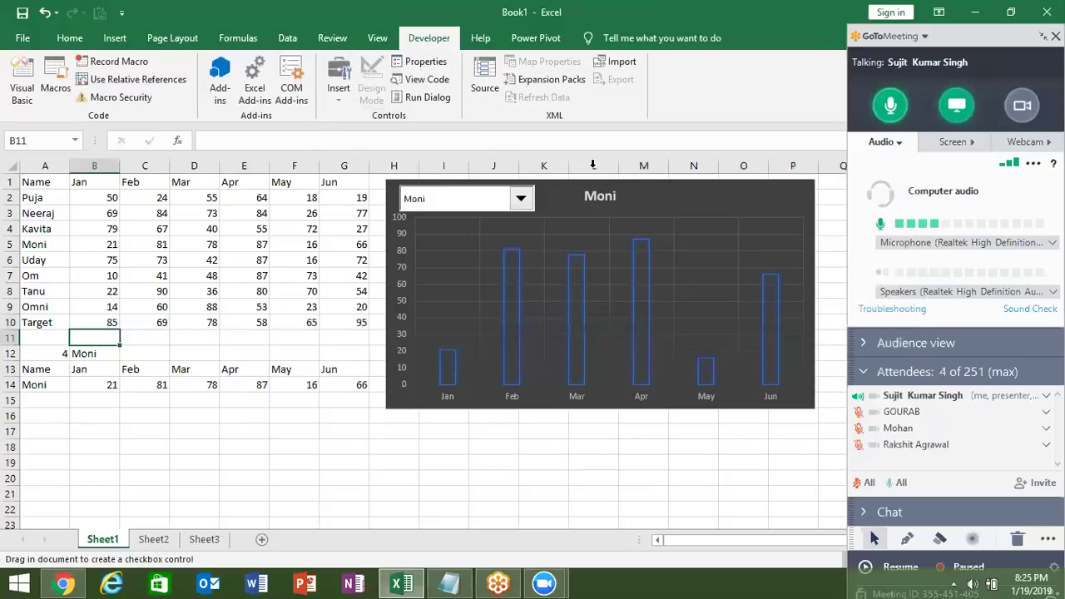
pyautogui.moveTo(645, 188); pyautogui.dragTo(758, 209)
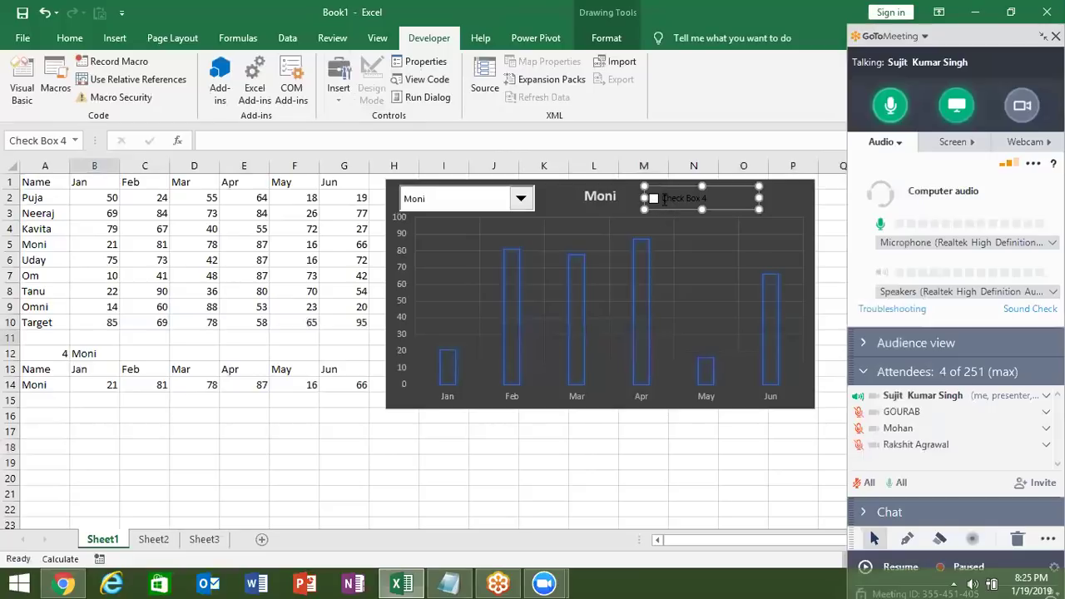
pyautogui.click(663, 199)
pyautogui.press('Delete')
pyautogui.press('Delete')
pyautogui.press('Delete')
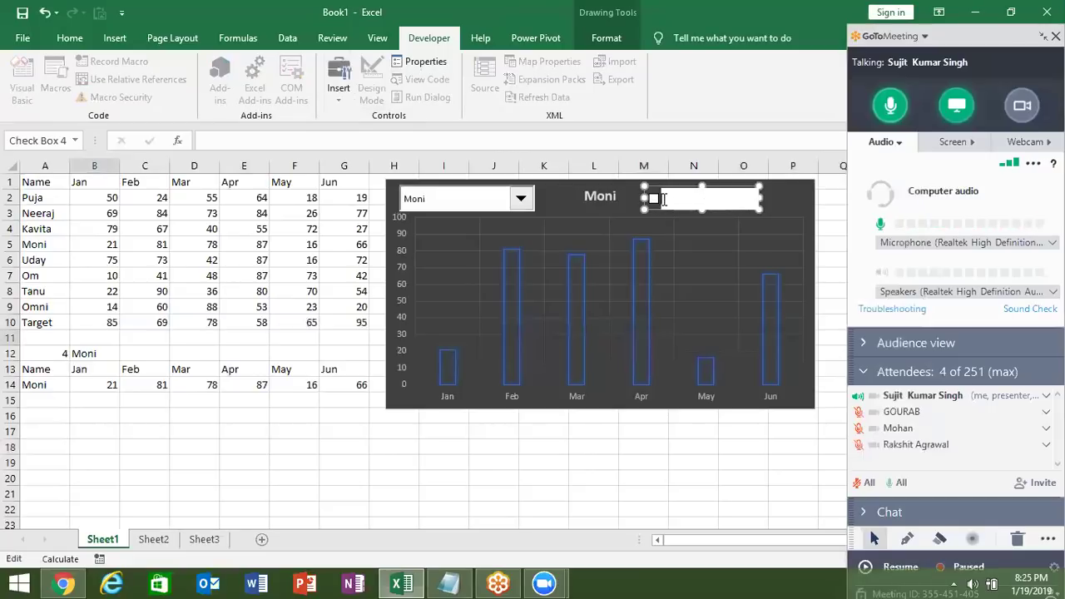
pyautogui.write('Targe')
pyautogui.write('t')
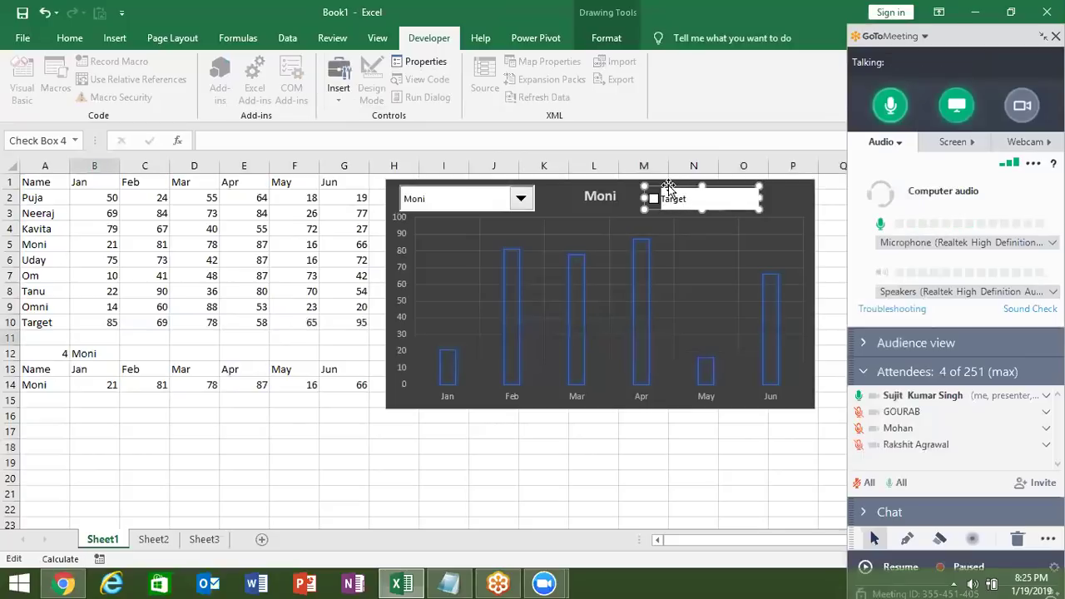
pyautogui.doubleClick(657, 199)
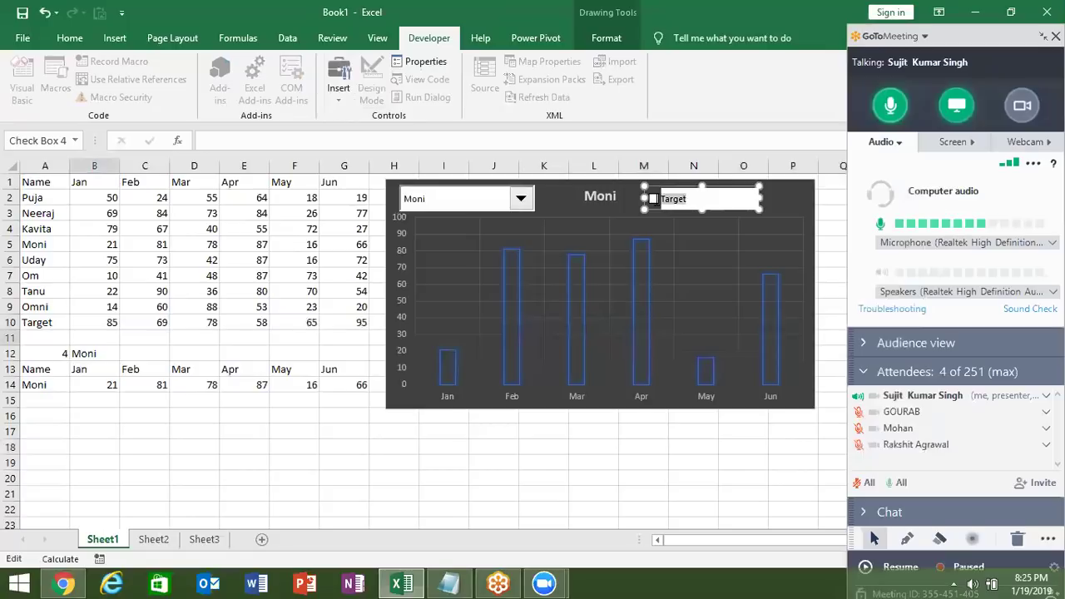
pyautogui.click(70, 39)
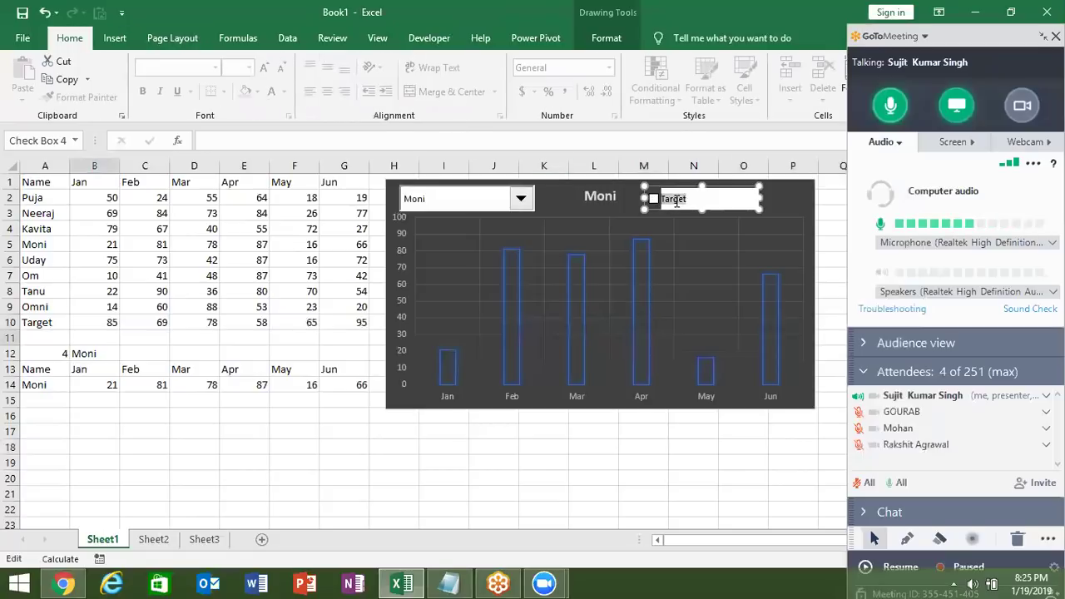
pyautogui.click(614, 42)
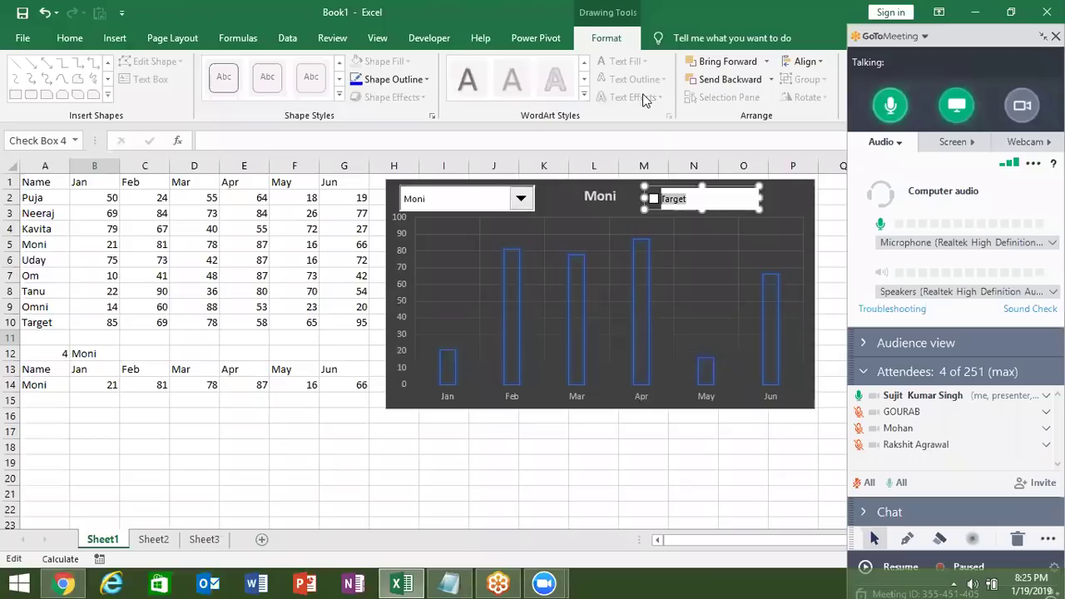
# Open the Target check box's Format Control dialog and review its tabs.
pyautogui.rightClick(675, 205)
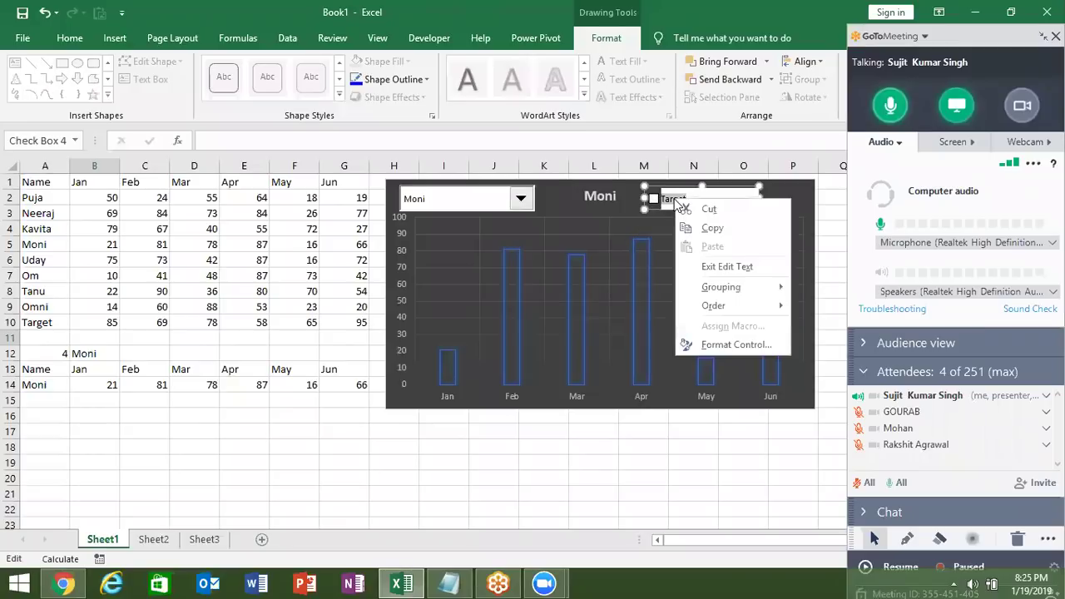
pyautogui.click(730, 350)
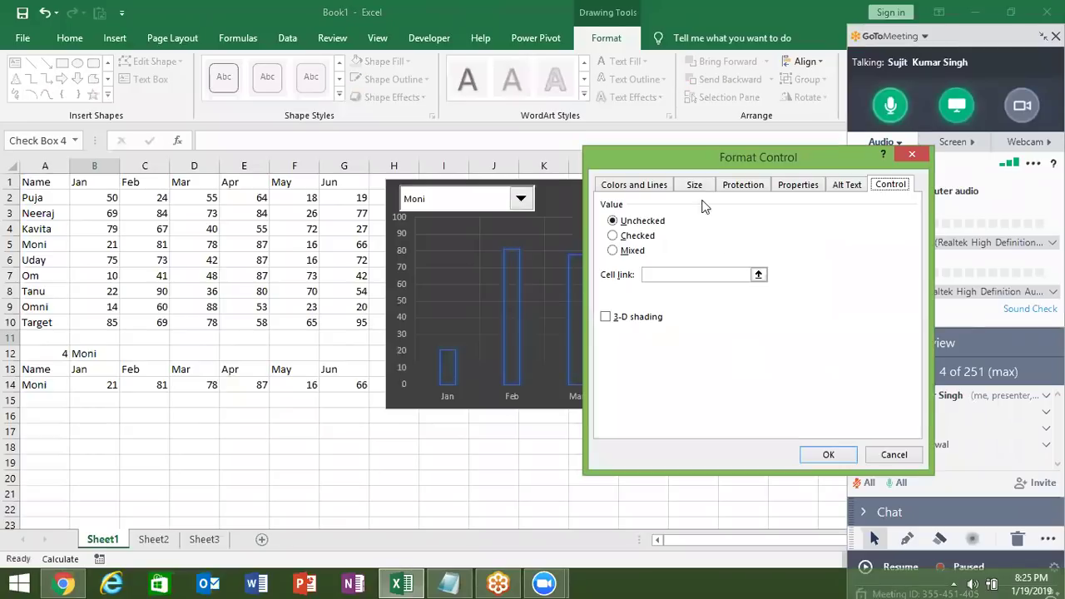
pyautogui.click(662, 186)
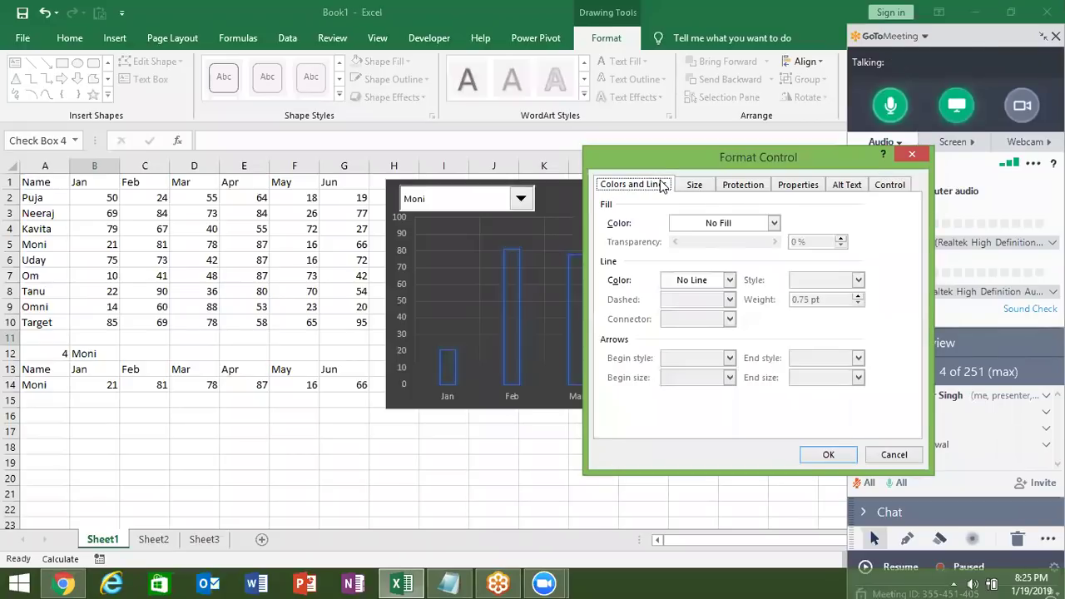
pyautogui.click(688, 223)
pyautogui.click(678, 280)
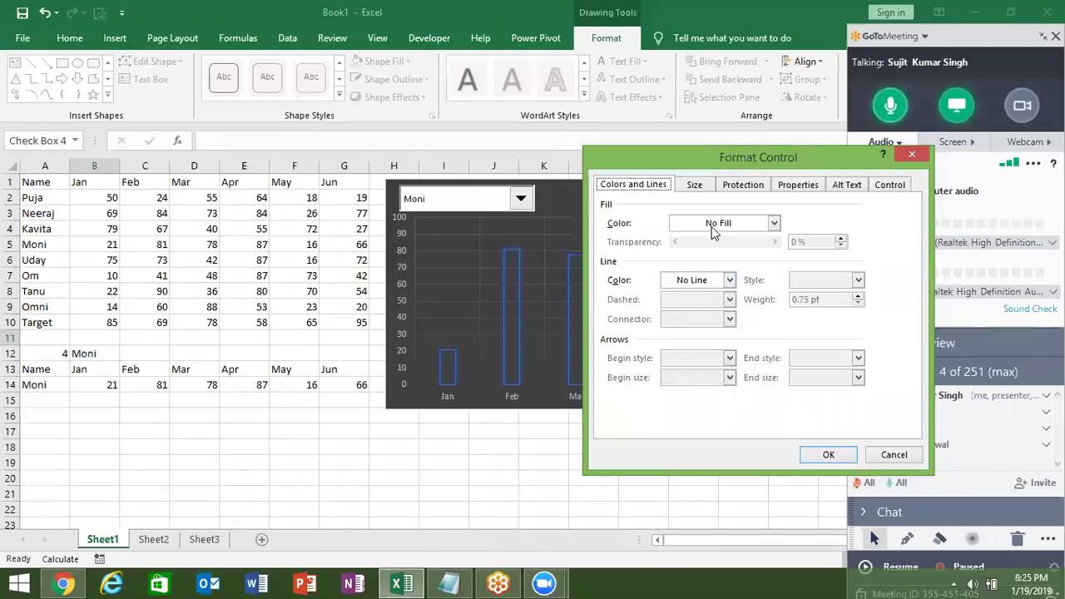
pyautogui.click(694, 186)
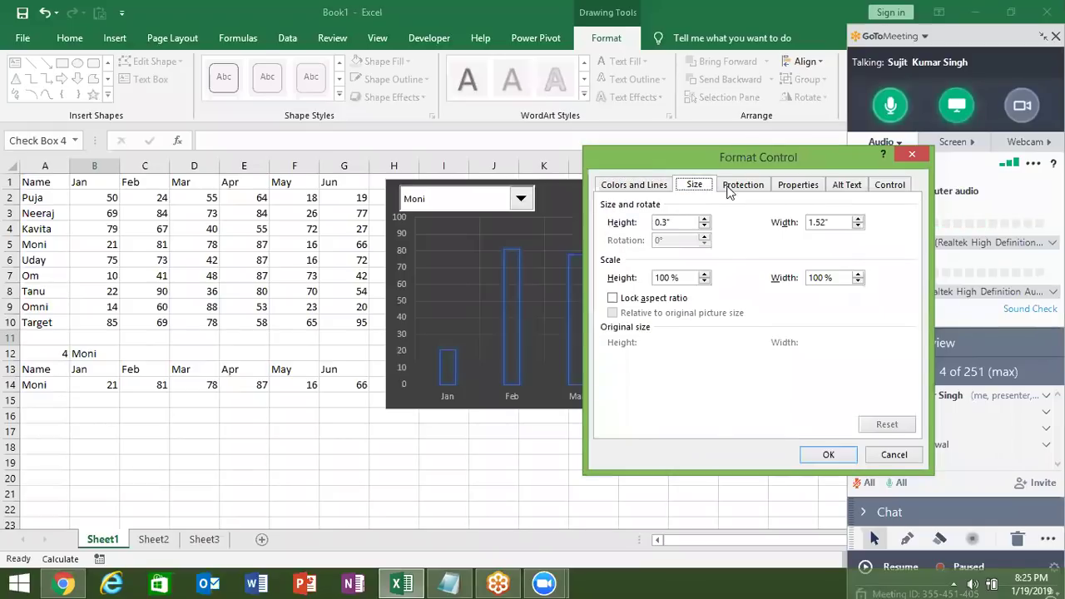
pyautogui.click(735, 186)
pyautogui.click(841, 185)
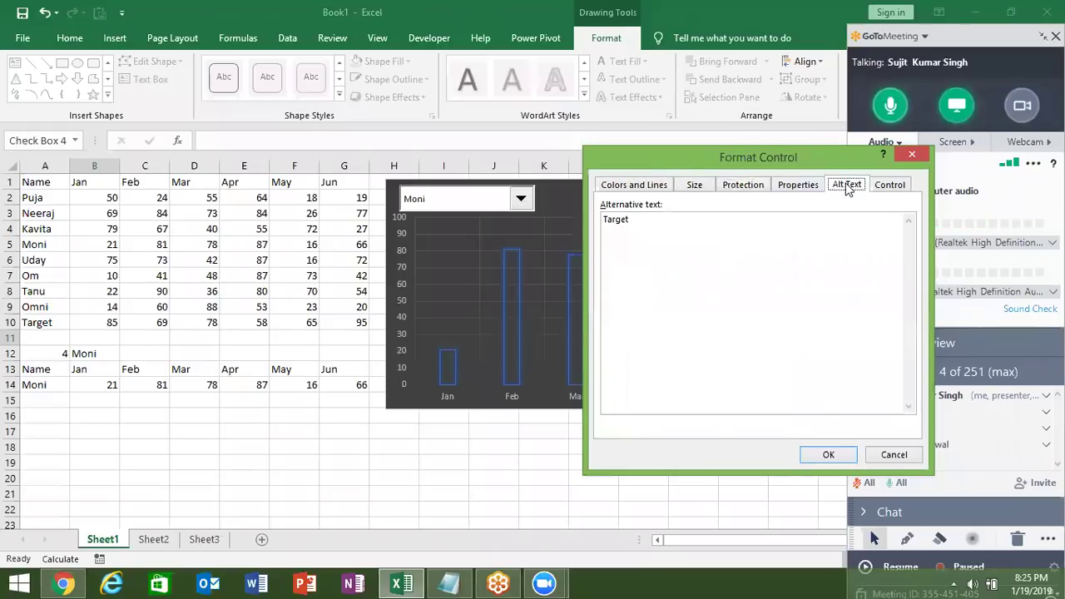
pyautogui.click(797, 186)
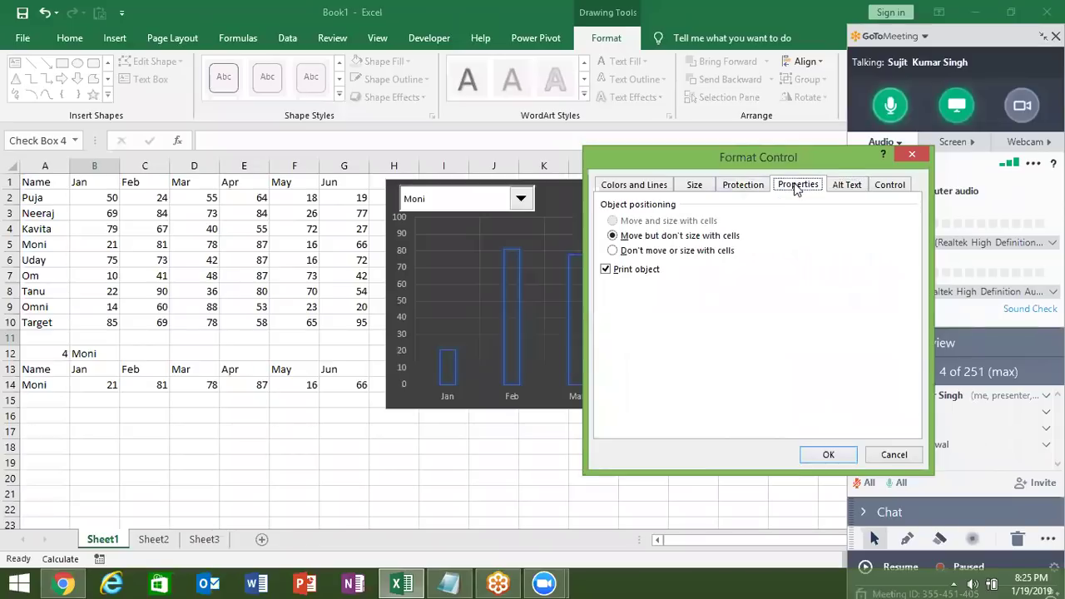
pyautogui.click(738, 186)
pyautogui.click(707, 186)
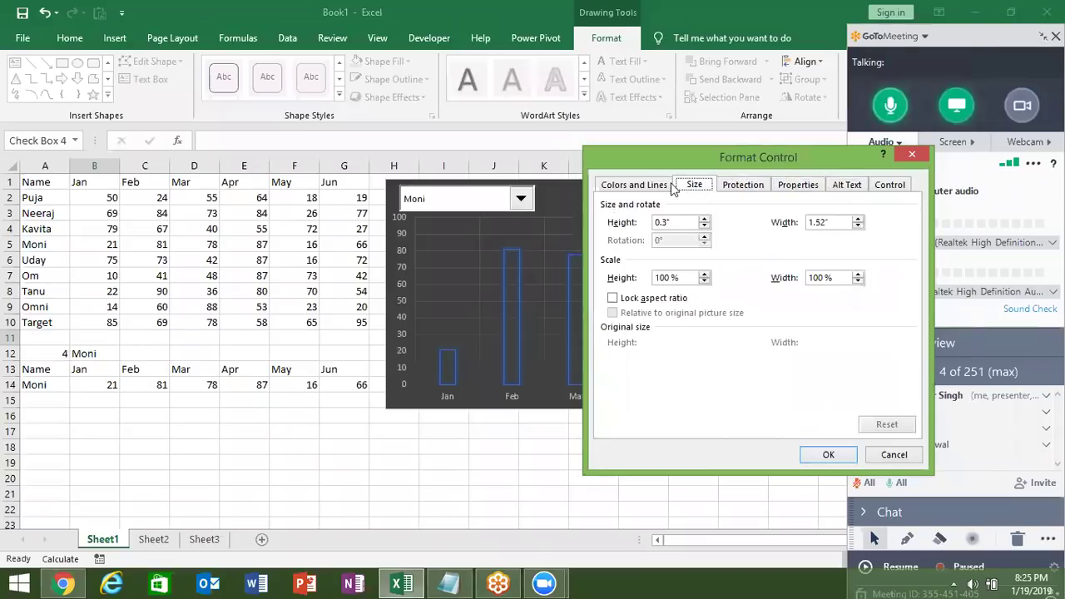
pyautogui.click(670, 188)
# Set the check box's fill colour to Automatic white and apply it.
pyautogui.click(701, 223)
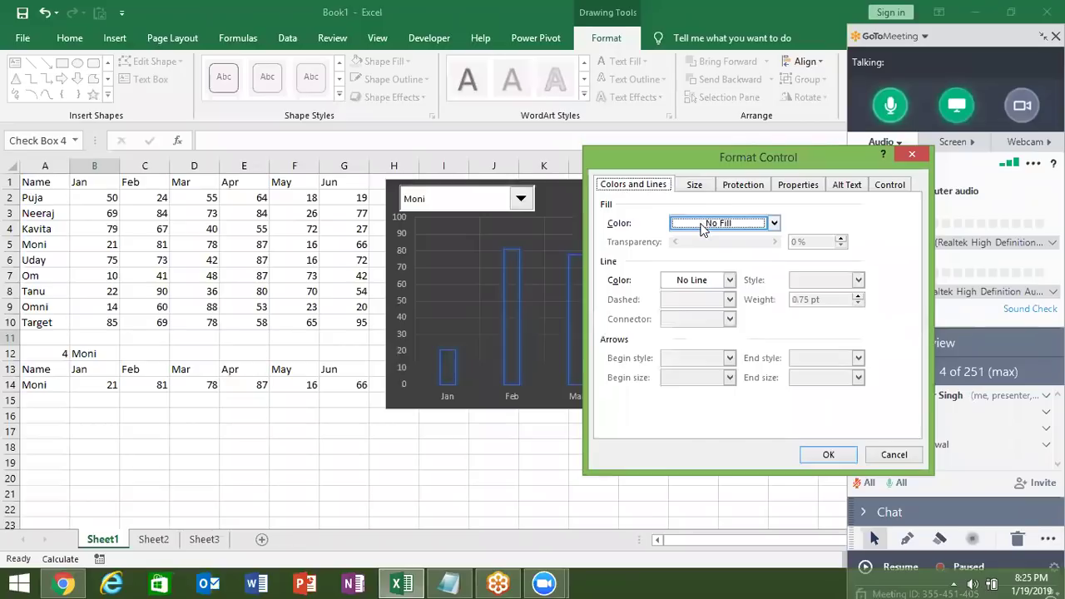
pyautogui.click(701, 224)
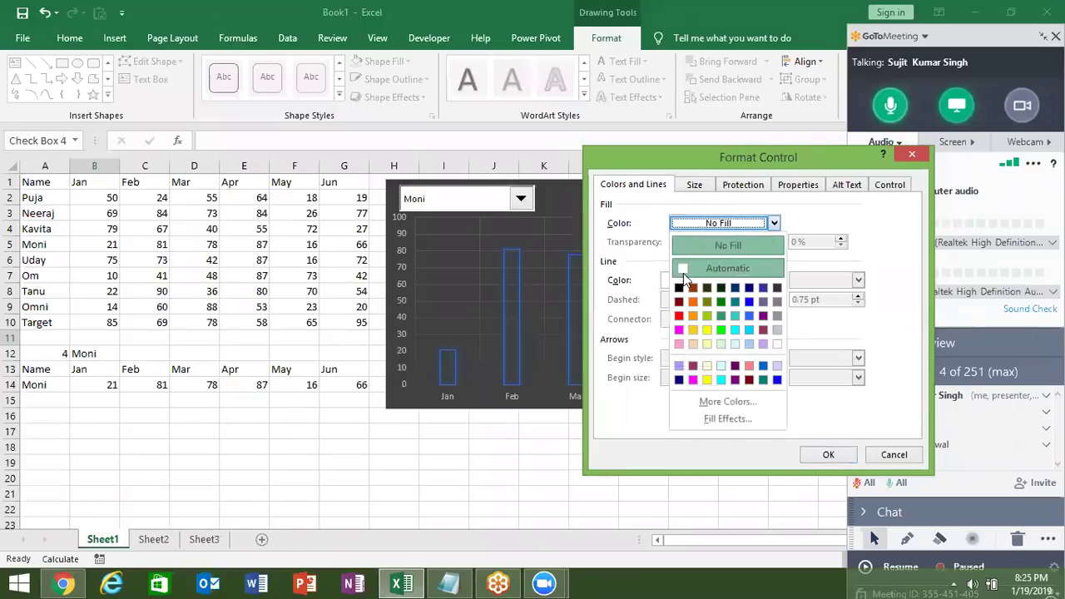
pyautogui.click(684, 268)
pyautogui.click(828, 454)
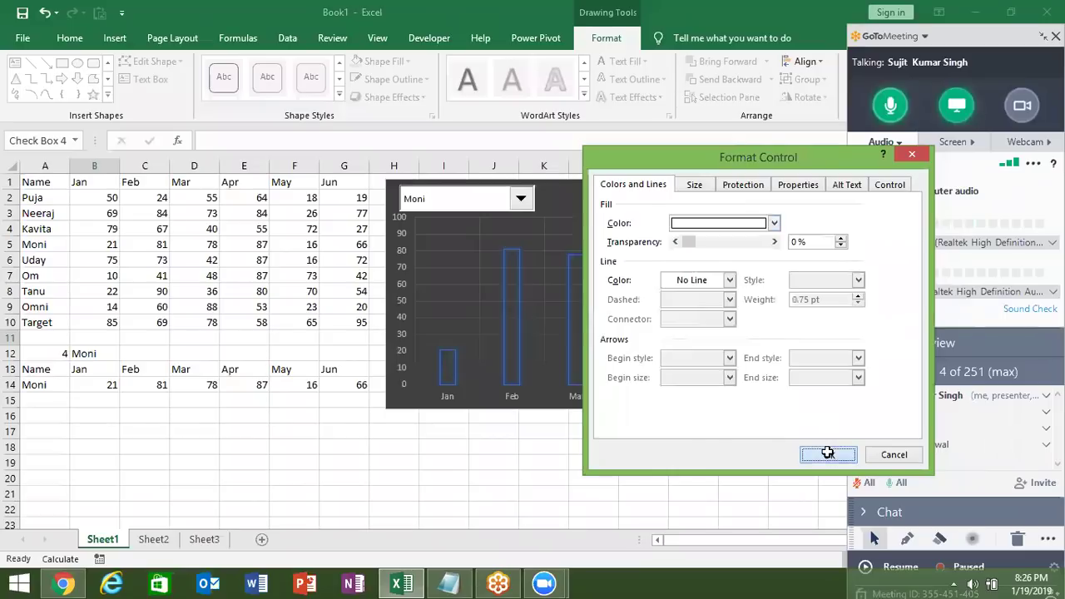
# Link the Target check box to cell C12 and give it 3-D shading.
pyautogui.click(770, 201)
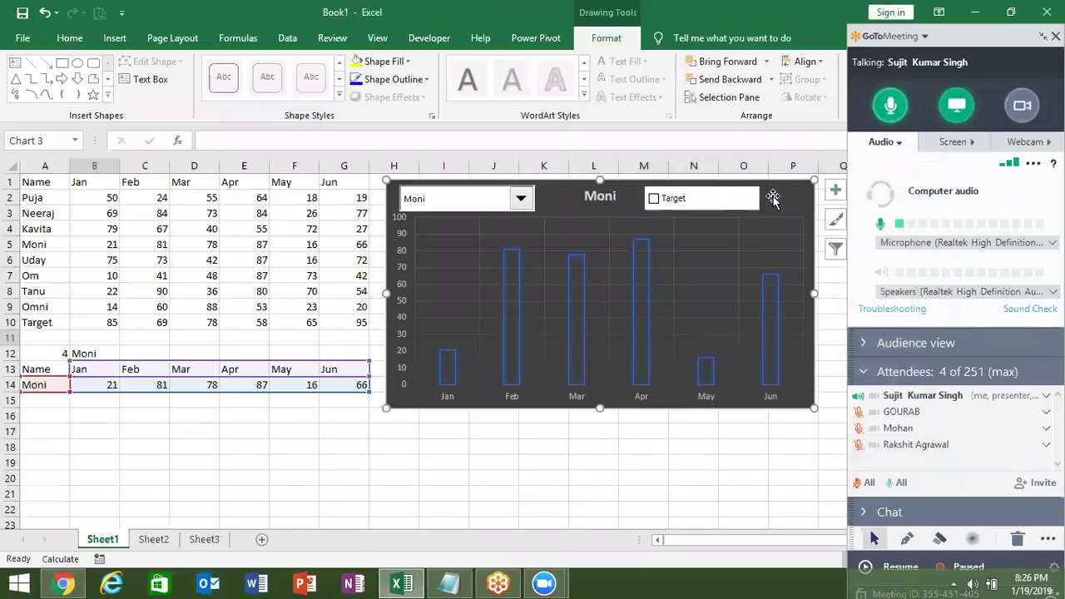
pyautogui.click(759, 206)
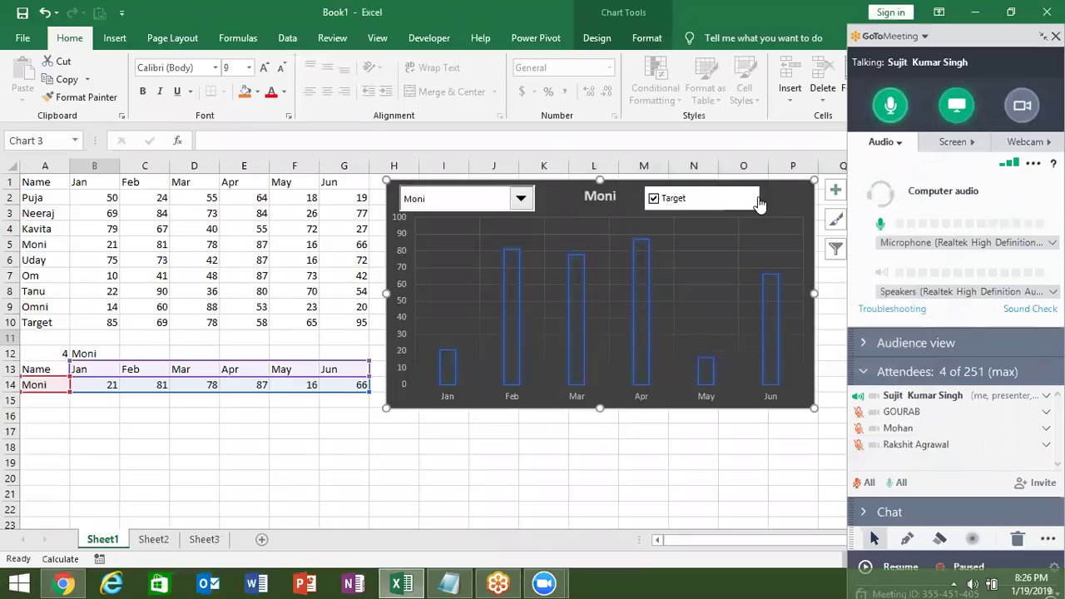
pyautogui.rightClick(759, 203)
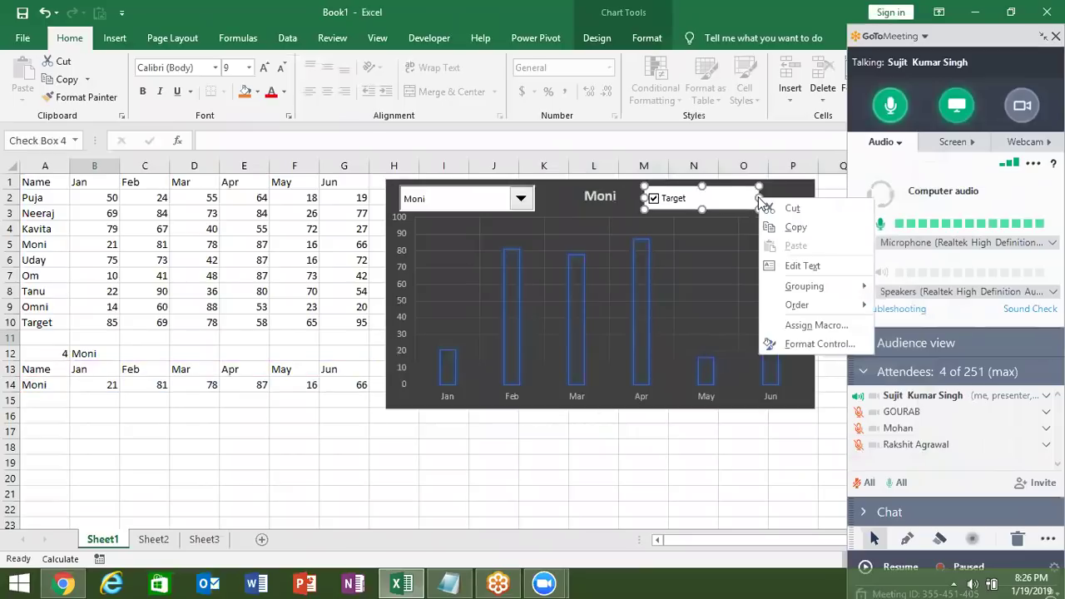
pyautogui.click(790, 343)
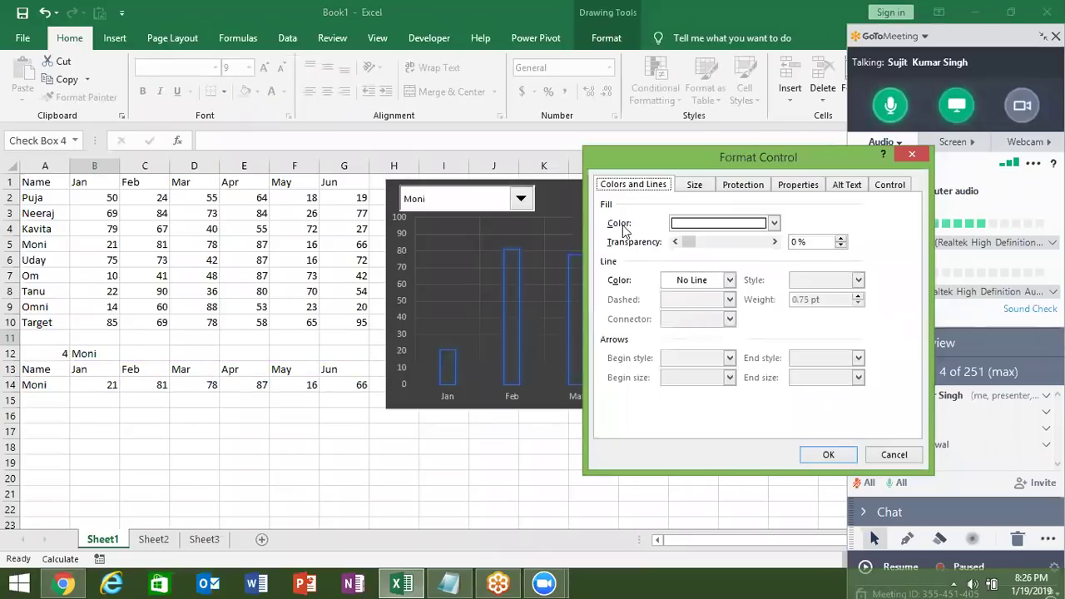
pyautogui.click(884, 189)
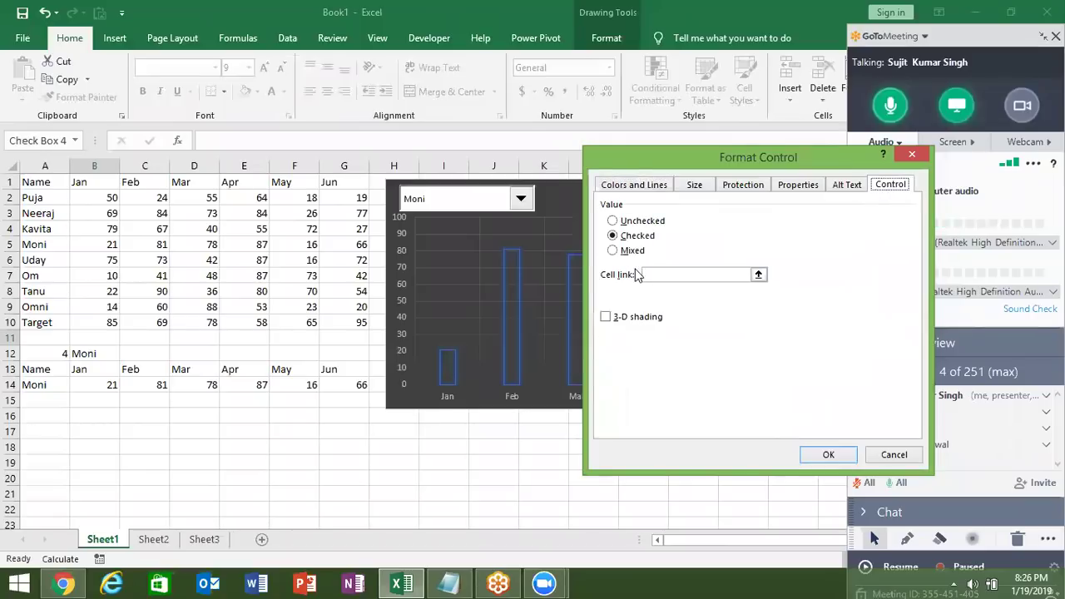
pyautogui.click(607, 319)
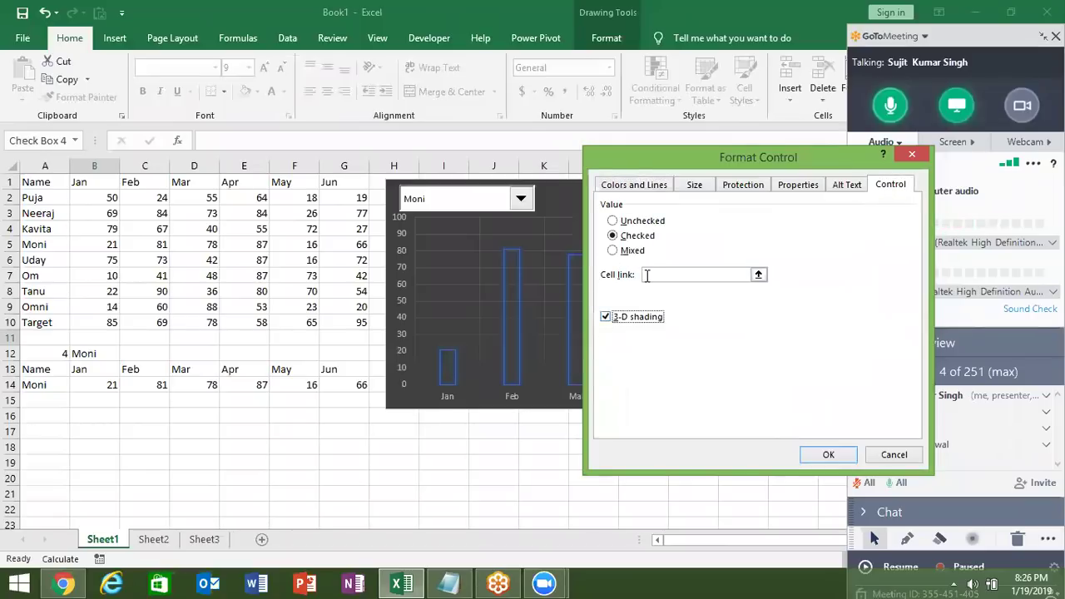
pyautogui.click(652, 274)
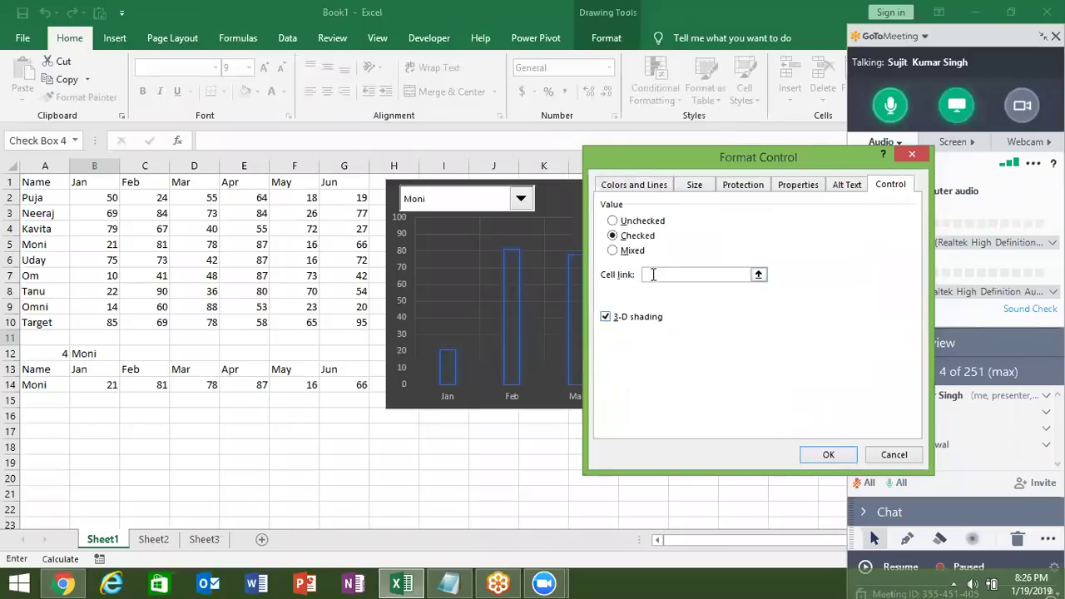
pyautogui.click(145, 353)
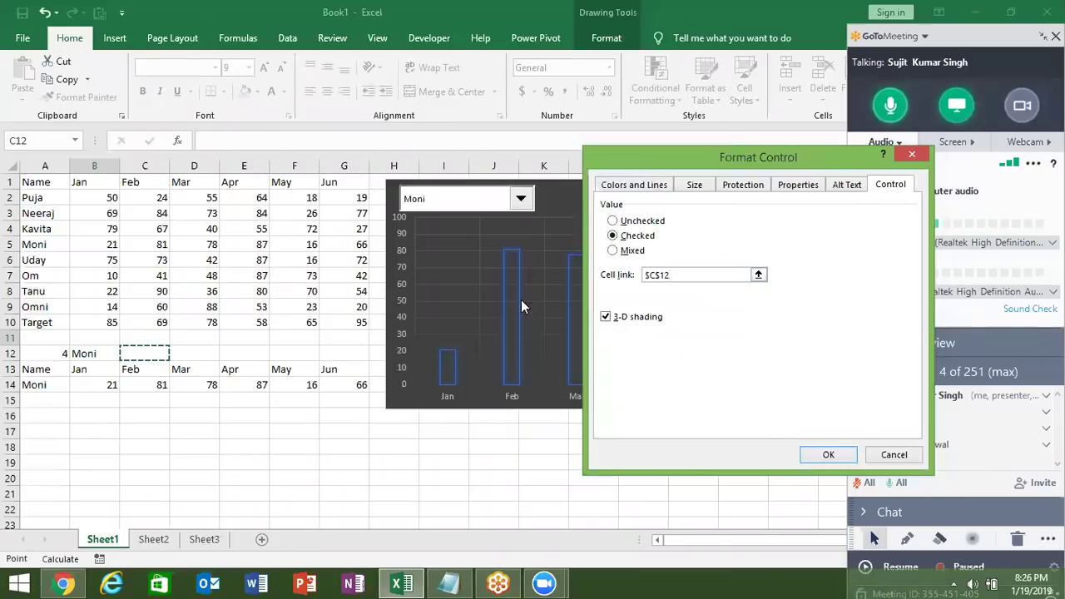
pyautogui.click(828, 454)
# Toggle the Target check box several times, leaving it unchecked so C12 reads FALSE.
pyautogui.press('Escape')
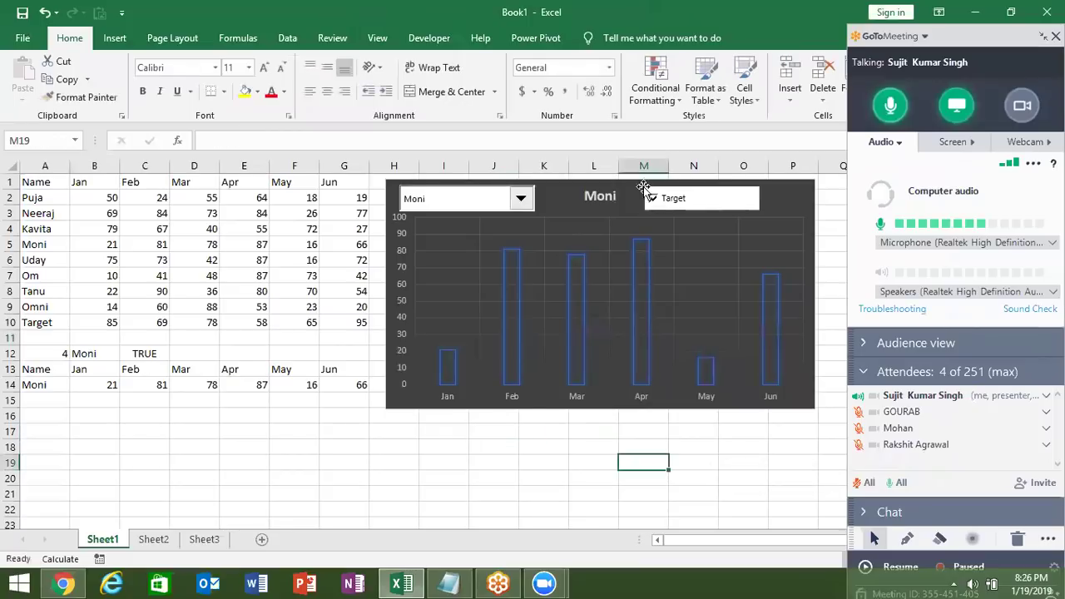
pyautogui.click(653, 200)
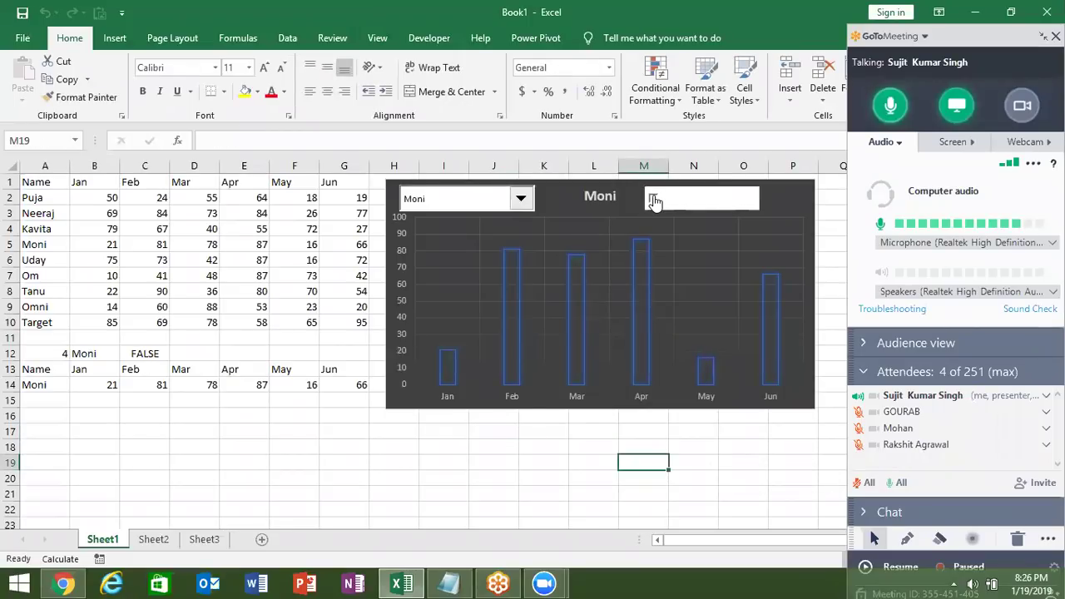
pyautogui.click(653, 200)
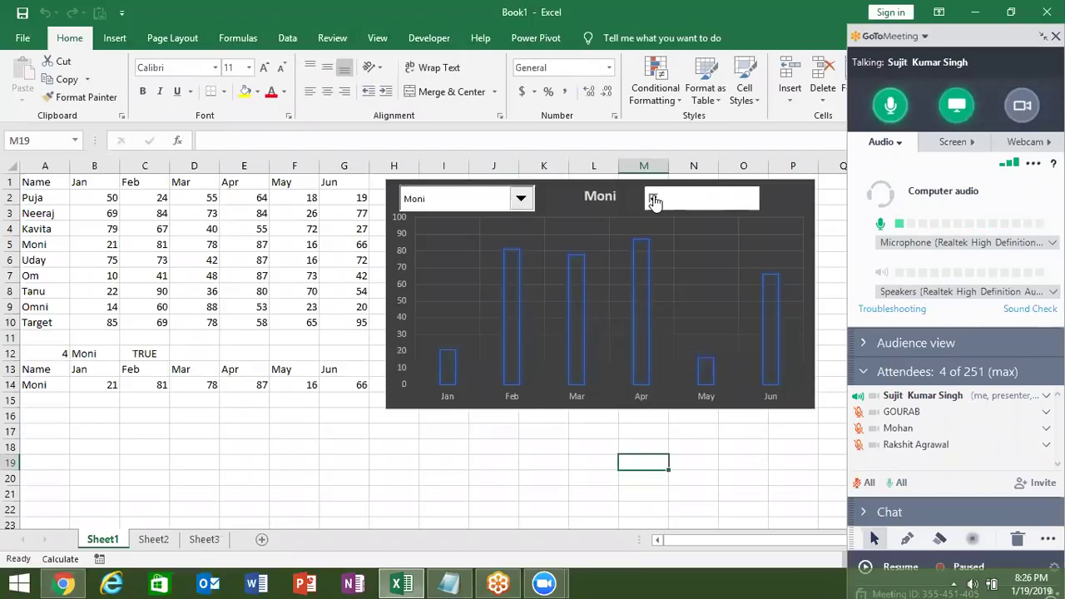
pyautogui.click(652, 199)
pyautogui.click(653, 200)
pyautogui.click(652, 200)
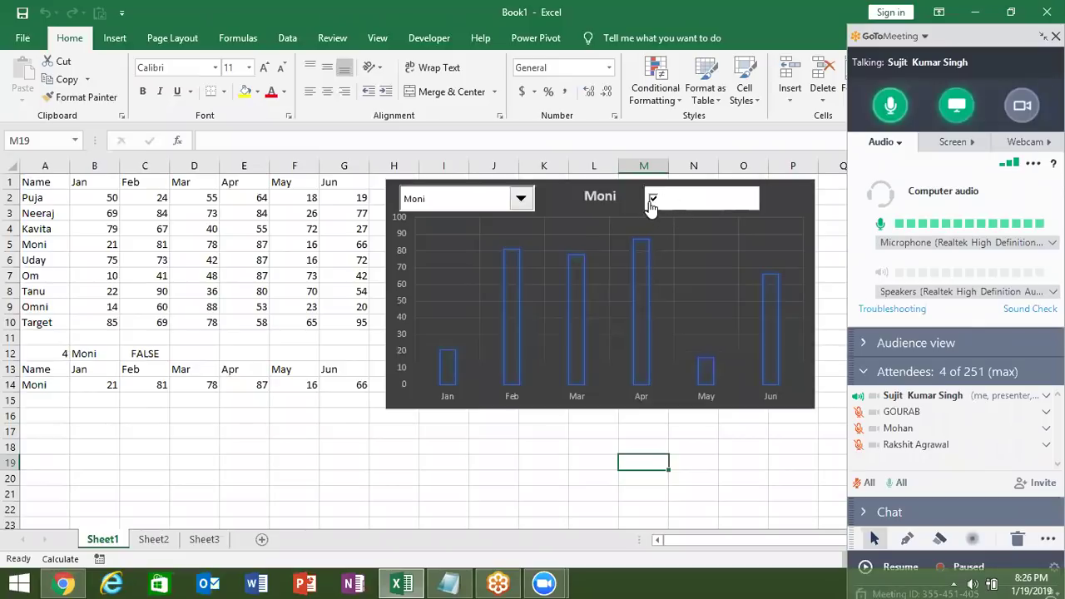
pyautogui.click(629, 206)
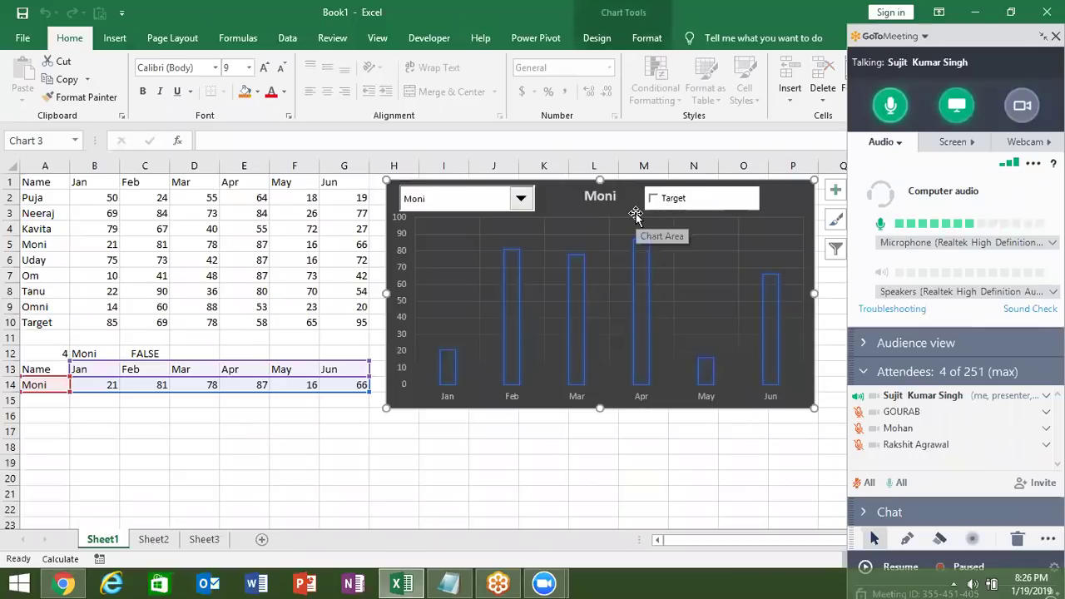
# Enter =IF($C$12,A10,"") in A15 and extend it across A15:G15.
pyautogui.click(44, 397)
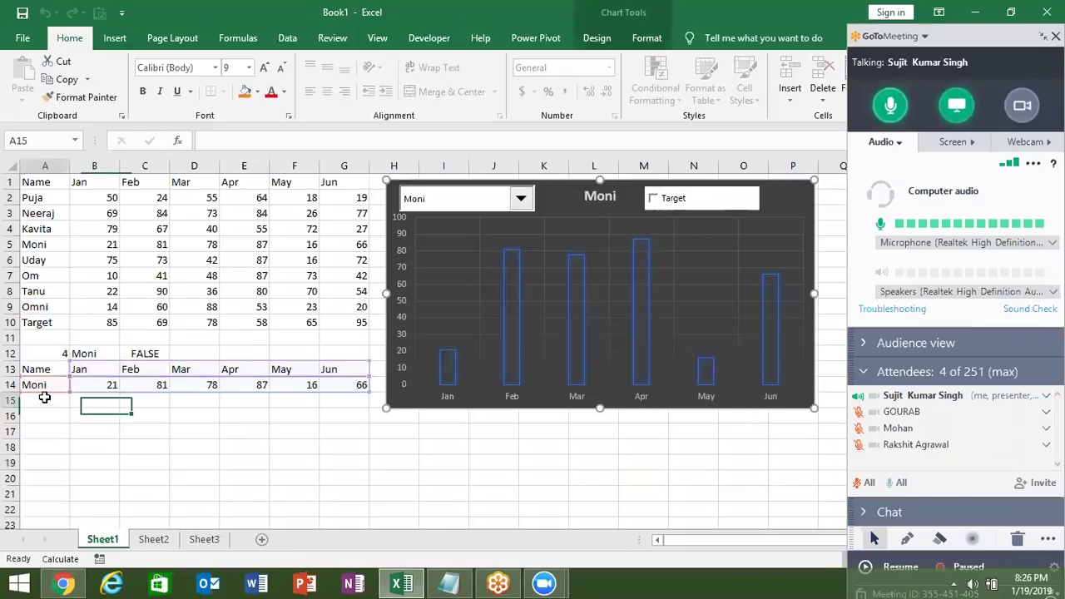
pyautogui.write('=if')
pyautogui.press('Tab')
pyautogui.click(137, 354)
pyautogui.write(',')
pyautogui.click(54, 323)
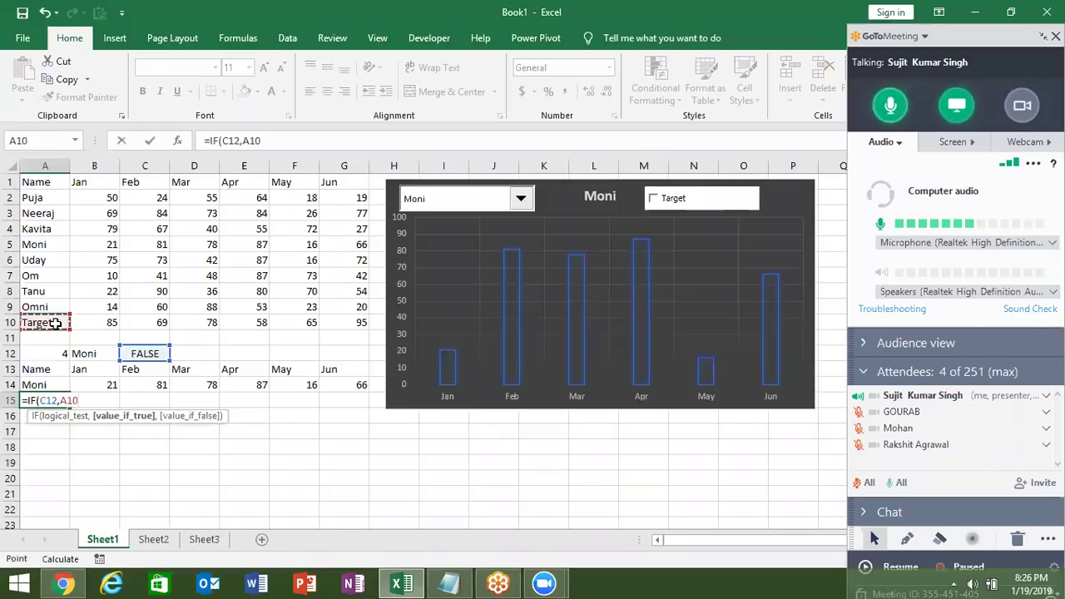
pyautogui.write(',')
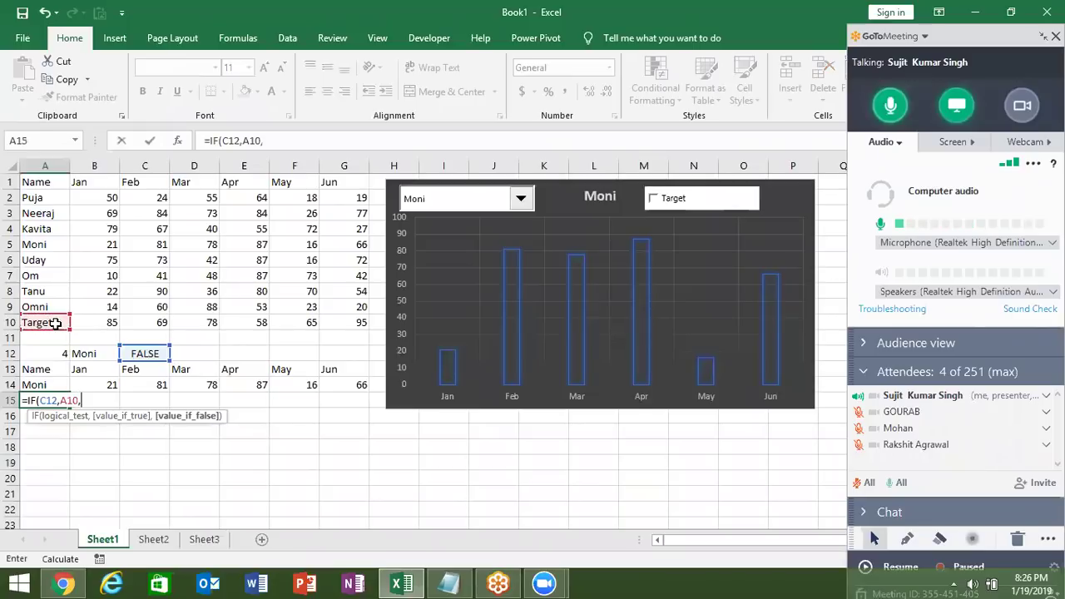
pyautogui.write('""')
pyautogui.hotkey('ctrl', 'Return')
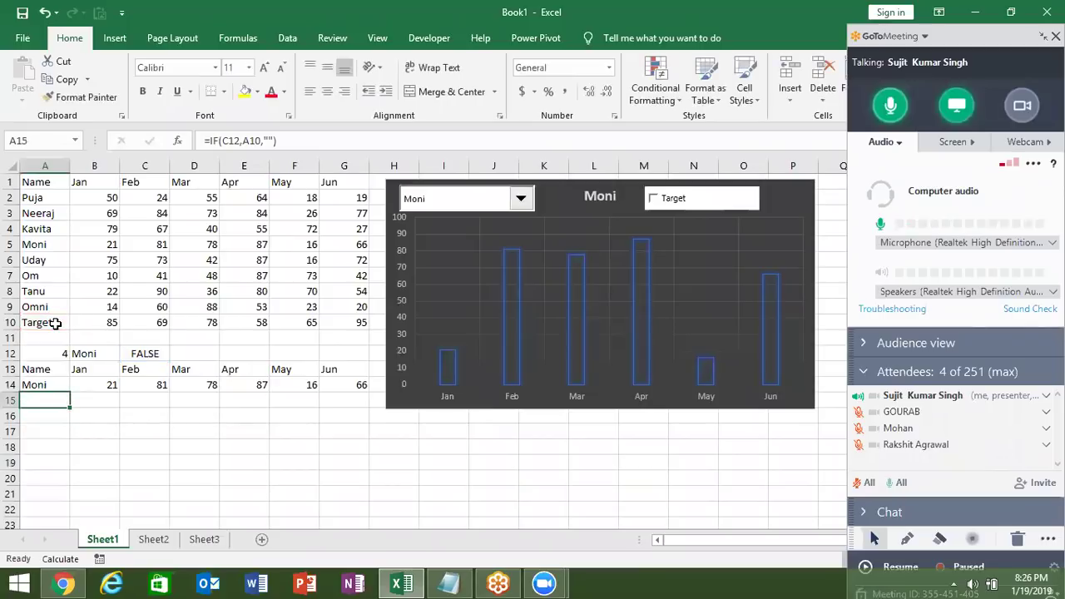
pyautogui.click(233, 140)
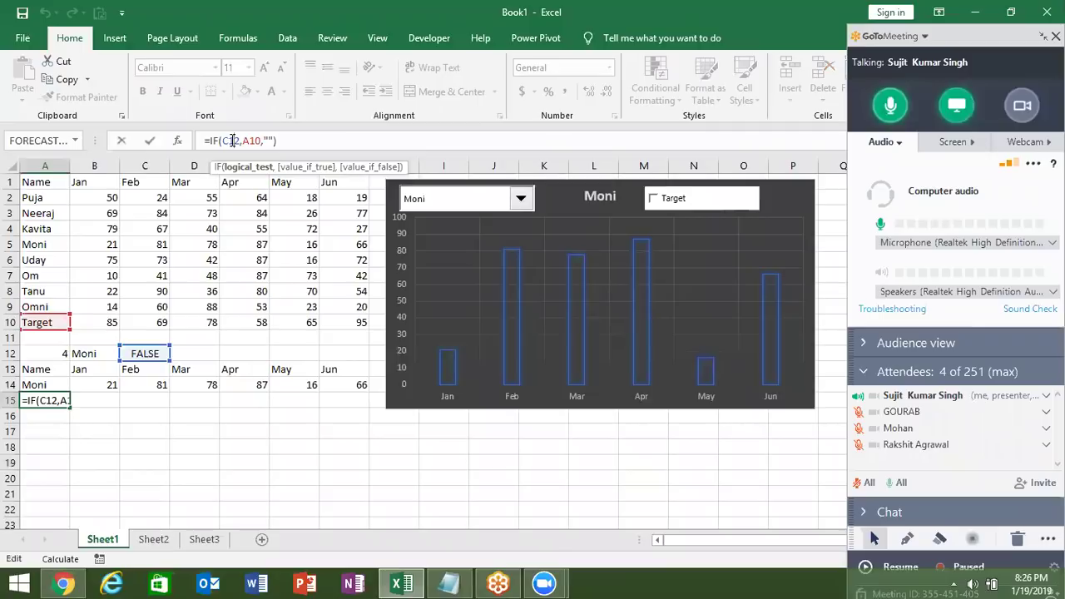
pyautogui.press('F4')
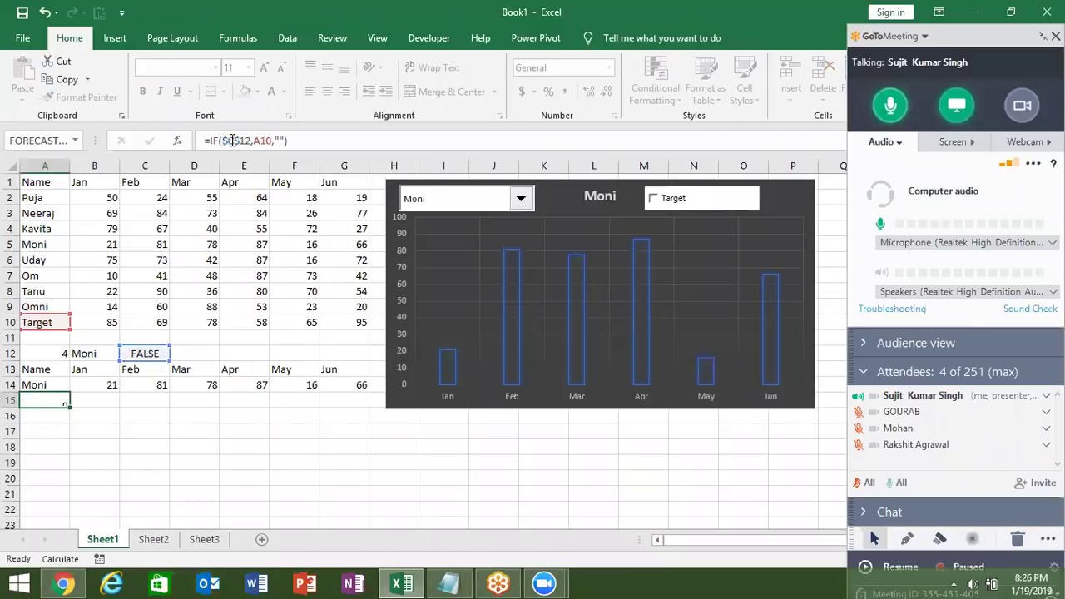
pyautogui.hotkey('ctrl', 'Return')
pyautogui.hotkey('shift', 'Right')
pyautogui.hotkey('shift', 'Right')
pyautogui.hotkey('shift', 'Right')
pyautogui.hotkey('shift', 'Right')
pyautogui.hotkey('shift', 'Right')
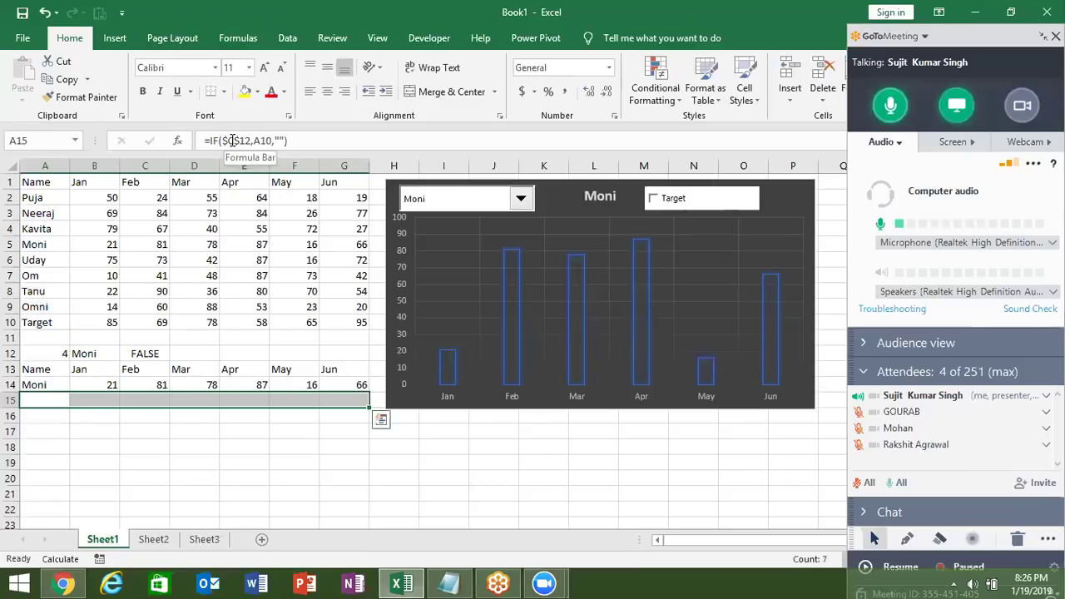
# Test the Target checkbox against C12, leave it ticked, and review the A15 formula.
pyautogui.click(652, 201)
pyautogui.click(652, 201)
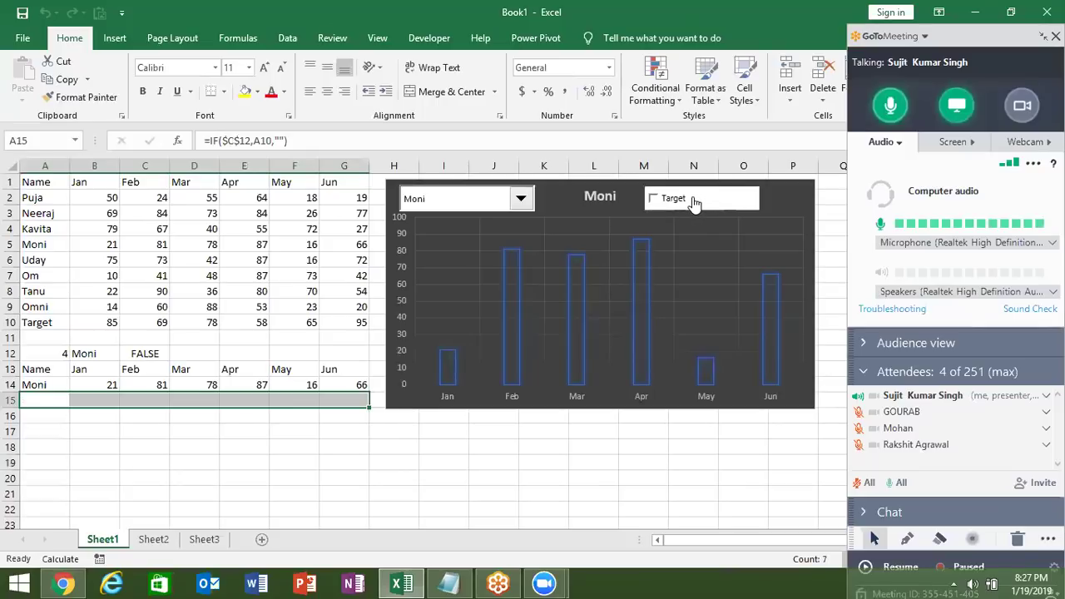
pyautogui.rightClick(692, 201)
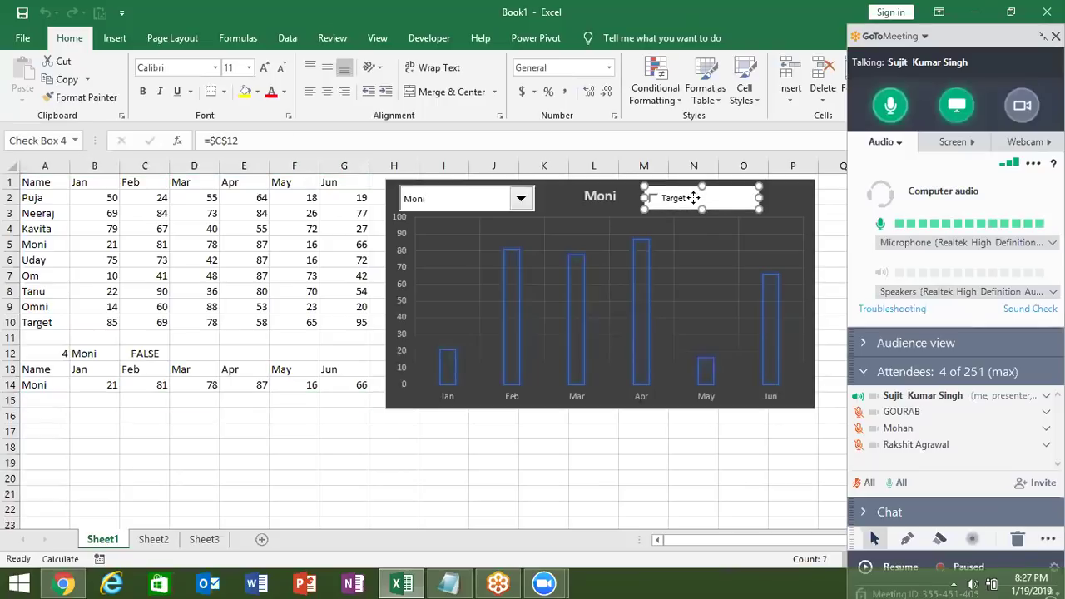
pyautogui.click(633, 204)
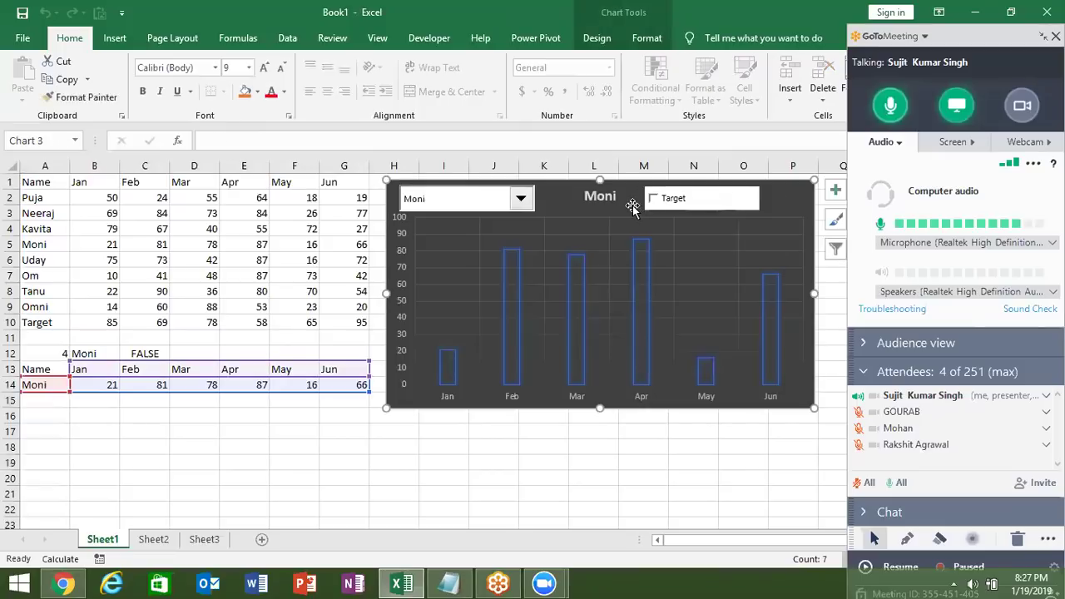
pyautogui.click(158, 353)
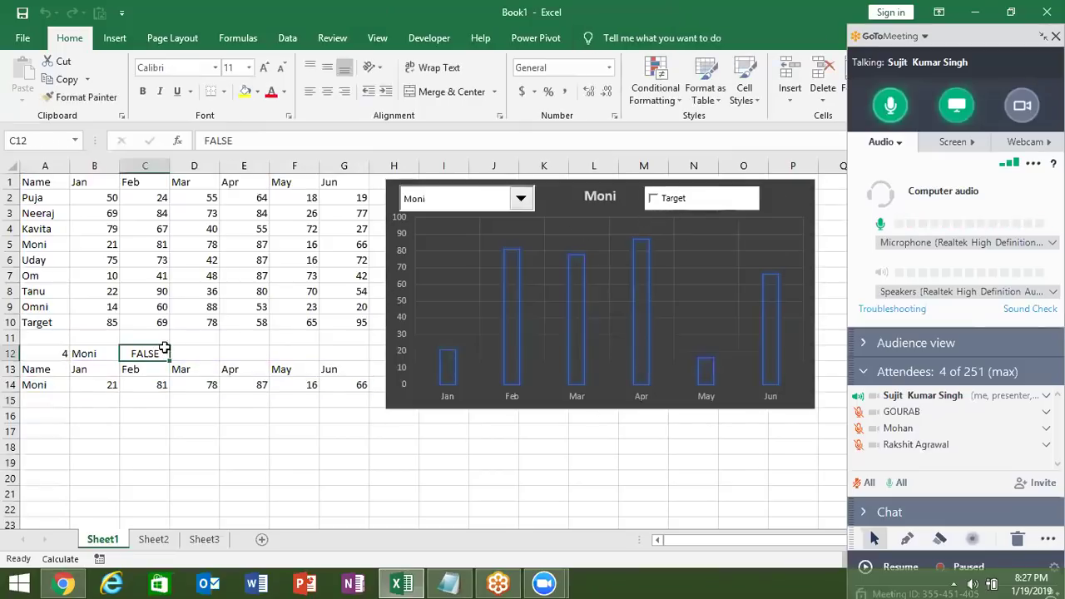
pyautogui.click(654, 206)
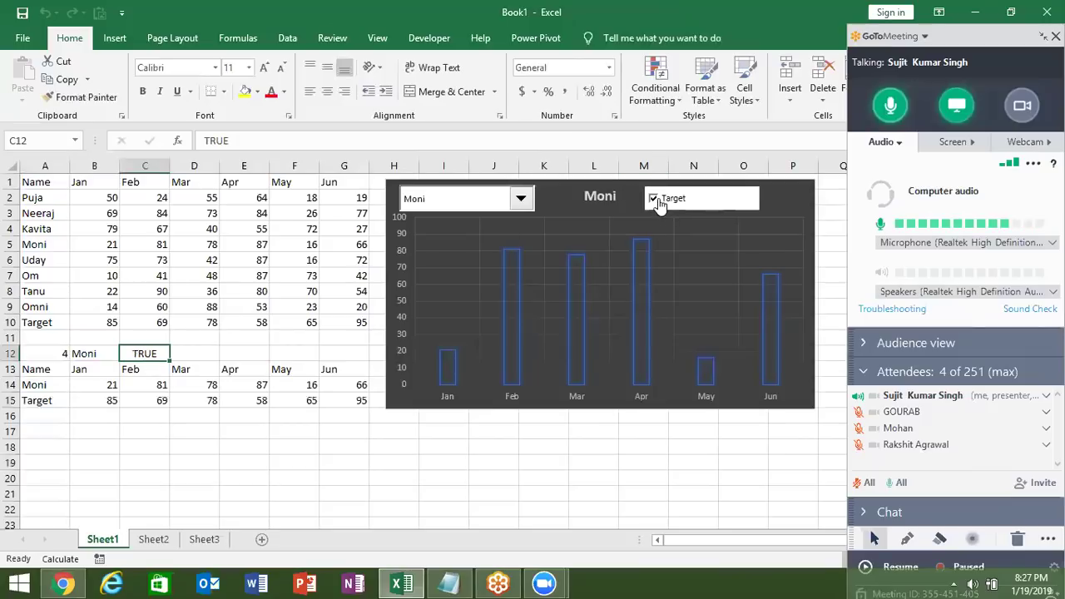
pyautogui.click(656, 203)
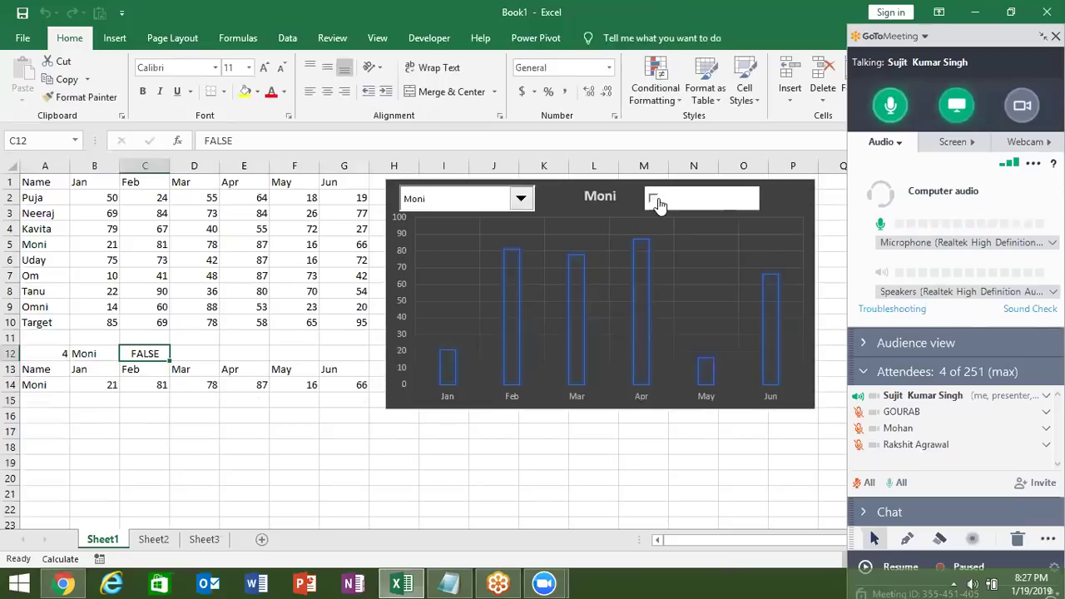
pyautogui.click(656, 203)
pyautogui.click(42, 400)
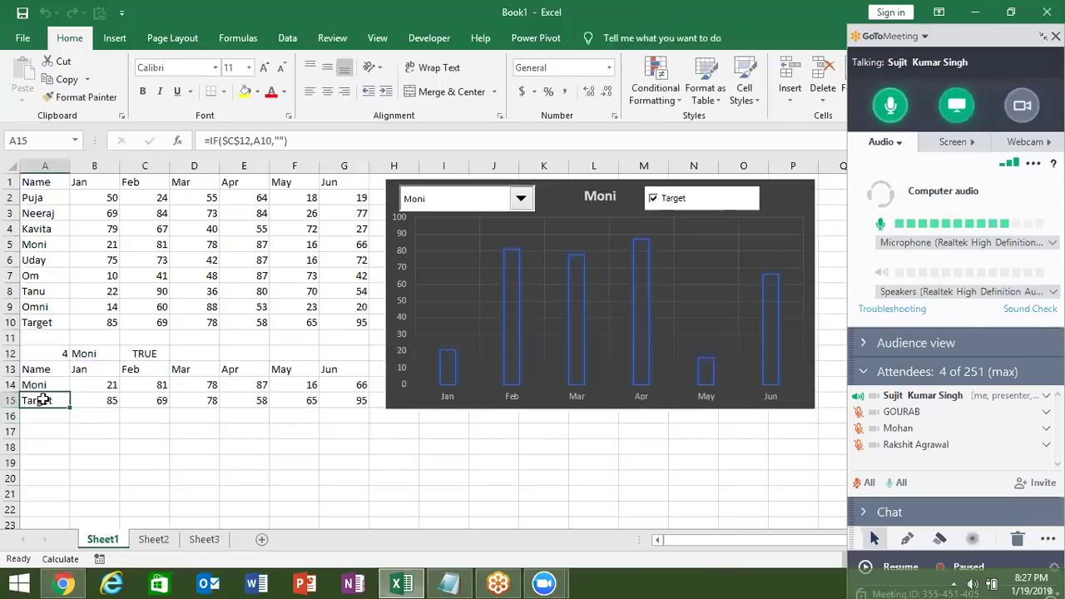
pyautogui.doubleClick(42, 400)
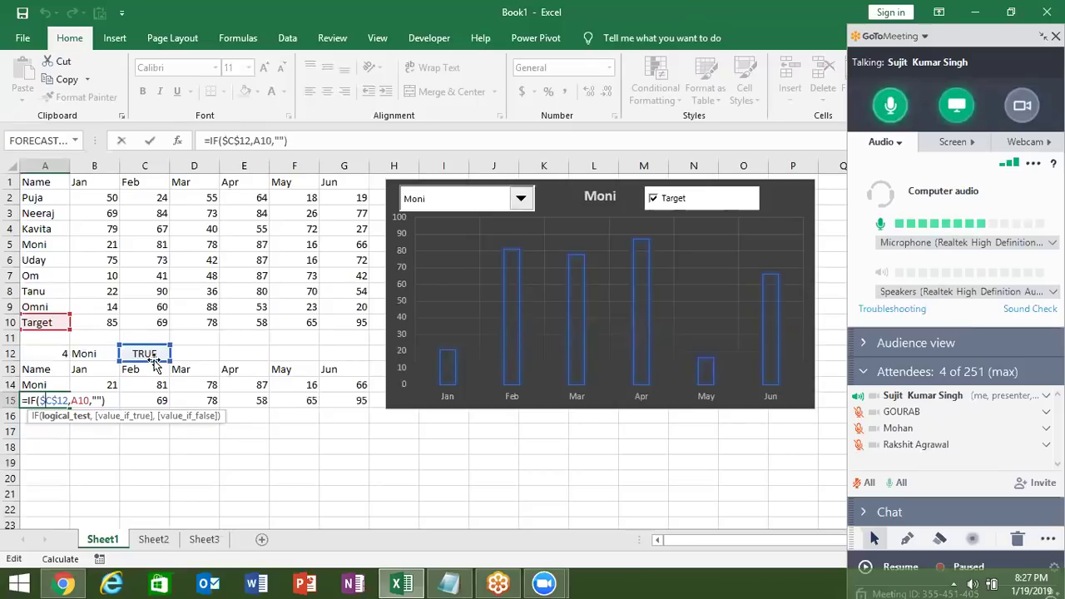
pyautogui.hotkey('ctrl', 'Return')
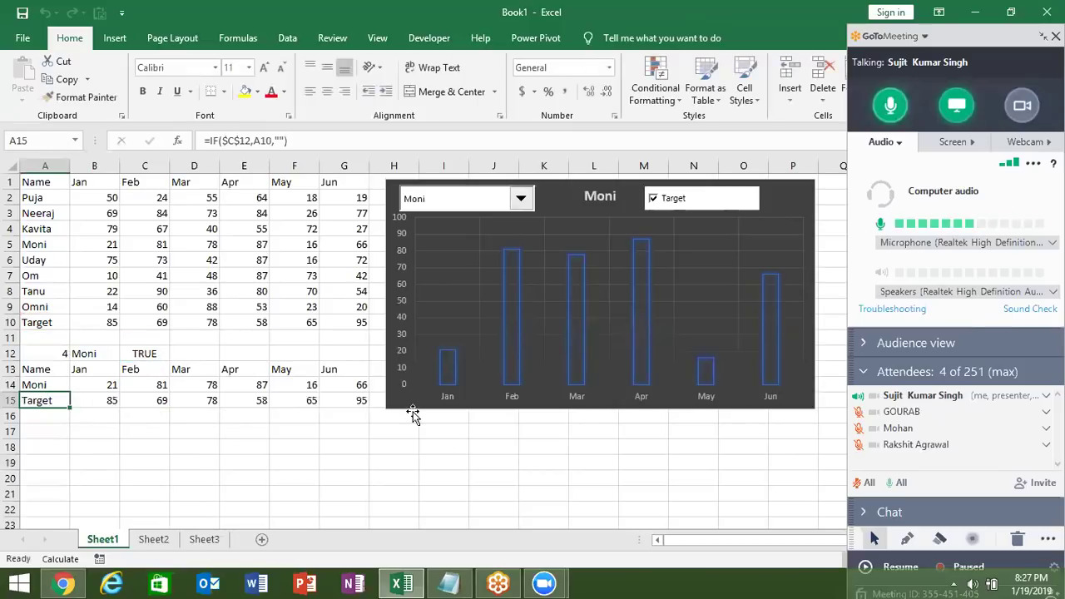
# Extend the chart's source range down to include Target row 15.
pyautogui.click(406, 407)
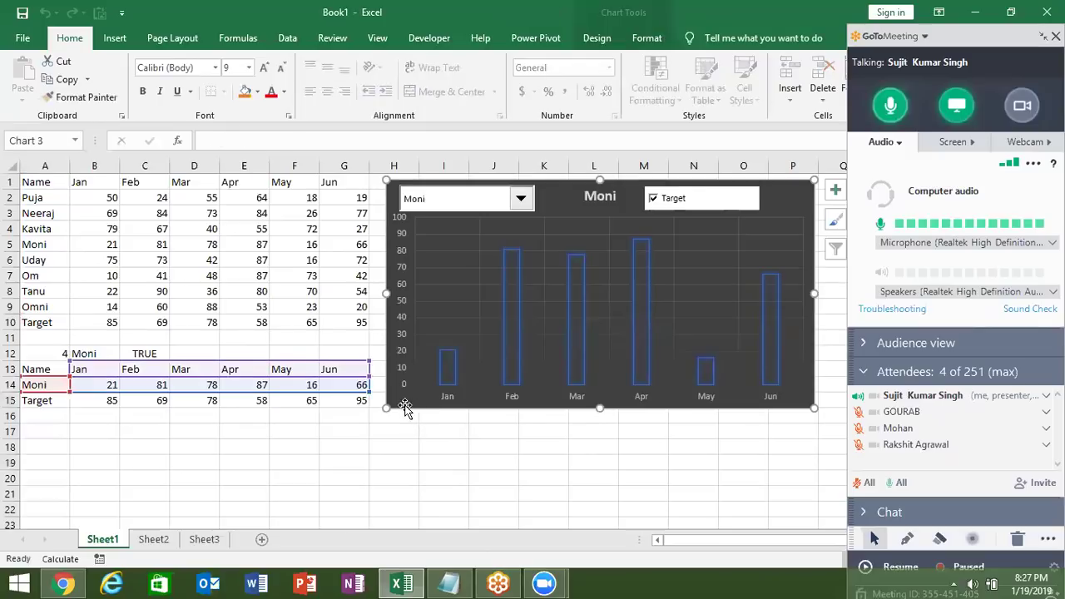
pyautogui.moveTo(369, 391); pyautogui.dragTo(372, 402)
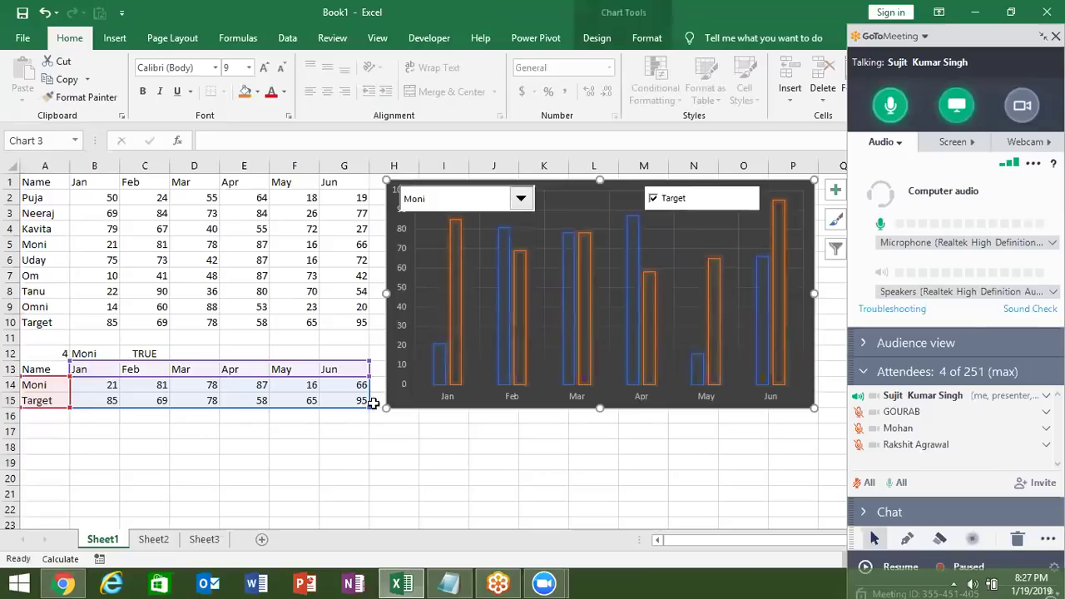
pyautogui.click(443, 449)
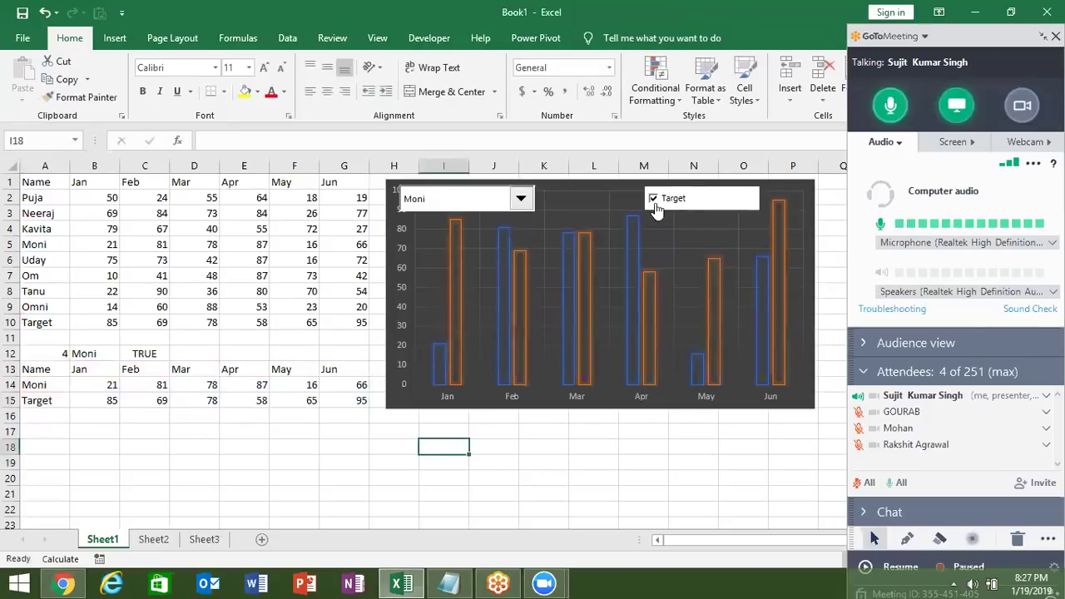
# Toggle the Target checkbox to test the orange bars, leaving it ticked; adjust meeting microphones.
pyautogui.click(654, 201)
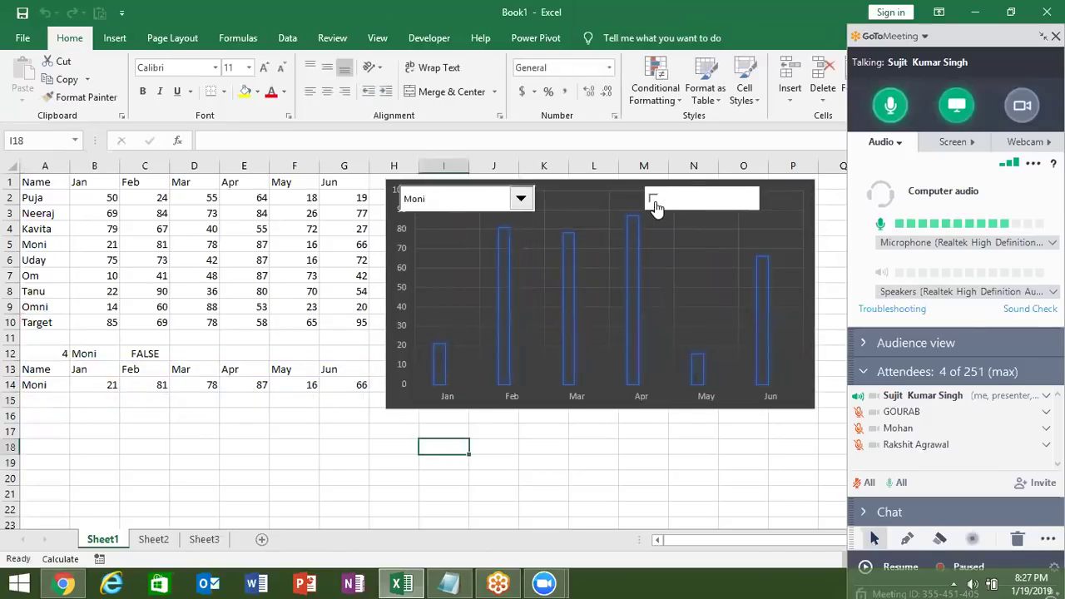
pyautogui.click(654, 202)
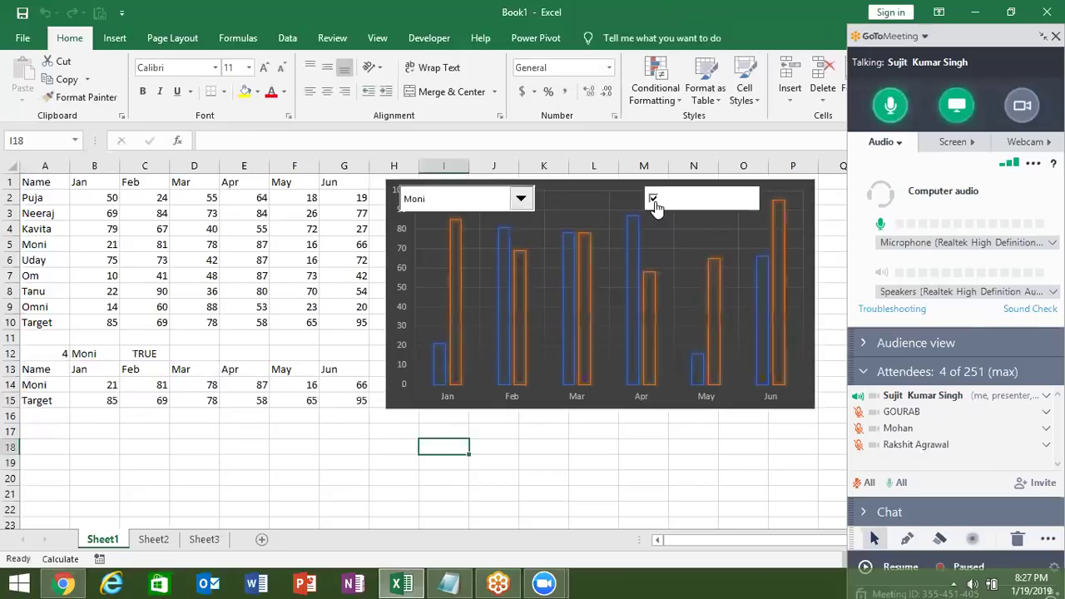
pyautogui.click(654, 202)
pyautogui.click(654, 202)
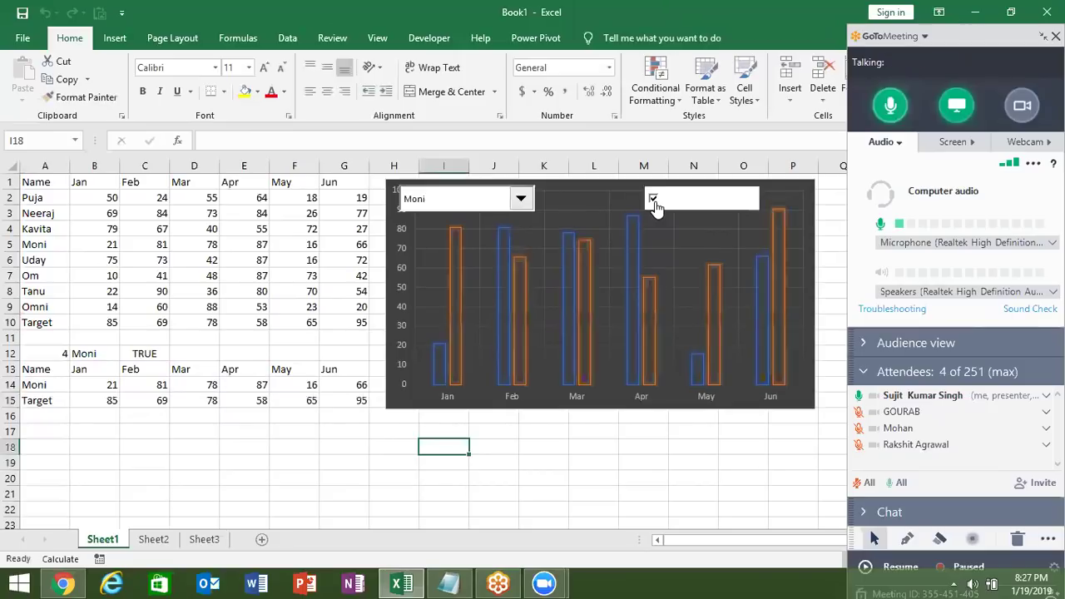
pyautogui.click(654, 202)
pyautogui.click(654, 202)
pyautogui.click(653, 202)
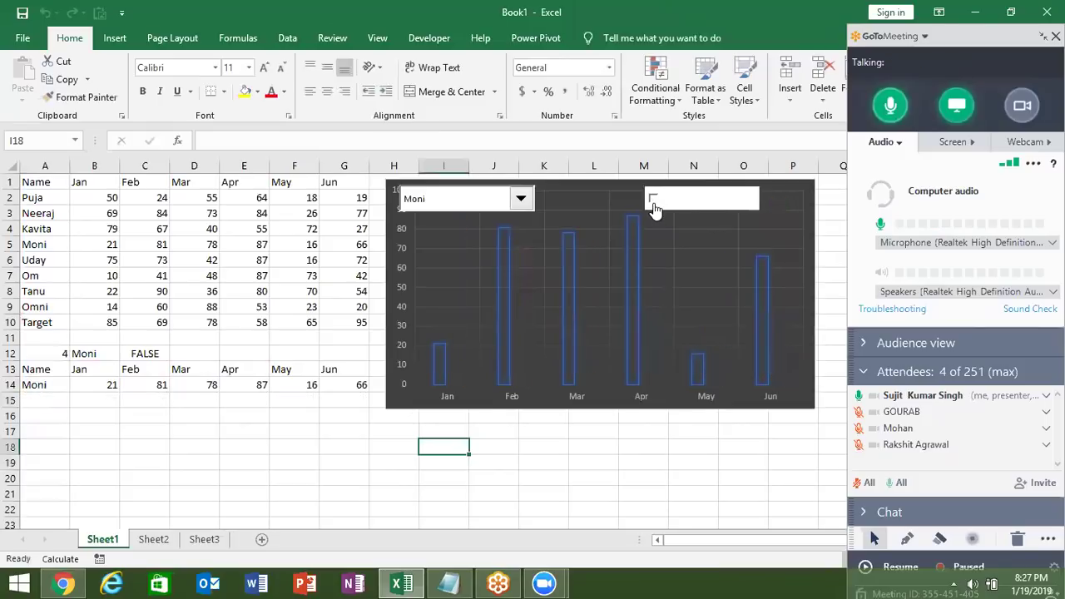
pyautogui.click(653, 203)
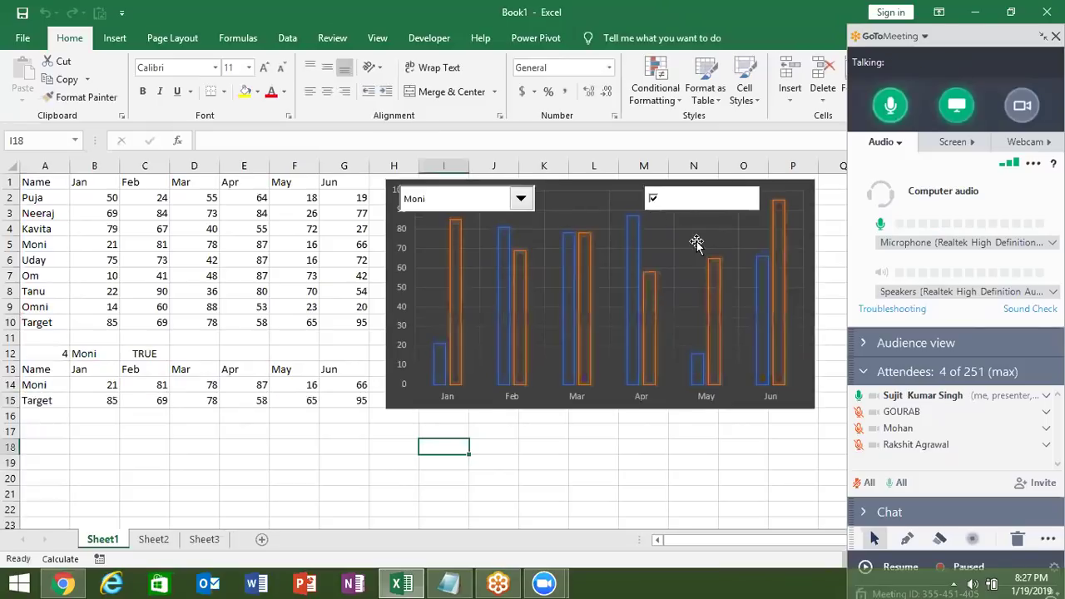
pyautogui.click(859, 429)
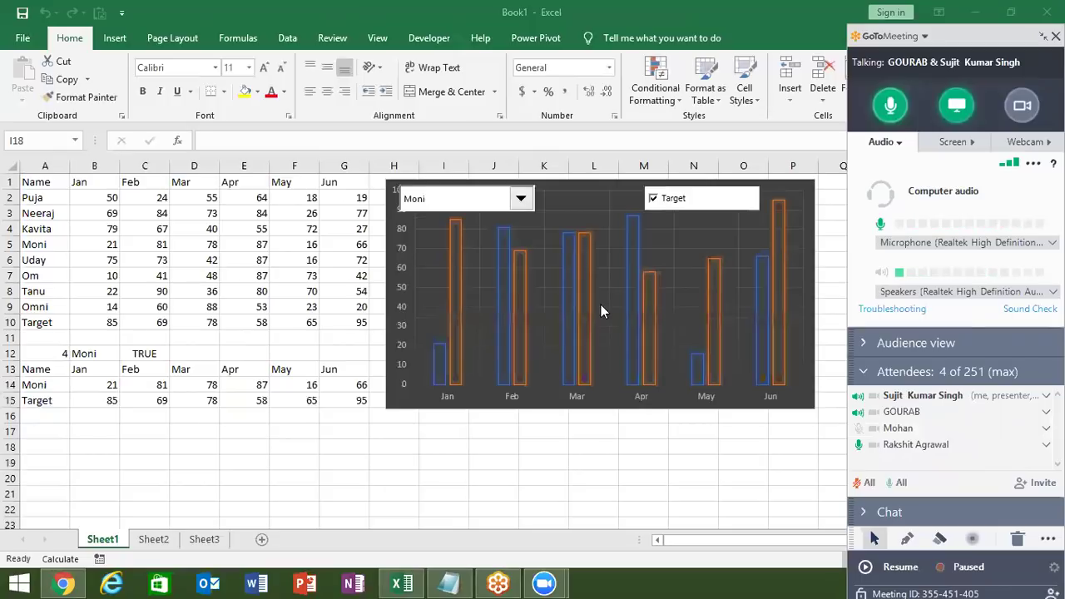
pyautogui.click(859, 444)
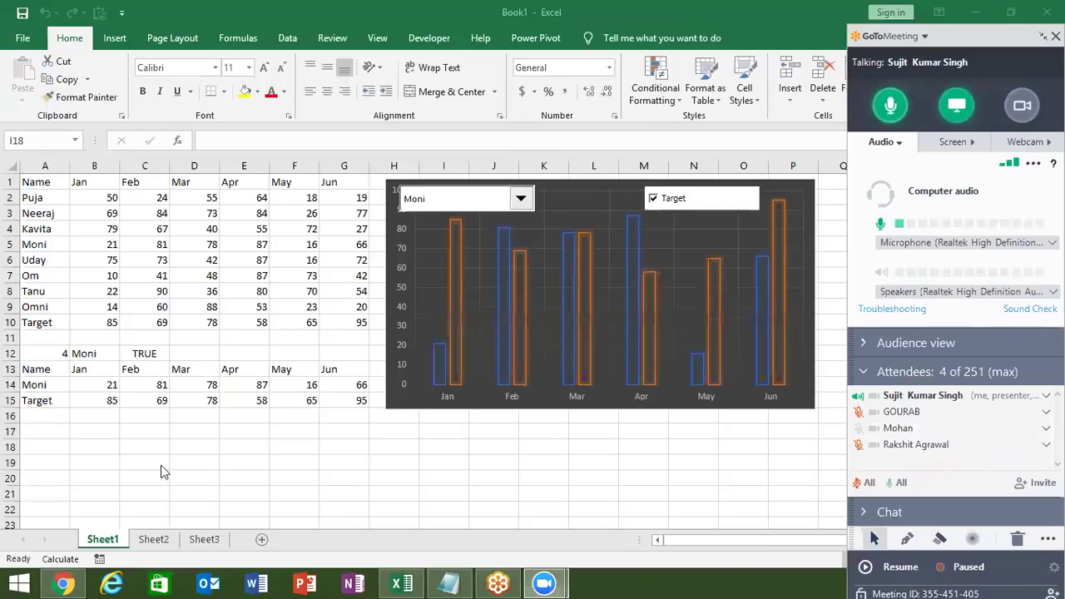
# Copy the Name–Jun table A1:G10 with its Target row into Sheet2 at A1.
pyautogui.click(150, 539)
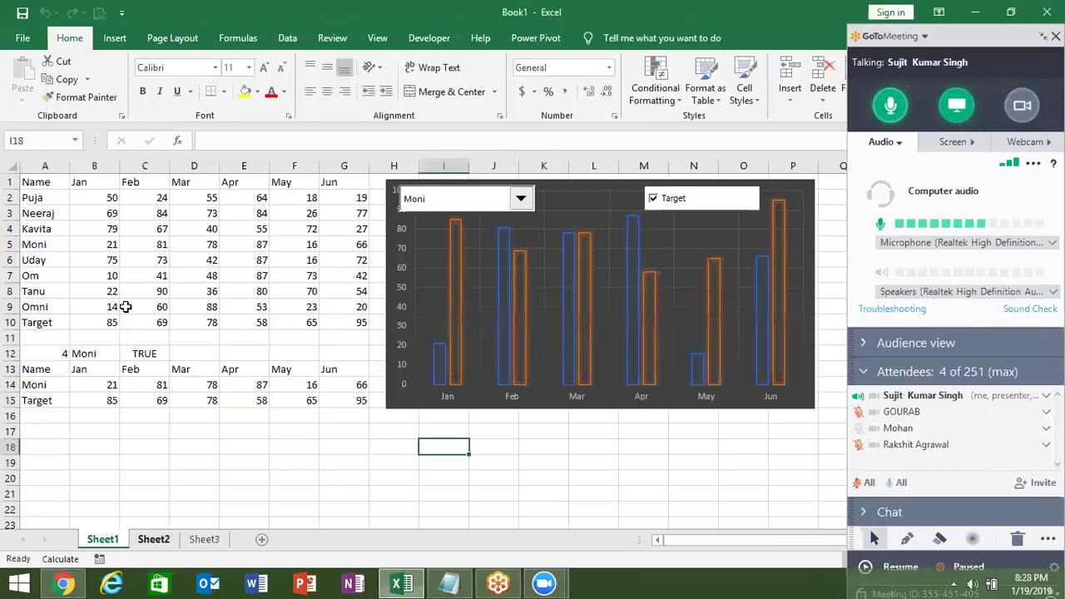
pyautogui.moveTo(50, 182); pyautogui.dragTo(366, 326)
pyautogui.hotkey('ctrl', 'c')
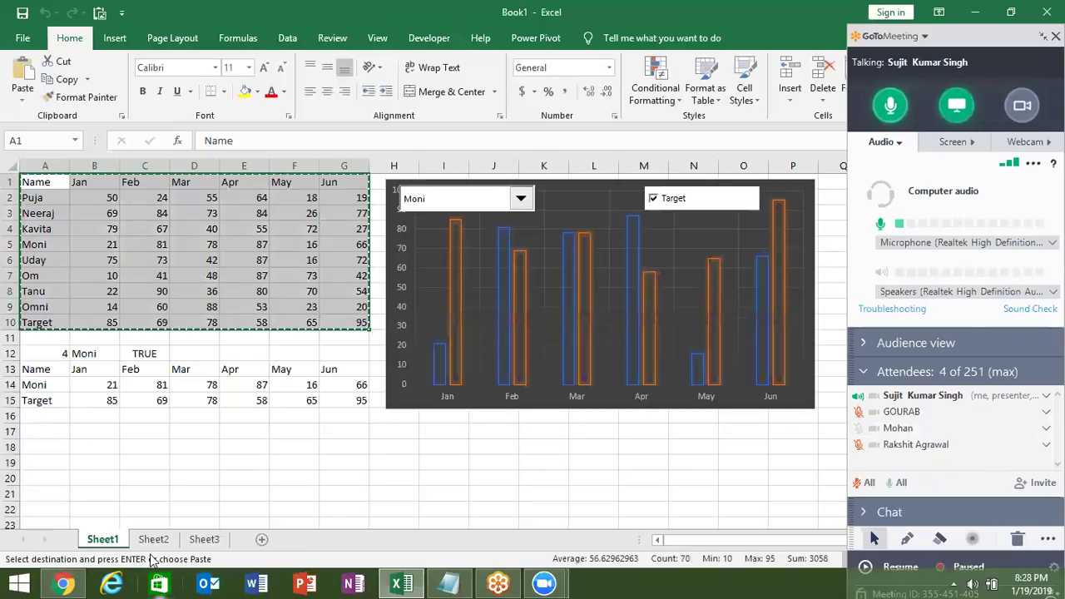
pyautogui.click(152, 539)
pyautogui.hotkey('ctrl', 'v')
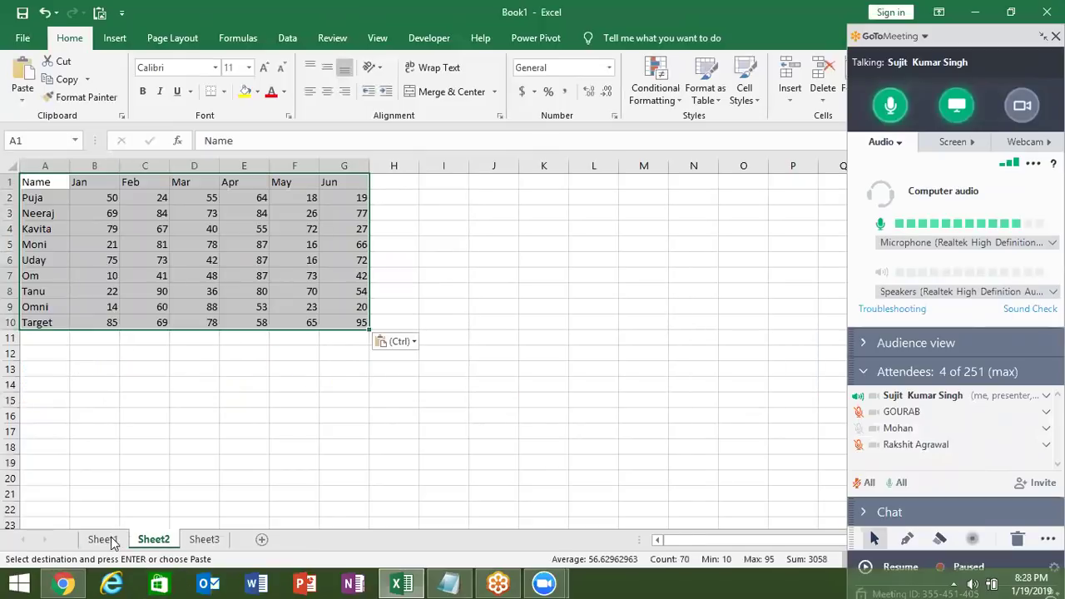
# On Sheet1 choose Neeraj in the chart's name drop-down, then return to Sheet2.
pyautogui.click(101, 539)
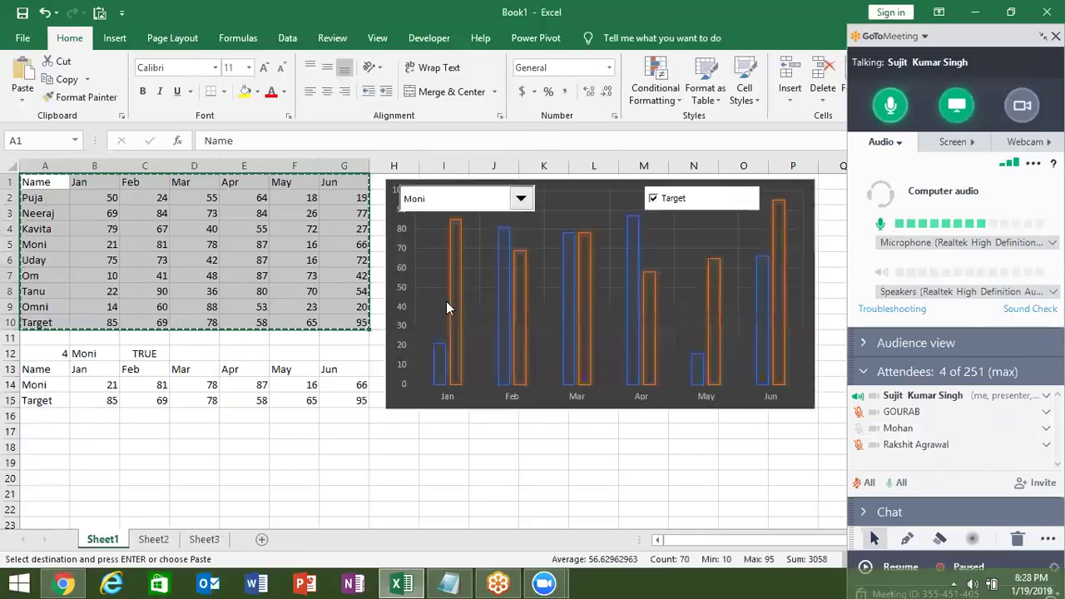
pyautogui.click(481, 205)
pyautogui.click(476, 231)
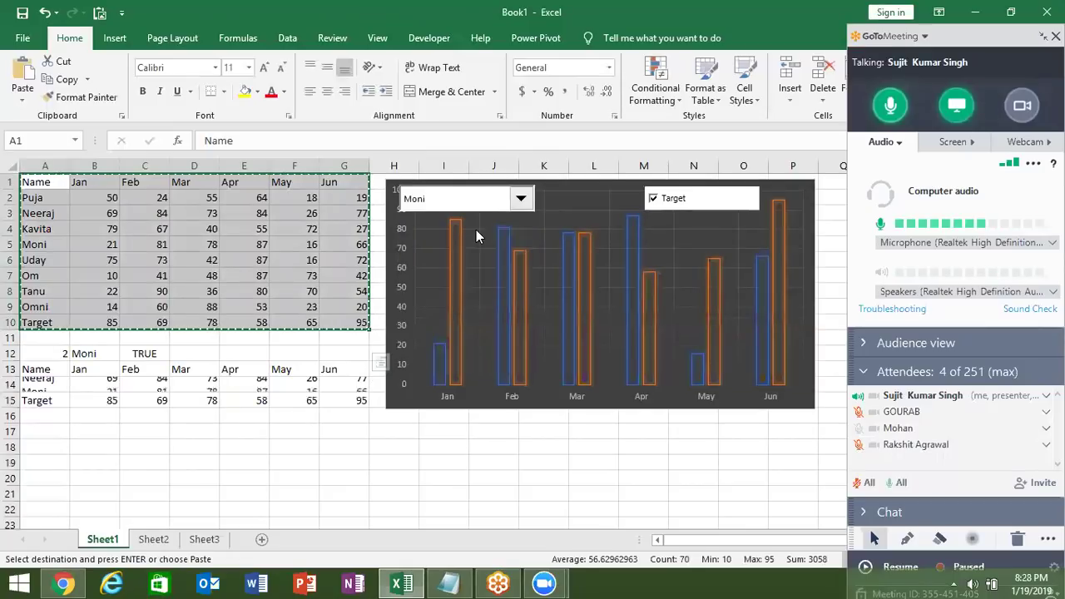
pyautogui.click(156, 540)
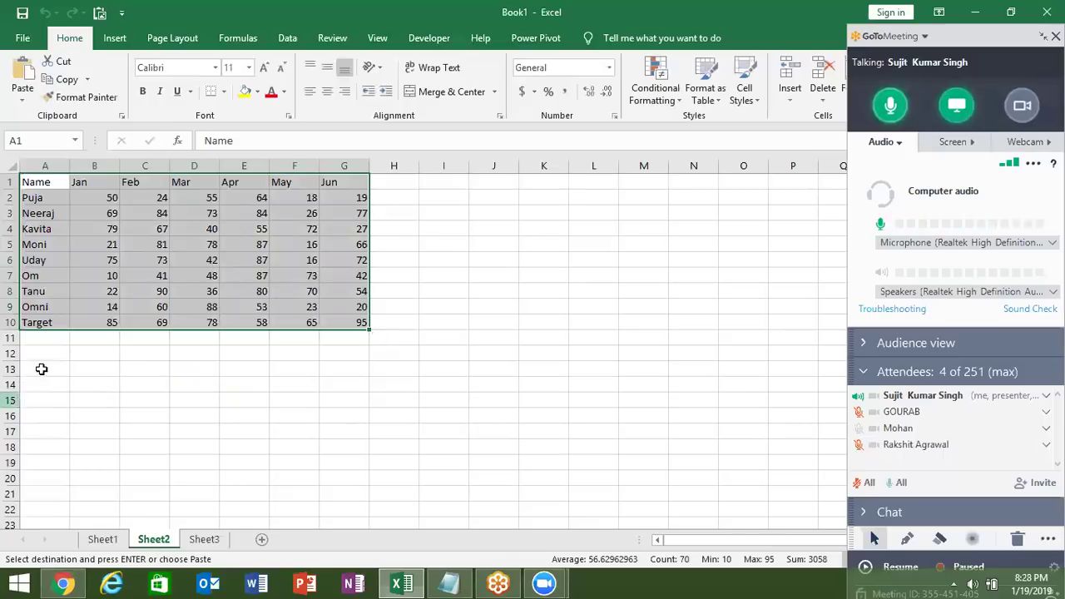
# Copy the header row A1:G1 to row 16 and enter 1 in both A15 and B15.
pyautogui.click(48, 194)
pyautogui.press('Up')
pyautogui.hotkey('ctrl', 'shift', 'Right')
pyautogui.hotkey('ctrl', 'c')
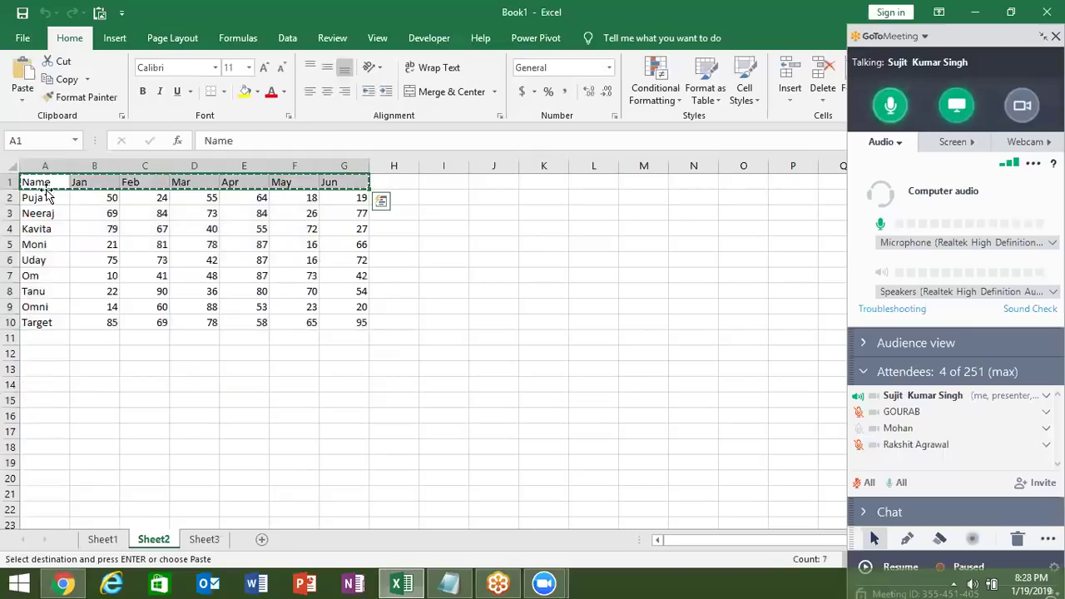
pyautogui.press('Down')
pyautogui.press('Down')
pyautogui.press('Down')
pyautogui.press('Down')
pyautogui.press('Down')
pyautogui.press('Down')
pyautogui.hotkey('ctrl', 'v')
pyautogui.press('Up')
pyautogui.write('1')
pyautogui.press('Right')
pyautogui.write('1')
pyautogui.press('Down')
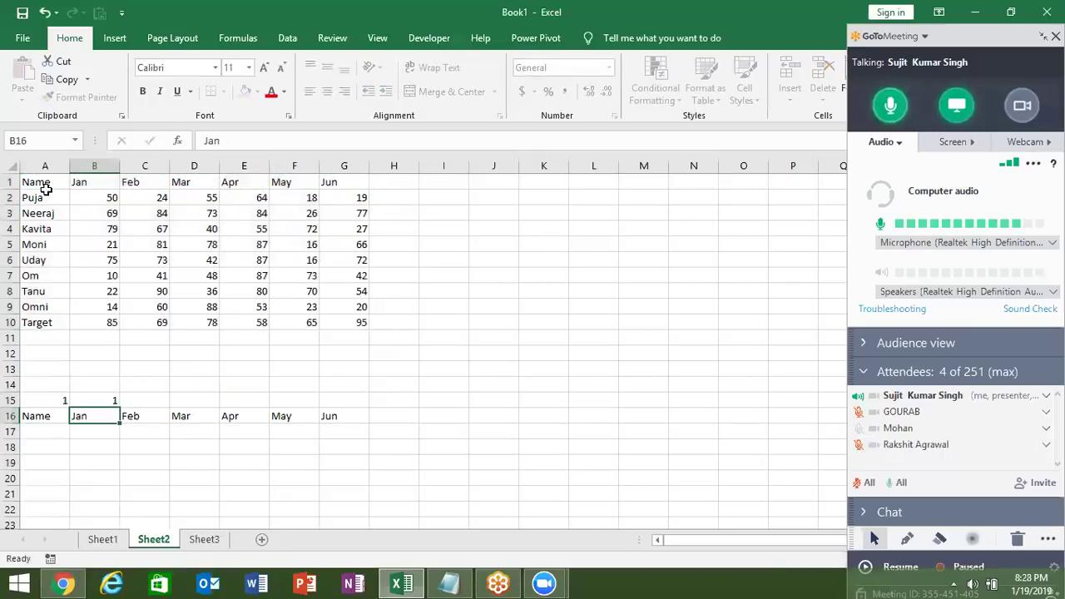
pyautogui.press('Left')
pyautogui.press('Down')
# Enter an OFFSET formula in A17 returning A1 shifted down by A15 rows.
pyautogui.write('=off')
pyautogui.press('Tab')
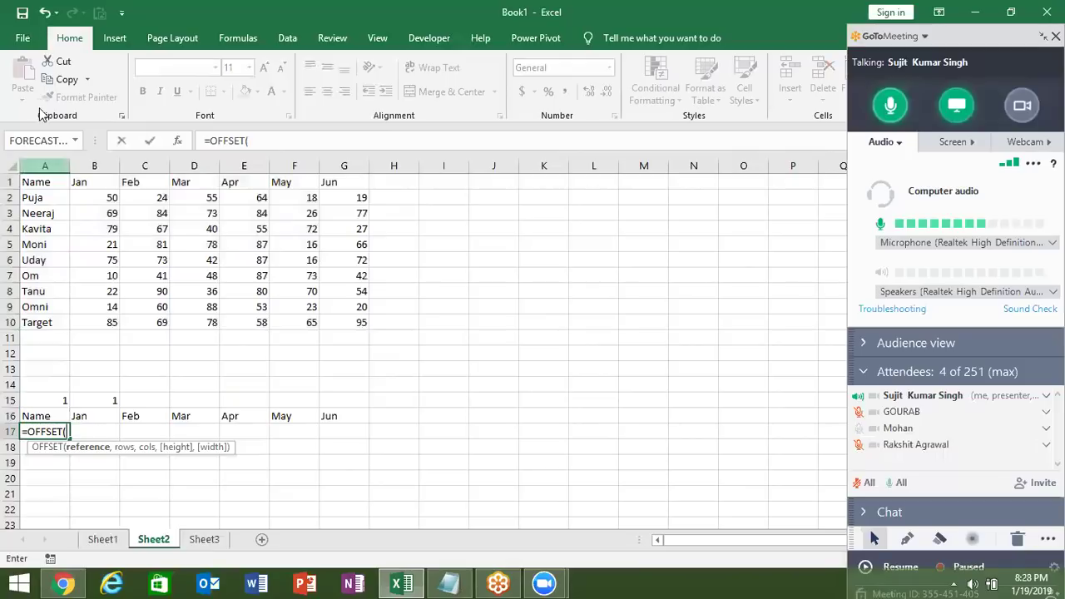
pyautogui.click(38, 182)
pyautogui.write(',')
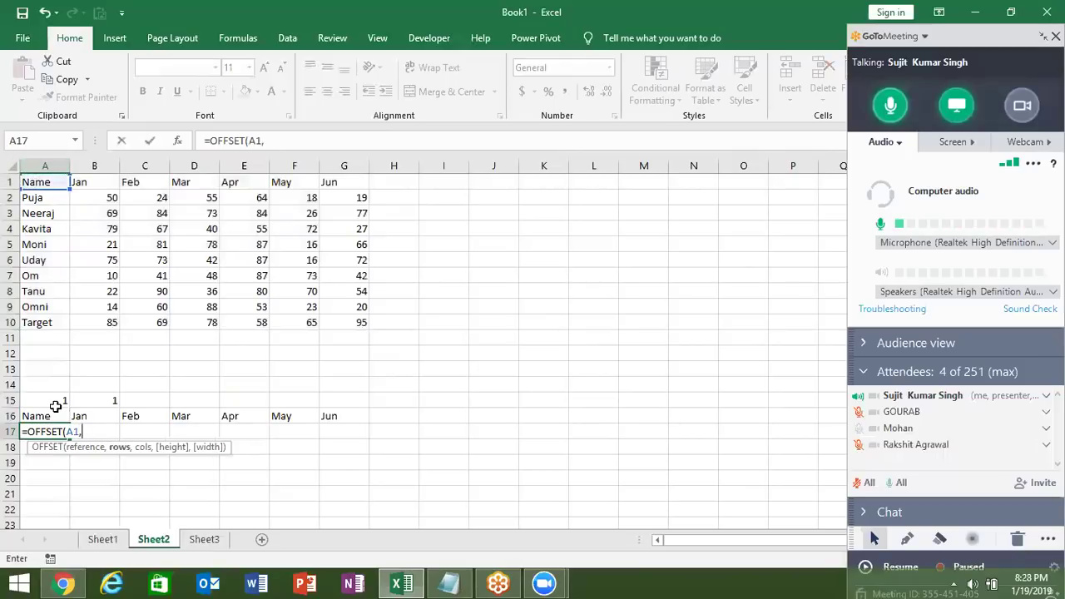
pyautogui.click(55, 406)
pyautogui.write(',0')
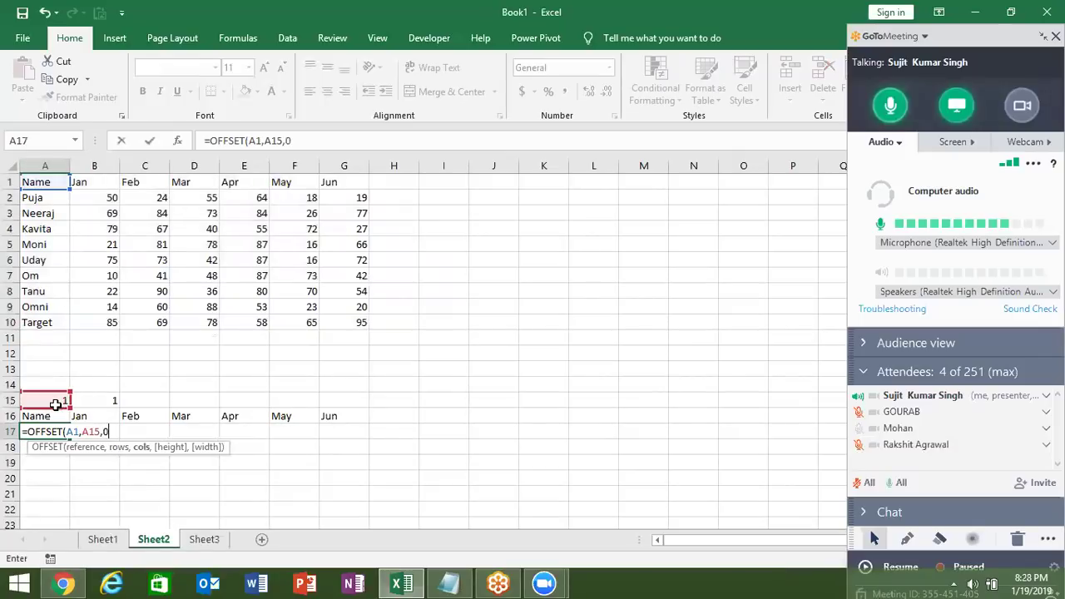
pyautogui.press('Return')
pyautogui.press('Up')
# Enter an OFFSET formula in A18 returning A1 shifted down by B15 rows.
pyautogui.press('Down')
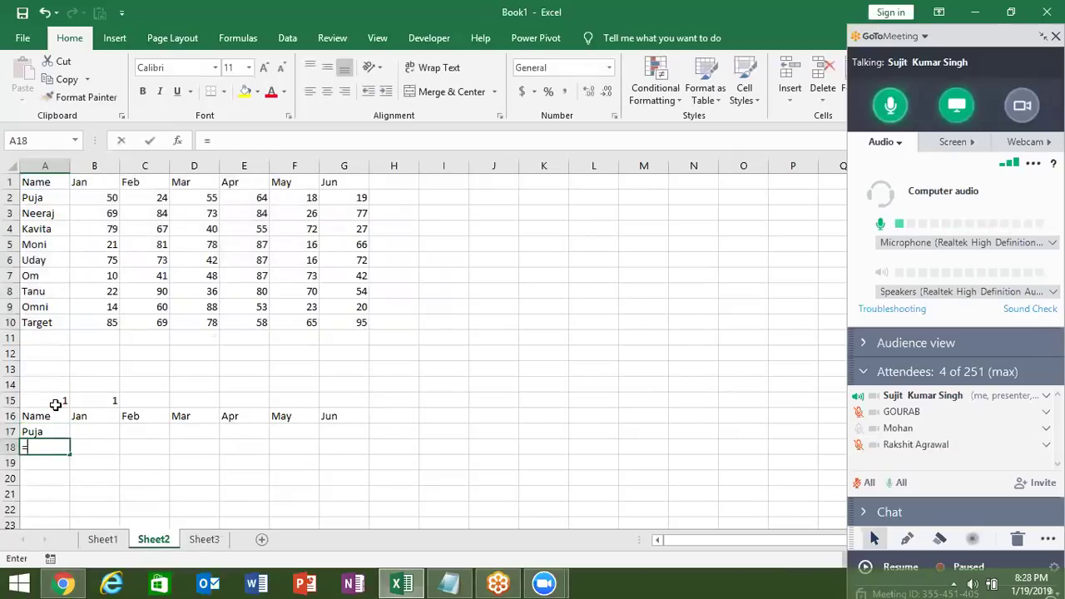
pyautogui.write('of')
pyautogui.press('Tab')
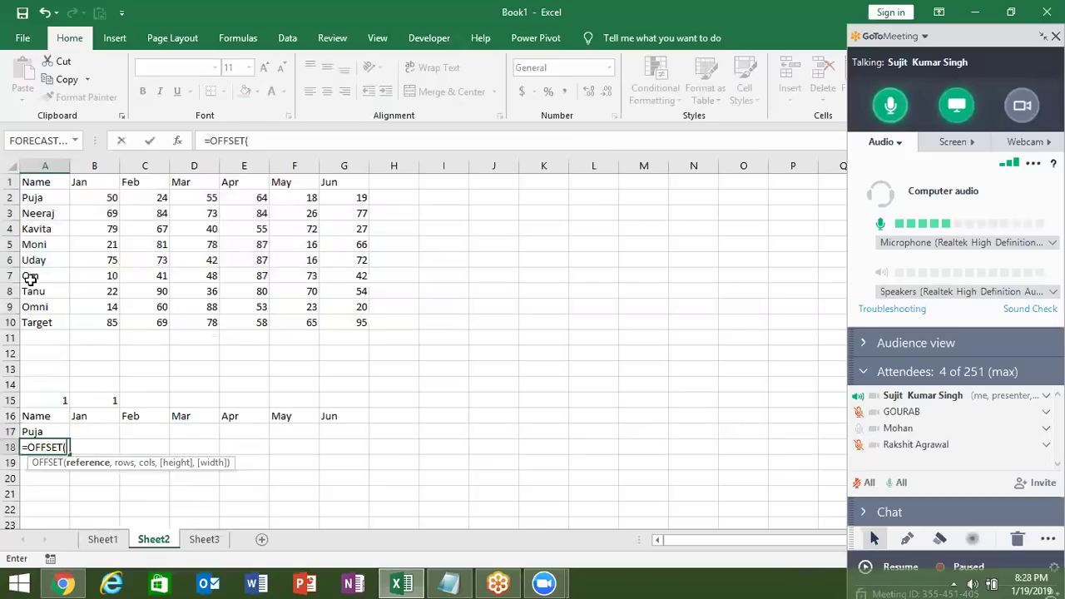
pyautogui.click(42, 182)
pyautogui.write(',')
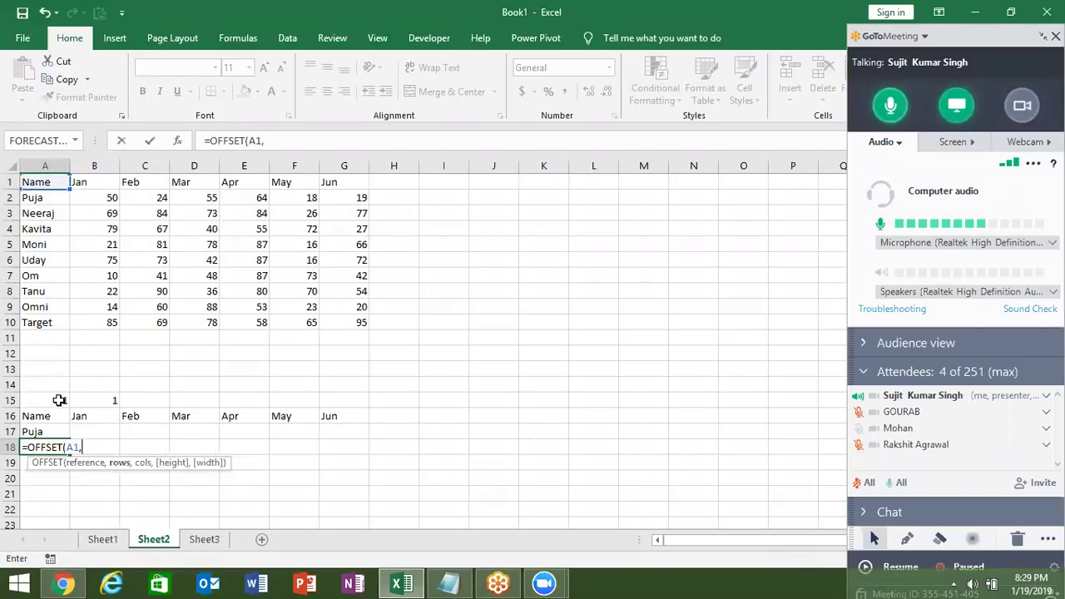
pyautogui.click(59, 400)
pyautogui.write(',')
pyautogui.press('Return')
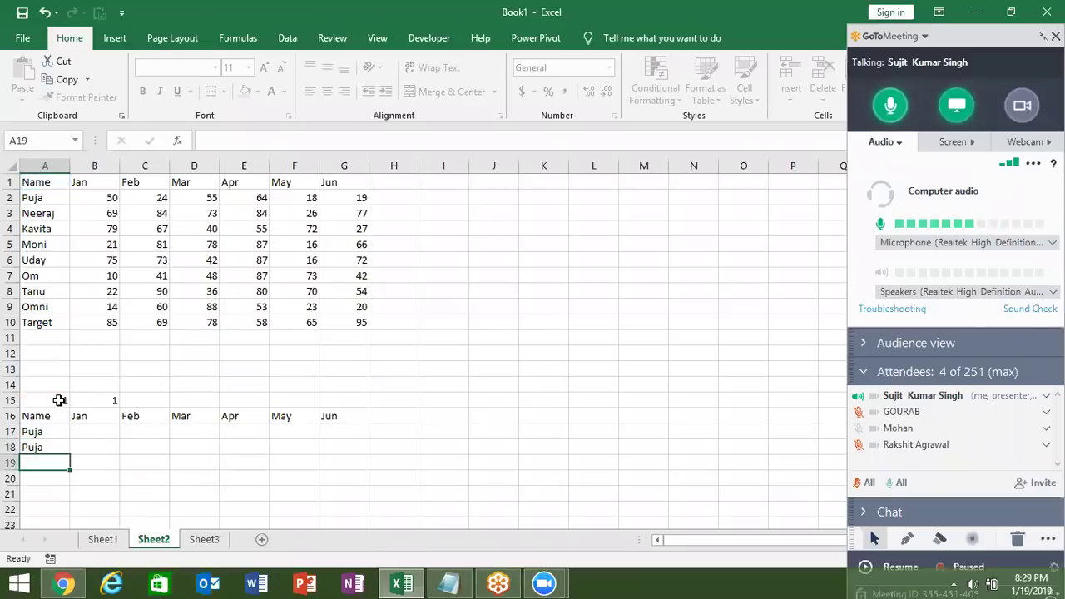
pyautogui.press('Up')
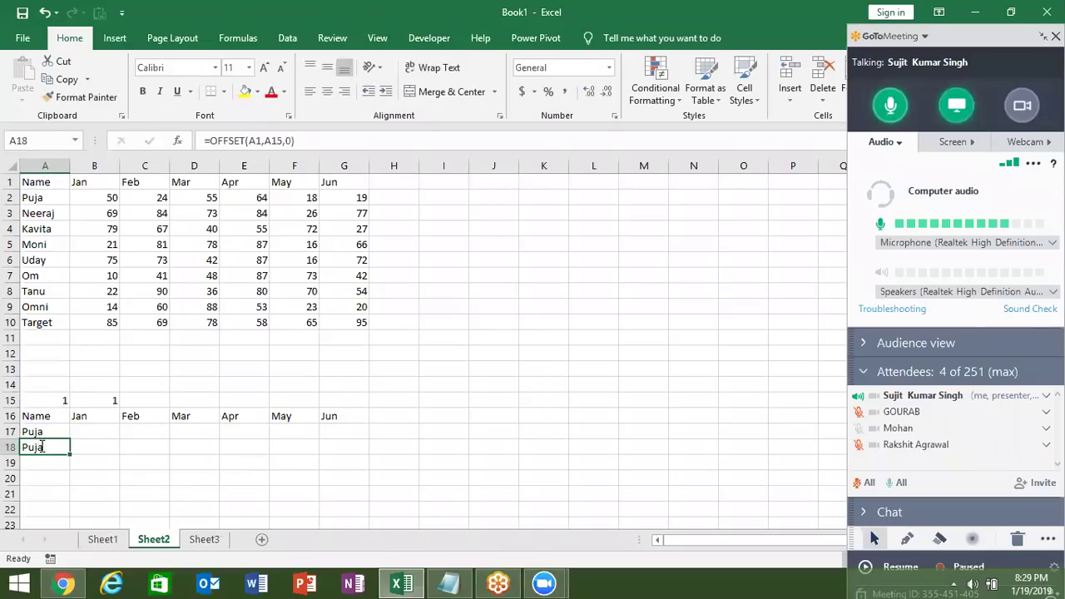
pyautogui.doubleClick(41, 447)
pyautogui.moveTo(53, 403); pyautogui.dragTo(103, 402)
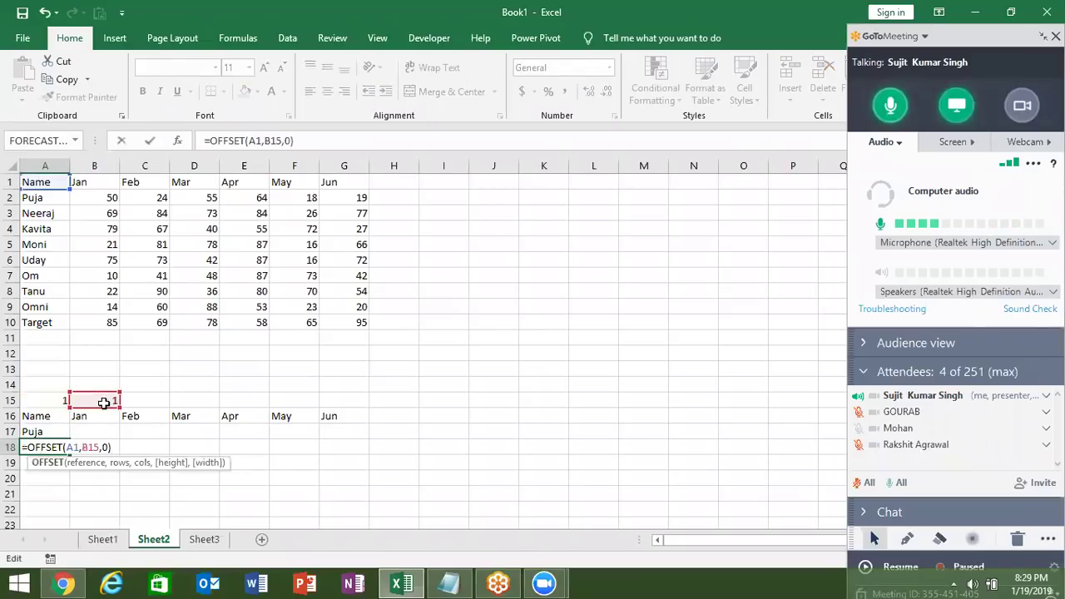
pyautogui.press('Return')
# Make the offsets absolute: $A$15 in A17 and $B$15 in A18.
pyautogui.click(61, 429)
pyautogui.write('=OFFSET(A1,A15,0)')
pyautogui.click(277, 141)
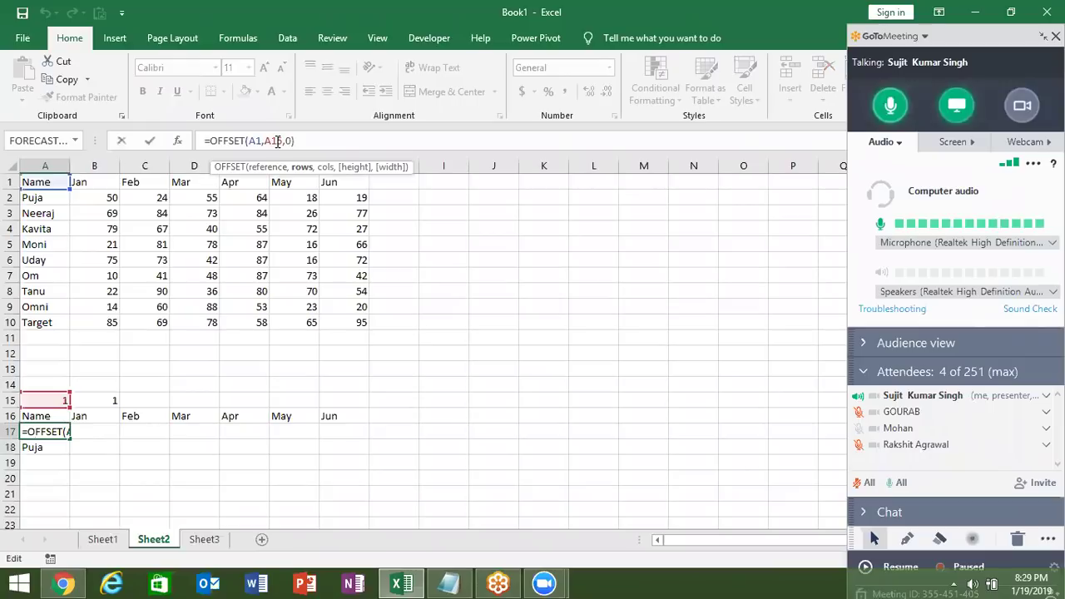
pyautogui.press('F4')
pyautogui.press('Return')
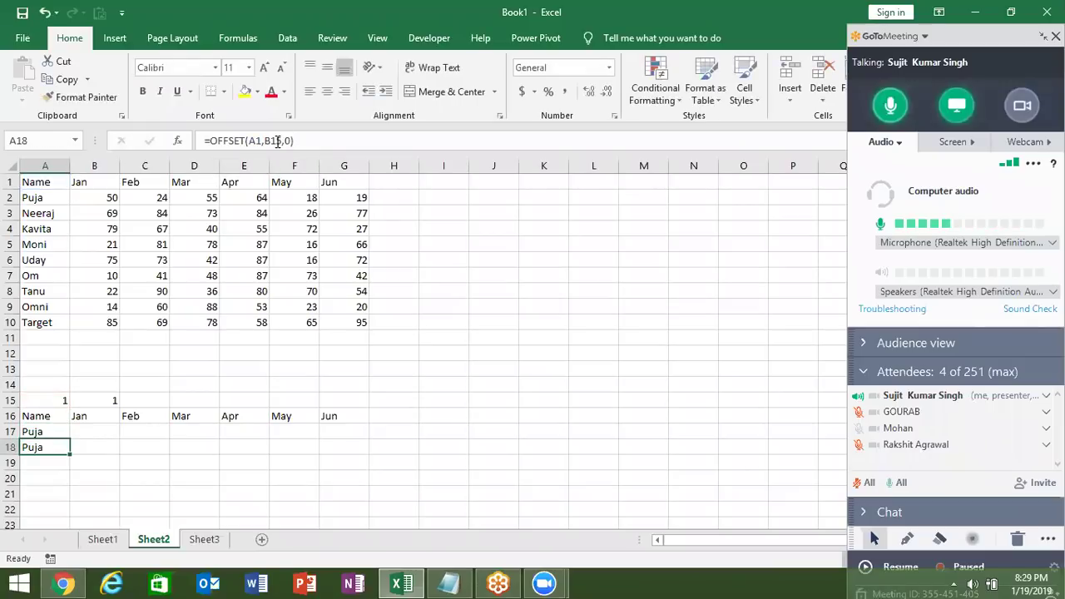
pyautogui.click(277, 140)
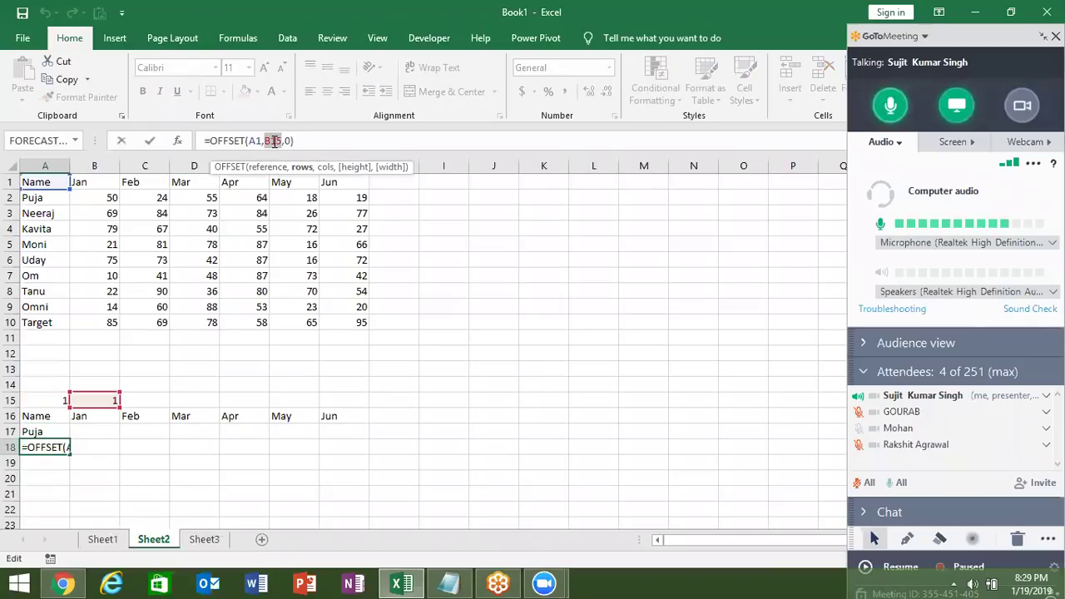
pyautogui.press('F4')
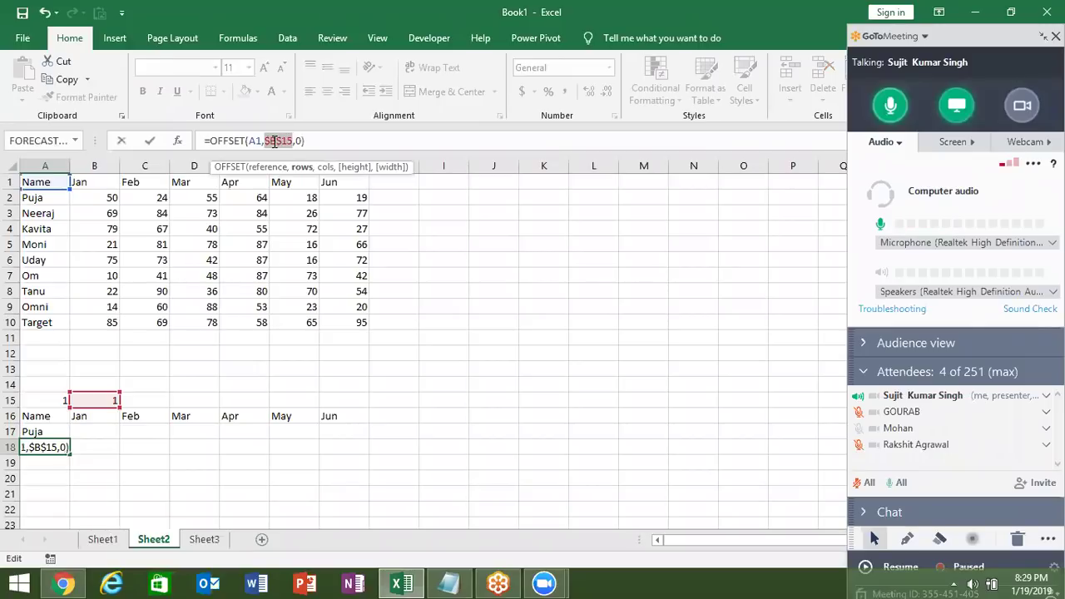
pyautogui.press('Return')
# Fill the A17:A18 OFFSET formulas across to column G and set B15 to 2.
pyautogui.press('Up')
pyautogui.hotkey('shift', 'Up')
pyautogui.hotkey('shift', 'Right')
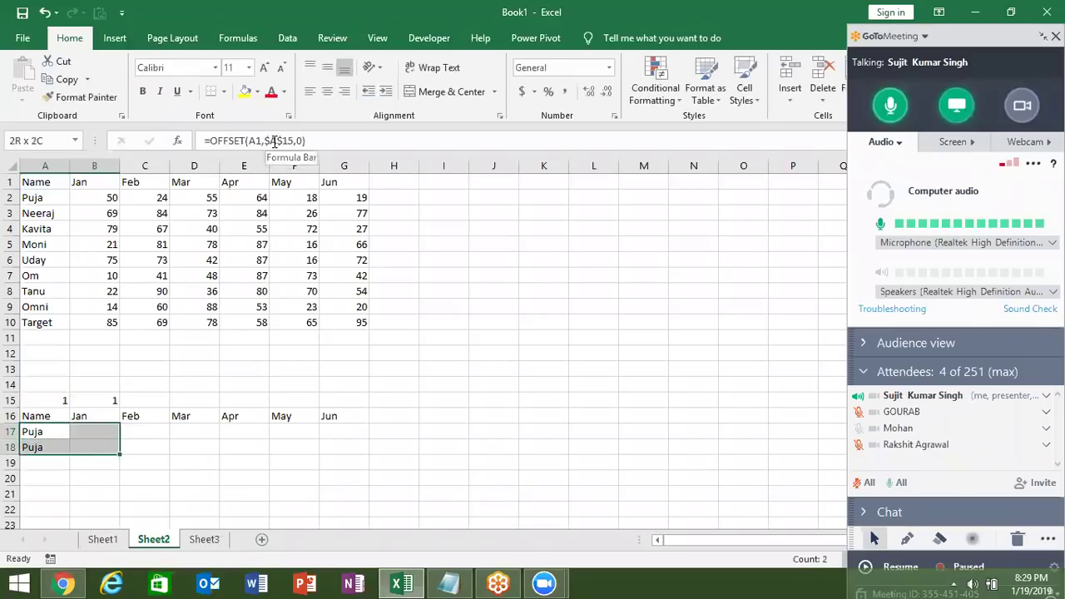
pyautogui.hotkey('shift', 'Right')
pyautogui.hotkey('shift', 'Right')
pyautogui.hotkey('shift', 'Right')
pyautogui.hotkey('ctrl', 'r')
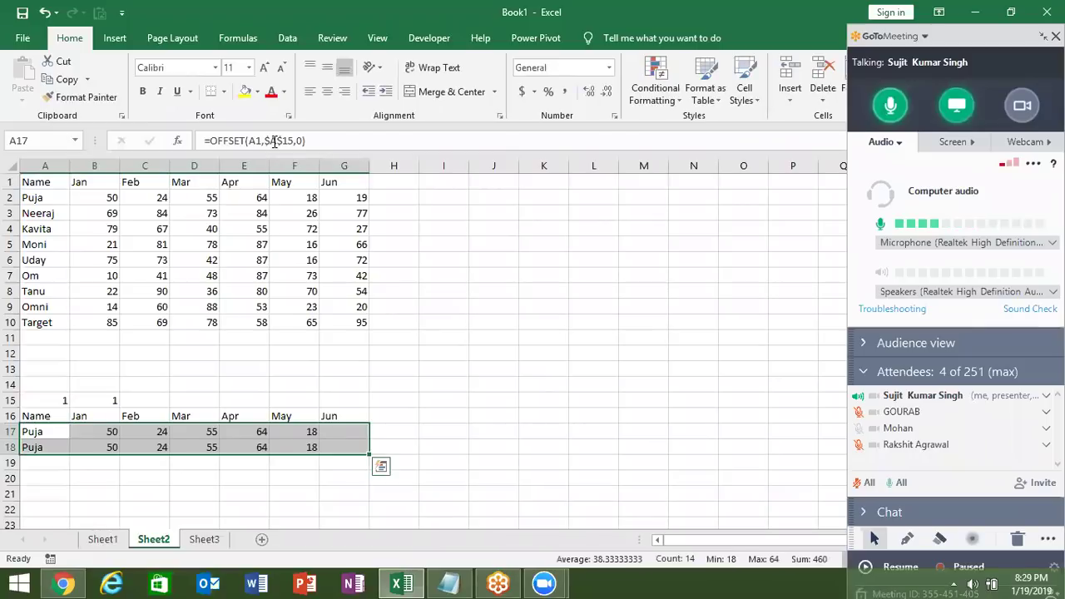
pyautogui.click(95, 399)
pyautogui.write('2')
pyautogui.press('Return')
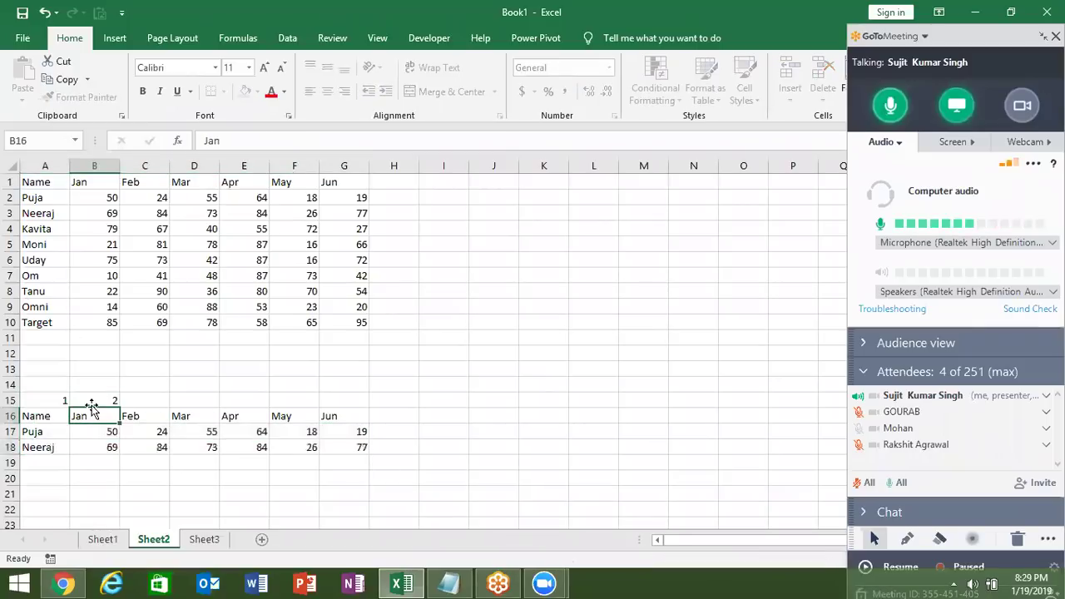
# Chart A16:G18 as a clustered column chart and widen it to the right.
pyautogui.click(50, 415)
pyautogui.moveTo(279, 422); pyautogui.dragTo(345, 447)
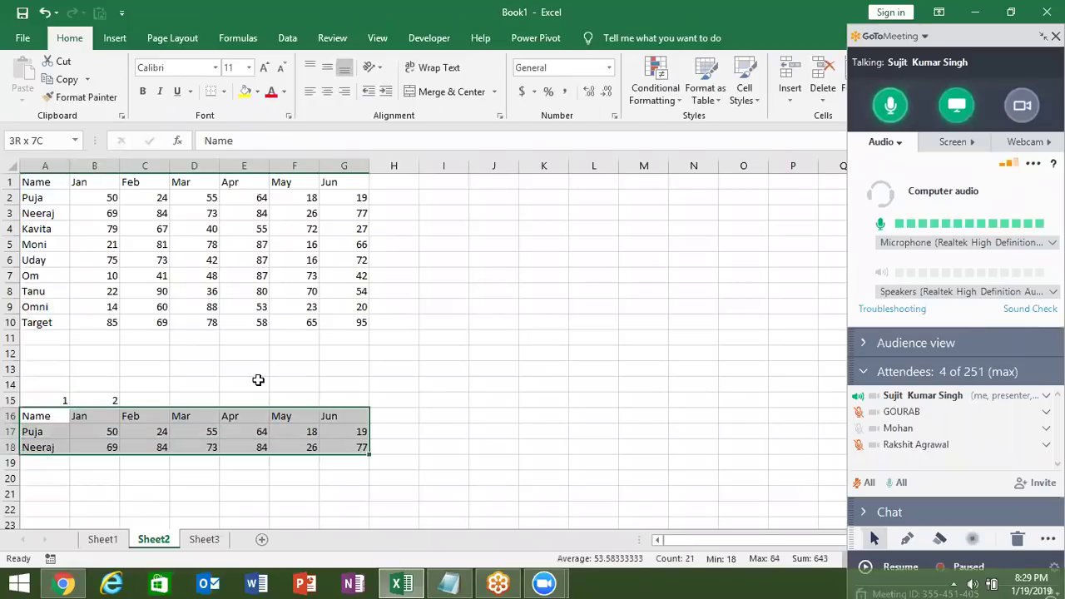
pyautogui.click(116, 39)
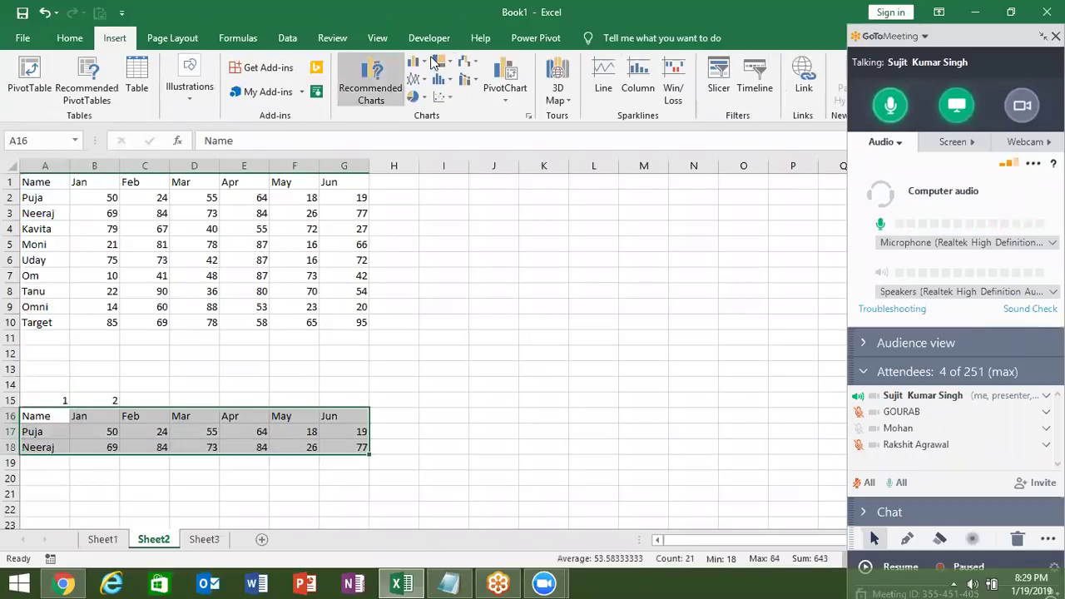
pyautogui.click(416, 61)
pyautogui.click(429, 101)
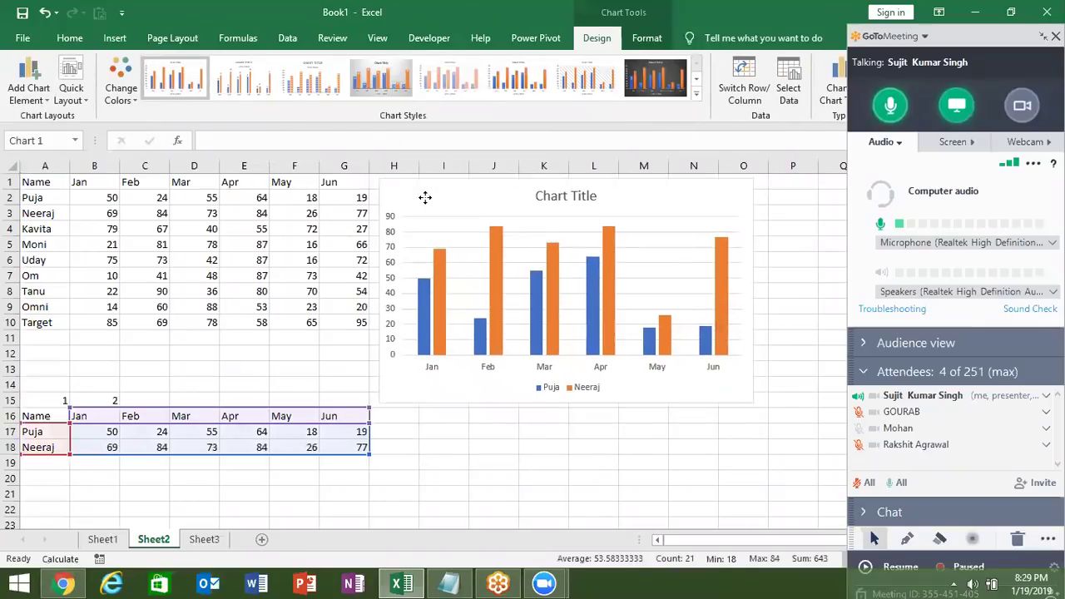
pyautogui.moveTo(753, 402); pyautogui.dragTo(846, 405)
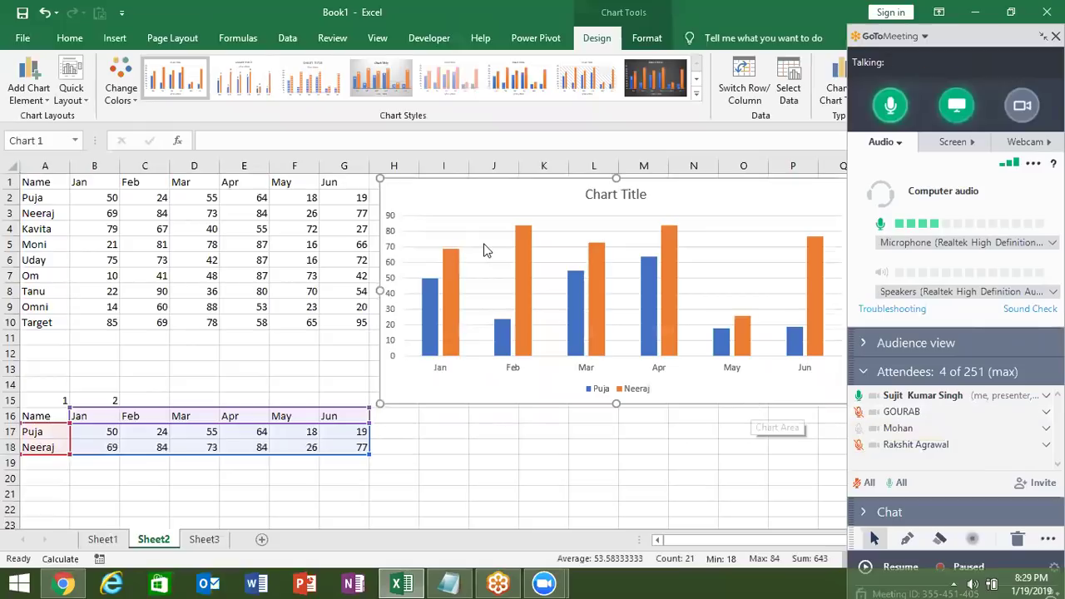
pyautogui.click(79, 103)
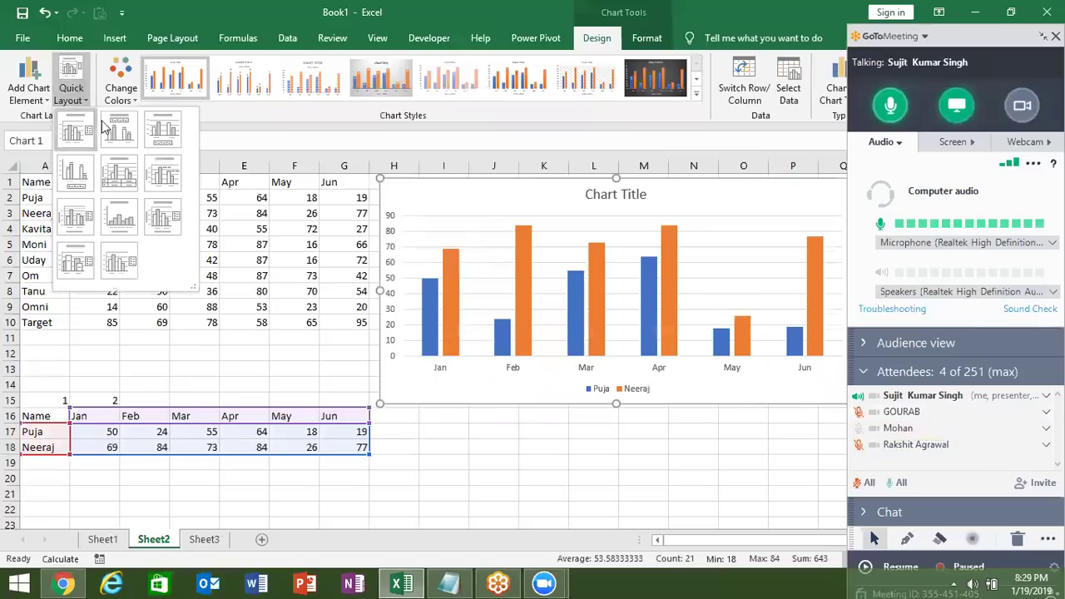
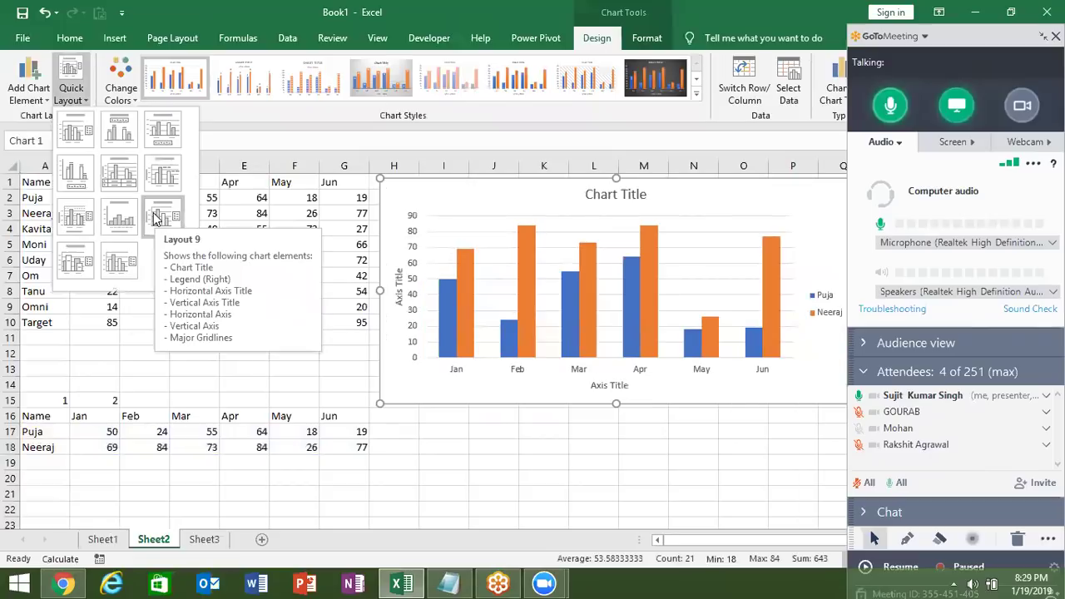
# Apply Quick Layout 9 to give the column chart axis titles and a legend.
pyautogui.click(156, 218)
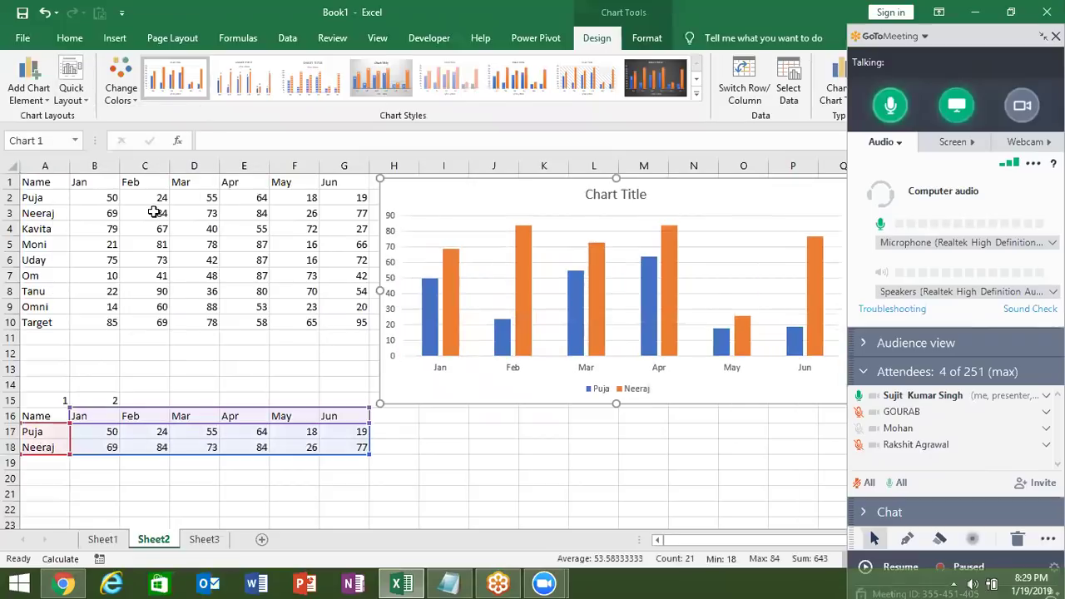
pyautogui.click(710, 425)
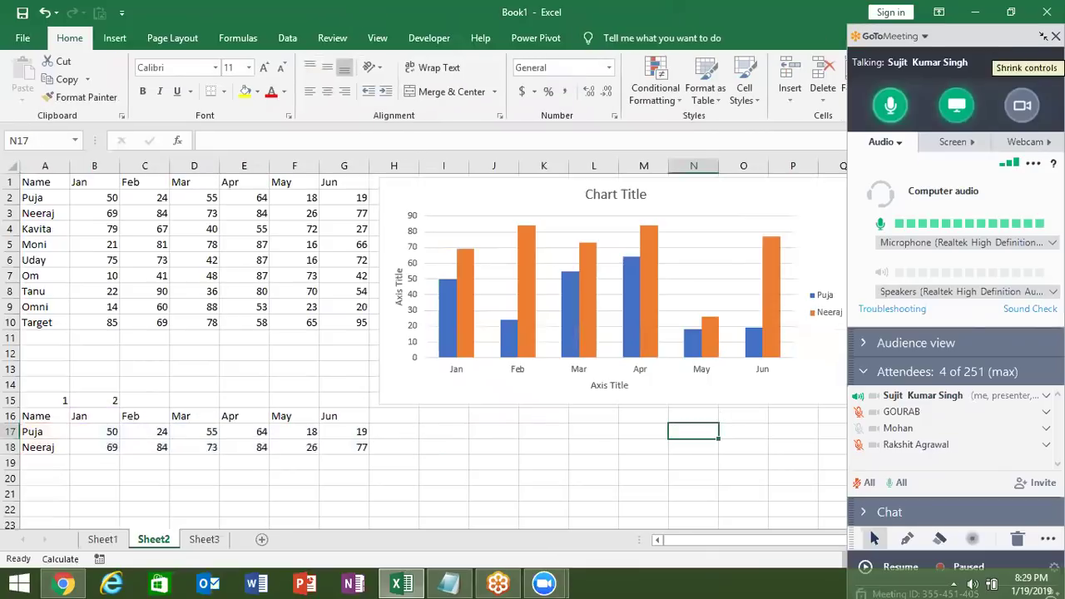
pyautogui.click(1043, 36)
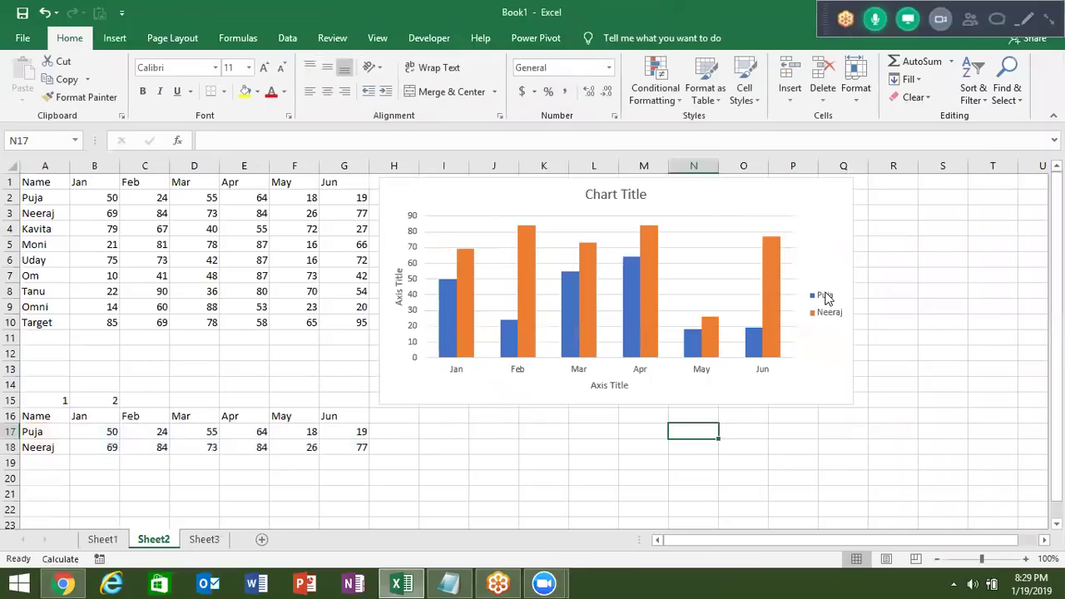
# Move the chart legend below the plot, beneath the month labels.
pyautogui.click(815, 290)
pyautogui.moveTo(797, 310); pyautogui.dragTo(508, 397)
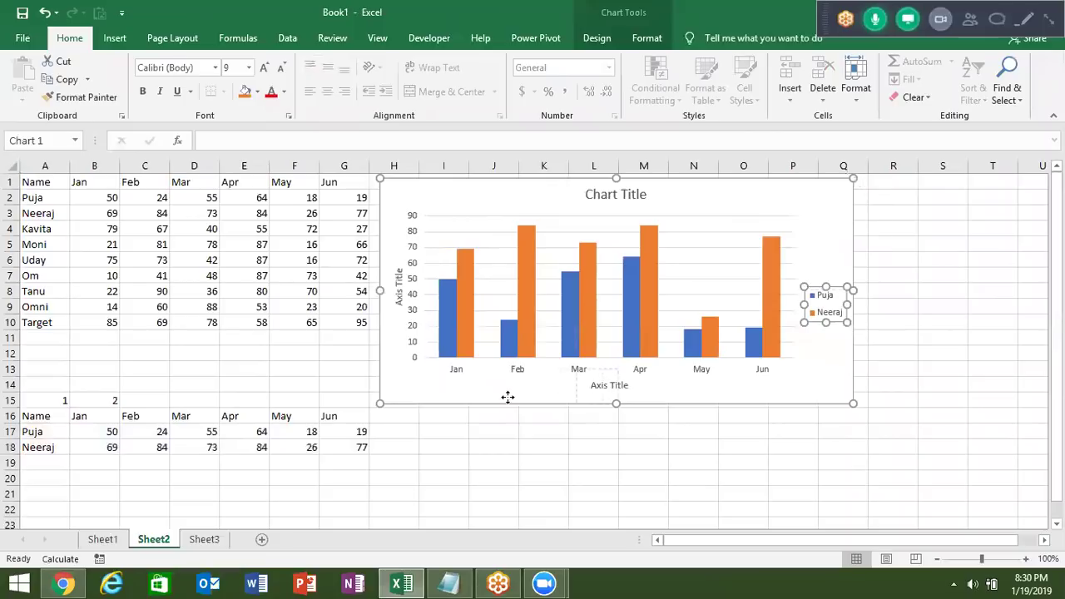
pyautogui.moveTo(439, 391)
pyautogui.mouseDown()
pyautogui.moveTo(540, 386)
pyautogui.moveTo(487, 380)
pyautogui.mouseUp()
# Delete the chart title, then undo to restore it.
pyautogui.click(646, 207)
pyautogui.click(636, 200)
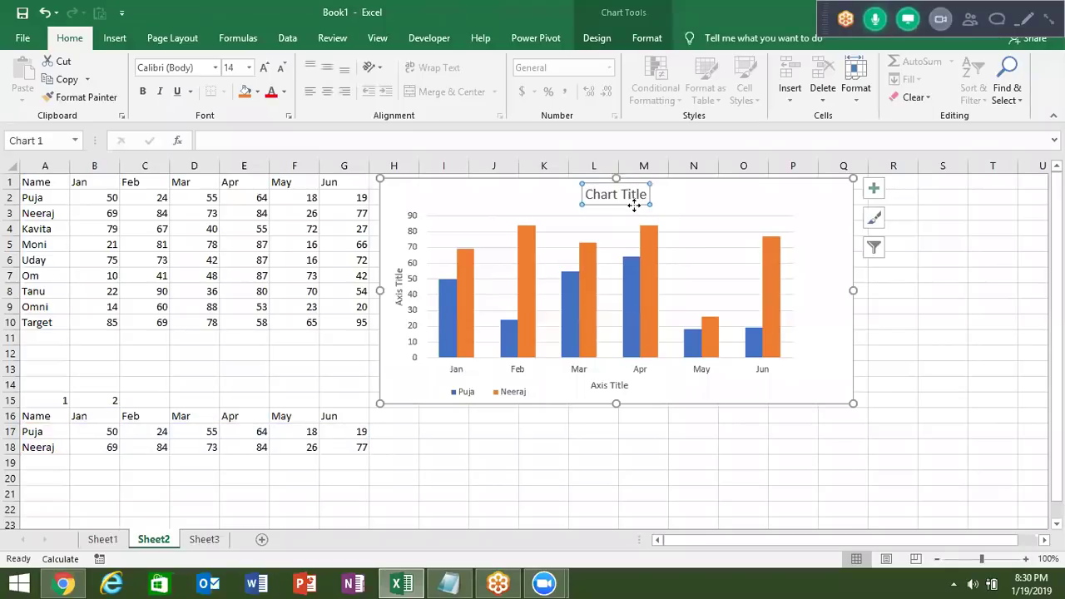
pyautogui.press('Delete')
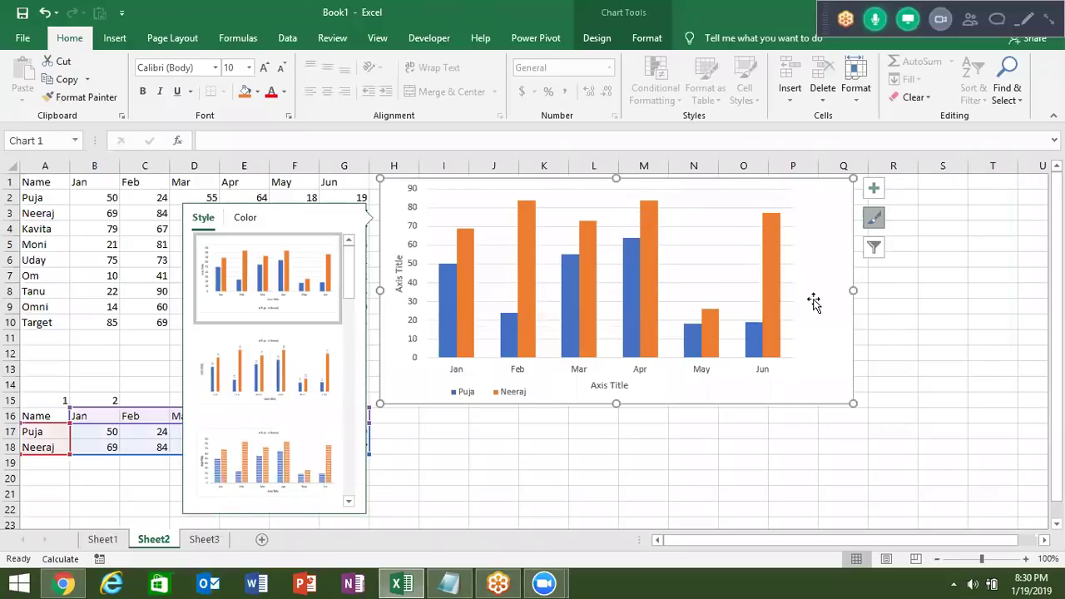
pyautogui.press('Escape')
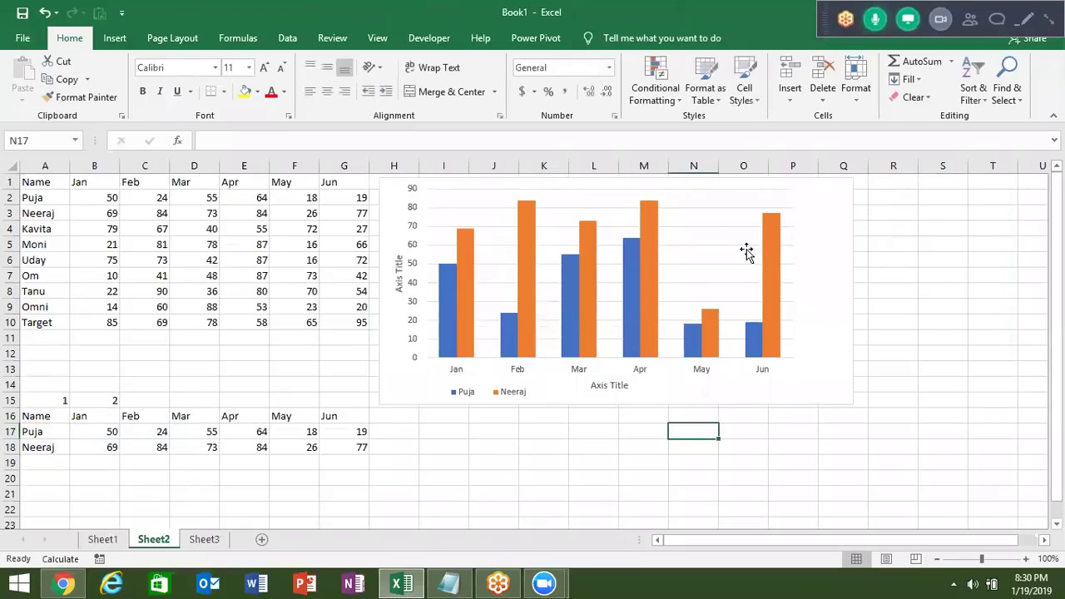
pyautogui.click(808, 252)
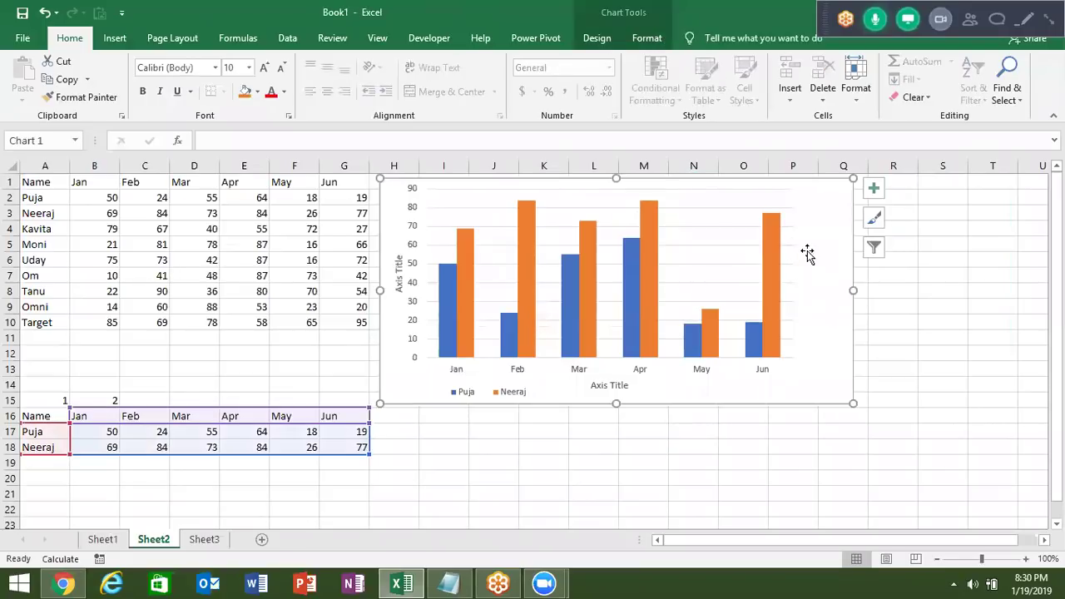
pyautogui.hotkey('ctrl', 'z')
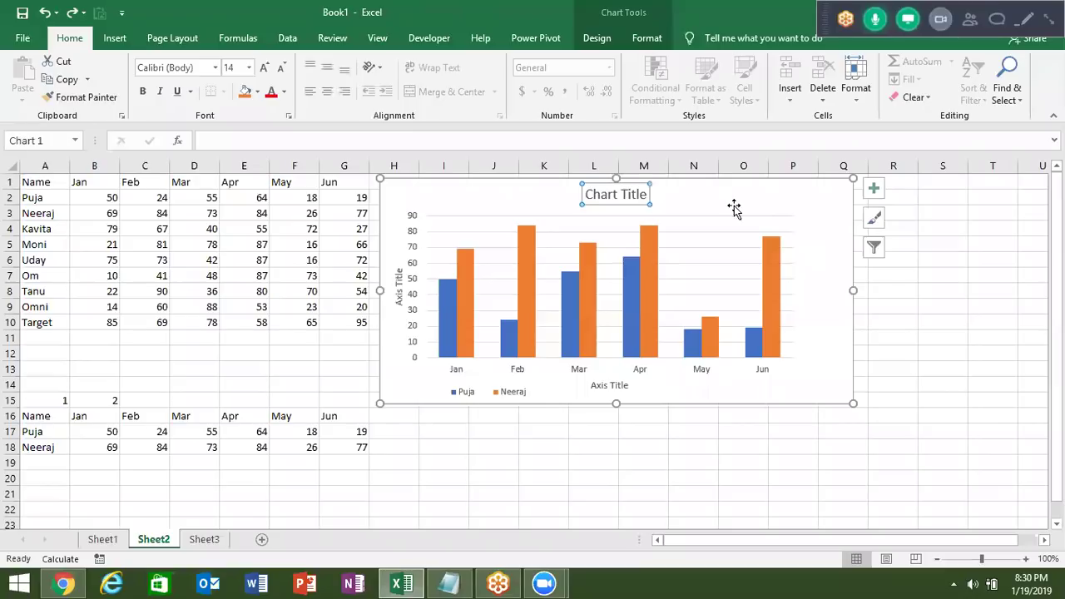
# Replace the chart title text with 'VS'.
pyautogui.click(733, 208)
pyautogui.click(636, 194)
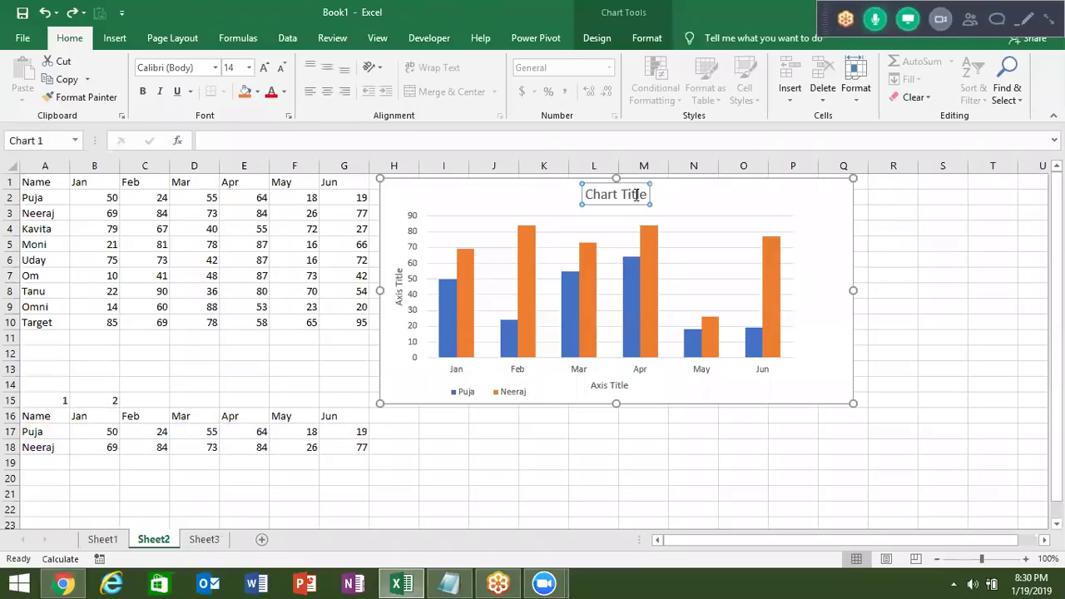
pyautogui.doubleClick(636, 193)
pyautogui.click(646, 194)
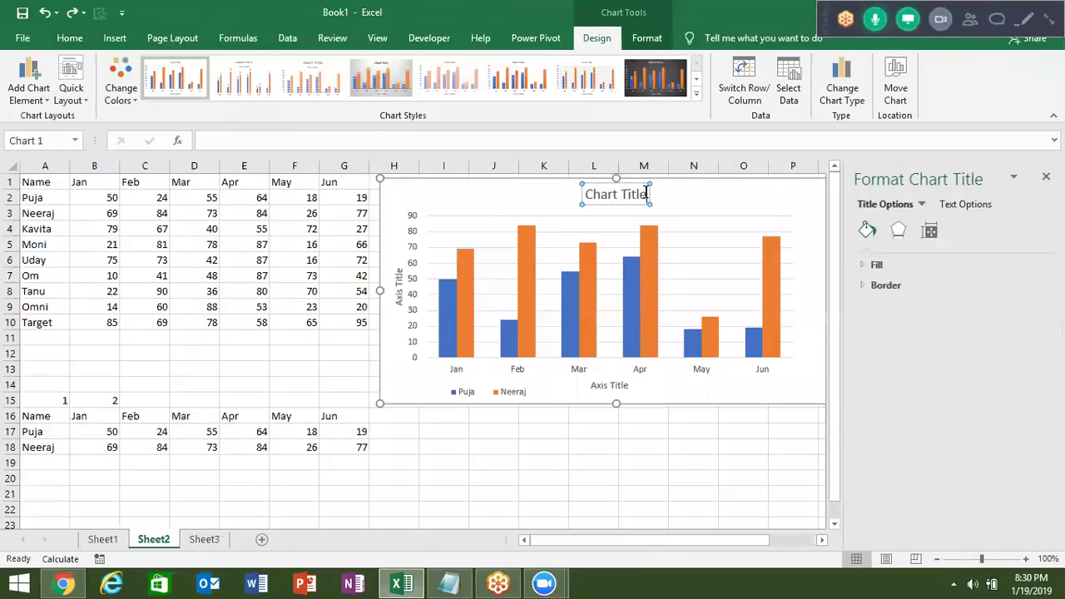
pyautogui.tripleClick(590, 194)
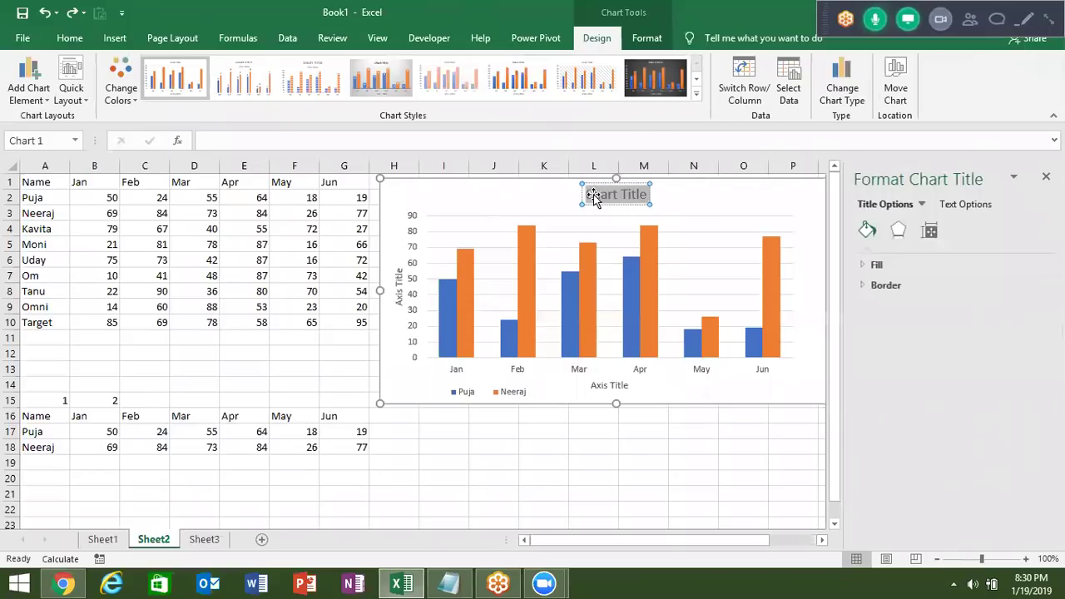
pyautogui.write('VS')
pyautogui.click(577, 198)
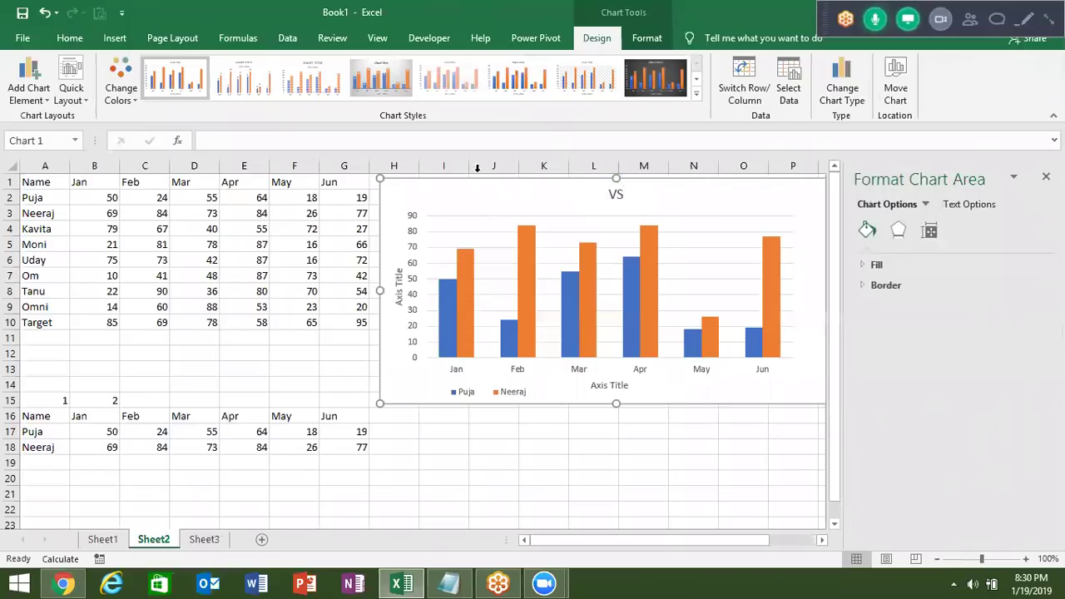
# Draw a Combo Box form control at the chart's top-left.
pyautogui.click(455, 39)
pyautogui.click(337, 87)
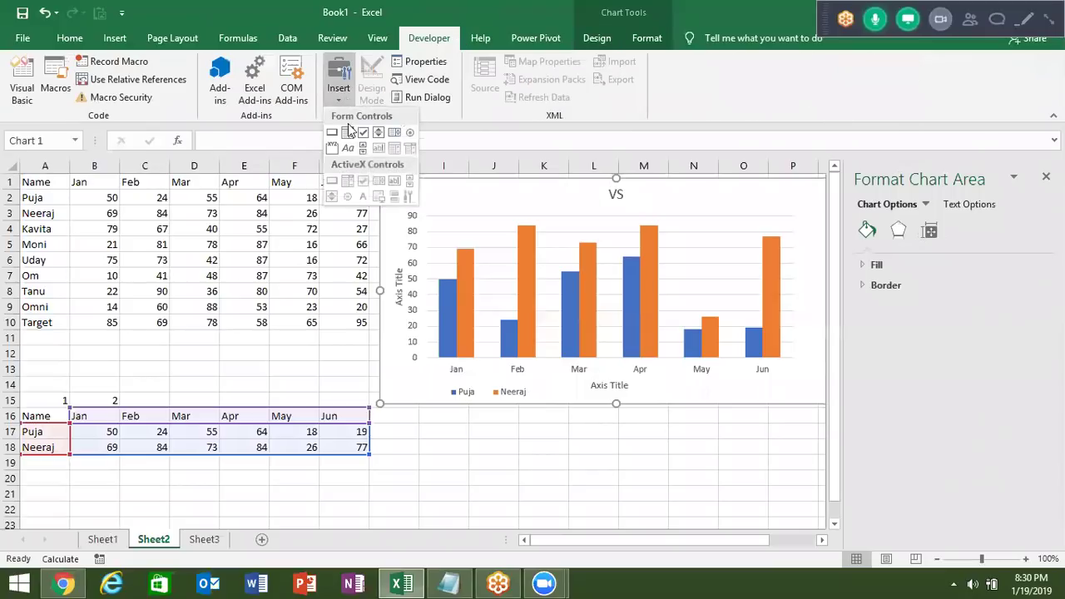
pyautogui.click(349, 133)
pyautogui.moveTo(398, 187); pyautogui.dragTo(562, 202)
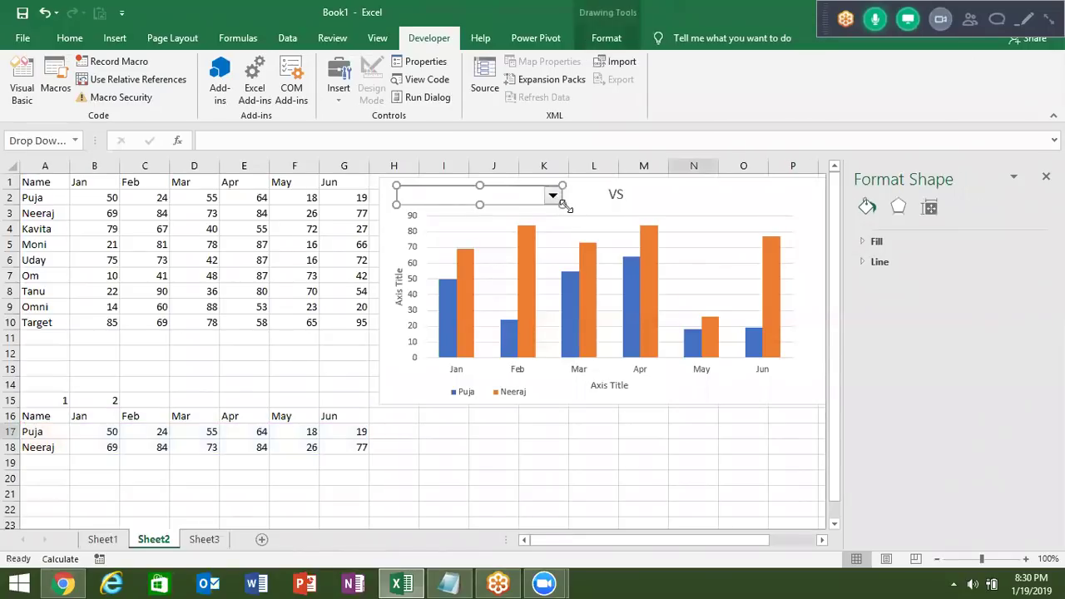
# Set the drop-down's input range to $A$2:$A$10 and its cell link to $A$15.
pyautogui.click(488, 204)
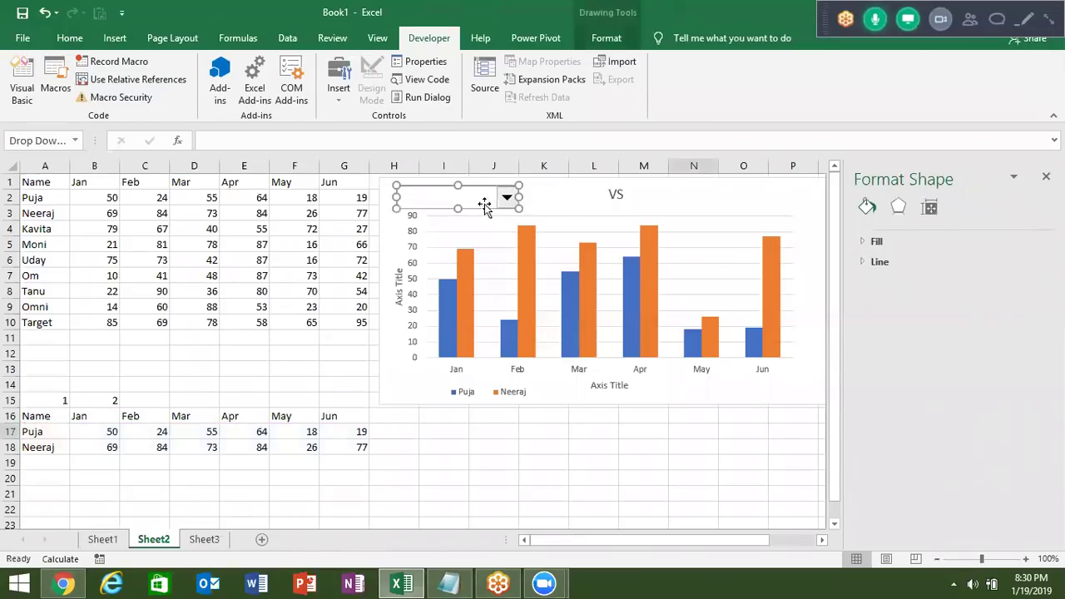
pyautogui.rightClick(469, 207)
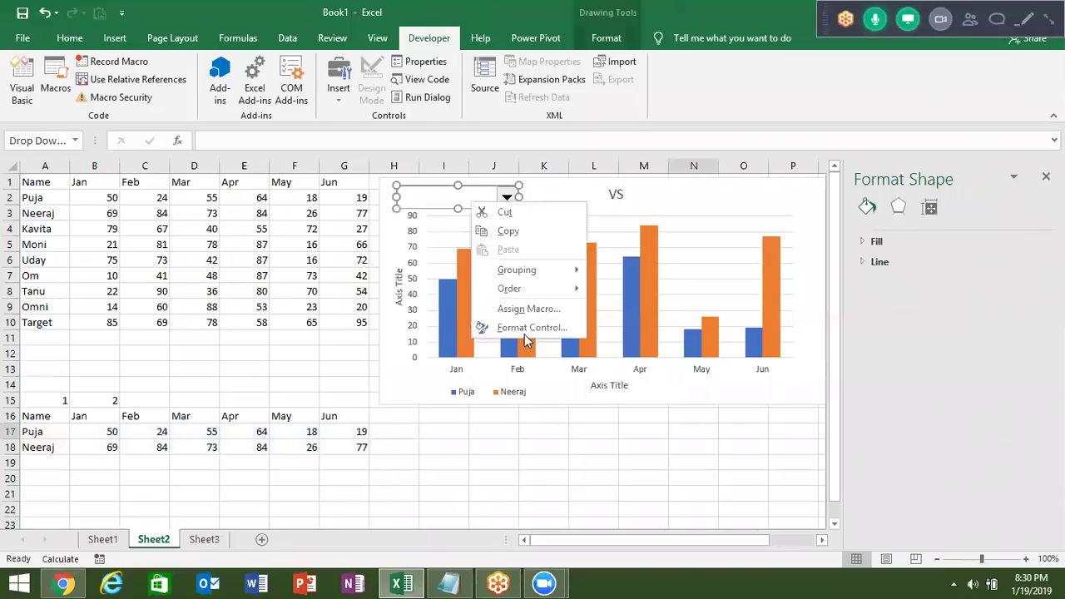
pyautogui.click(527, 332)
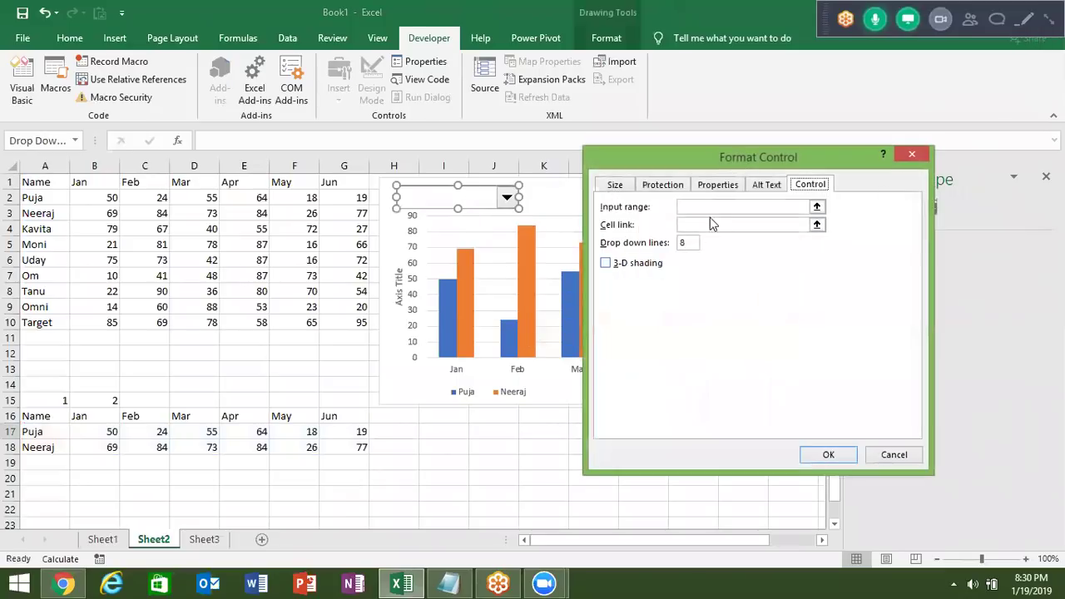
pyautogui.click(706, 206)
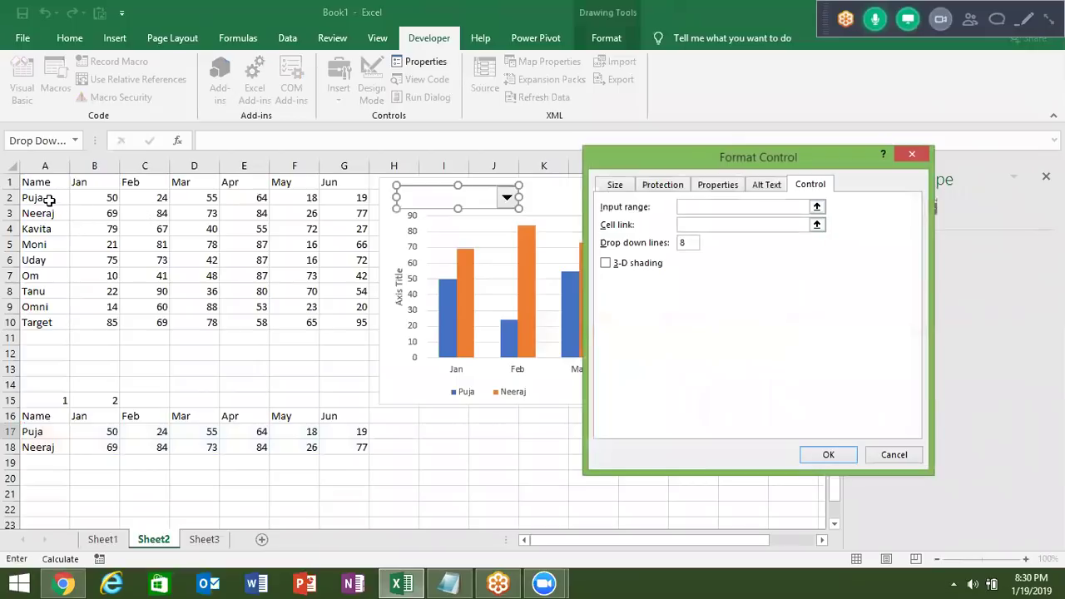
pyautogui.moveTo(47, 199); pyautogui.dragTo(57, 323)
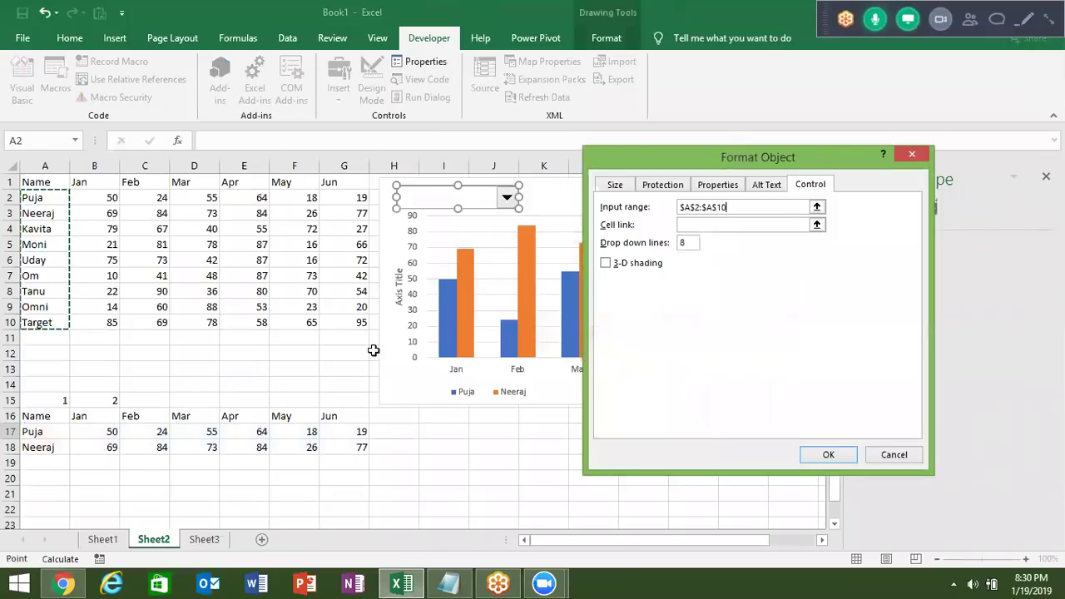
pyautogui.click(709, 224)
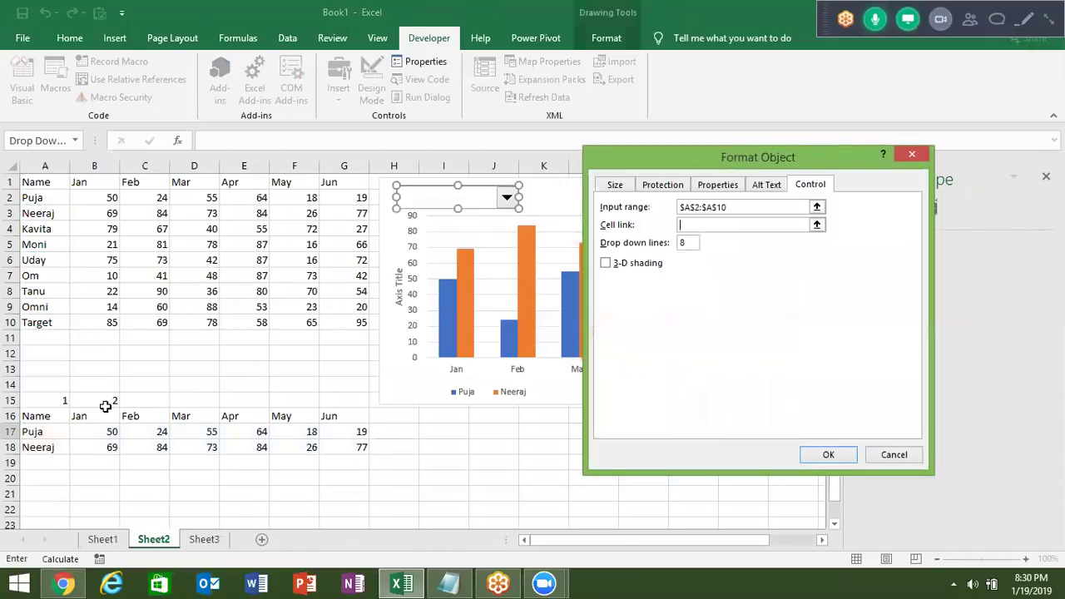
pyautogui.click(60, 401)
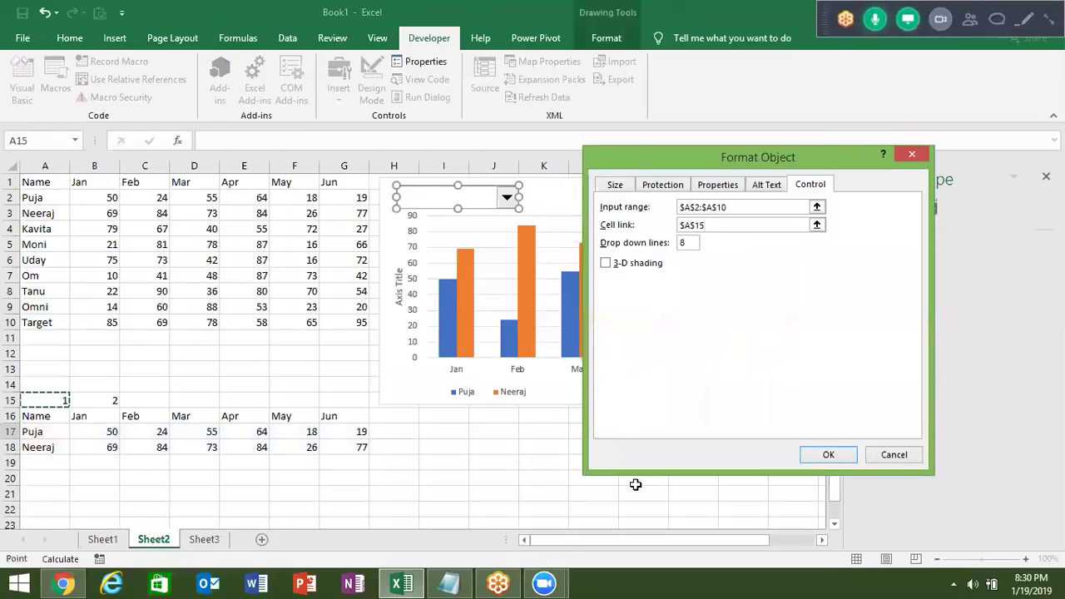
pyautogui.click(607, 263)
pyautogui.click(828, 454)
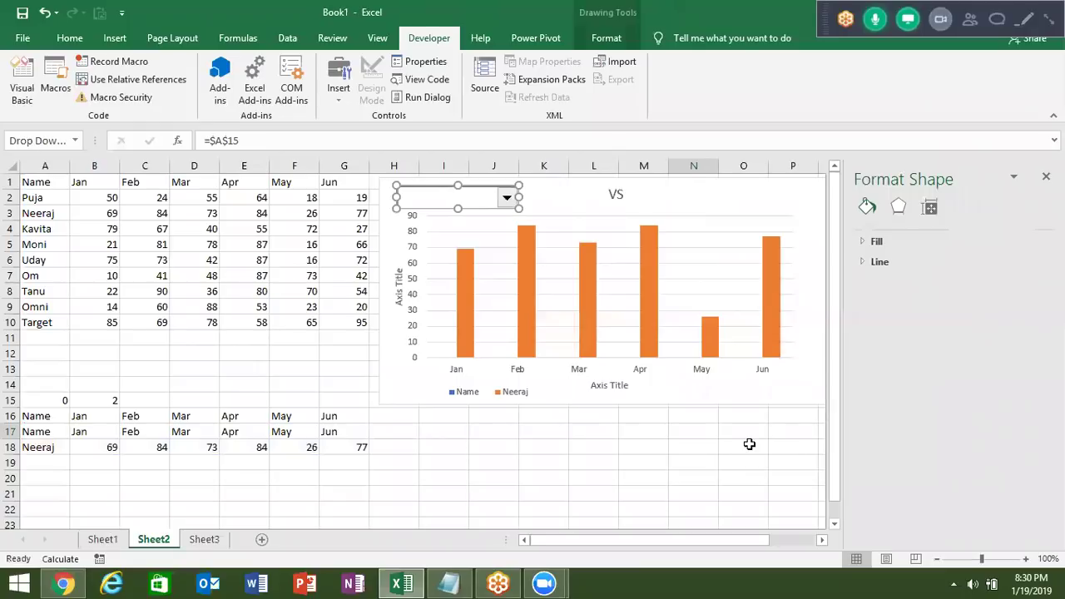
pyautogui.click(749, 444)
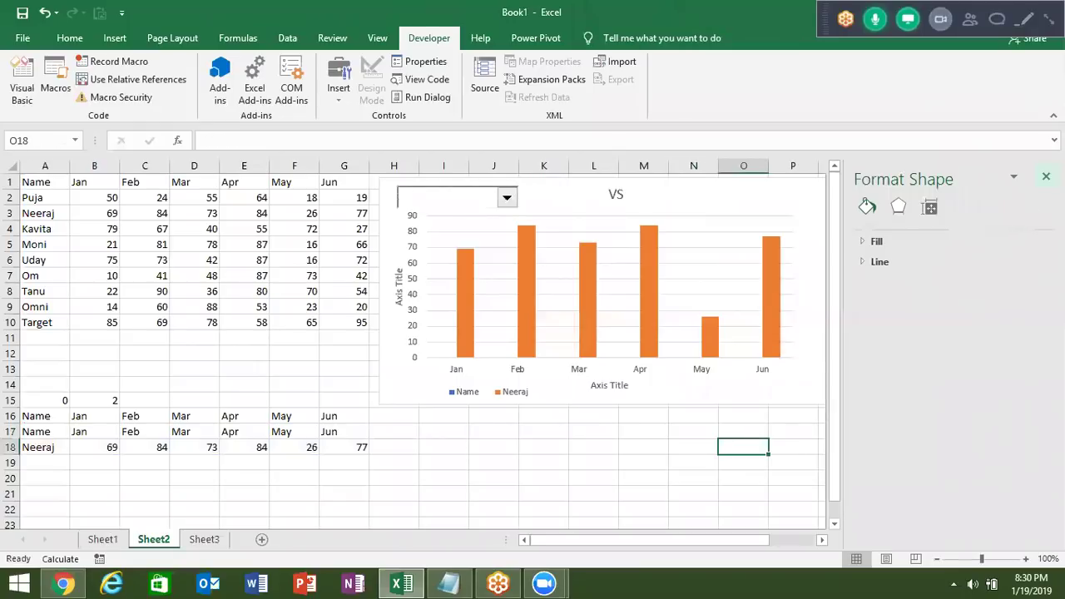
# Narrow the chart's plot area to free space on the right.
pyautogui.click(1045, 176)
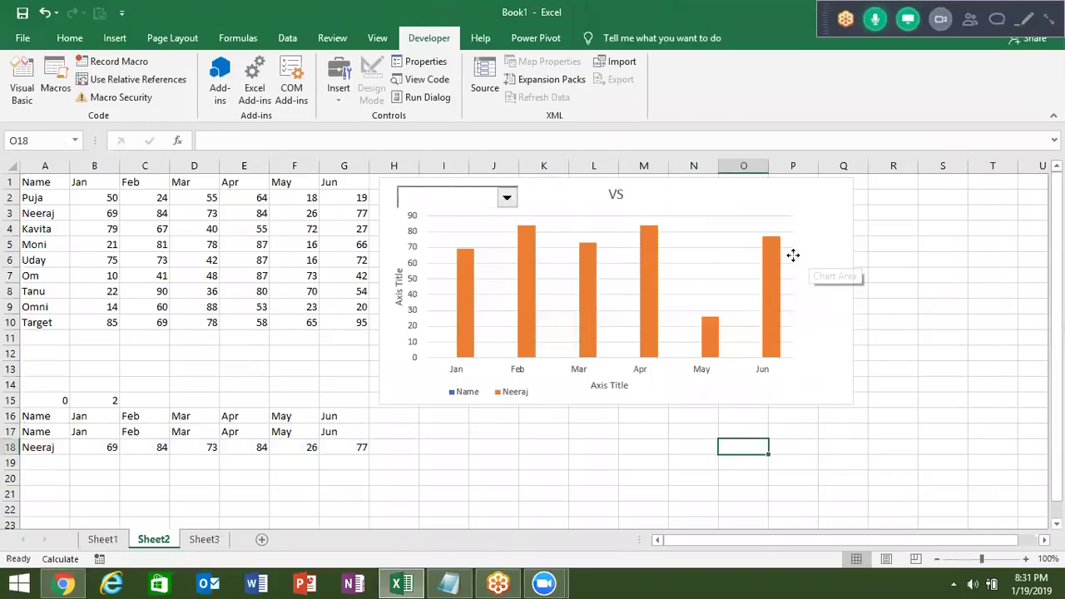
pyautogui.click(793, 281)
pyautogui.moveTo(793, 284); pyautogui.dragTo(757, 287)
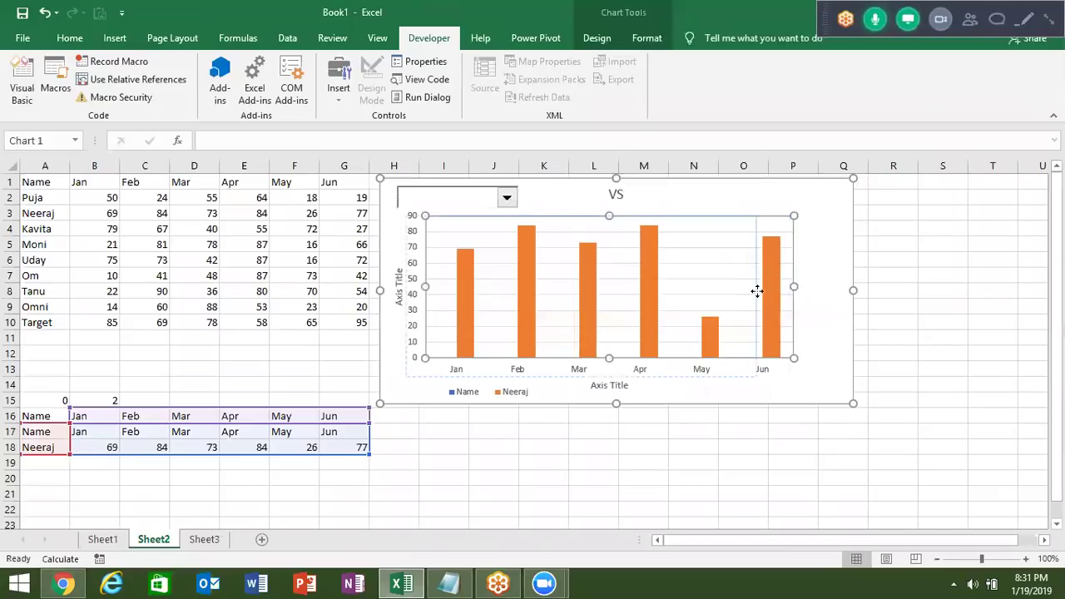
pyautogui.click(788, 296)
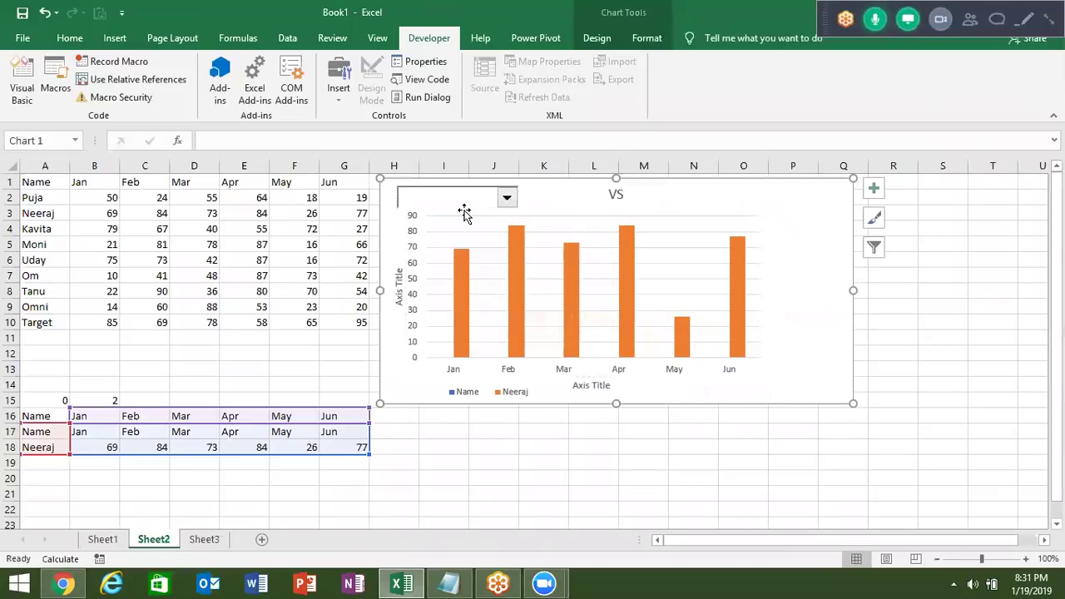
# Draw a List Box form control on the chart's right side.
pyautogui.click(335, 96)
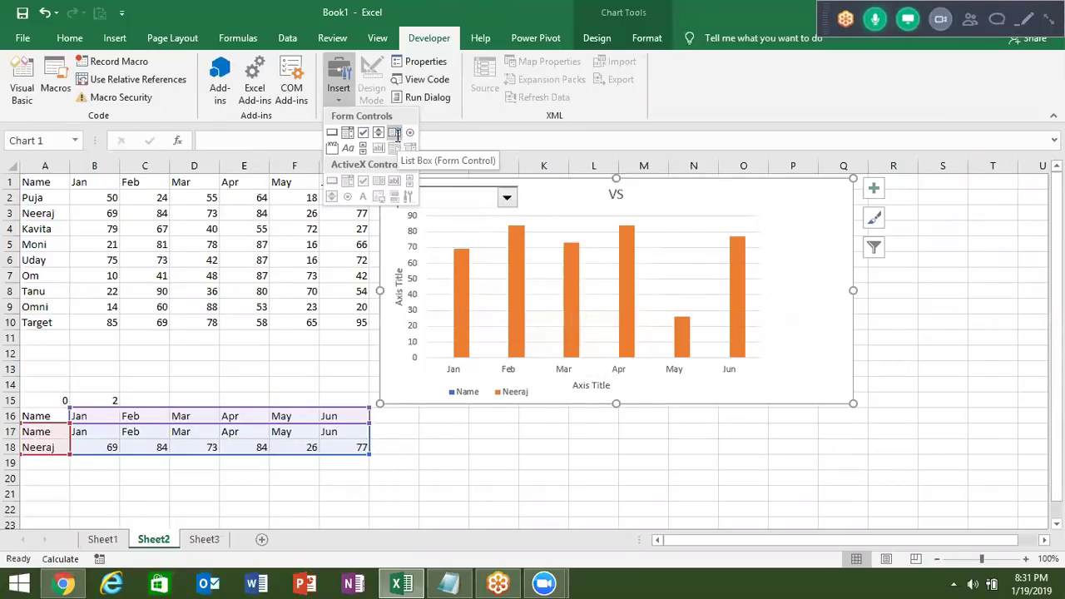
pyautogui.click(396, 133)
pyautogui.moveTo(769, 218); pyautogui.dragTo(840, 327)
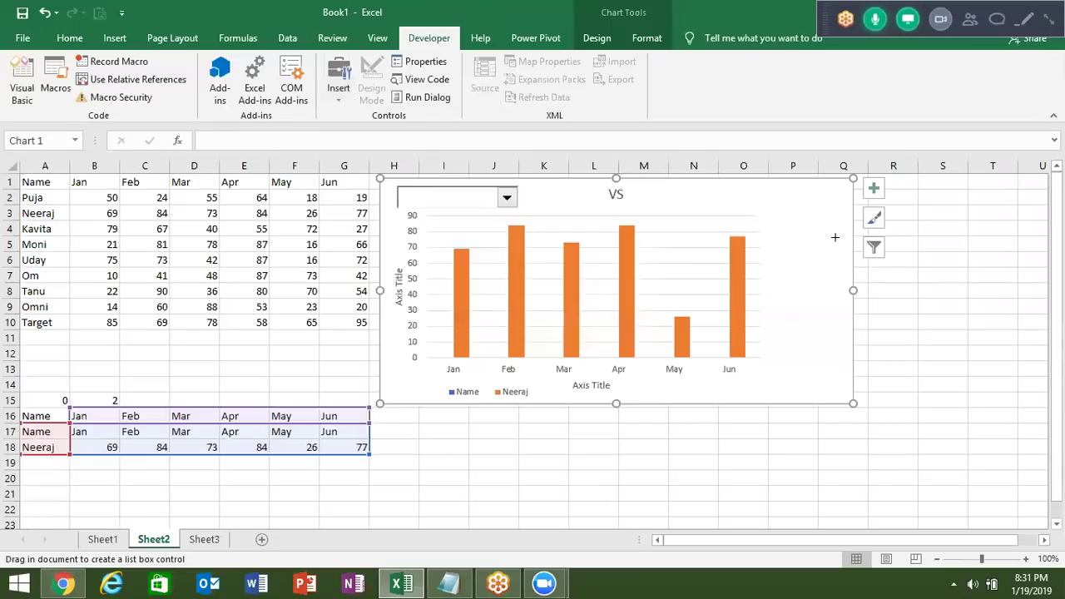
pyautogui.moveTo(840, 328); pyautogui.dragTo(847, 352)
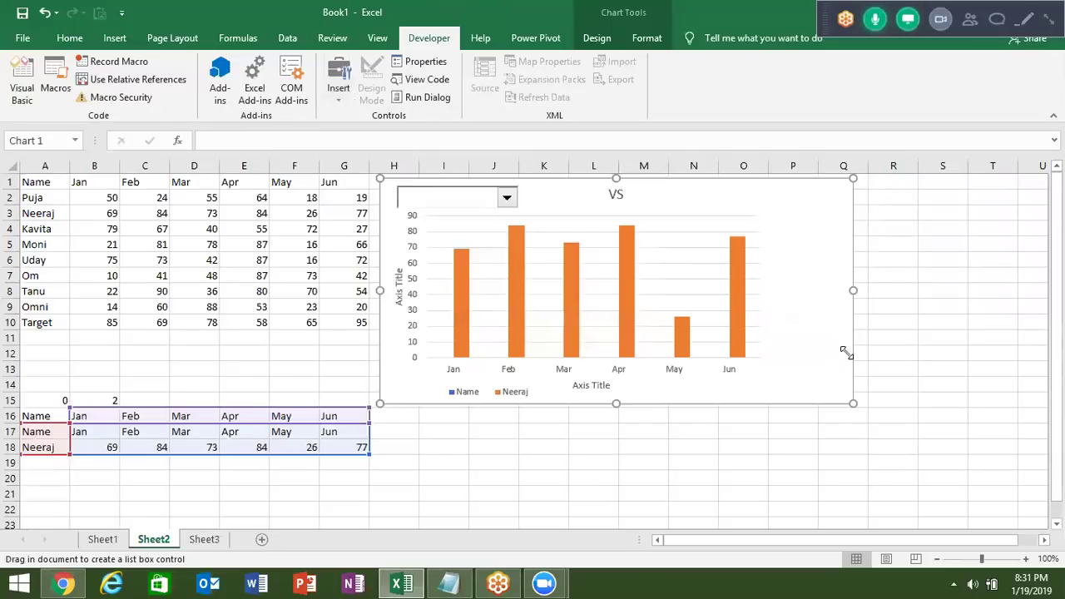
pyautogui.click(509, 199)
pyautogui.click(512, 204)
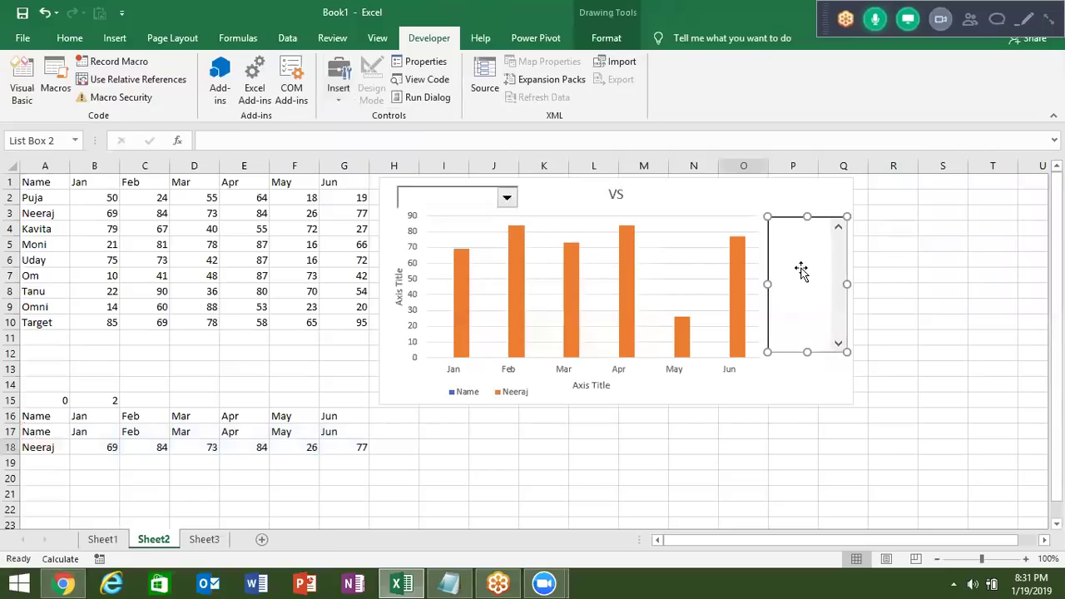
# Set the list box to input range $A$2:$A$10, cell link $B$15, with 3-D shading.
pyautogui.rightClick(798, 309)
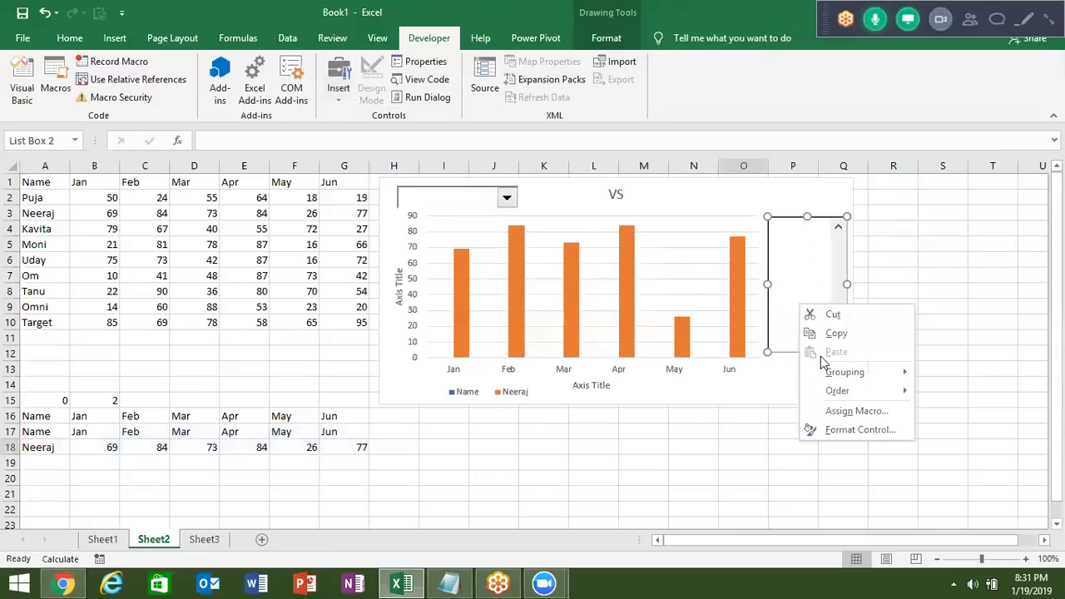
pyautogui.click(833, 430)
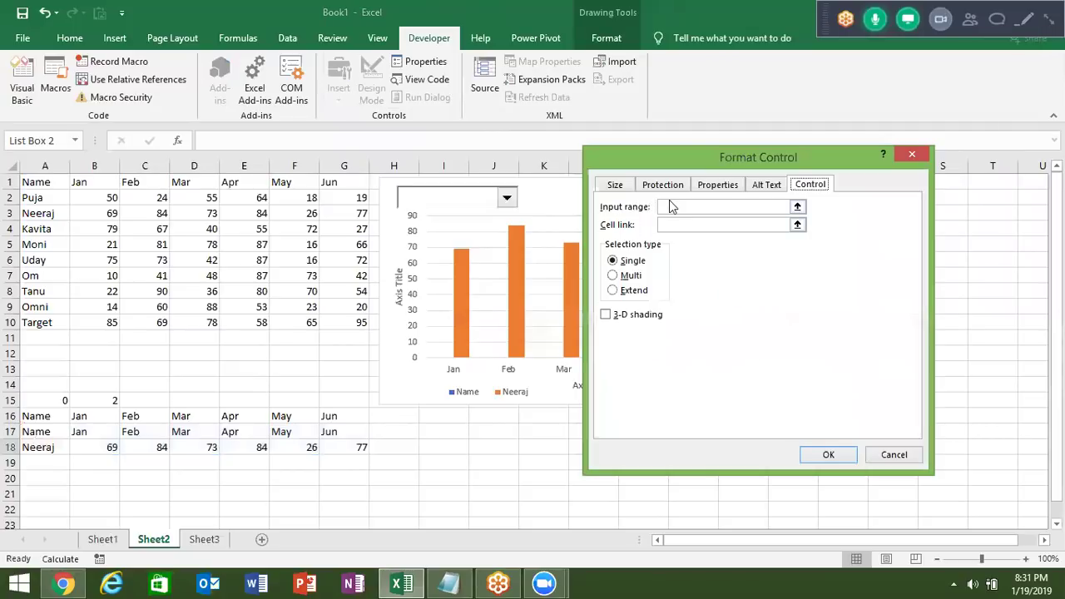
pyautogui.click(41, 200)
pyautogui.moveTo(43, 225); pyautogui.dragTo(40, 314)
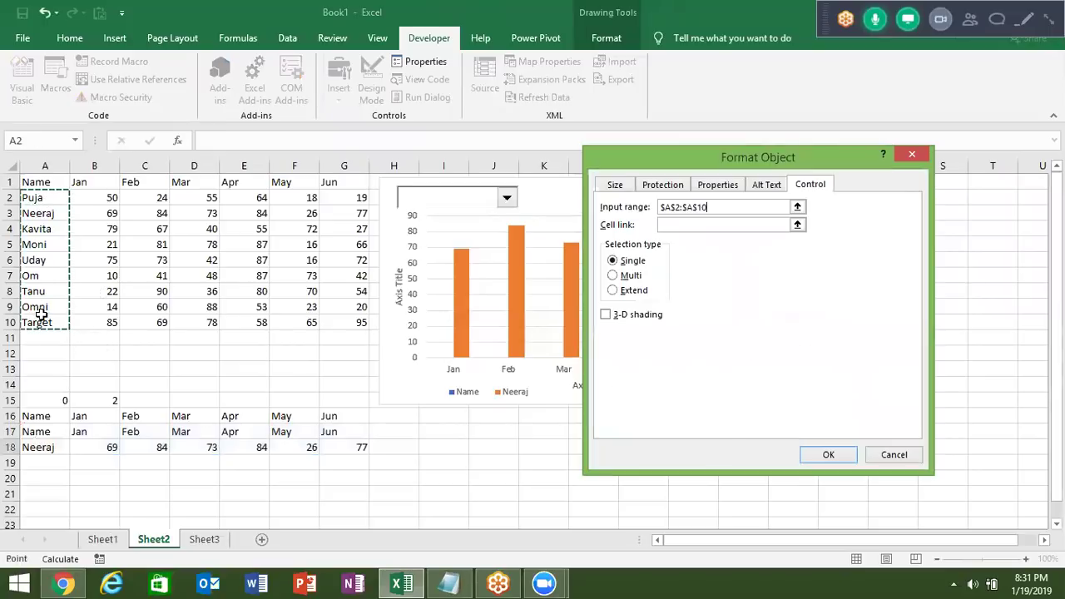
pyautogui.click(703, 225)
pyautogui.click(107, 400)
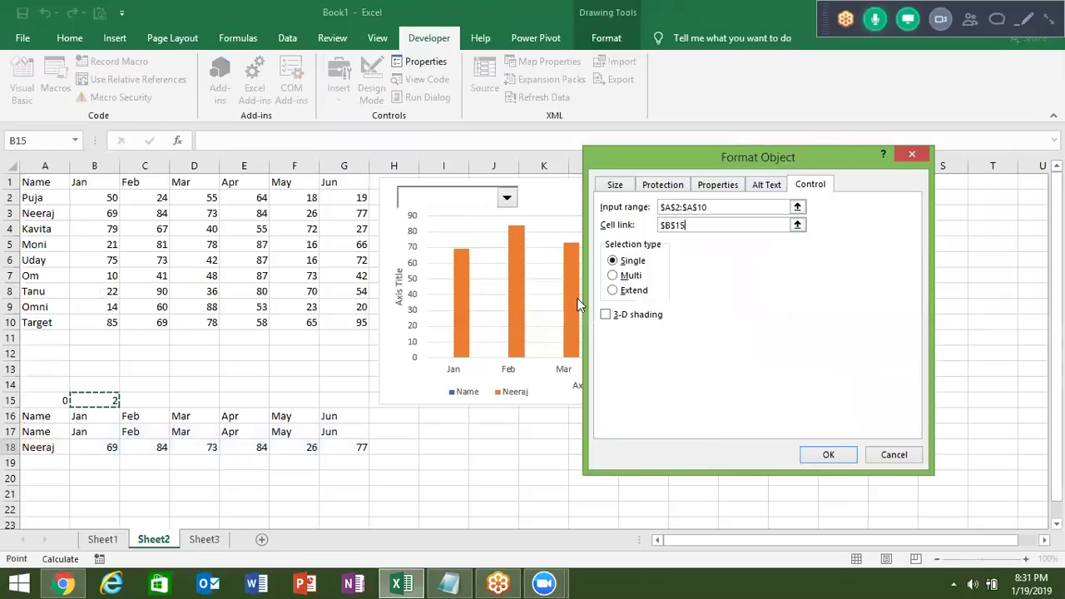
pyautogui.click(605, 316)
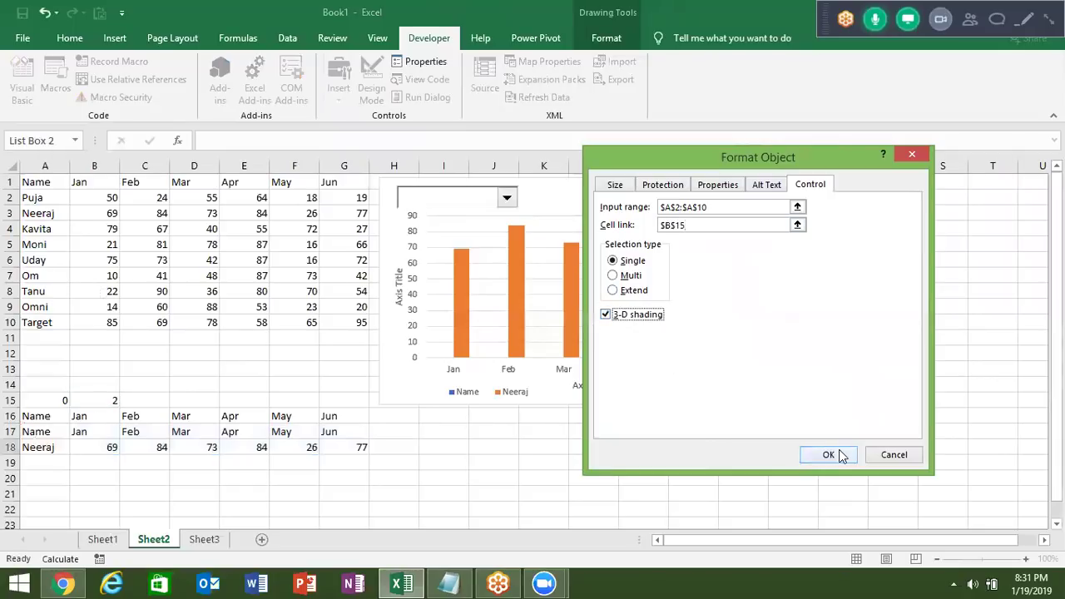
pyautogui.click(840, 456)
# Choose Puja in the drop-down as the first plotted name.
pyautogui.click(774, 445)
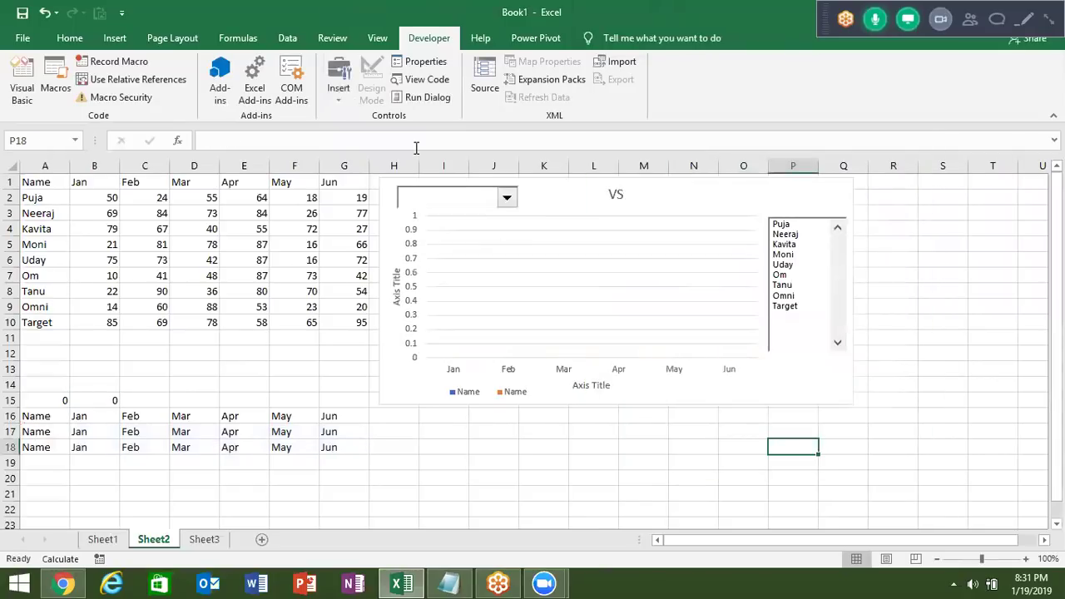
pyautogui.click(506, 198)
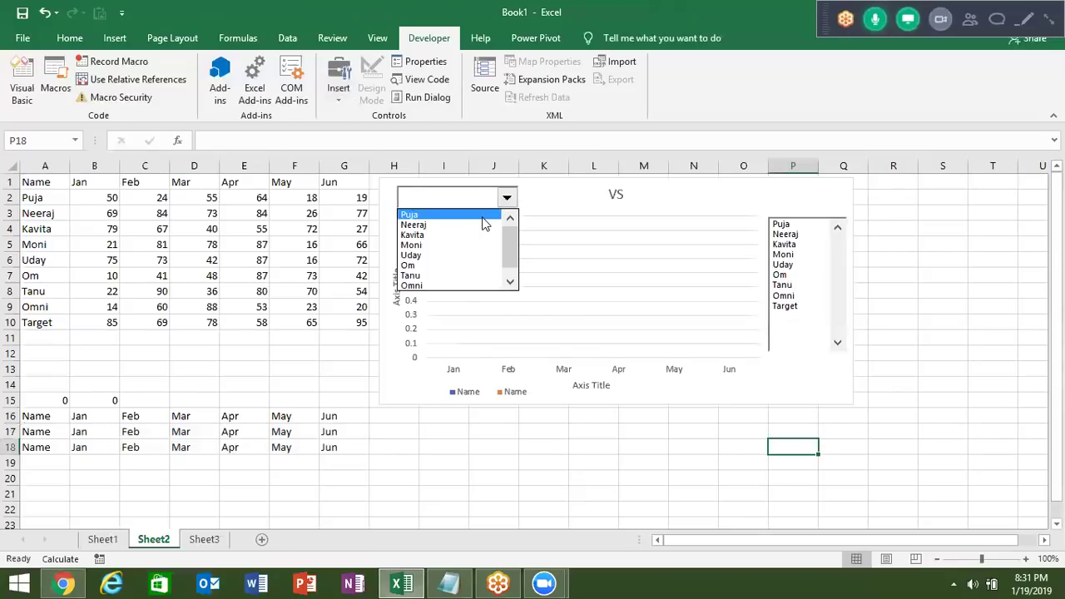
pyautogui.click(482, 216)
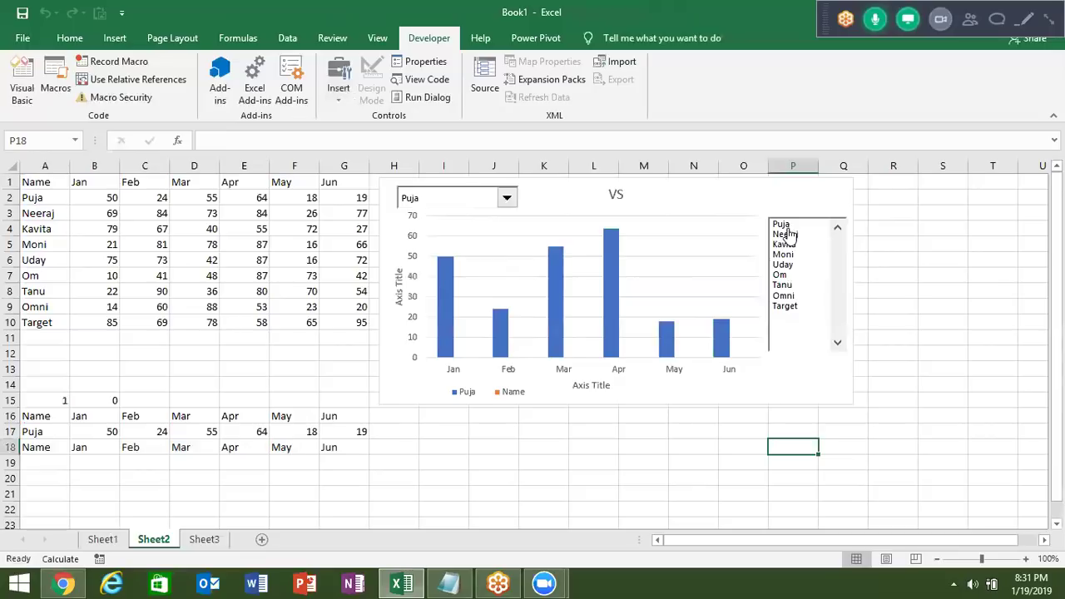
# Try each list box name from Puja through Target, ending on Uday.
pyautogui.click(784, 226)
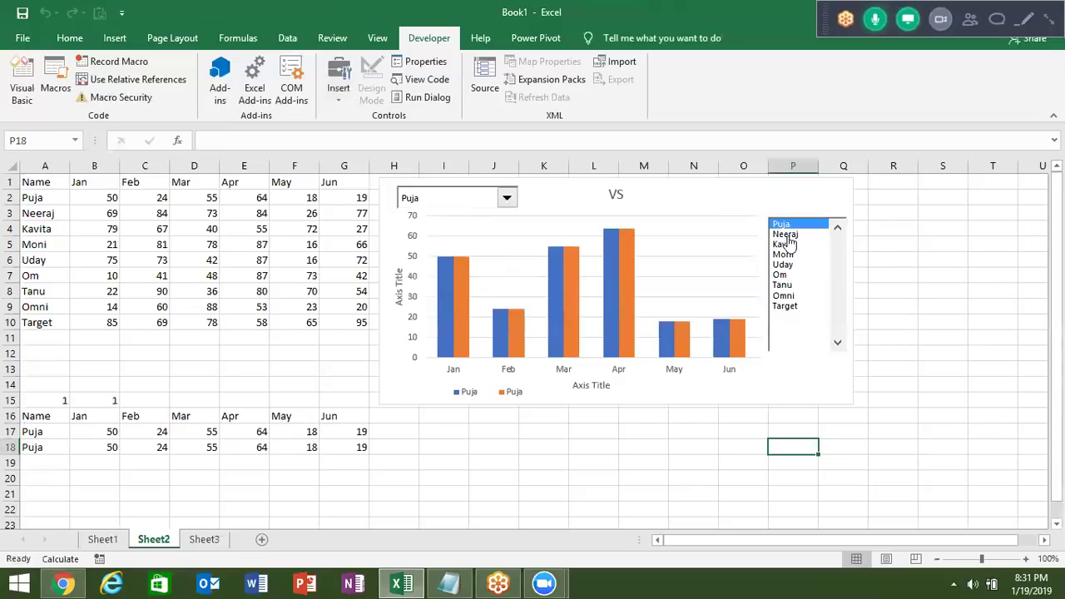
pyautogui.click(786, 235)
pyautogui.click(785, 244)
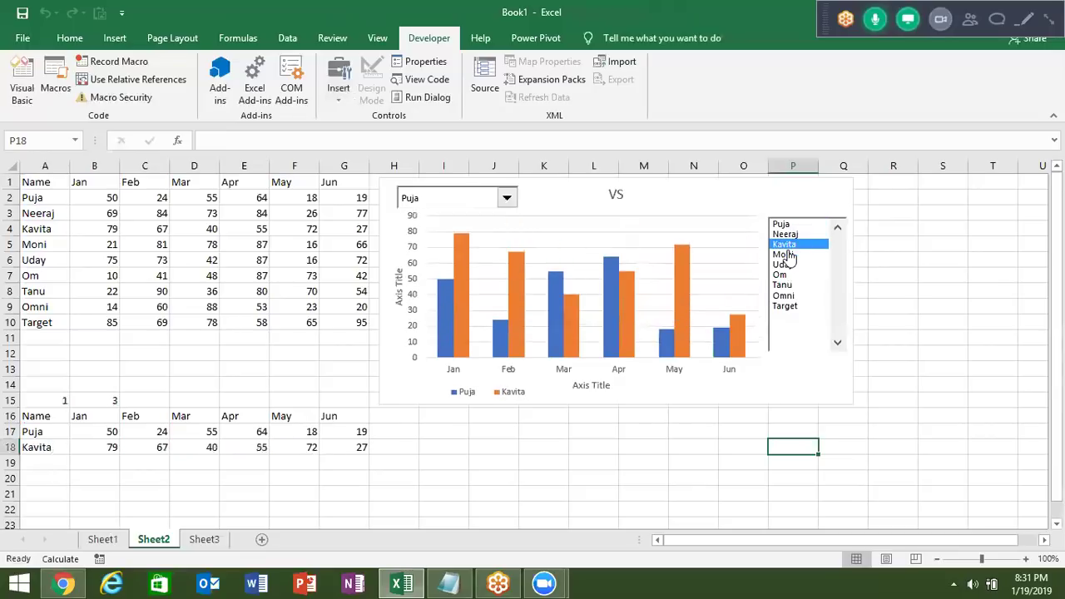
pyautogui.click(787, 254)
pyautogui.click(785, 265)
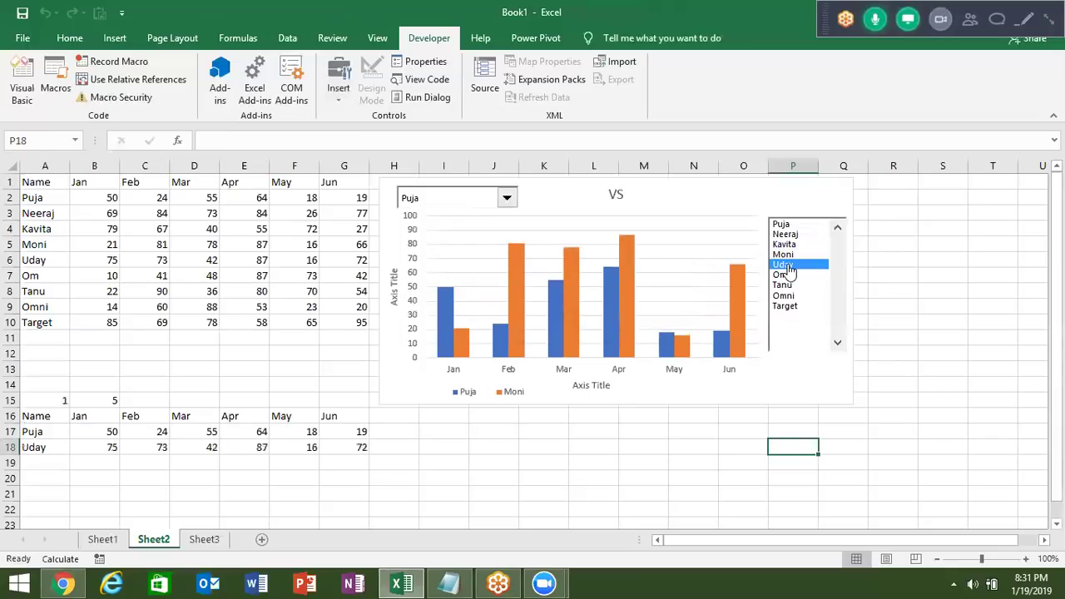
pyautogui.click(785, 275)
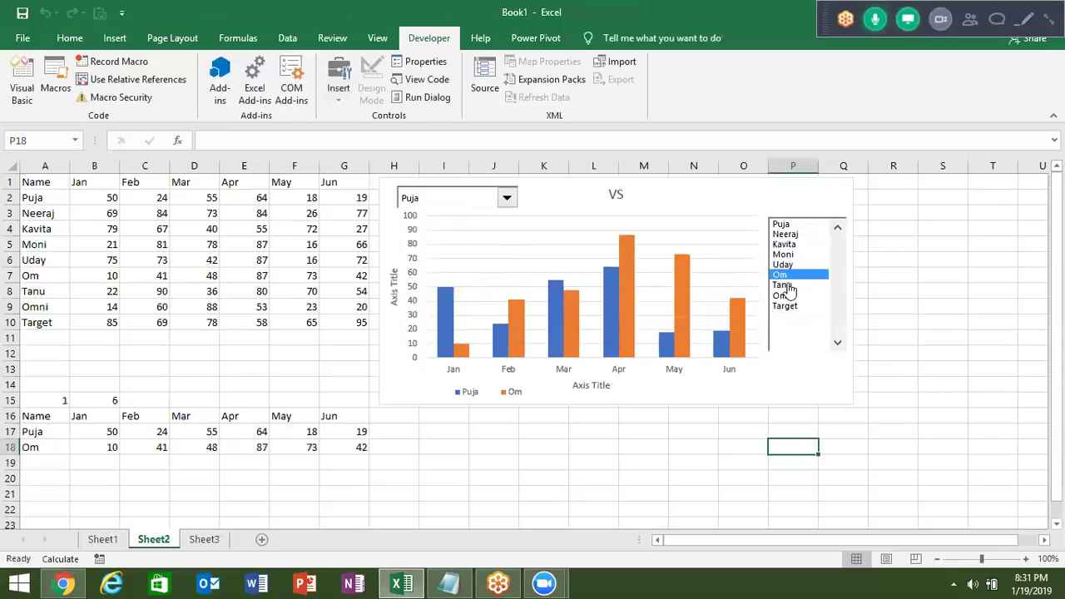
pyautogui.click(785, 286)
pyautogui.click(786, 295)
pyautogui.click(790, 307)
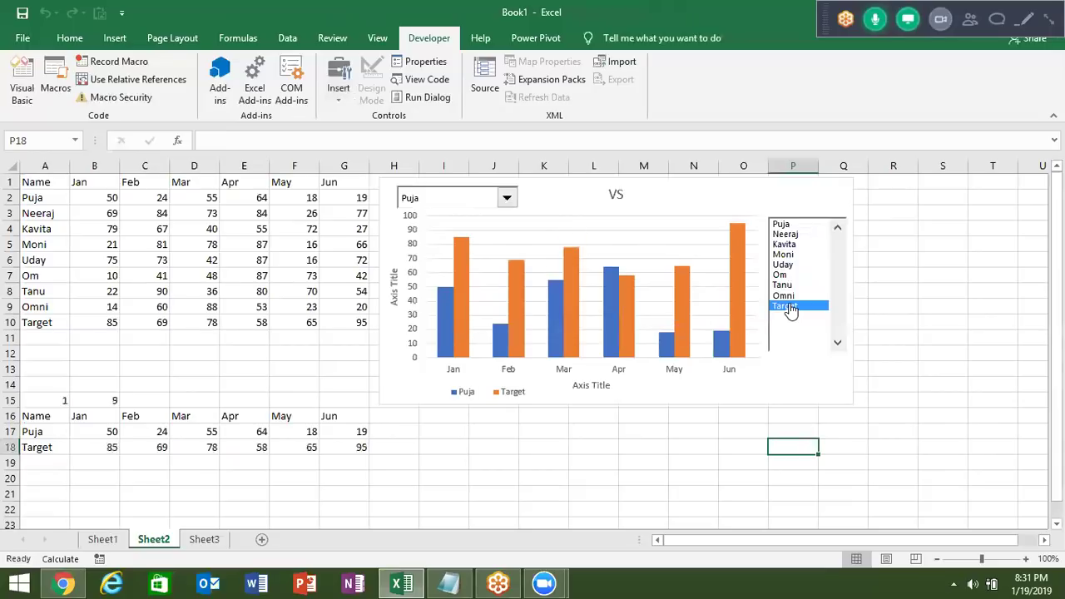
pyautogui.click(787, 297)
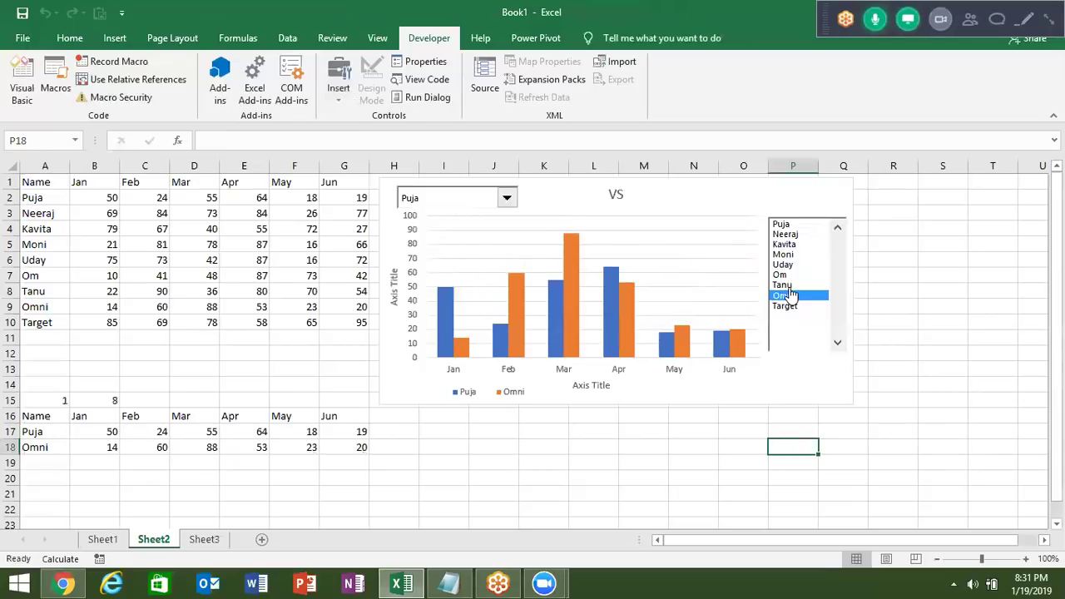
pyautogui.click(787, 287)
pyautogui.click(786, 265)
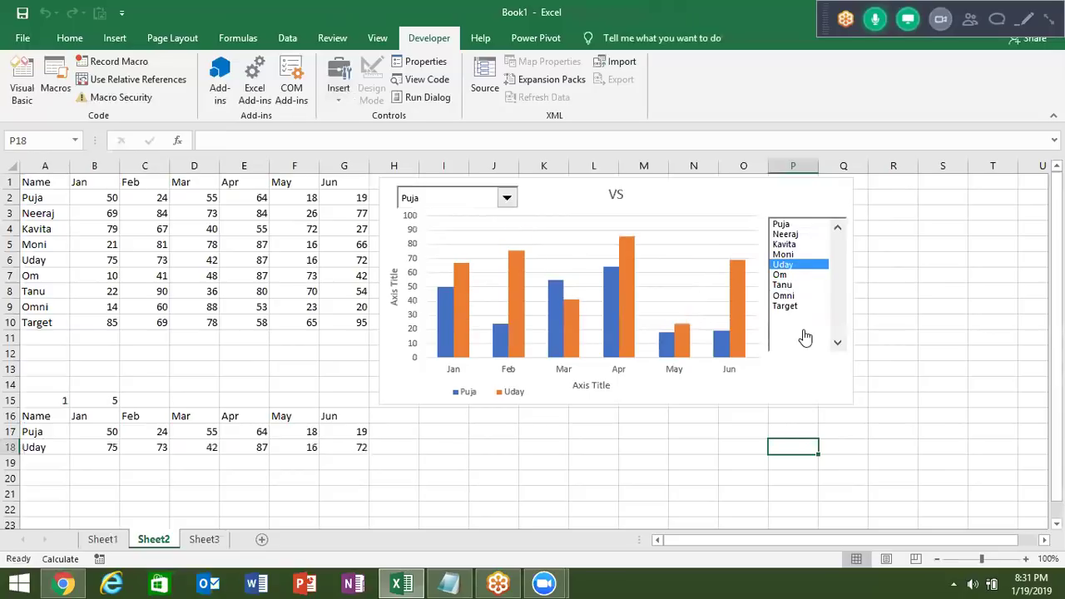
# Draw a Spin Button form control and place it above the list box at the chart's top-right.
pyautogui.click(340, 98)
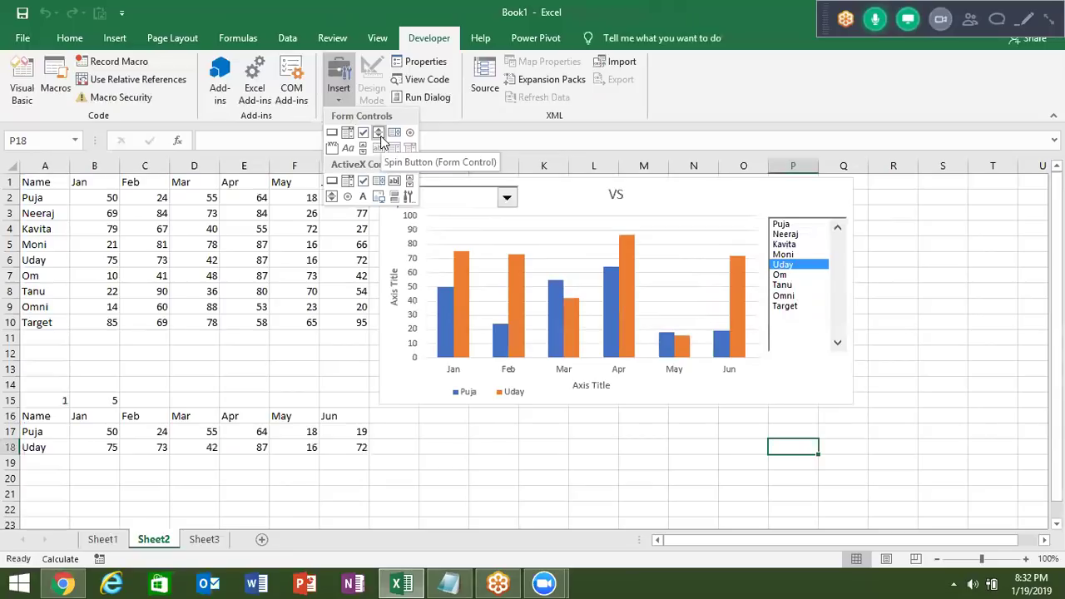
pyautogui.click(379, 136)
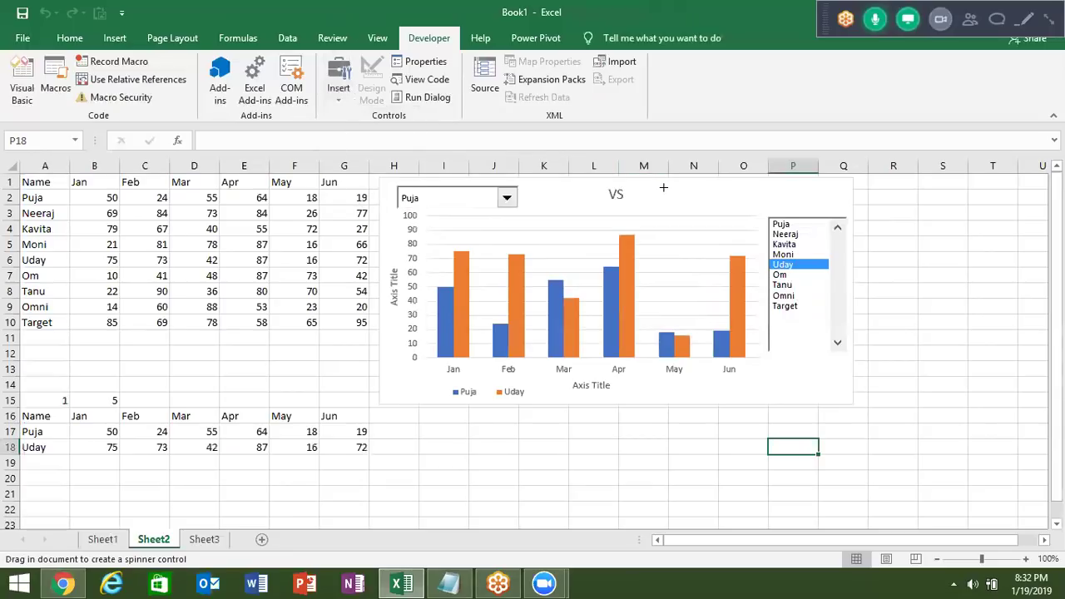
pyautogui.moveTo(661, 182); pyautogui.dragTo(664, 195)
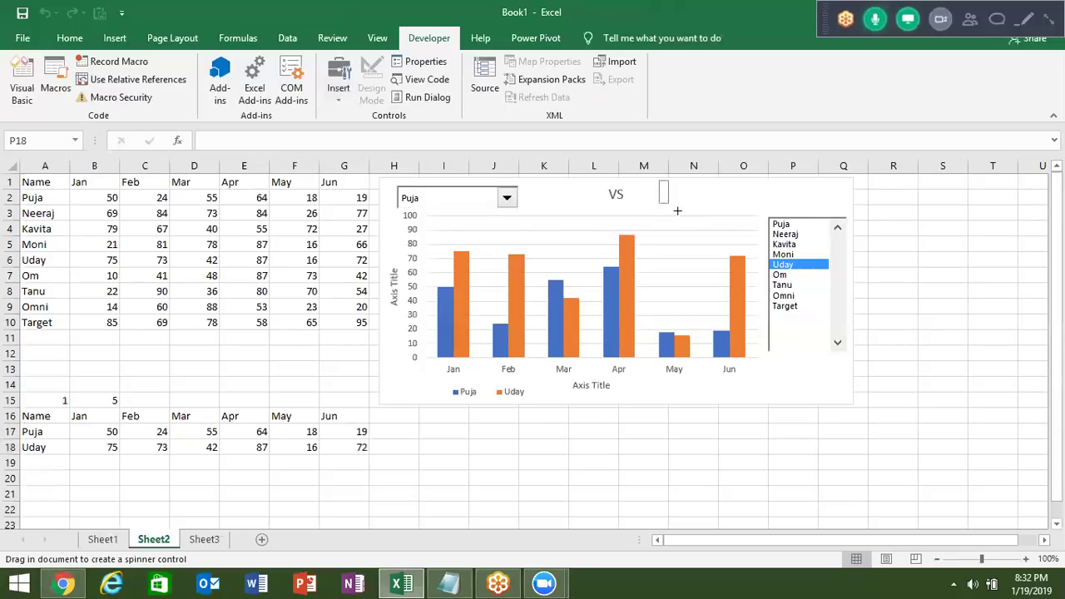
pyautogui.moveTo(675, 212); pyautogui.dragTo(772, 199)
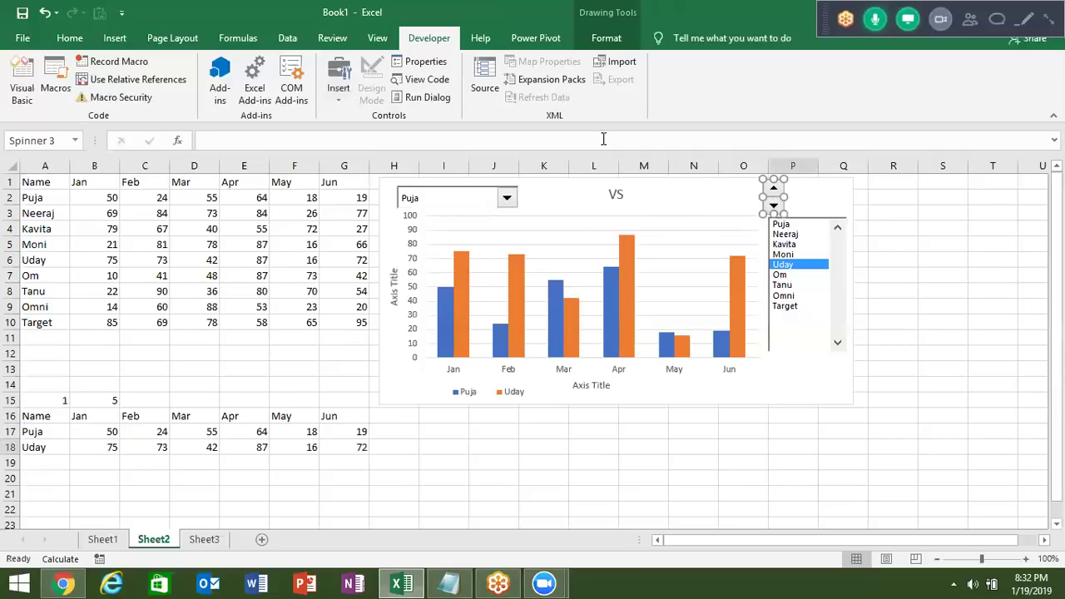
pyautogui.click(648, 204)
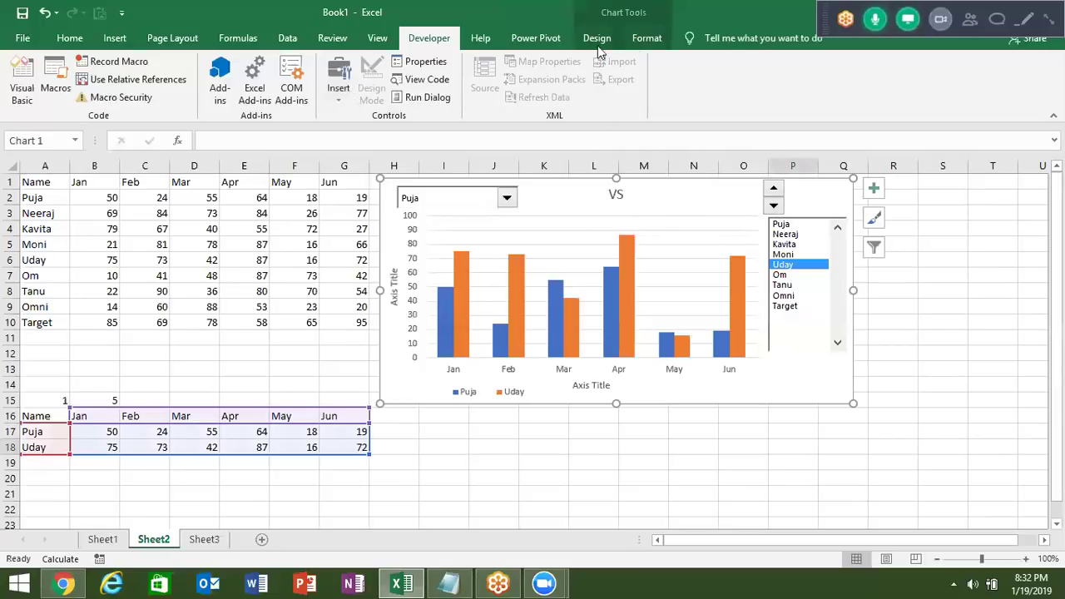
pyautogui.click(646, 41)
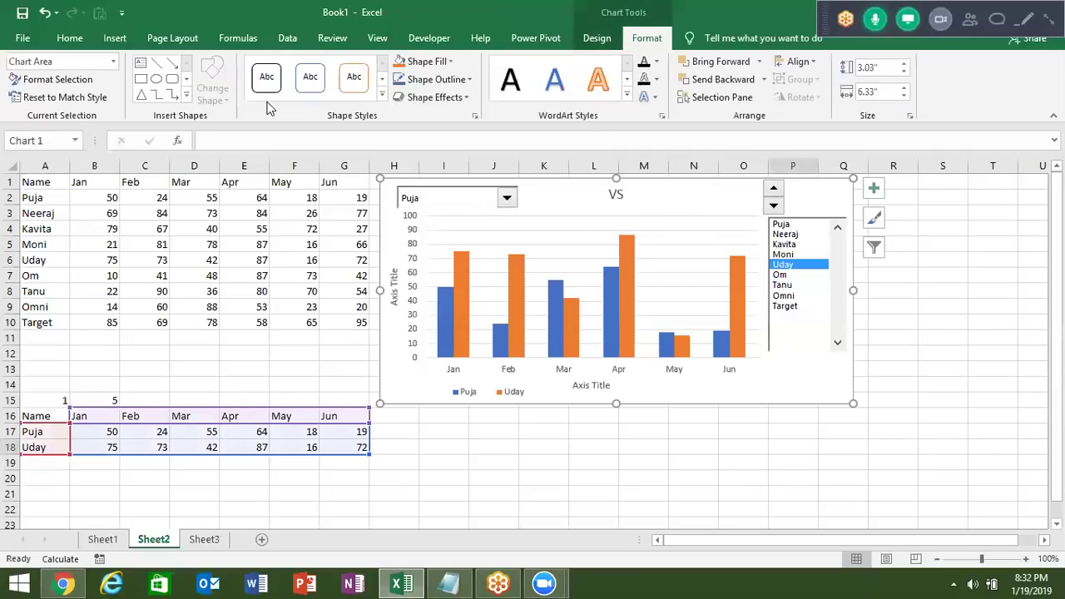
# Add a 'Next' text box label beside the spinner.
pyautogui.click(140, 65)
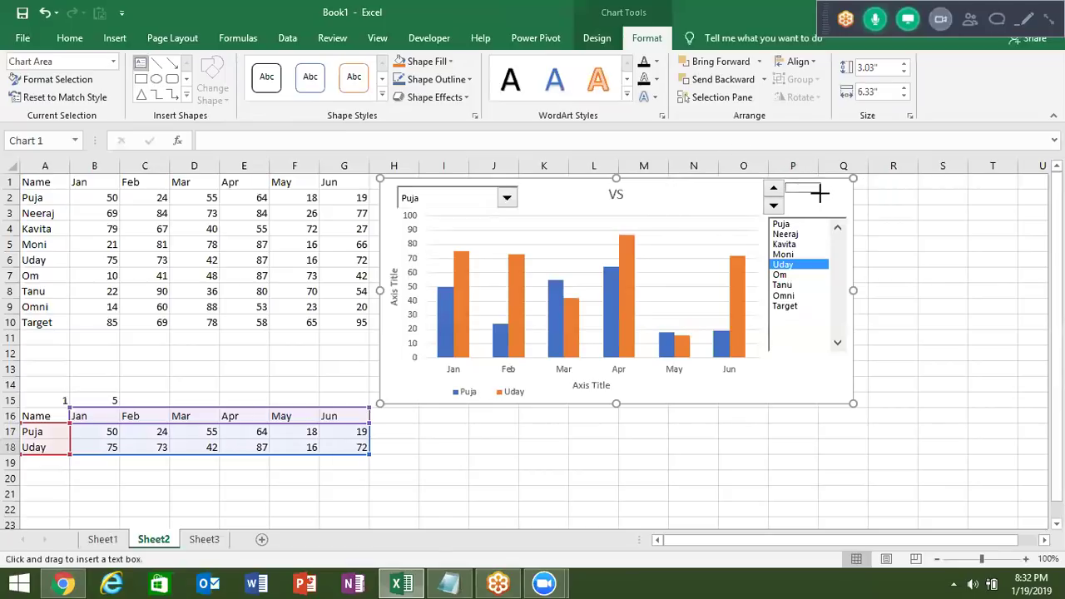
pyautogui.moveTo(795, 176); pyautogui.dragTo(819, 194)
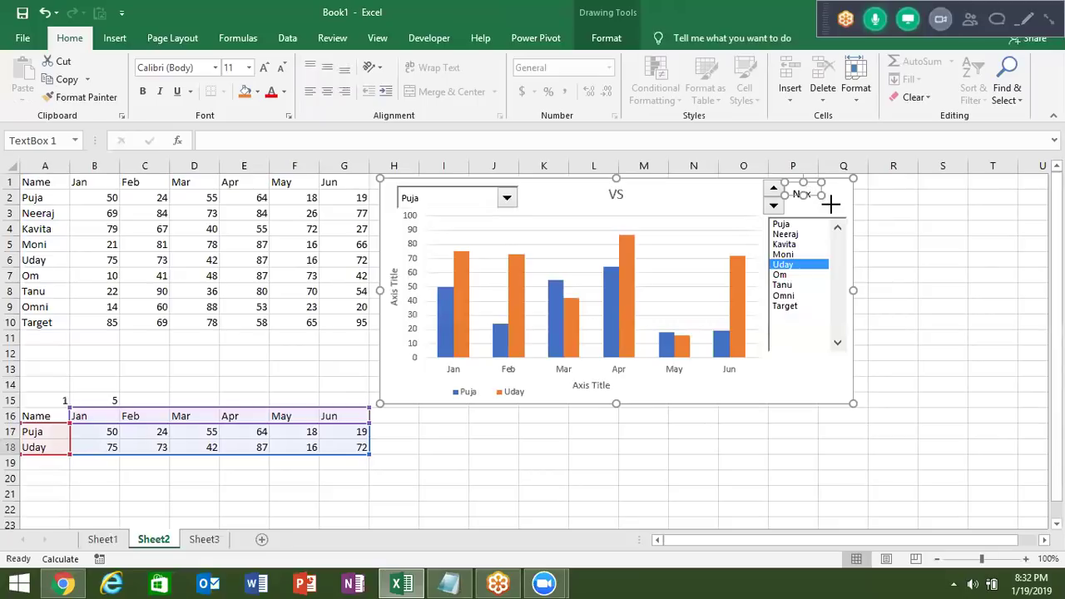
pyautogui.moveTo(820, 194); pyautogui.dragTo(831, 202)
pyautogui.click(807, 193)
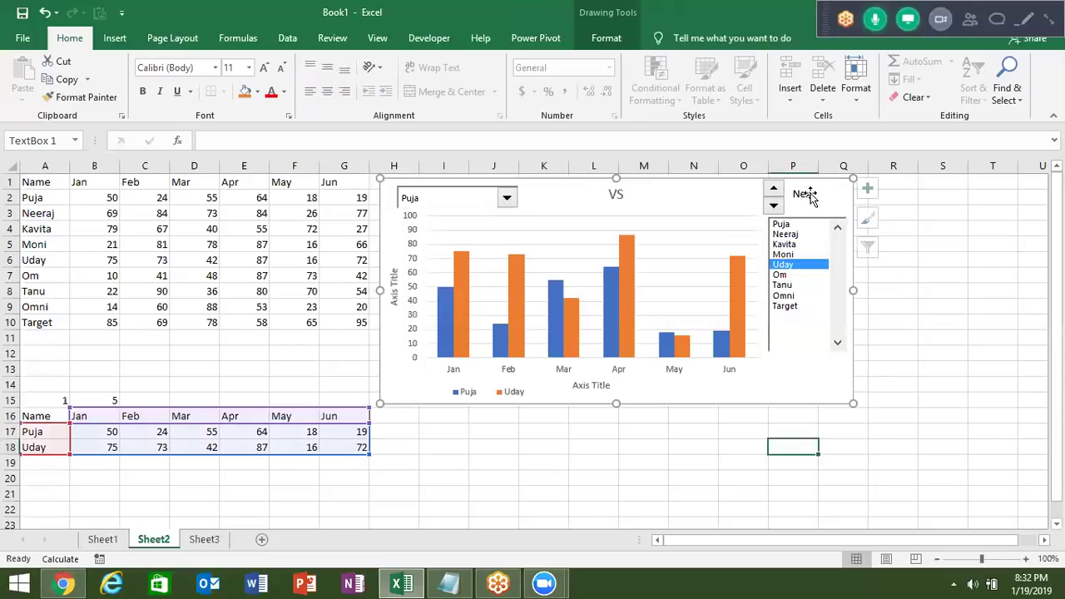
pyautogui.click(807, 193)
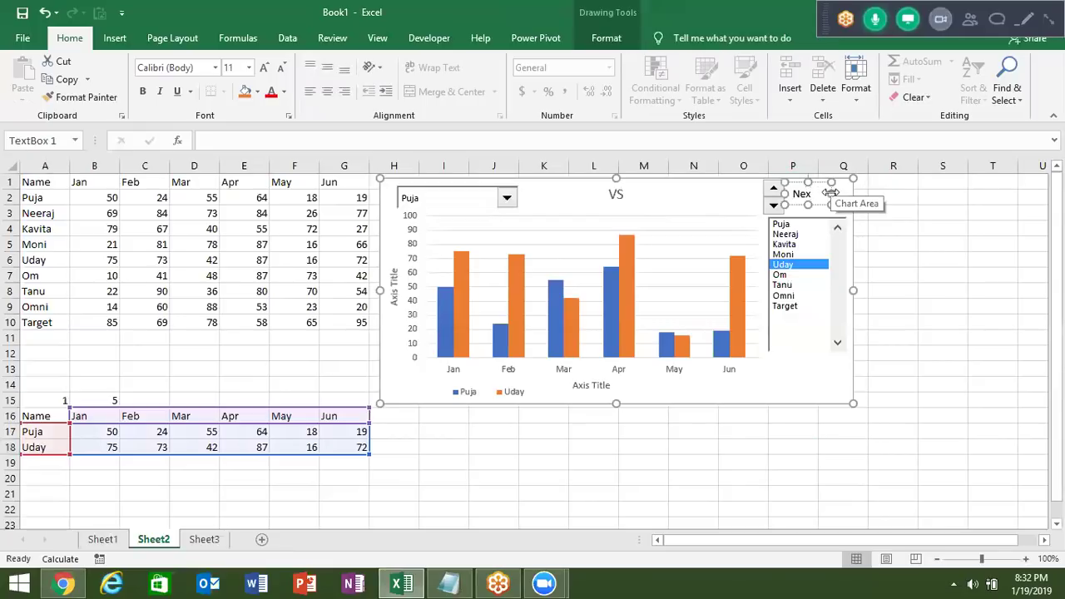
pyautogui.click(810, 184)
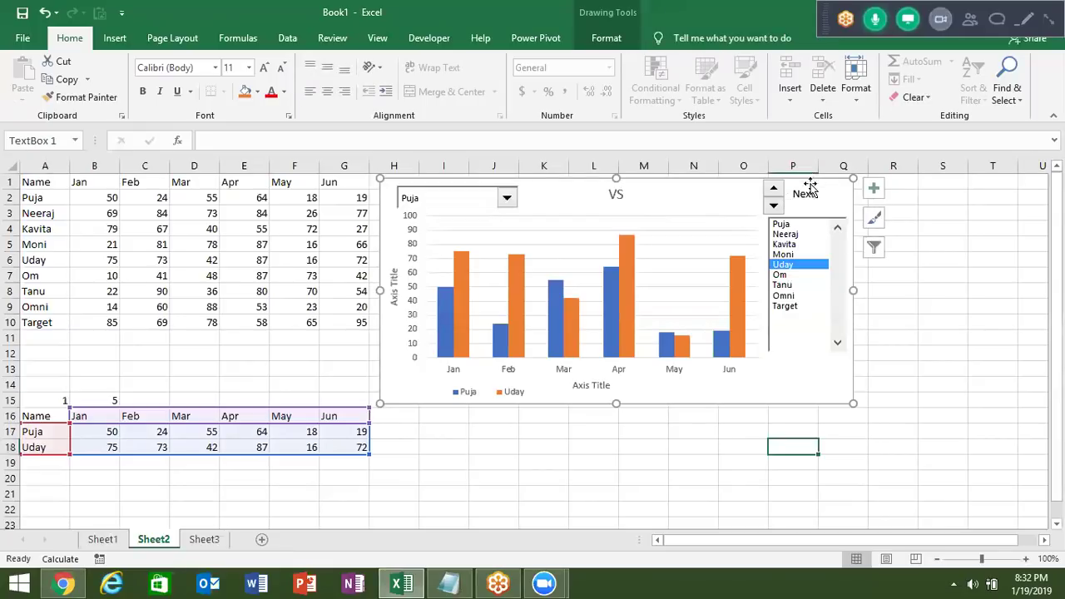
pyautogui.click(808, 190)
pyautogui.moveTo(793, 182); pyautogui.dragTo(791, 178)
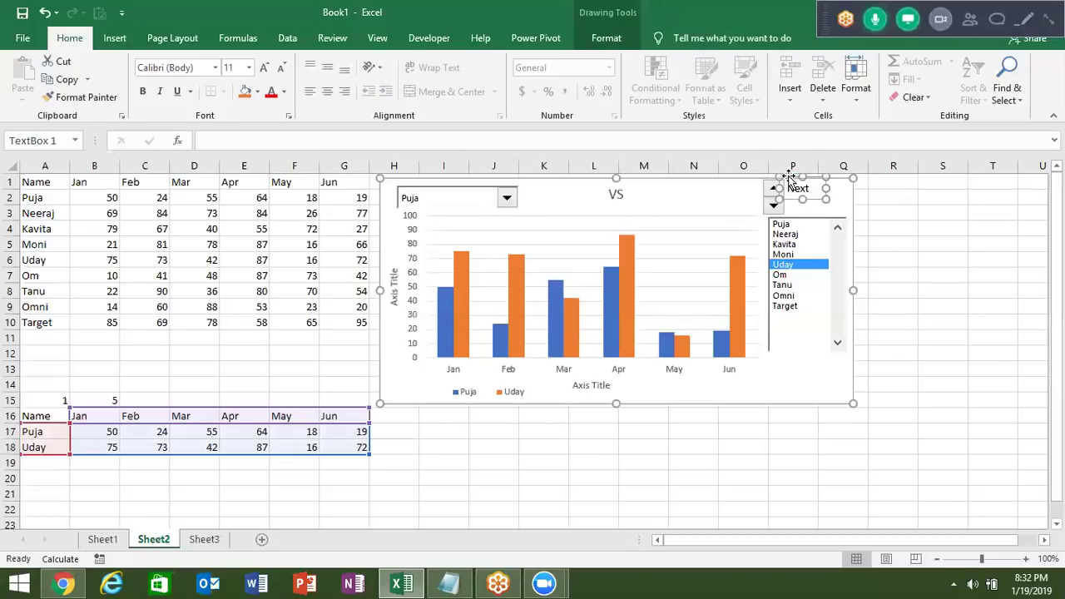
pyautogui.click(732, 194)
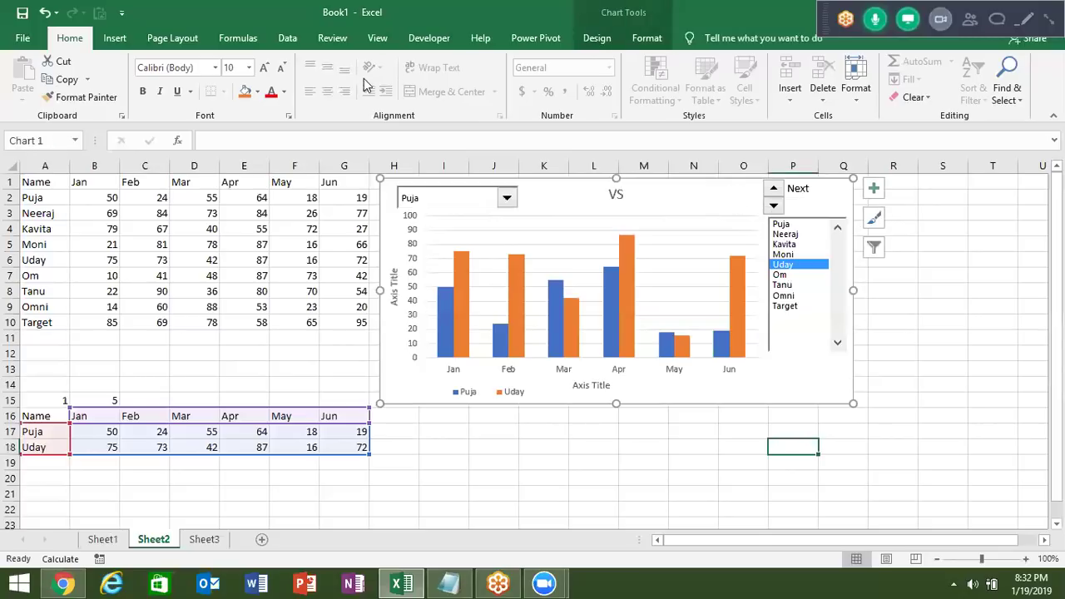
pyautogui.click(648, 37)
# Add a 'Prev' text box label lined up under Next.
pyautogui.click(140, 64)
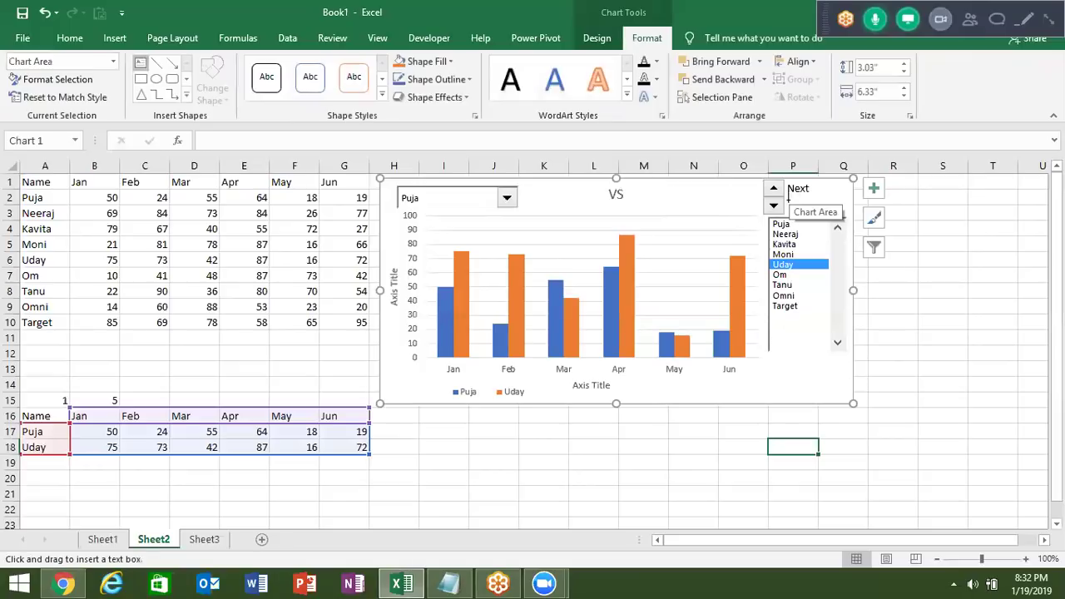
pyautogui.moveTo(786, 200); pyautogui.dragTo(828, 213)
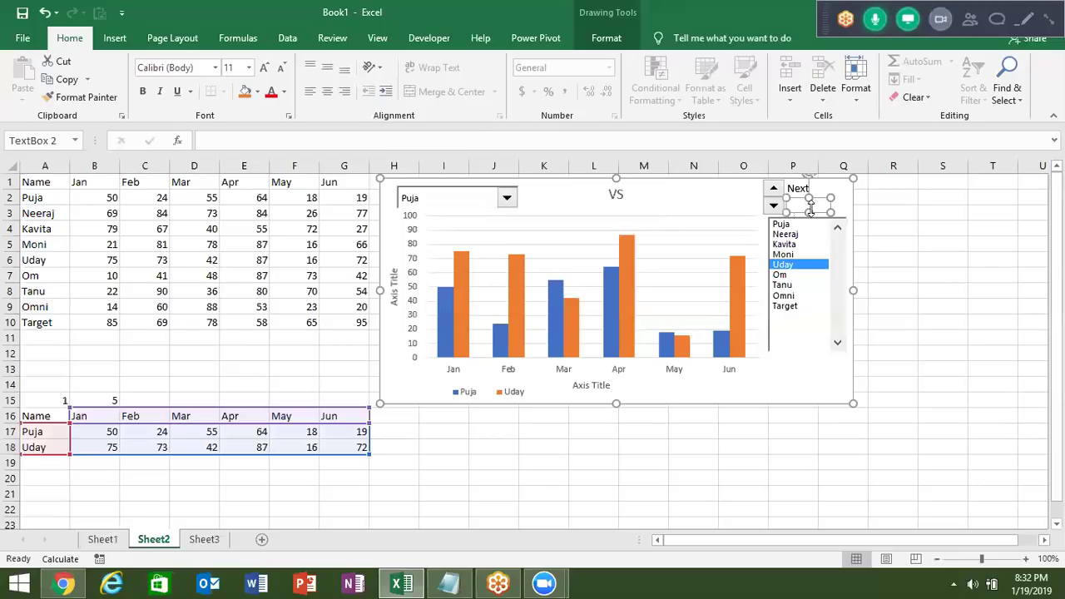
pyautogui.write('Prev')
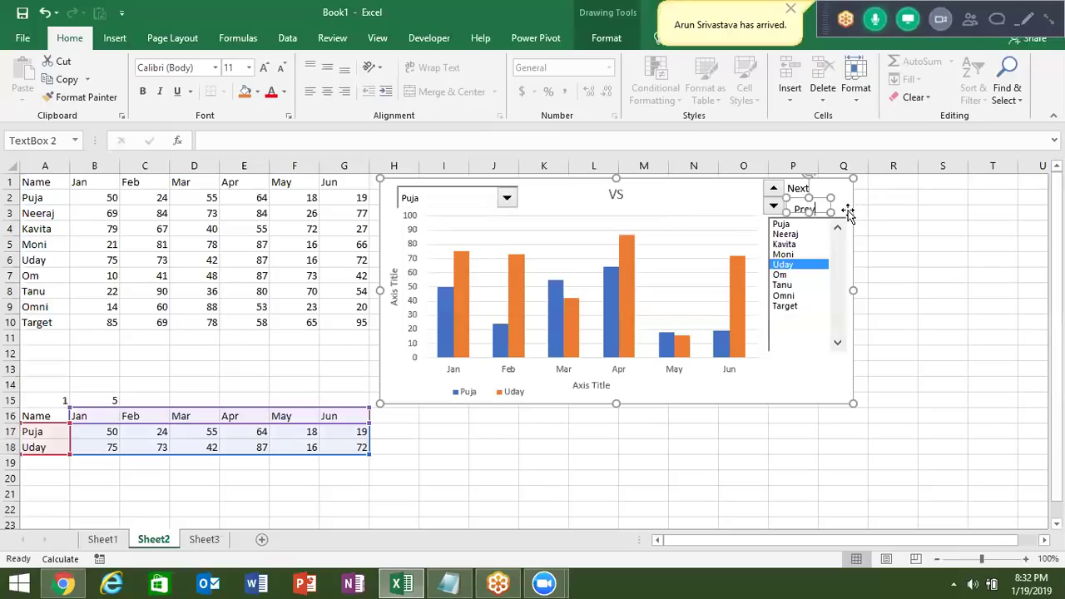
pyautogui.click(847, 209)
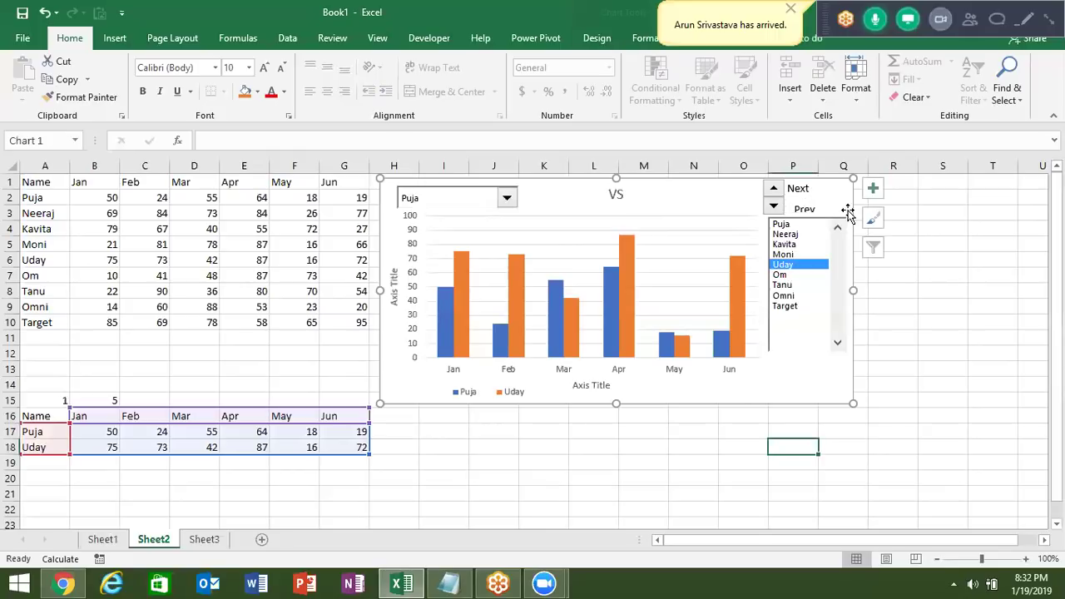
pyautogui.click(804, 207)
pyautogui.moveTo(796, 200); pyautogui.dragTo(789, 195)
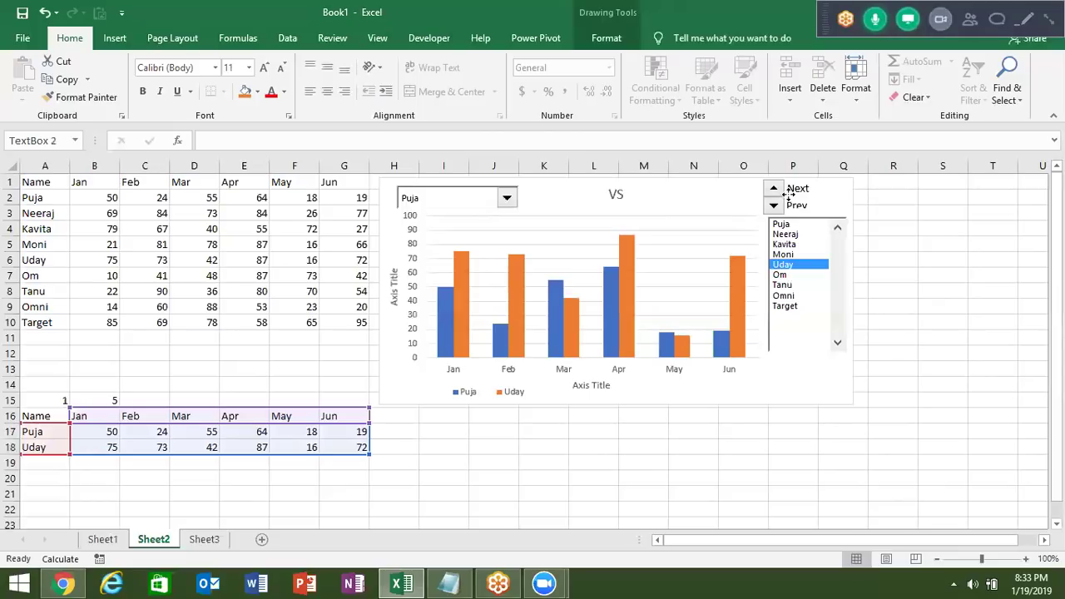
pyautogui.click(836, 209)
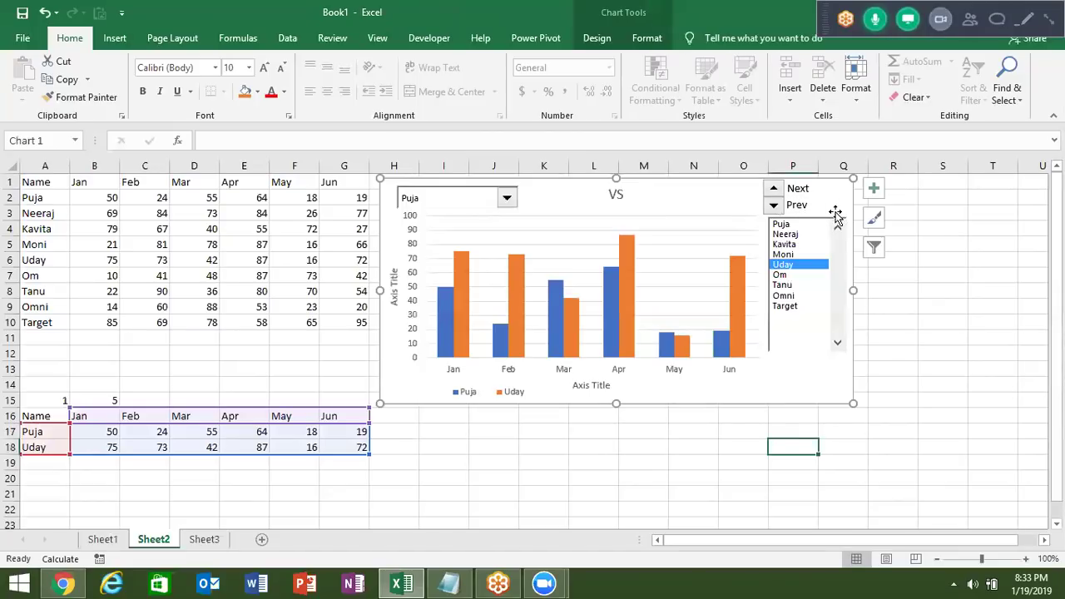
# Set the spinner's range to 1–9 and link it to cell $B$15.
pyautogui.rightClick(774, 201)
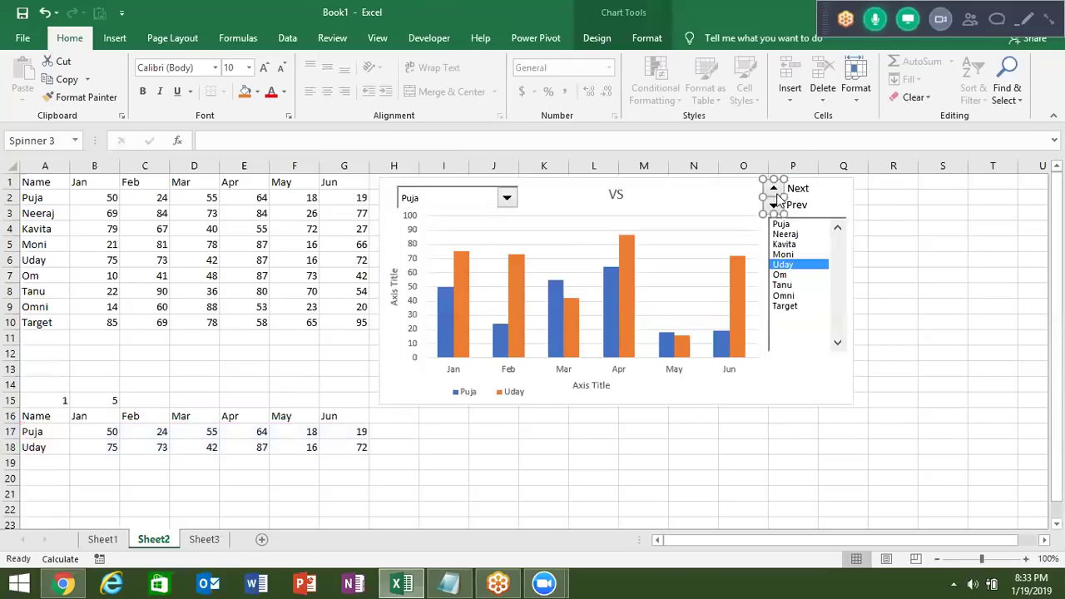
pyautogui.click(823, 321)
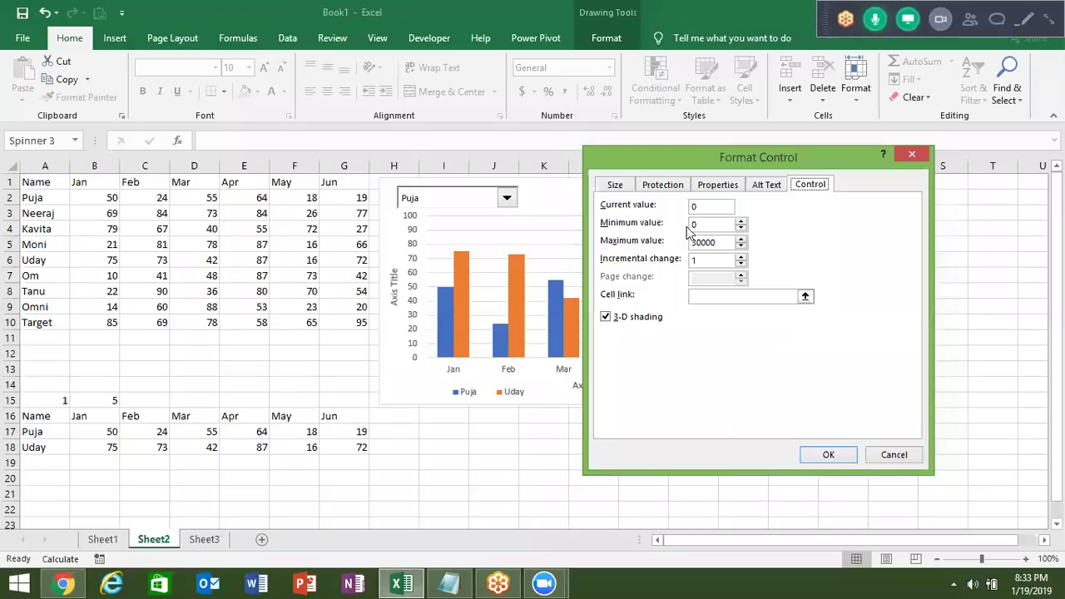
pyautogui.click(696, 223)
pyautogui.doubleClick(703, 238)
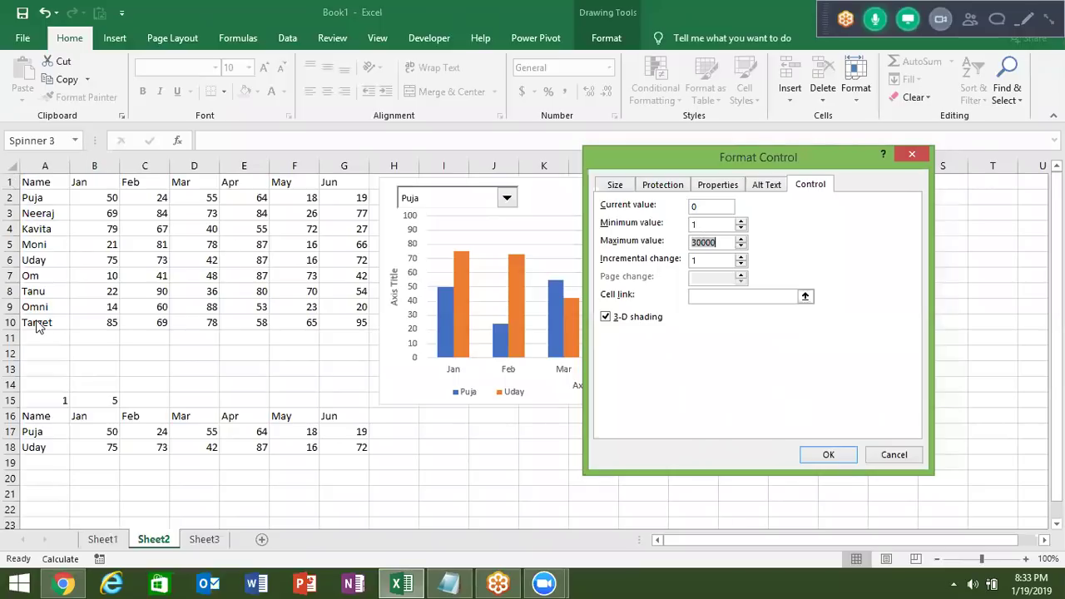
pyautogui.write('8')
pyautogui.click(706, 297)
pyautogui.click(103, 400)
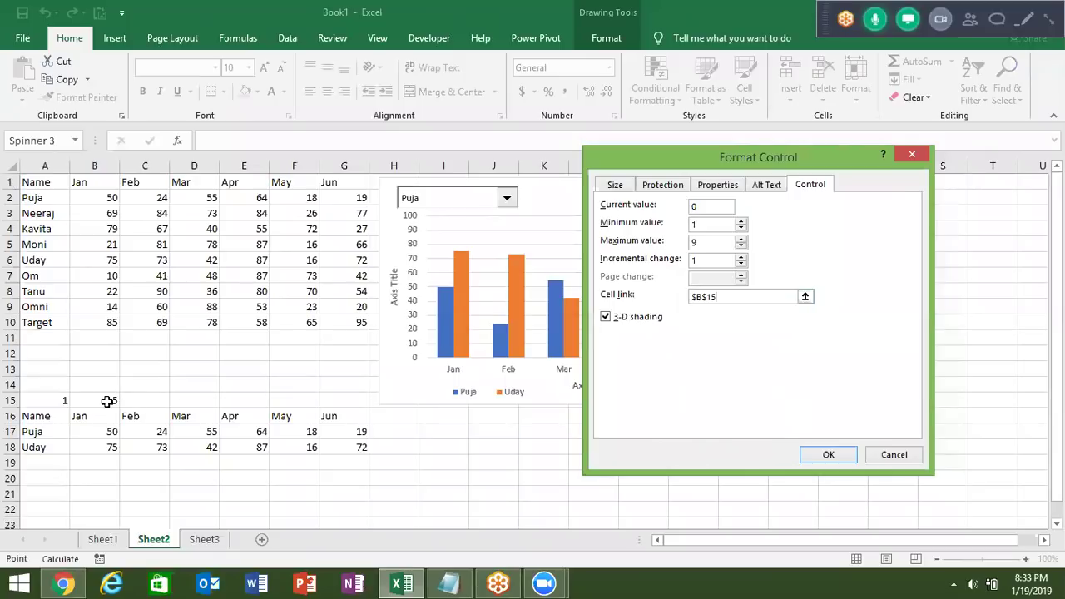
pyautogui.click(824, 457)
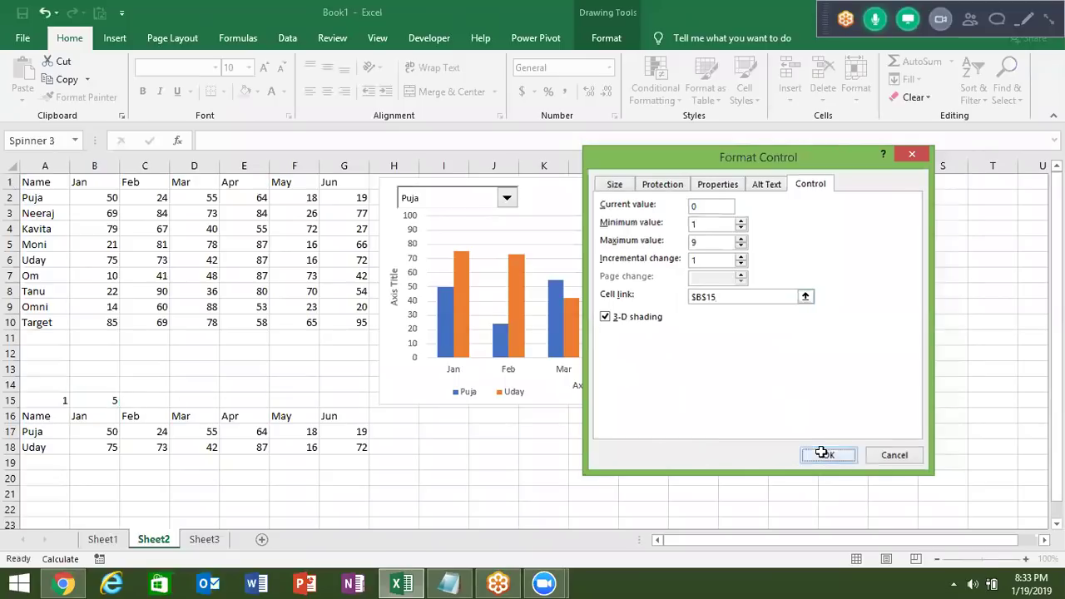
pyautogui.click(818, 452)
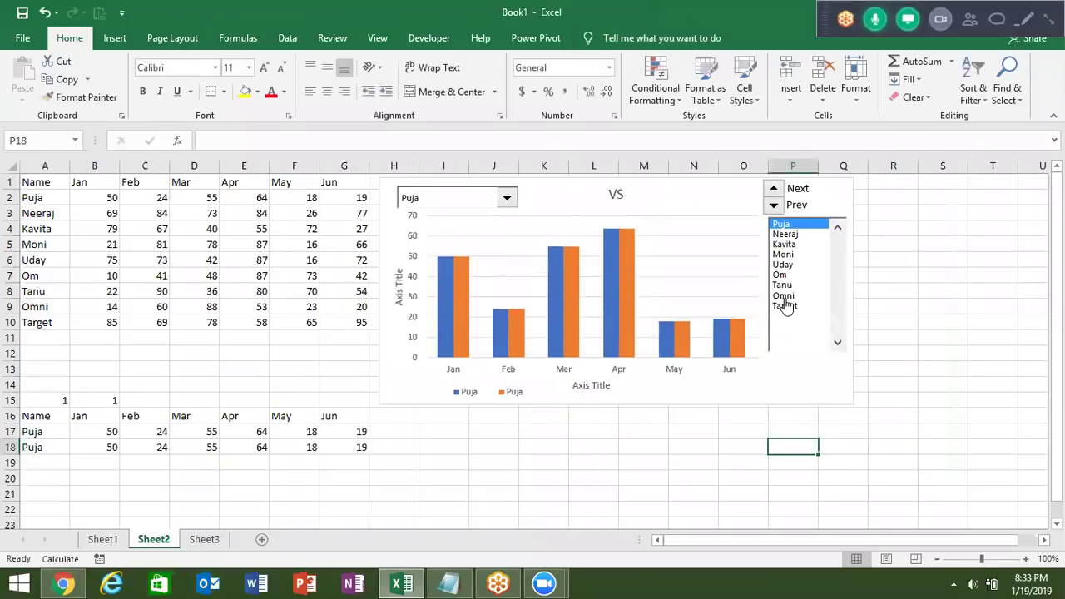
# Step the spinner forward to Moni, back to Kavita, then forward to Moni again.
pyautogui.click(773, 190)
pyautogui.click(772, 189)
pyautogui.click(773, 190)
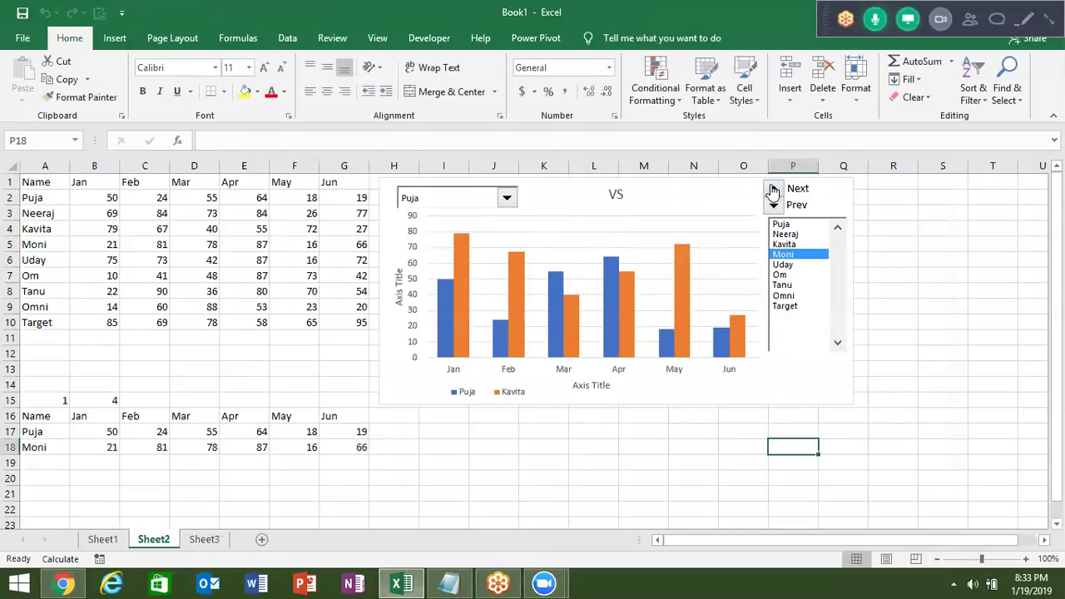
pyautogui.click(774, 205)
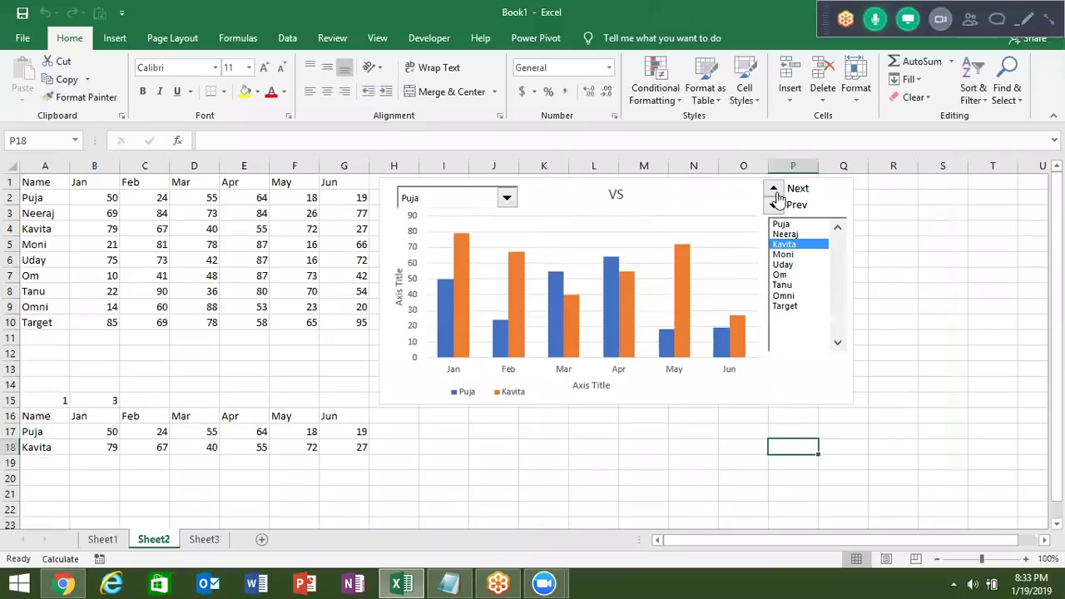
pyautogui.click(772, 189)
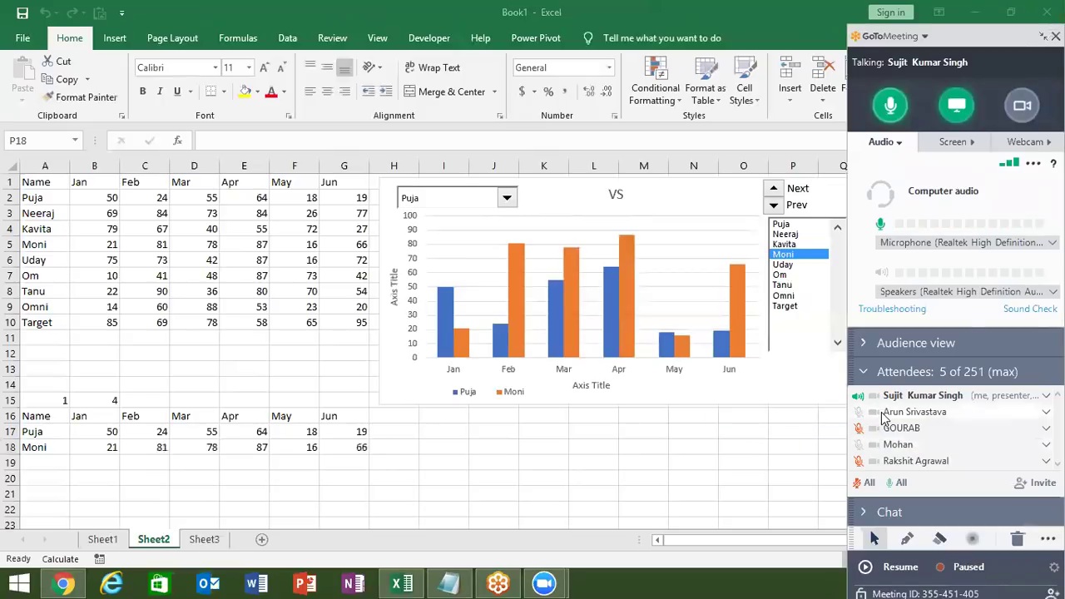
# Dismiss an attendee's options menu and collapse the GoToMeeting panel to its compact toolbar.
pyautogui.rightClick(899, 411)
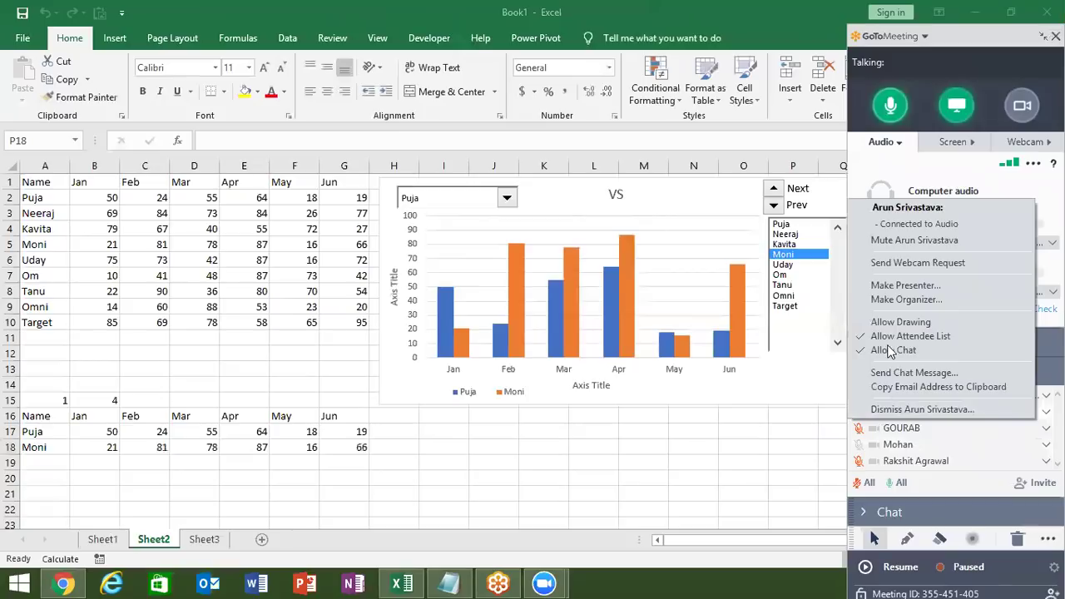
pyautogui.click(834, 357)
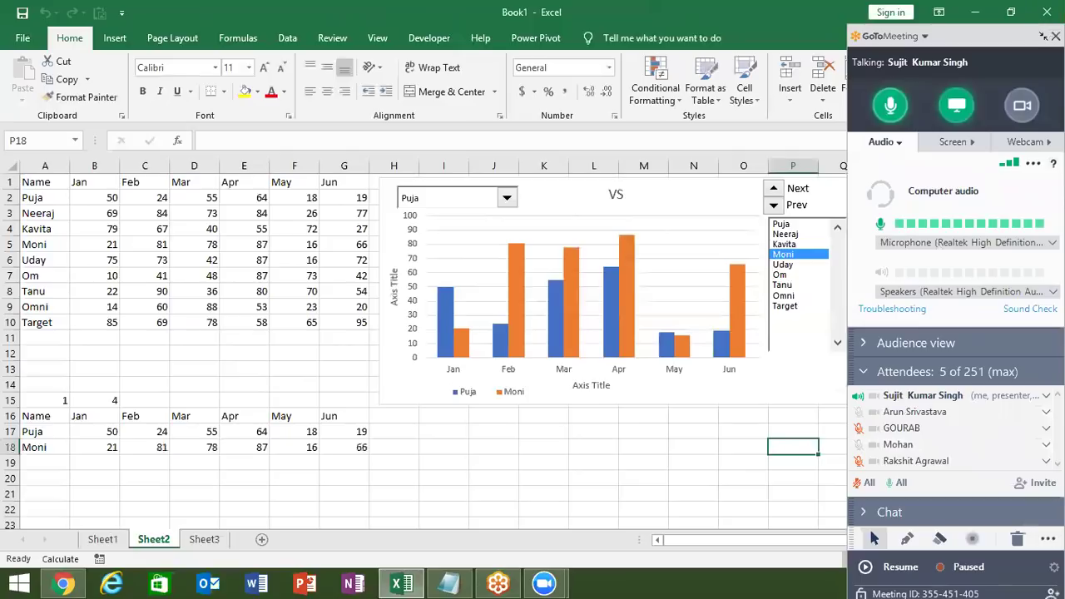
pyautogui.click(1042, 36)
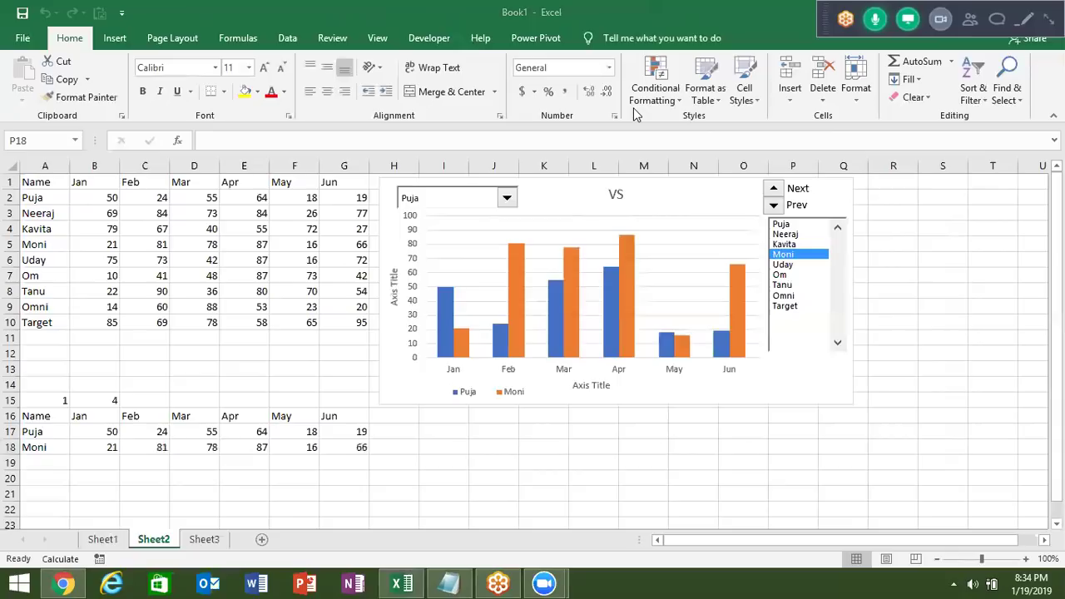
# Rename tabs Sheet1, Sheet2 and Sheet3 to Ex-1, Ex-2 and Ex-3.
pyautogui.click(103, 539)
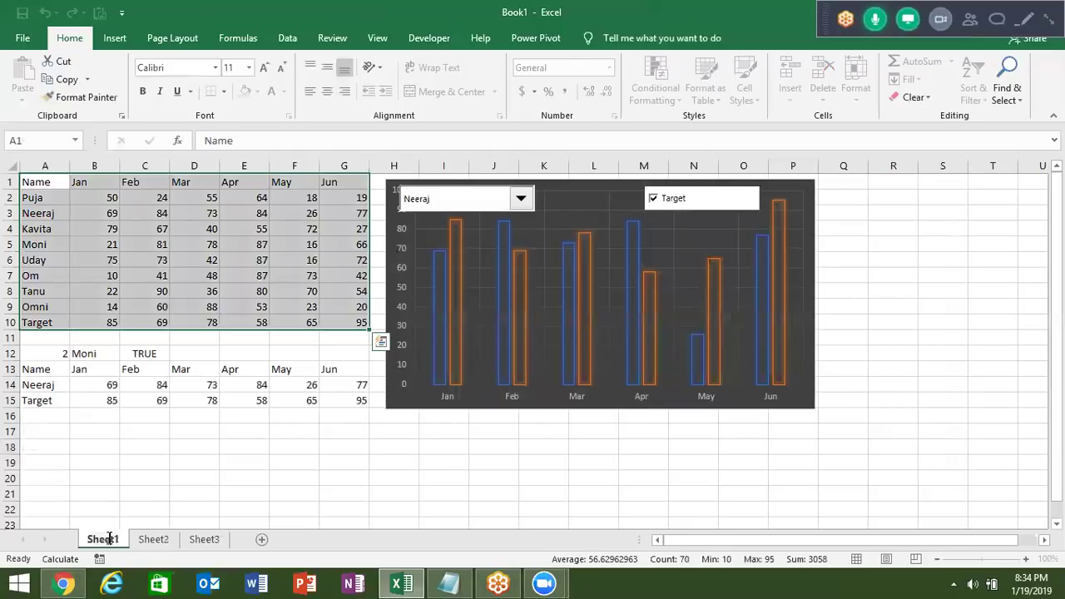
pyautogui.doubleClick(103, 539)
pyautogui.write('Ex')
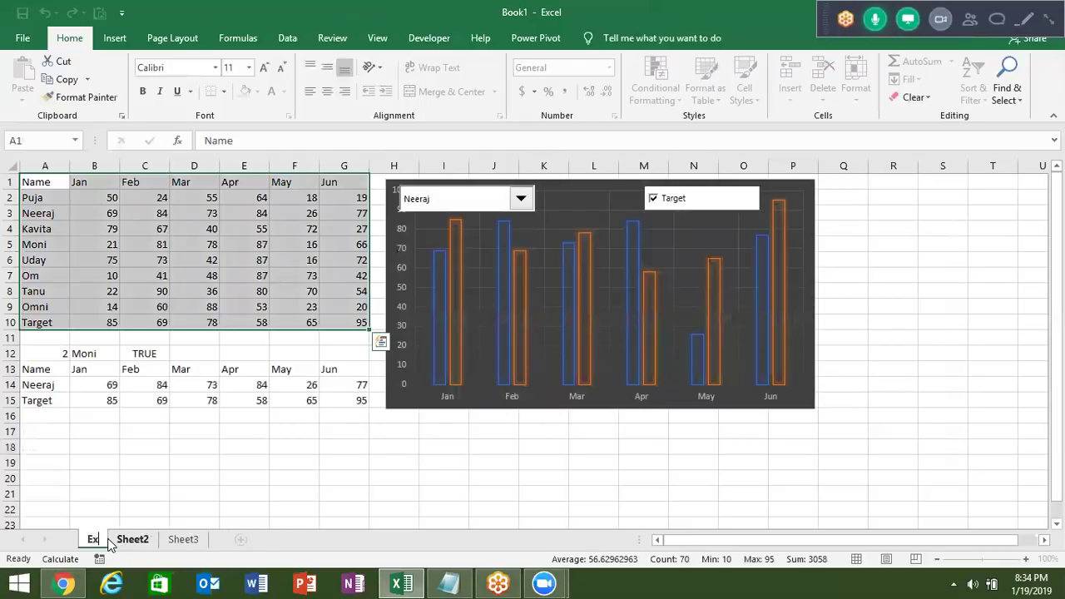
pyautogui.write('-')
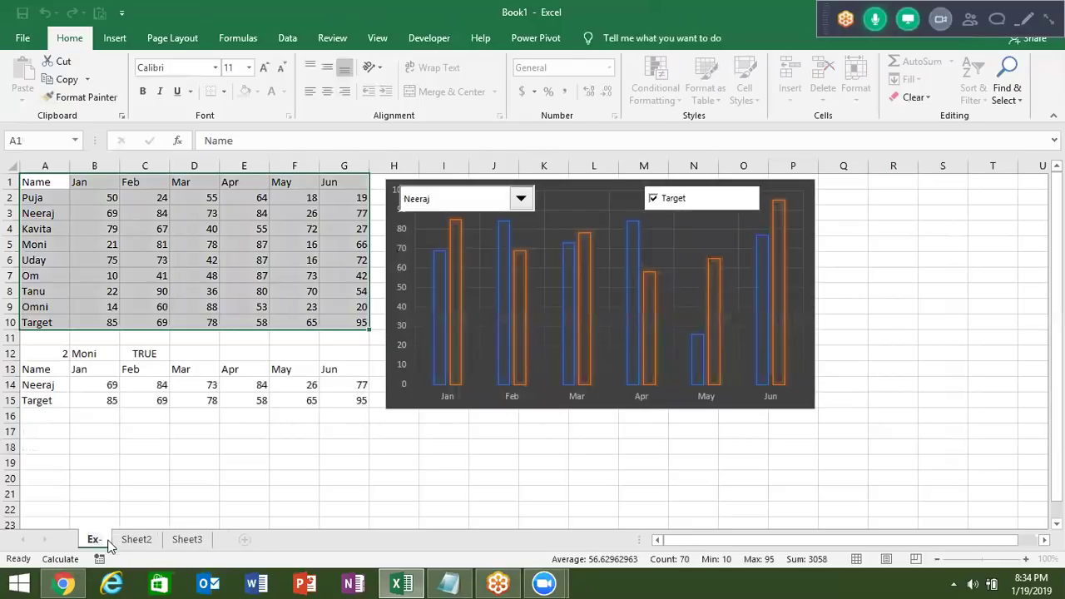
pyautogui.write('1')
pyautogui.press('Return')
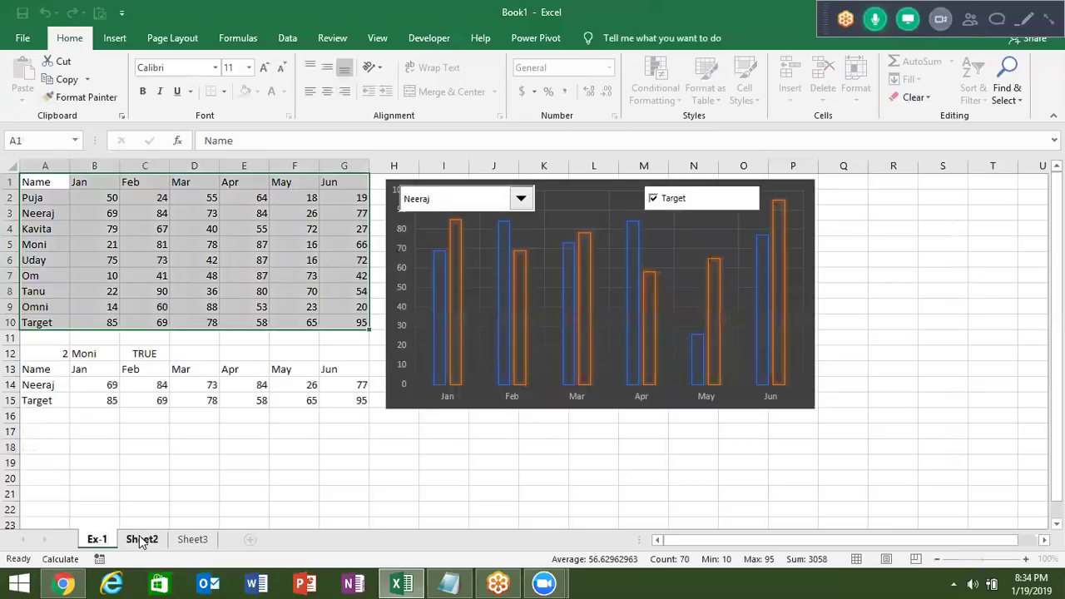
pyautogui.click(141, 539)
pyautogui.doubleClick(142, 539)
pyautogui.write('Ex-2')
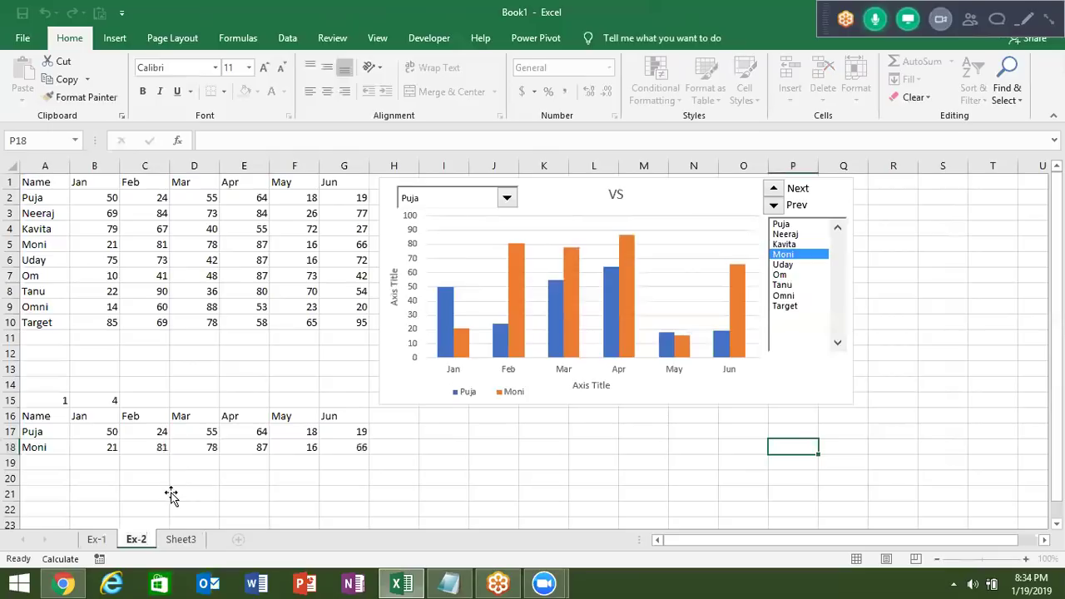
pyautogui.click(171, 495)
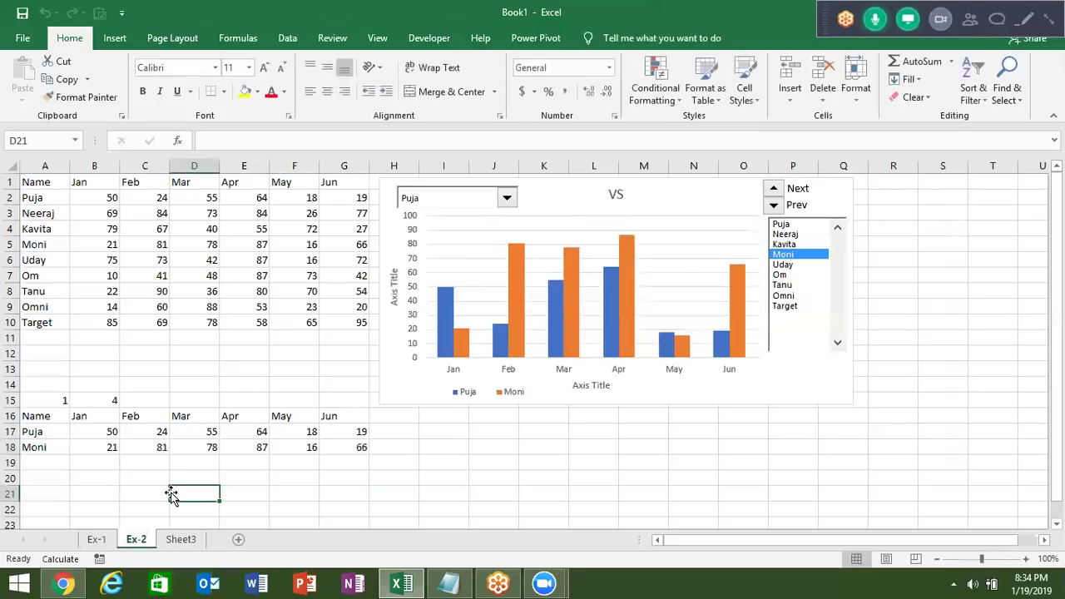
pyautogui.click(180, 539)
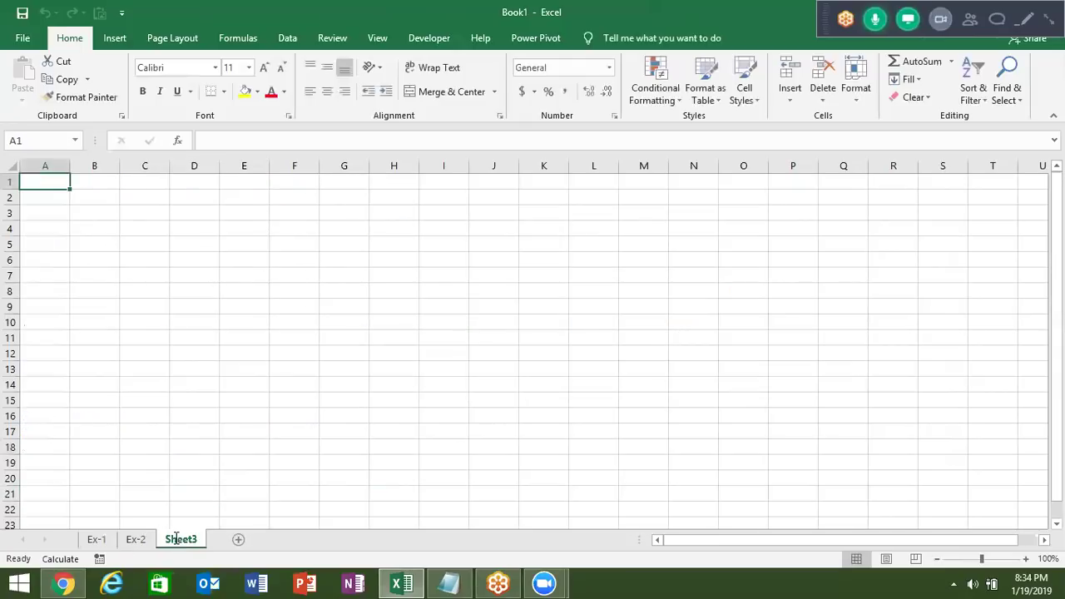
pyautogui.doubleClick(175, 539)
pyautogui.write('Ex-3')
# Copy the Ex-2 score table A1:G10 and paste it at A1 of the Ex-3 sheet.
pyautogui.click(138, 540)
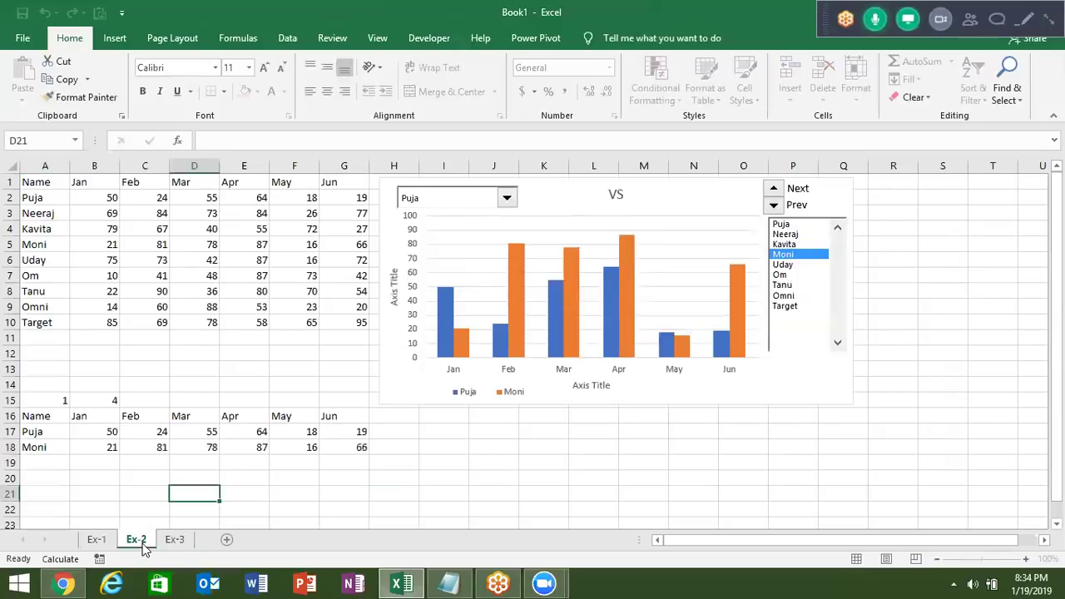
pyautogui.click(39, 181)
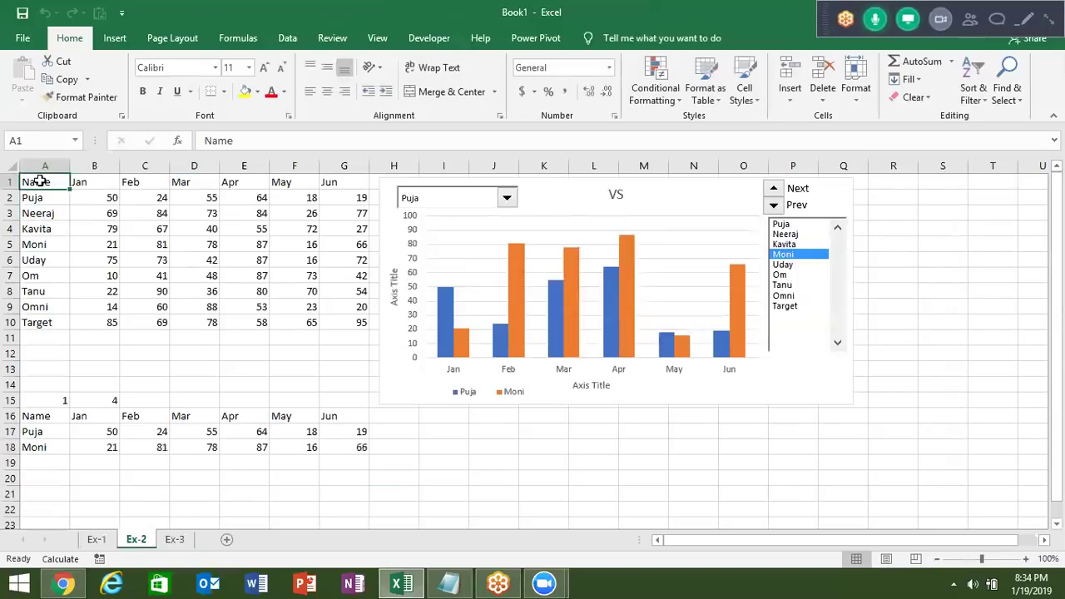
pyautogui.hotkey('ctrl', 'shift', 'Right')
pyautogui.hotkey('ctrl', 'shift', 'Down')
pyautogui.hotkey('ctrl', 'c')
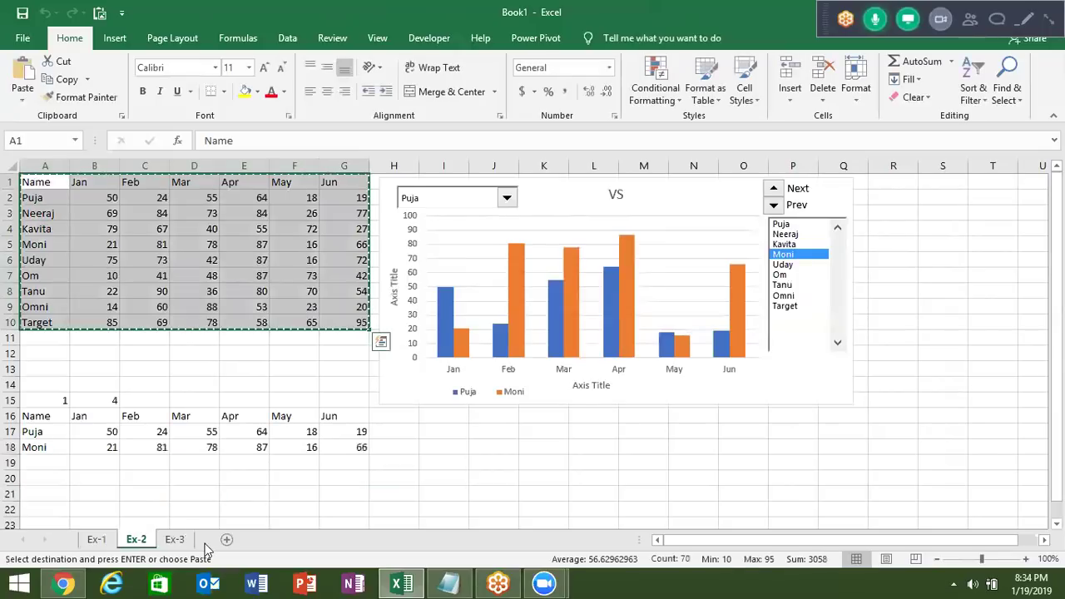
pyautogui.click(175, 539)
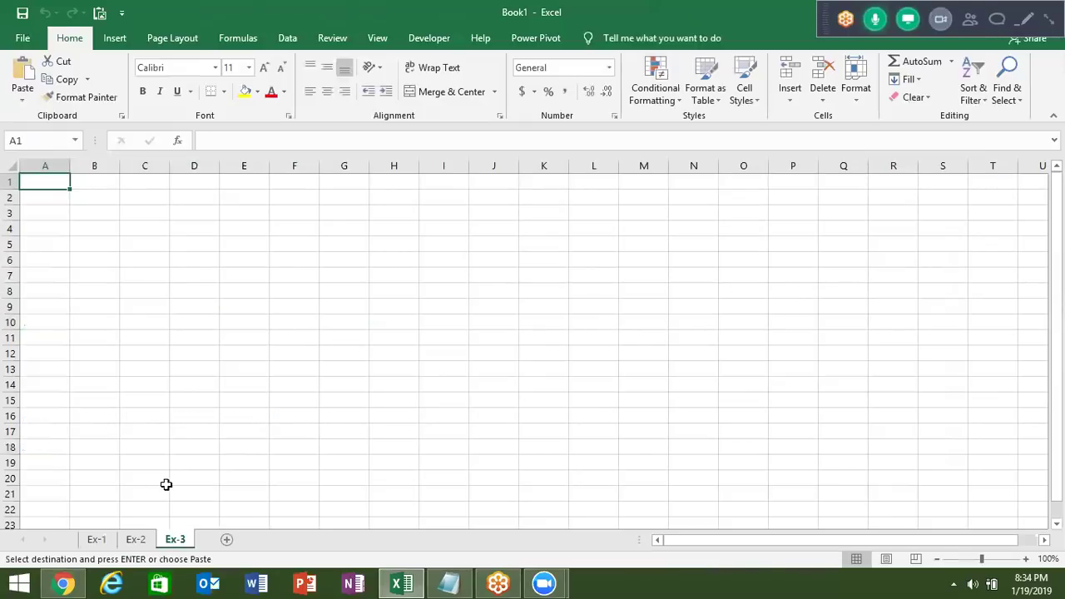
pyautogui.hotkey('ctrl', 'v')
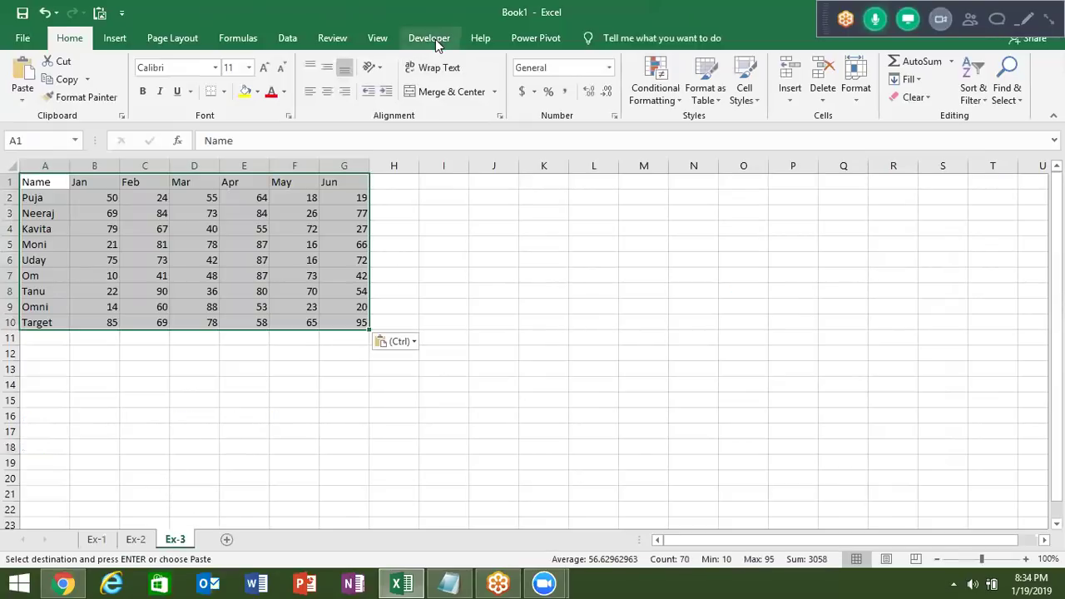
# Open the Developer form-control list, close it unused, then select and deselect table cells.
pyautogui.click(429, 38)
pyautogui.click(348, 100)
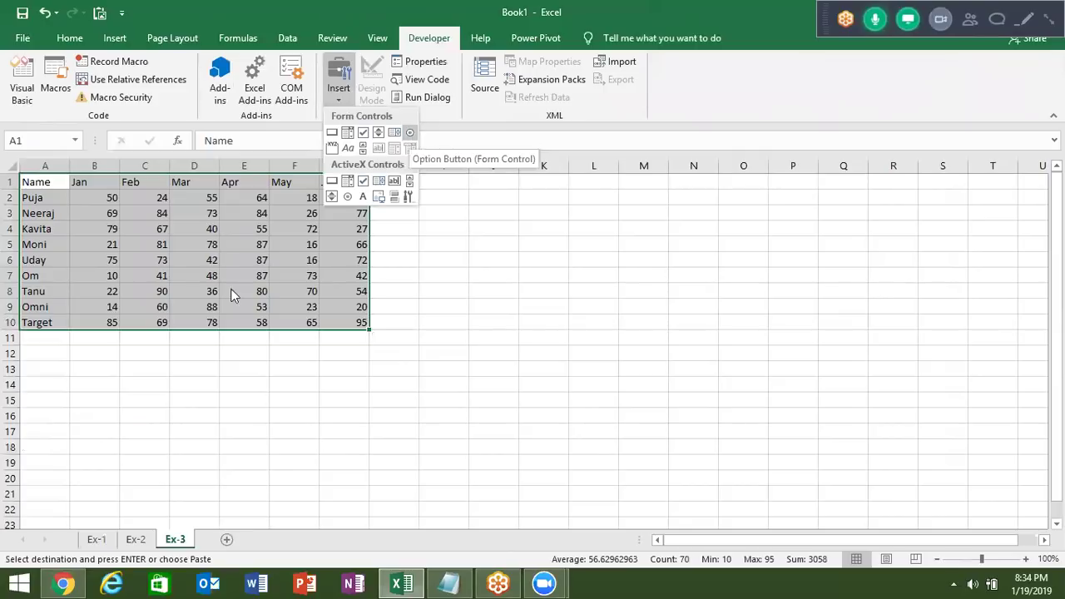
pyautogui.click(180, 351)
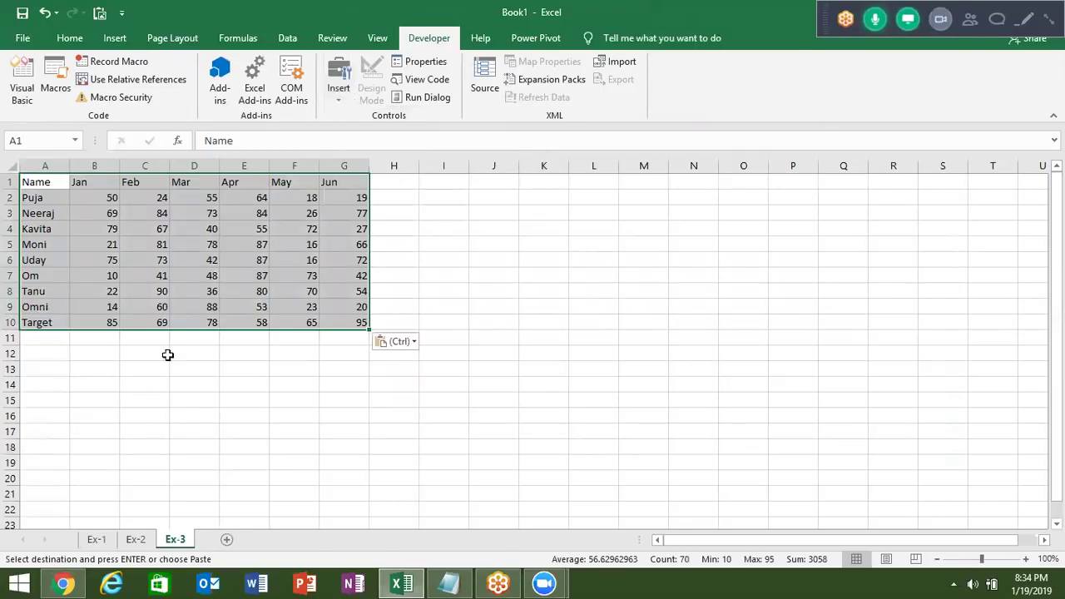
pyautogui.click(87, 371)
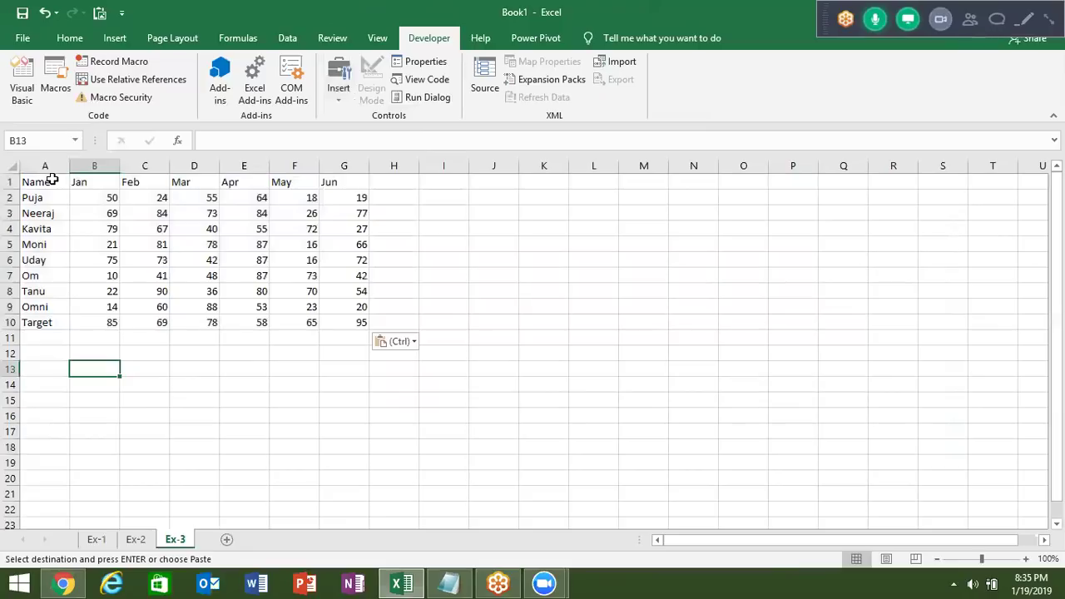
pyautogui.moveTo(48, 186)
pyautogui.mouseDown()
pyautogui.moveTo(347, 271)
pyautogui.moveTo(352, 314)
pyautogui.moveTo(593, 337)
pyautogui.mouseUp()
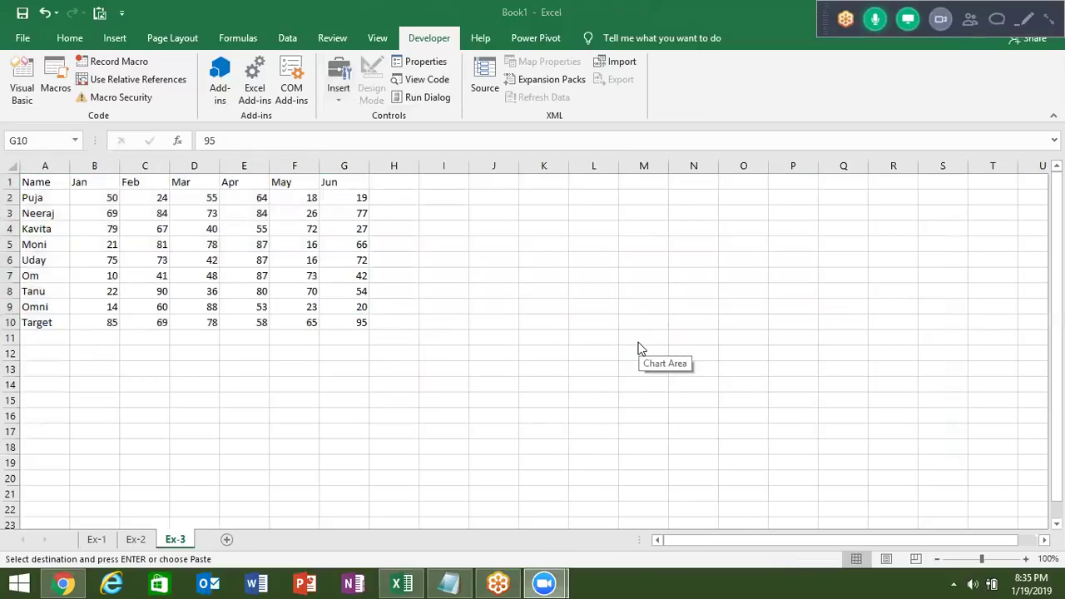
pyautogui.click(41, 352)
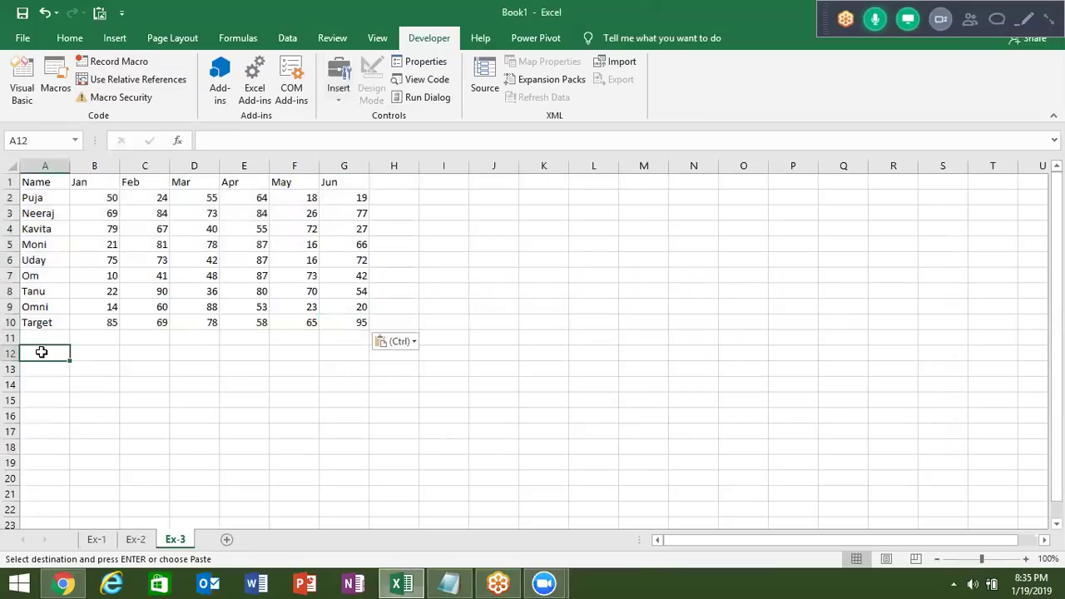
# Copy the names into A15:A24 and enter 1 in cell A14.
pyautogui.moveTo(40, 183); pyautogui.dragTo(37, 324)
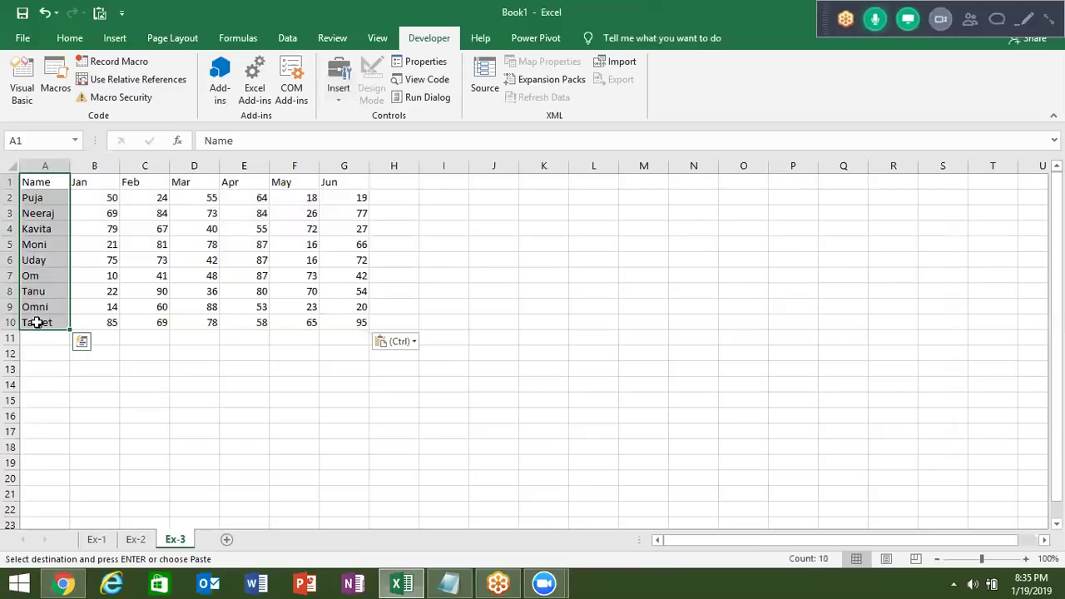
pyautogui.hotkey('ctrl', 'c')
pyautogui.press('Down')
pyautogui.press('Down')
pyautogui.press('Down')
pyautogui.press('Down')
pyautogui.press('Down')
pyautogui.press('Down')
pyautogui.press('Down')
pyautogui.press('Up')
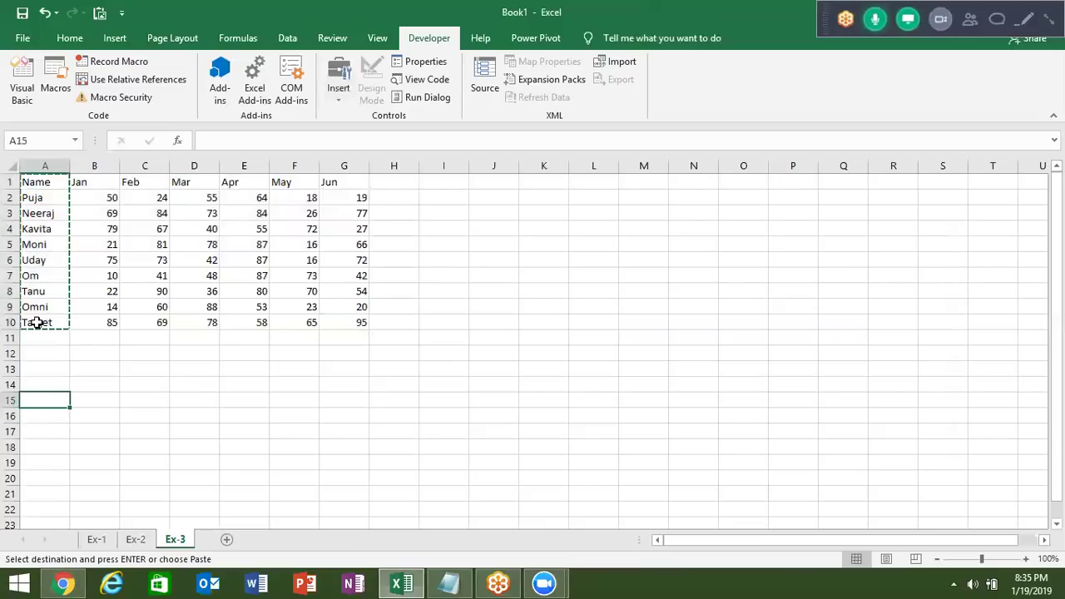
pyautogui.hotkey('ctrl', 'v')
pyautogui.press('Up')
pyautogui.press('Up')
pyautogui.press('Down')
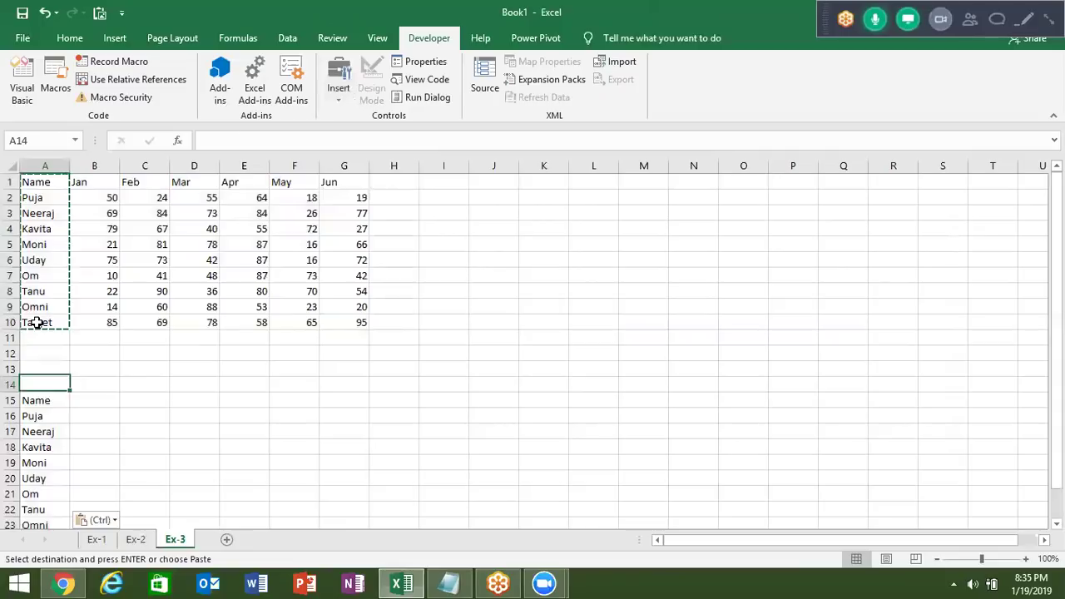
pyautogui.write('1')
pyautogui.press('Tab')
pyautogui.press('Down')
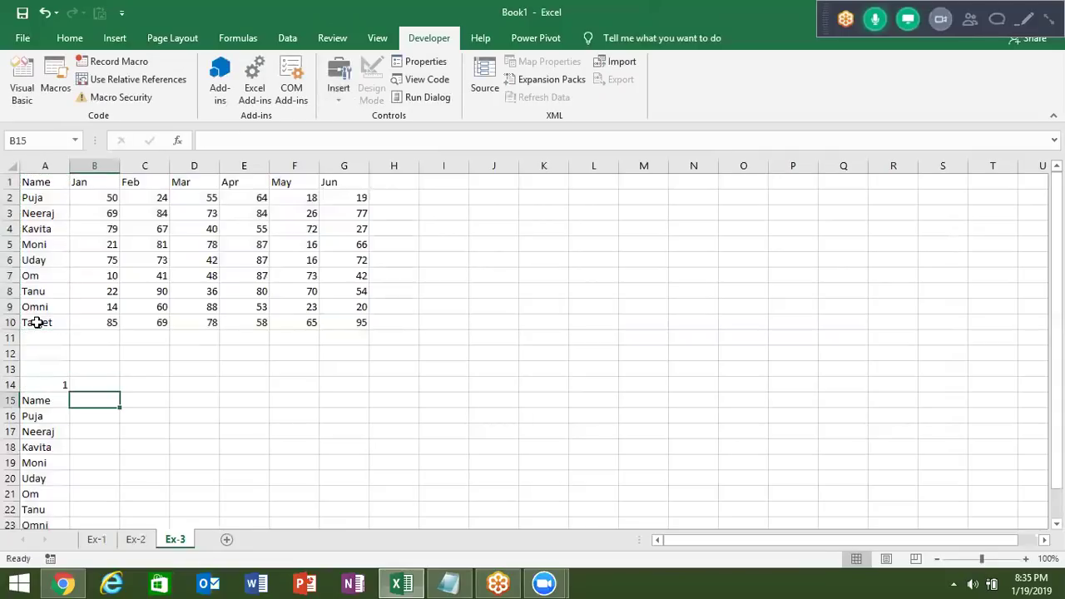
# Enter the formula =OFFSET(A1,0,A14) in cell B15.
pyautogui.write('=OFFSET(')
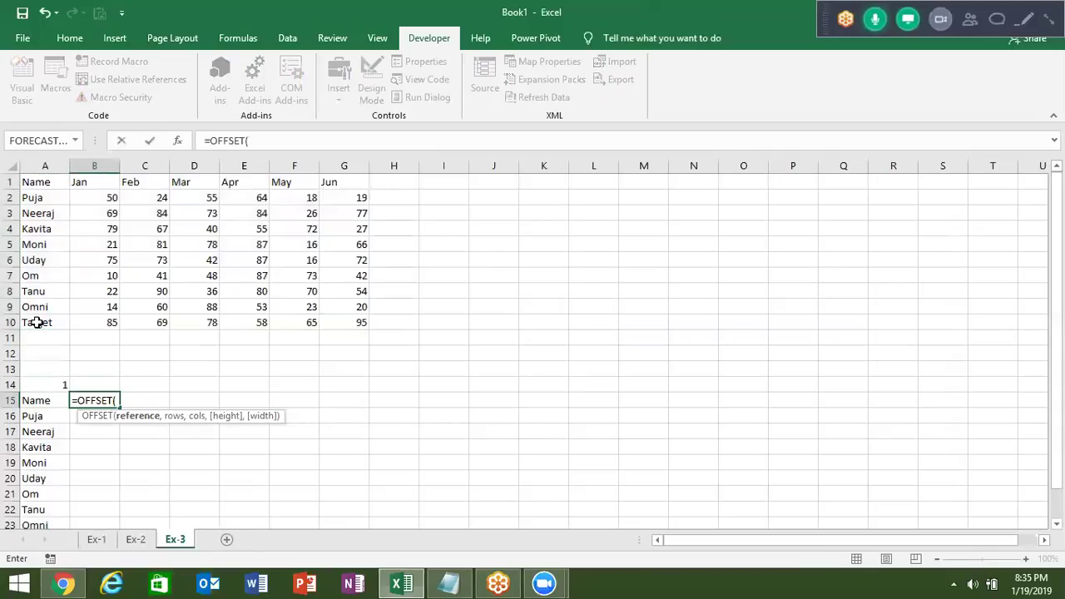
pyautogui.click(52, 181)
pyautogui.write(',0')
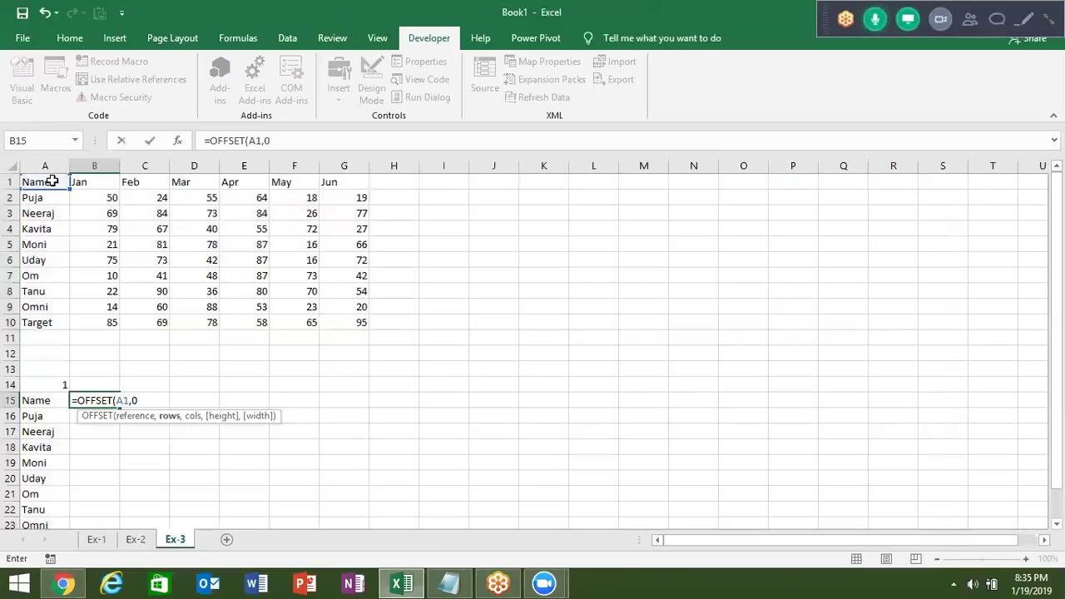
pyautogui.write(',')
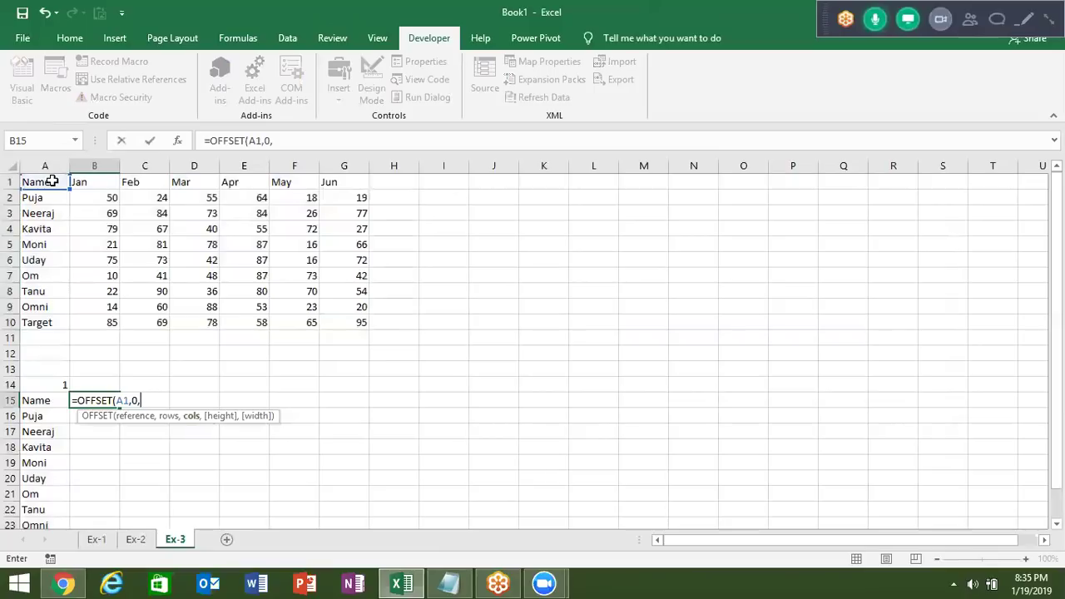
pyautogui.click(65, 386)
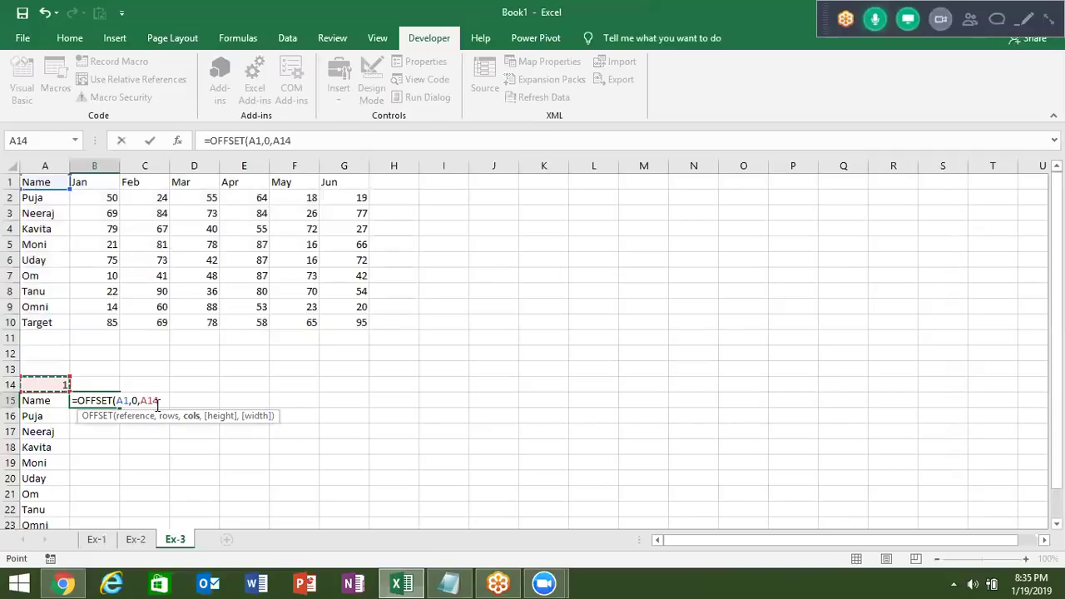
pyautogui.press('Return')
pyautogui.press('Up')
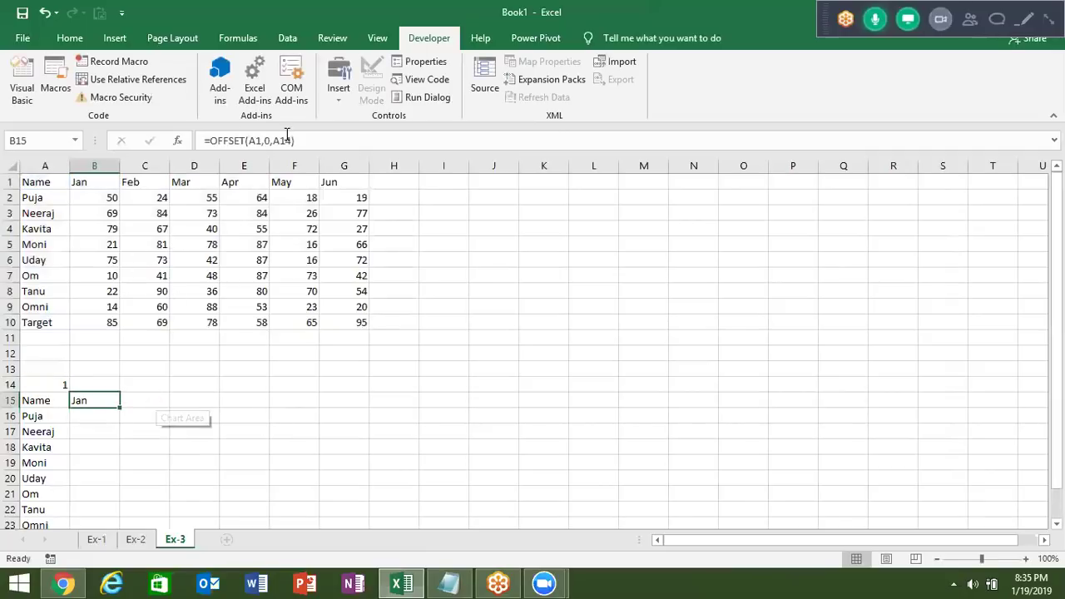
# Make the A14 reference absolute ($A$14) and fill the formula down to B24.
pyautogui.click(284, 140)
pyautogui.press('F4')
pyautogui.hotkey('ctrl', 'Return')
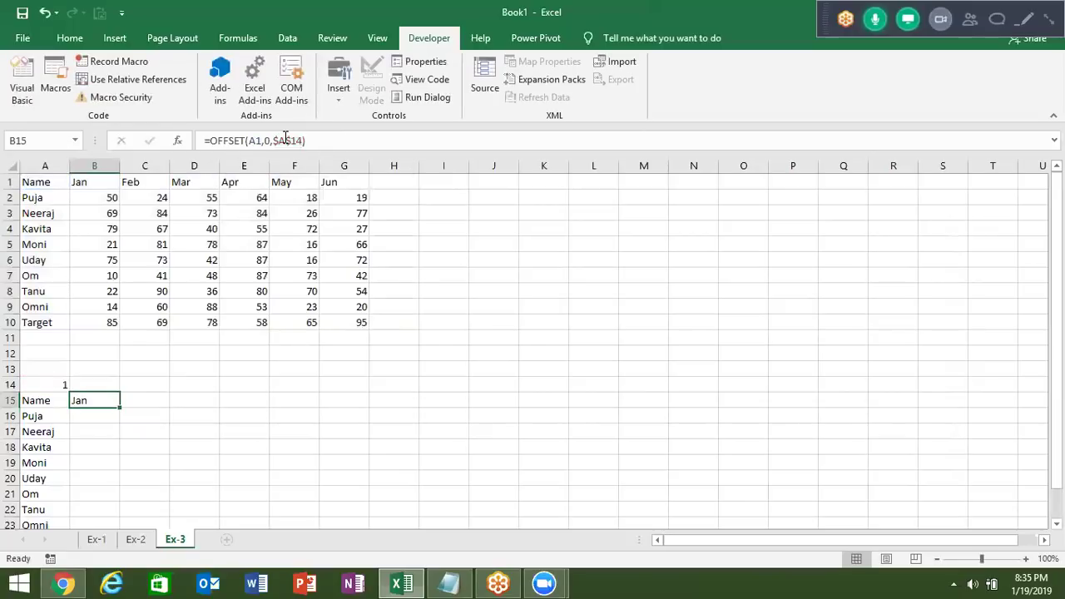
pyautogui.doubleClick(121, 409)
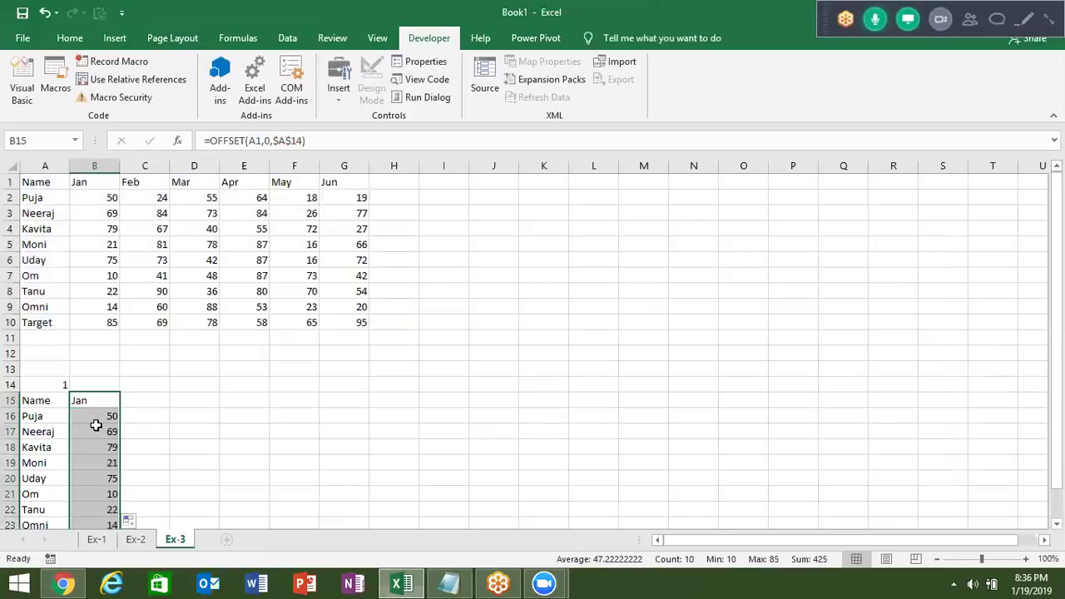
pyautogui.click(97, 427)
pyautogui.press('Down')
pyautogui.press('Down')
pyautogui.press('Down')
pyautogui.press('Down')
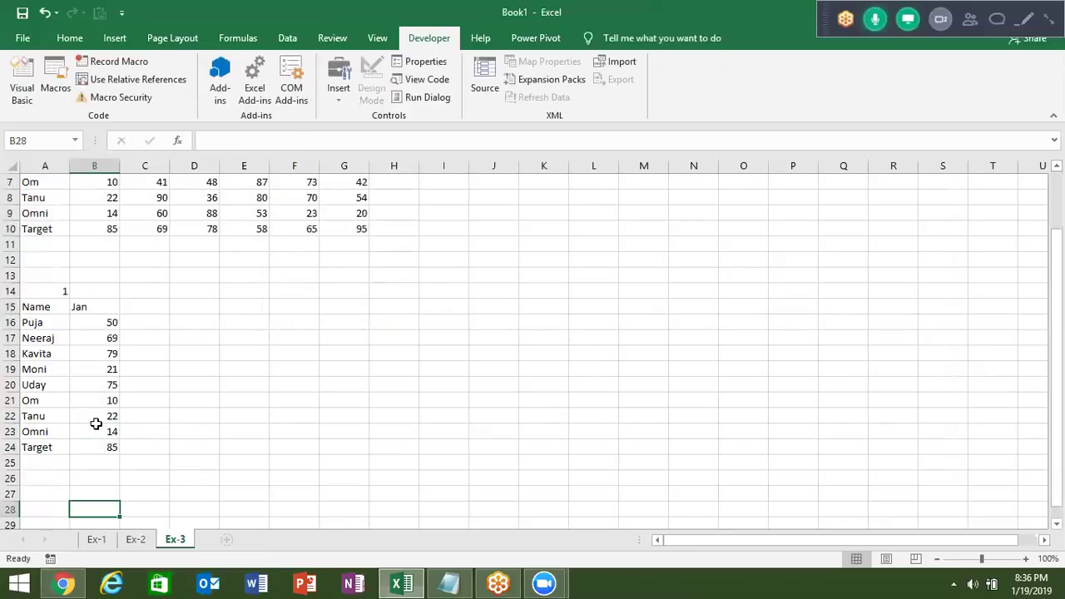
pyautogui.press('Down')
# Insert a 2-D pie chart of the Name and Jan table A15:B24.
pyautogui.moveTo(42, 291); pyautogui.dragTo(112, 432)
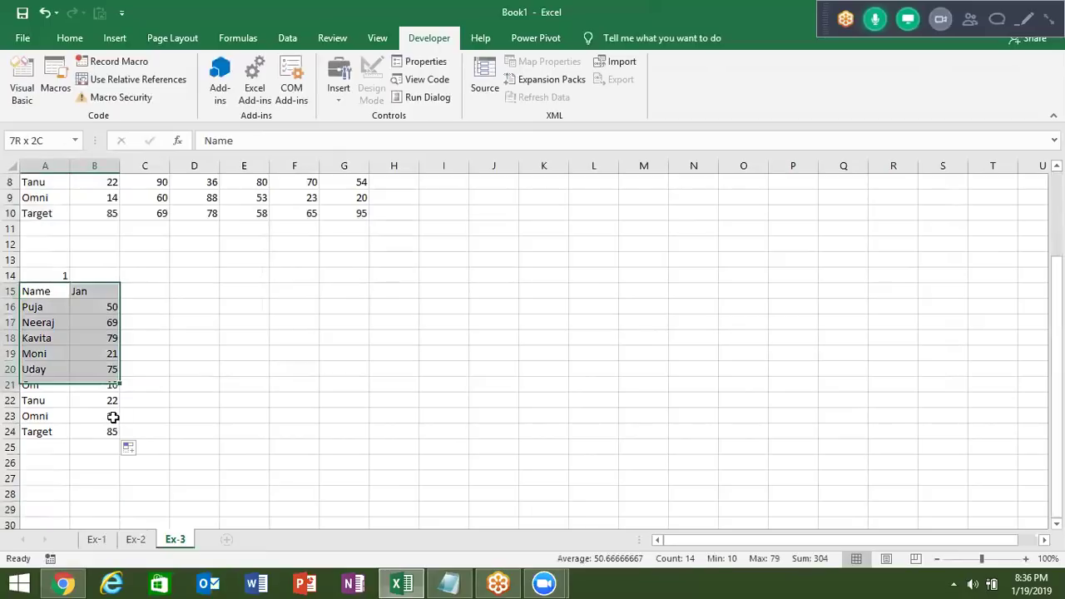
pyautogui.click(78, 38)
pyautogui.click(118, 39)
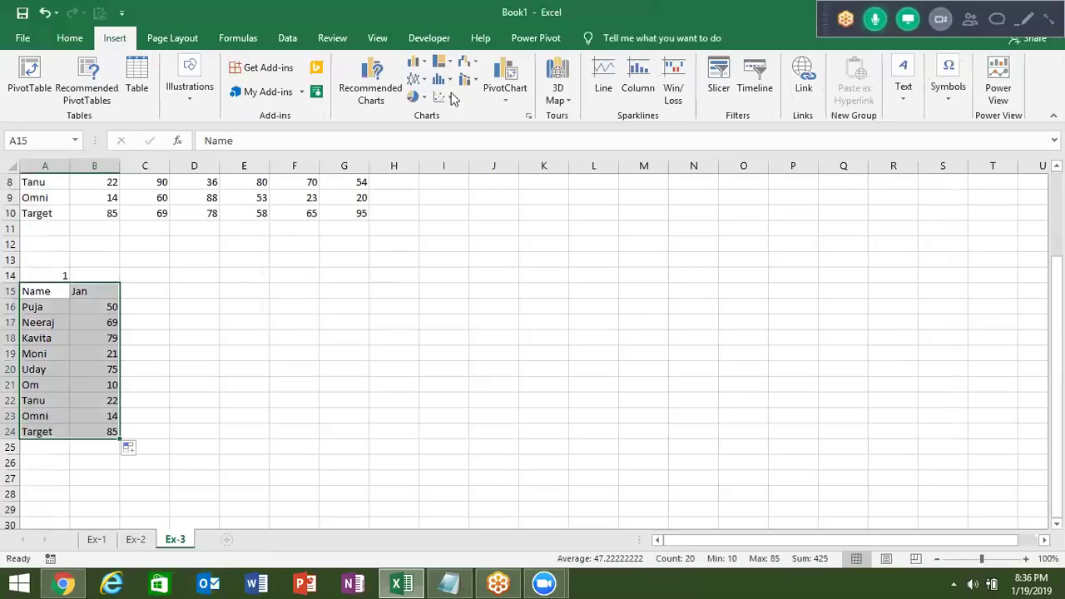
pyautogui.click(421, 97)
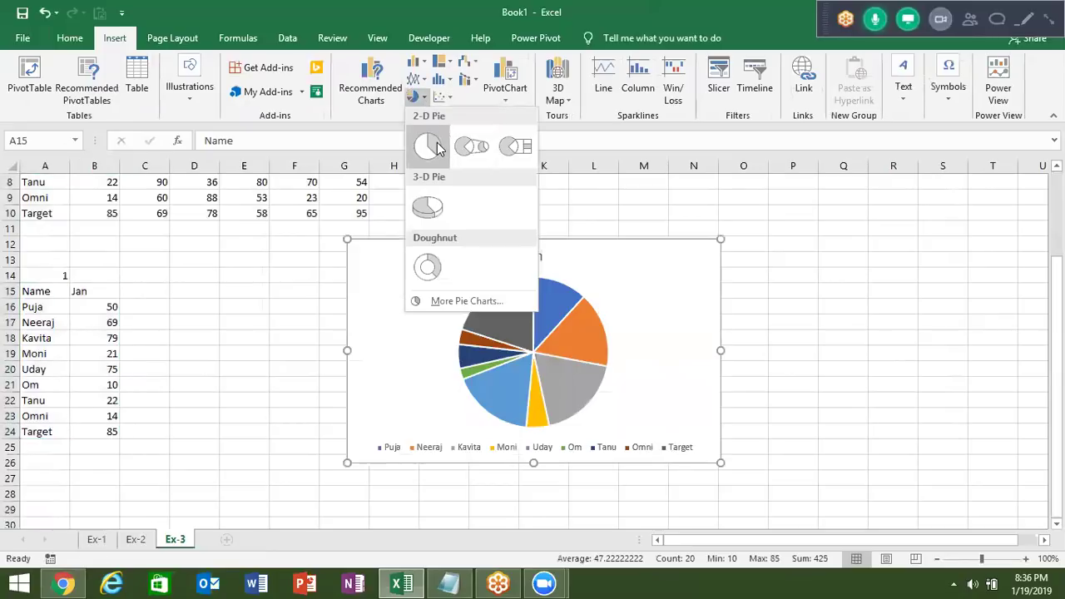
pyautogui.click(439, 150)
# Move and enlarge the pie chart beside the table and shift the Jan title right of the pie.
pyautogui.moveTo(485, 258); pyautogui.dragTo(360, 287)
pyautogui.moveTo(597, 488); pyautogui.dragTo(691, 496)
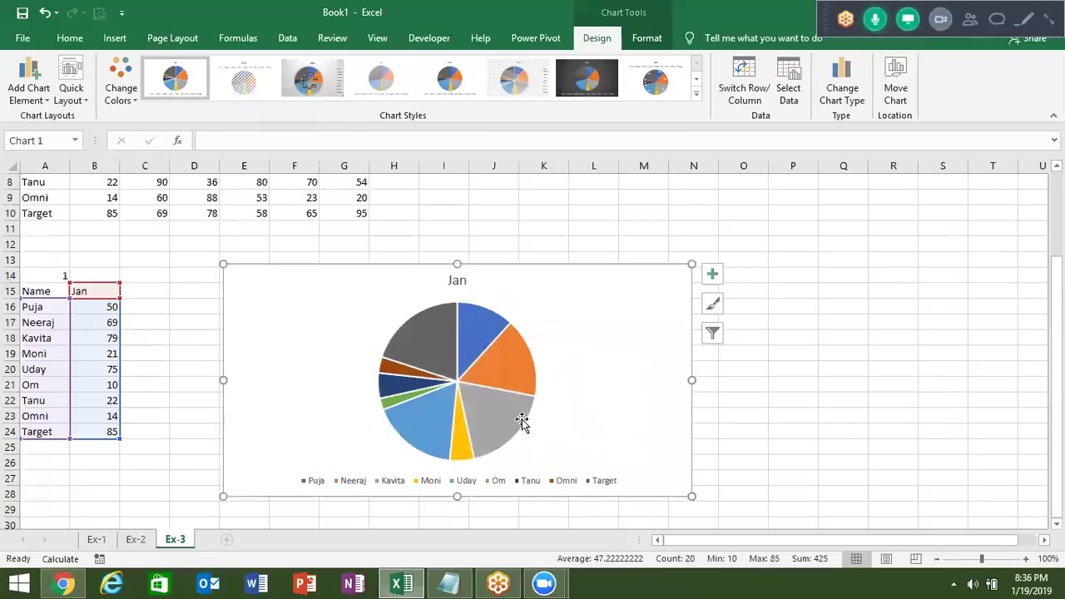
pyautogui.moveTo(464, 280); pyautogui.dragTo(566, 385)
pyautogui.click(345, 293)
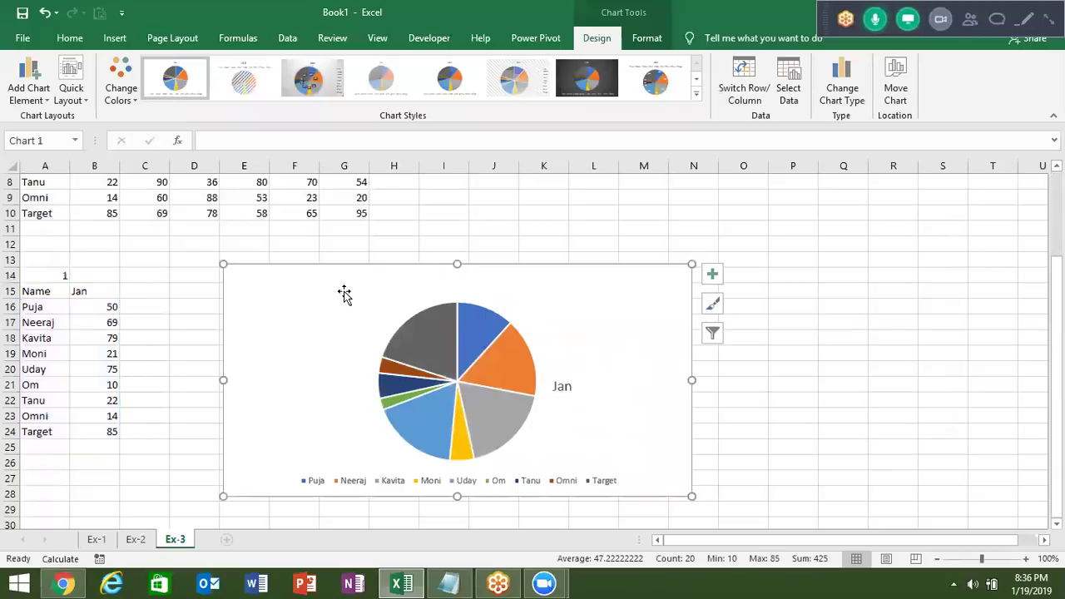
pyautogui.click(429, 37)
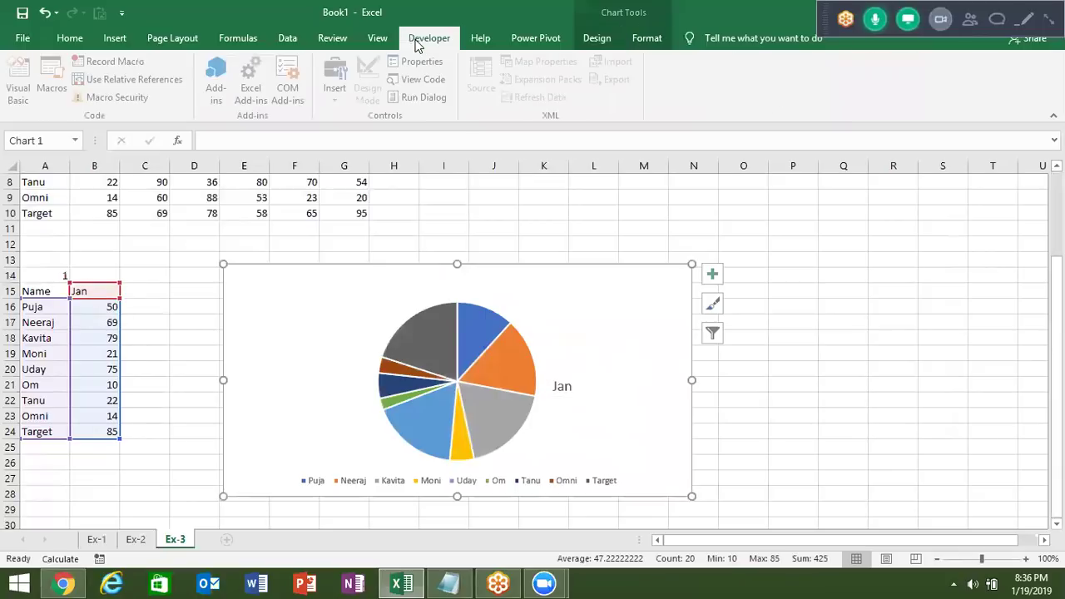
pyautogui.click(341, 91)
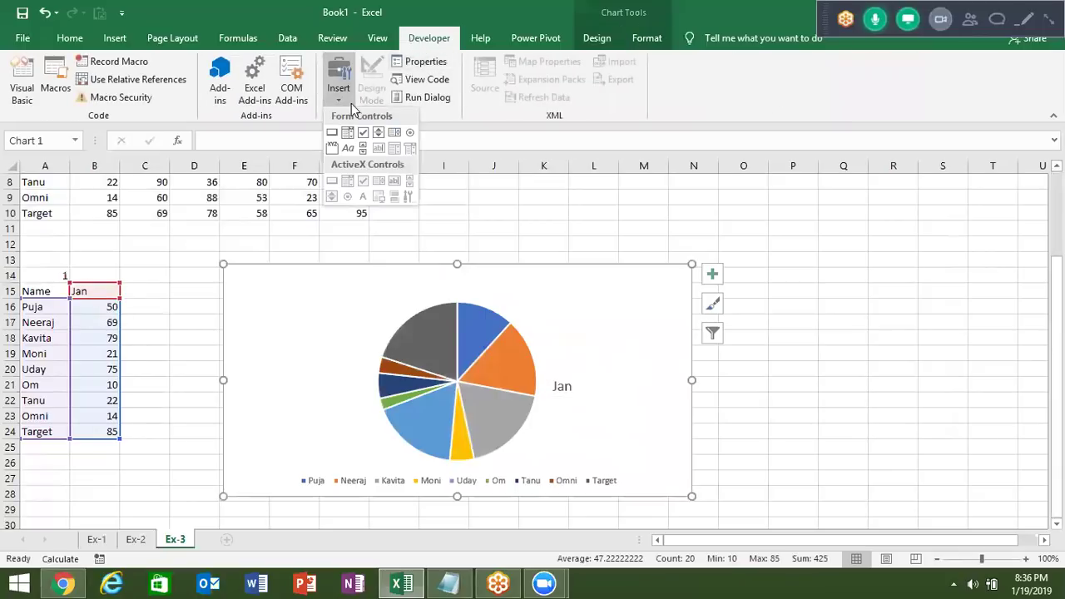
# Draw a form-control option button at the chart's top-left, label it JAN, and narrow it.
pyautogui.click(409, 136)
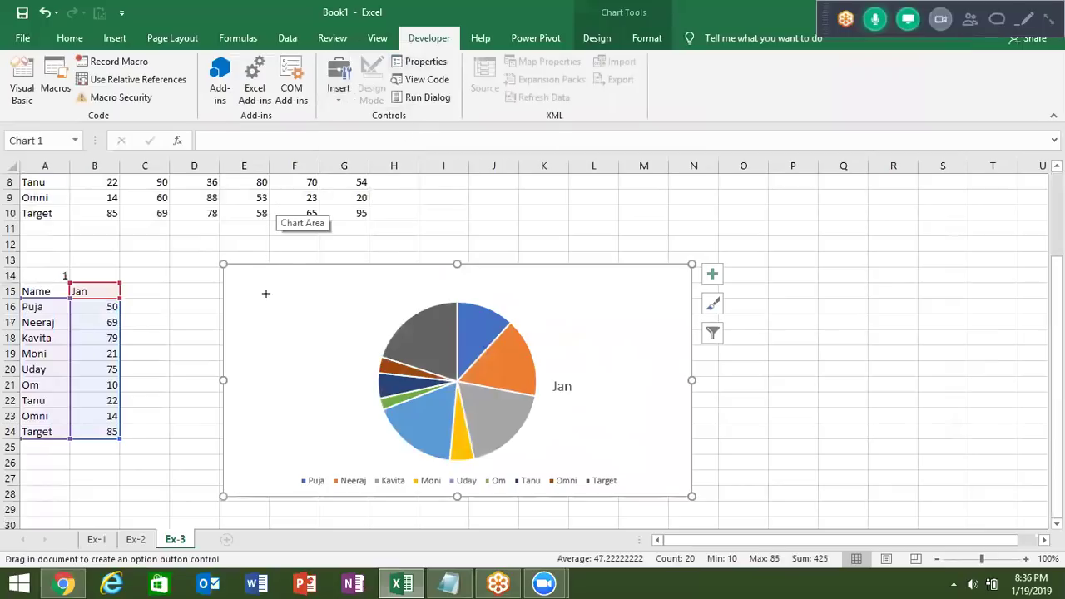
pyautogui.moveTo(240, 268); pyautogui.dragTo(309, 286)
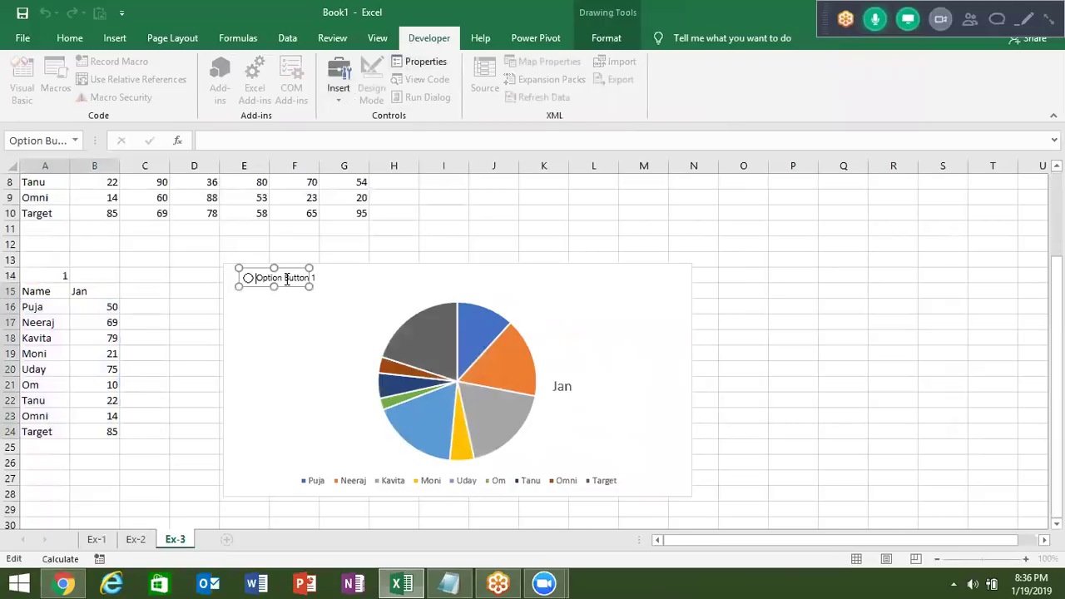
pyautogui.press('Delete')
pyautogui.press('Delete')
pyautogui.press('Delete')
pyautogui.press('Delete')
pyautogui.press('Delete')
pyautogui.press('Delete')
pyautogui.click(283, 285)
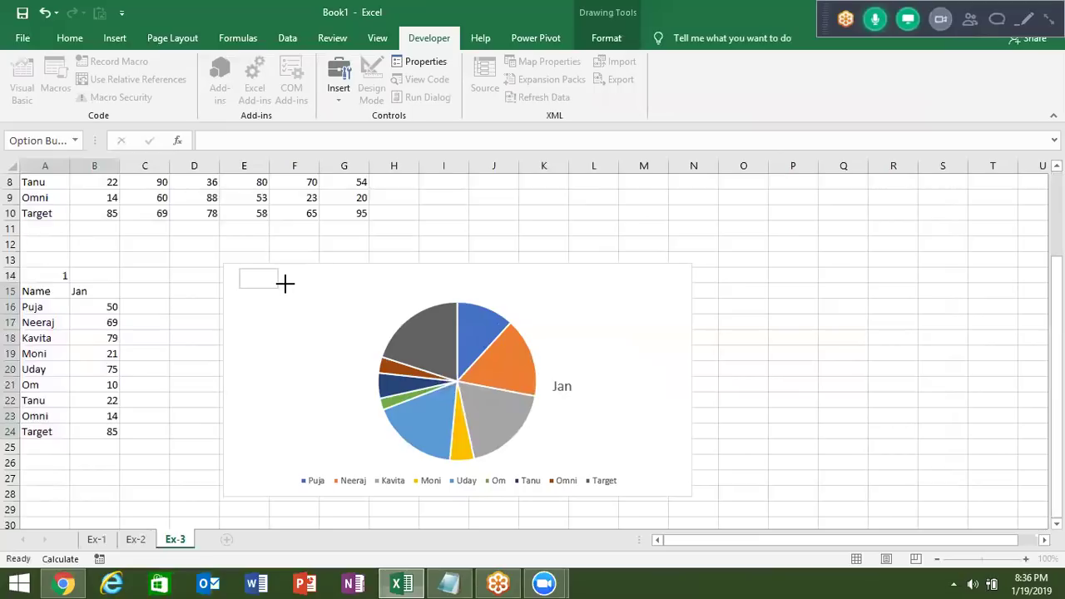
pyautogui.click(298, 288)
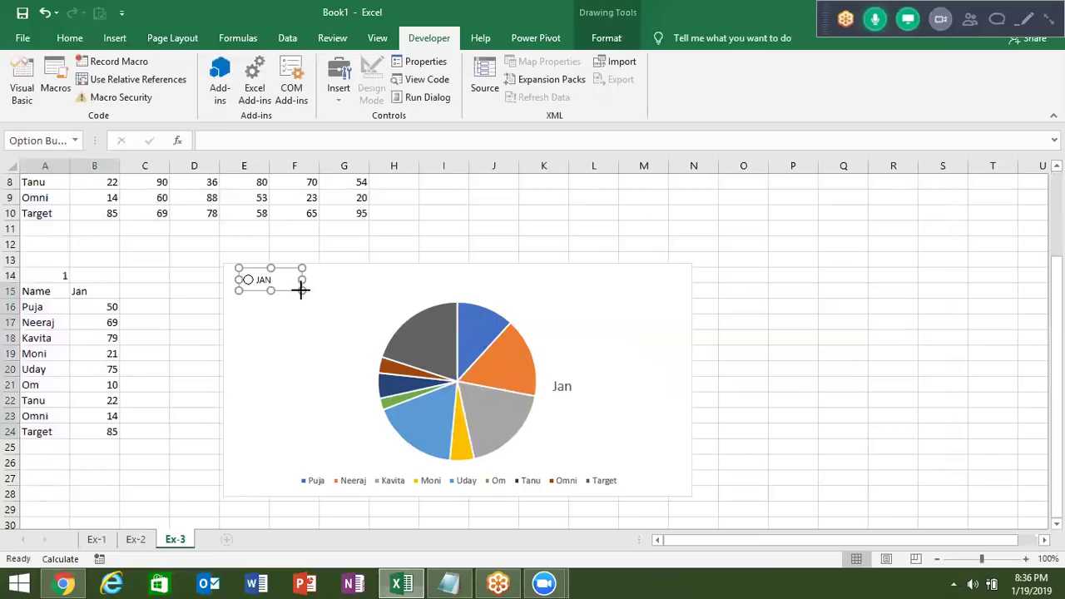
pyautogui.moveTo(301, 289); pyautogui.dragTo(276, 290)
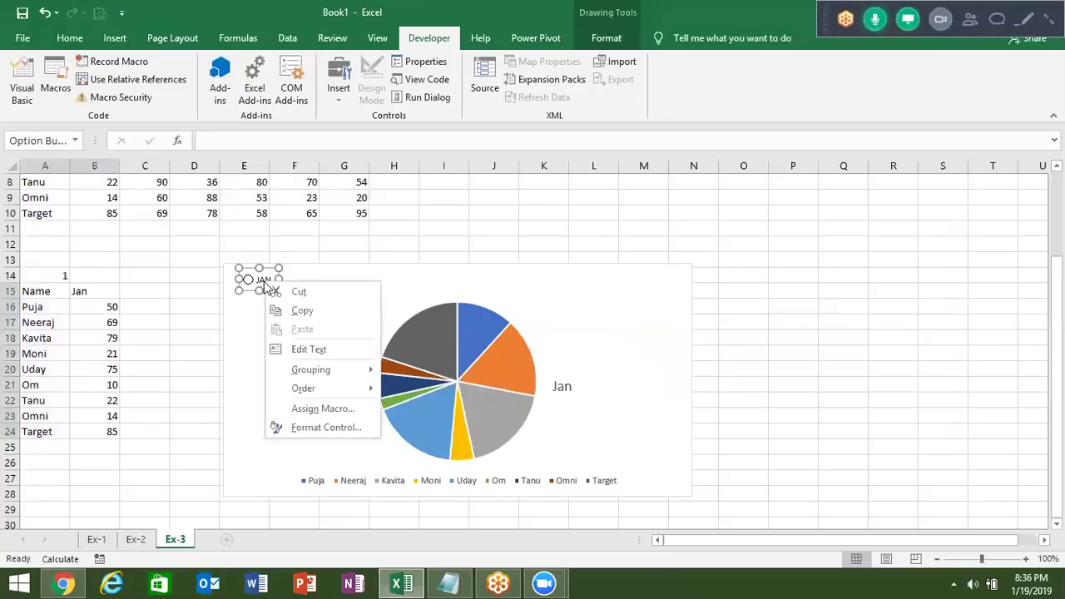
# Format the JAN option button with 3-D shading and cell link $A$14.
pyautogui.click(304, 430)
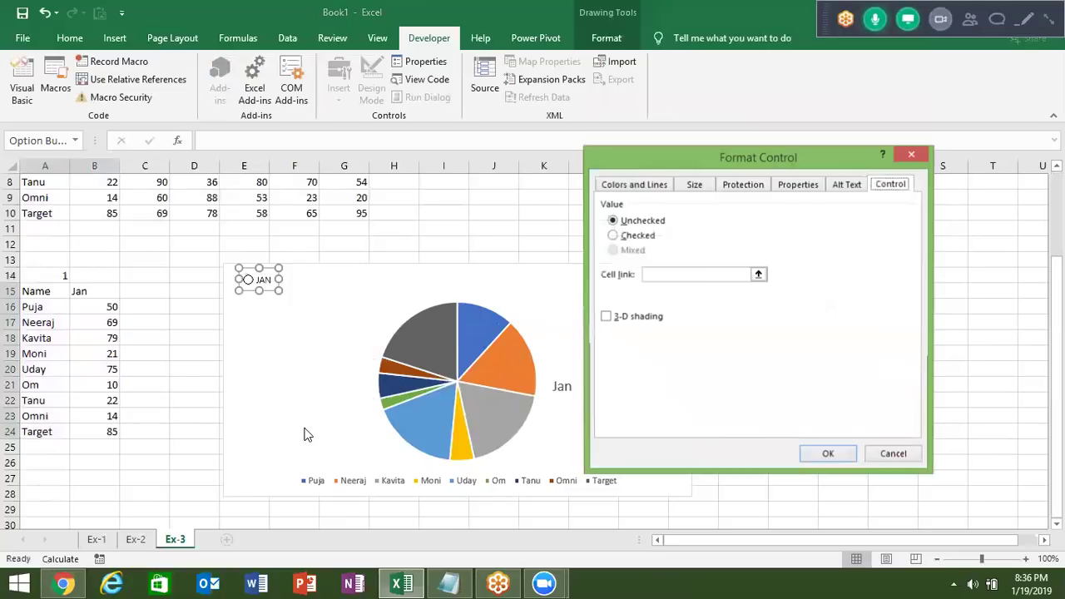
pyautogui.click(607, 321)
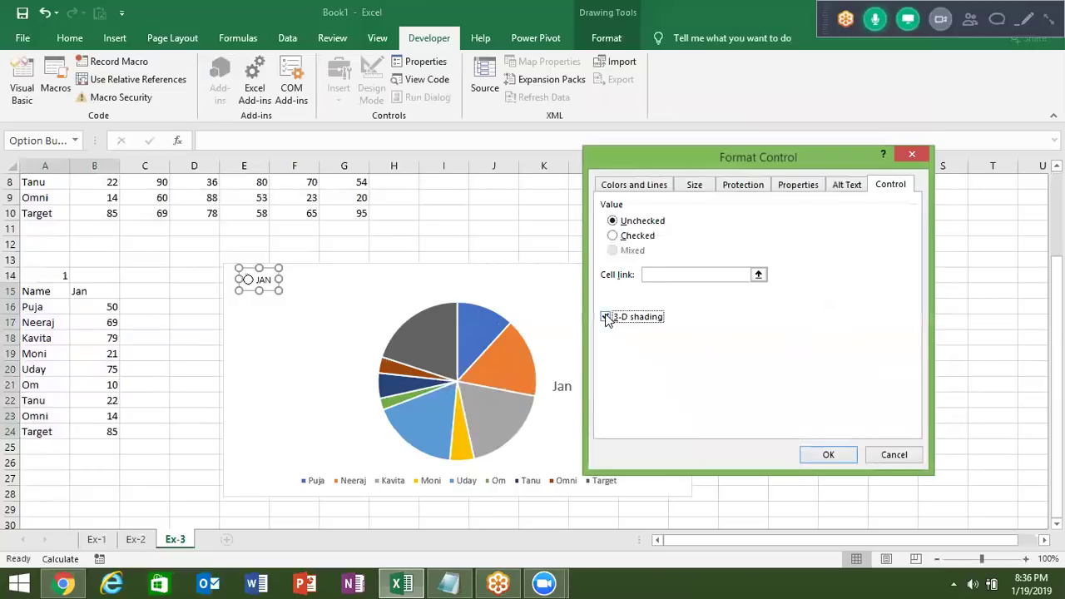
pyautogui.click(650, 274)
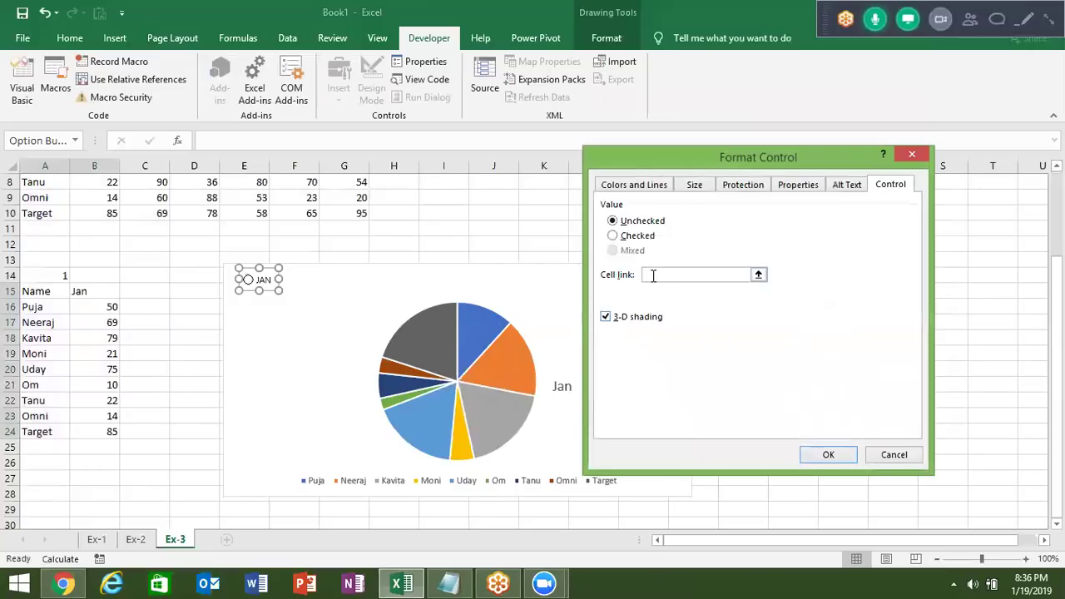
pyautogui.click(51, 275)
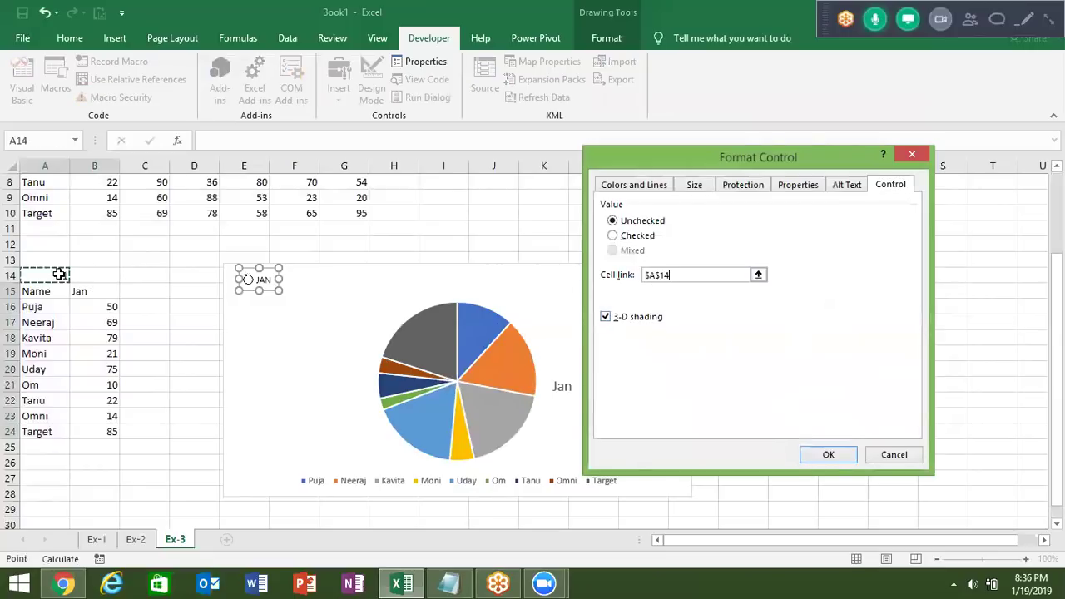
pyautogui.click(826, 455)
pyautogui.click(272, 312)
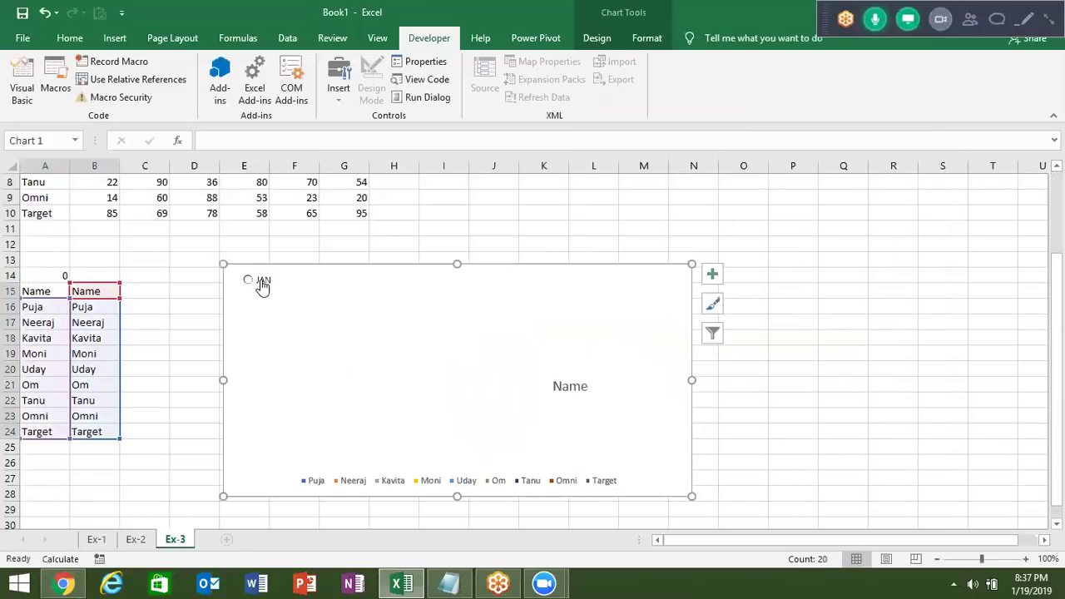
# Select the JAN option so A14 reads 1, then Ctrl-drag copies across the chart's top.
pyautogui.click(261, 285)
pyautogui.rightClick(262, 286)
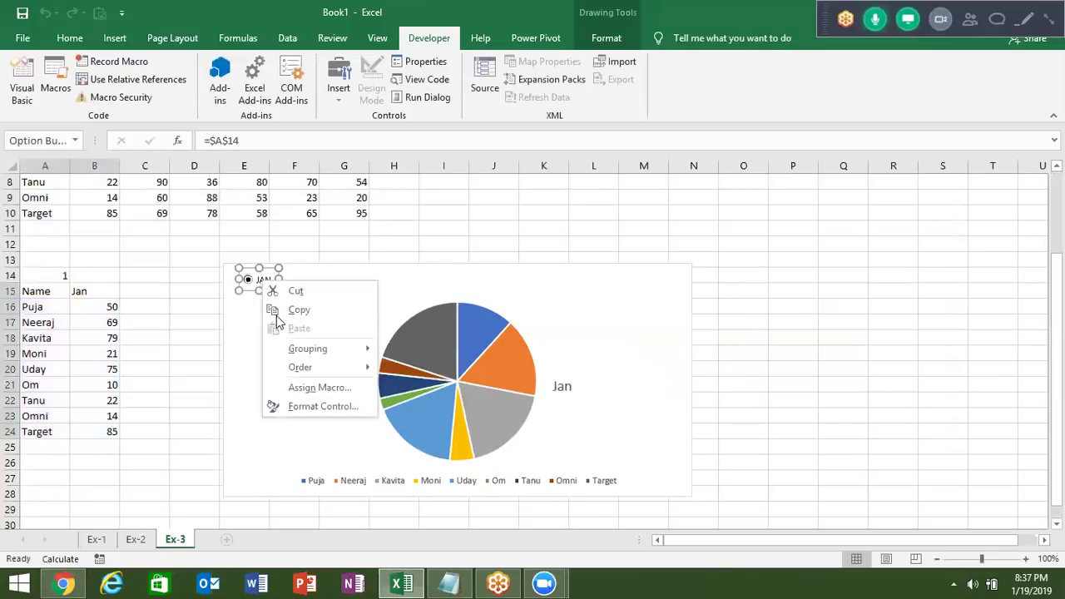
pyautogui.click(304, 388)
pyautogui.press('Escape')
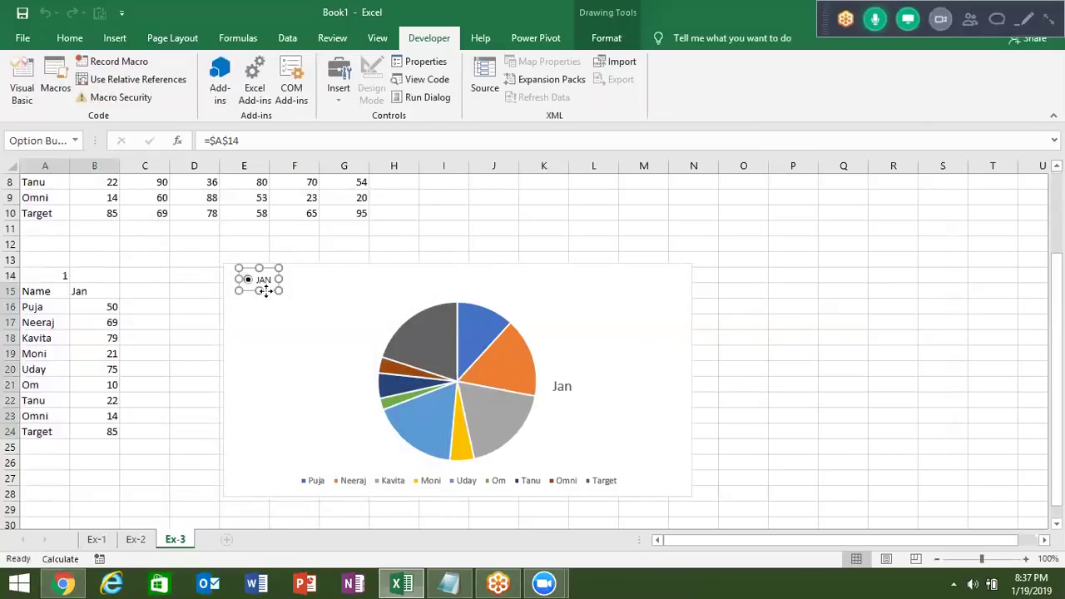
pyautogui.moveTo(272, 291); pyautogui.dragTo(432, 297)
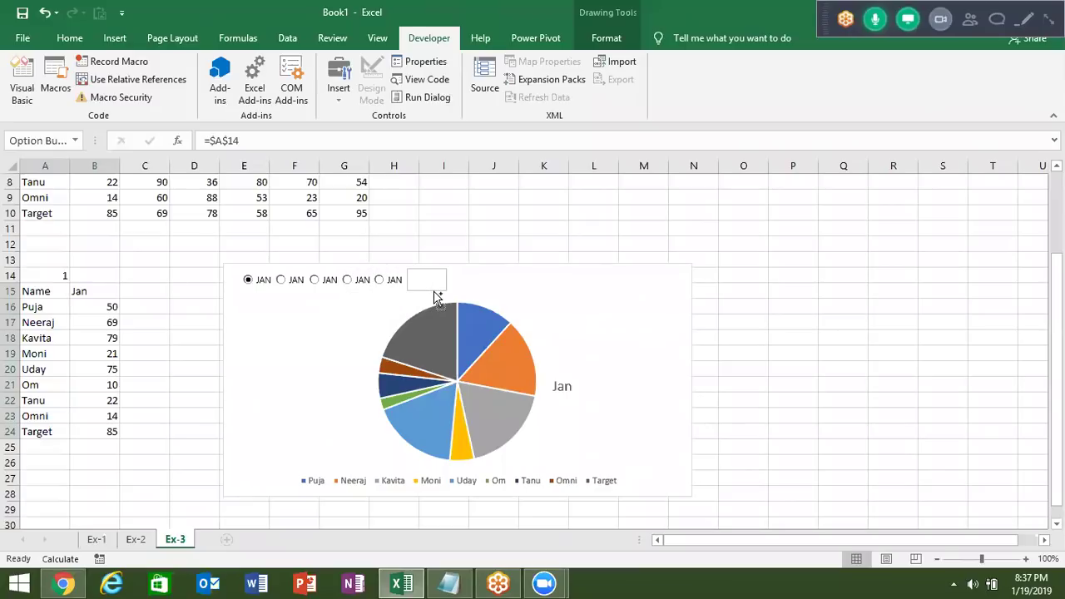
pyautogui.rightClick(295, 283)
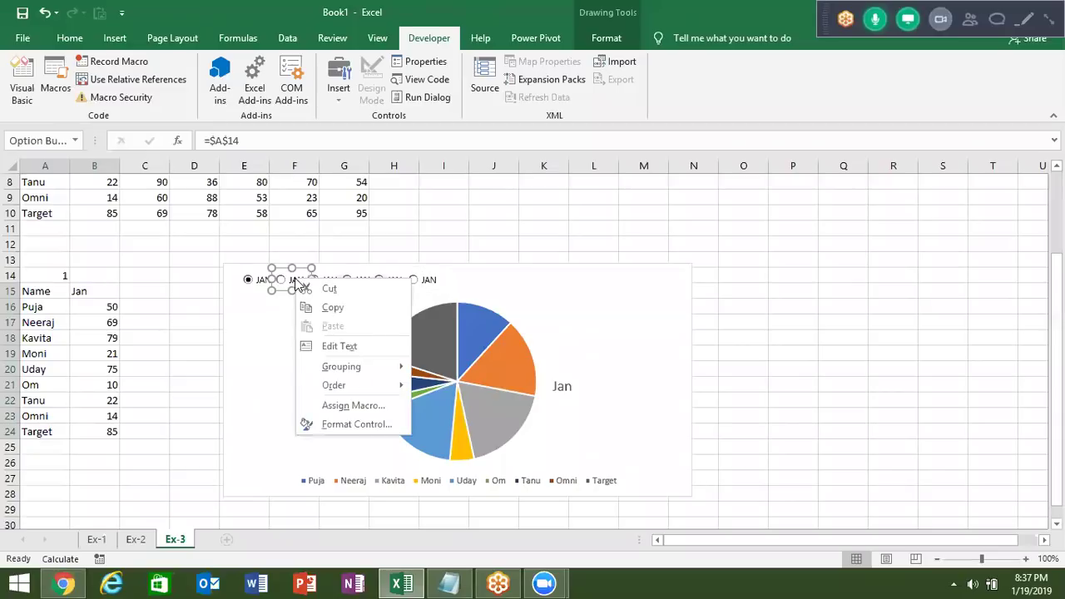
# Relabel the second, third and fourth option buttons FEB, MAR and APR.
pyautogui.click(326, 349)
pyautogui.press('BackSpace')
pyautogui.press('BackSpace')
pyautogui.press('BackSpace')
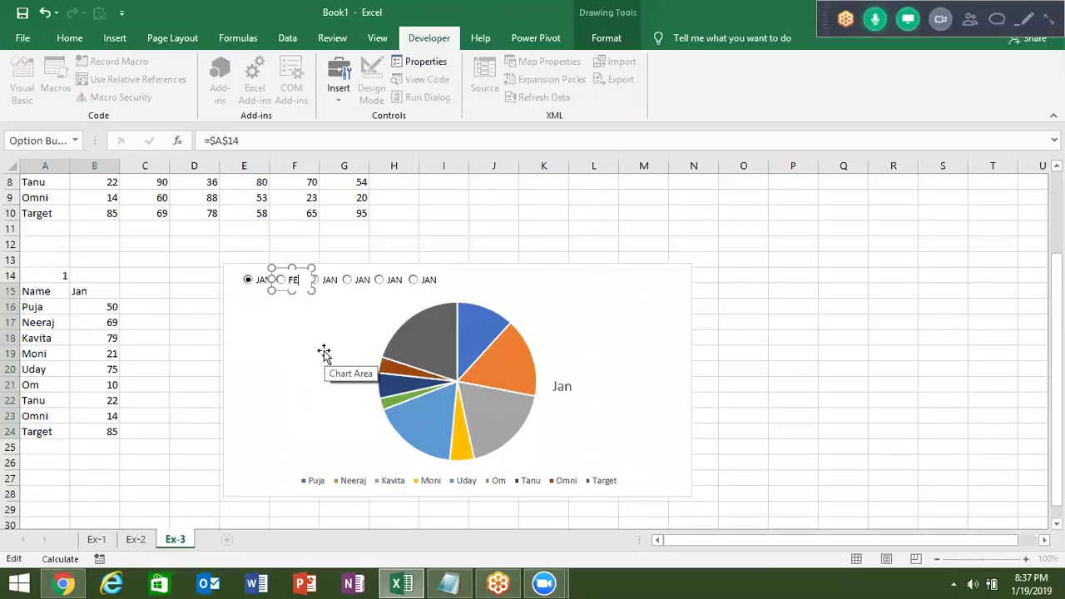
pyautogui.press('Escape')
pyautogui.press('Tab')
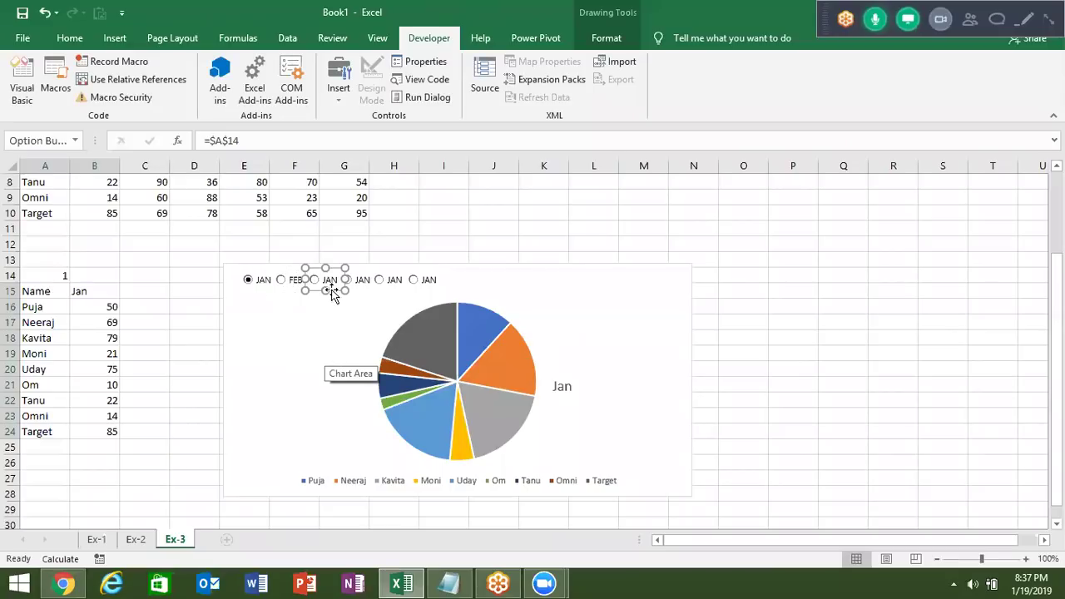
pyautogui.click(331, 279)
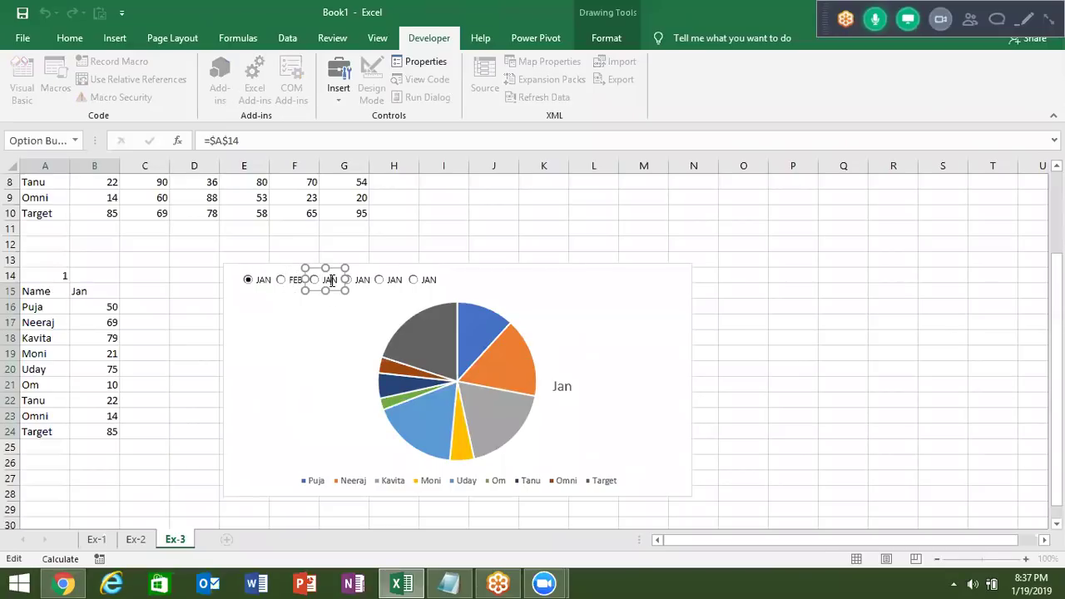
pyautogui.press('BackSpace')
pyautogui.press('Escape')
pyautogui.press('Tab')
pyautogui.click(357, 279)
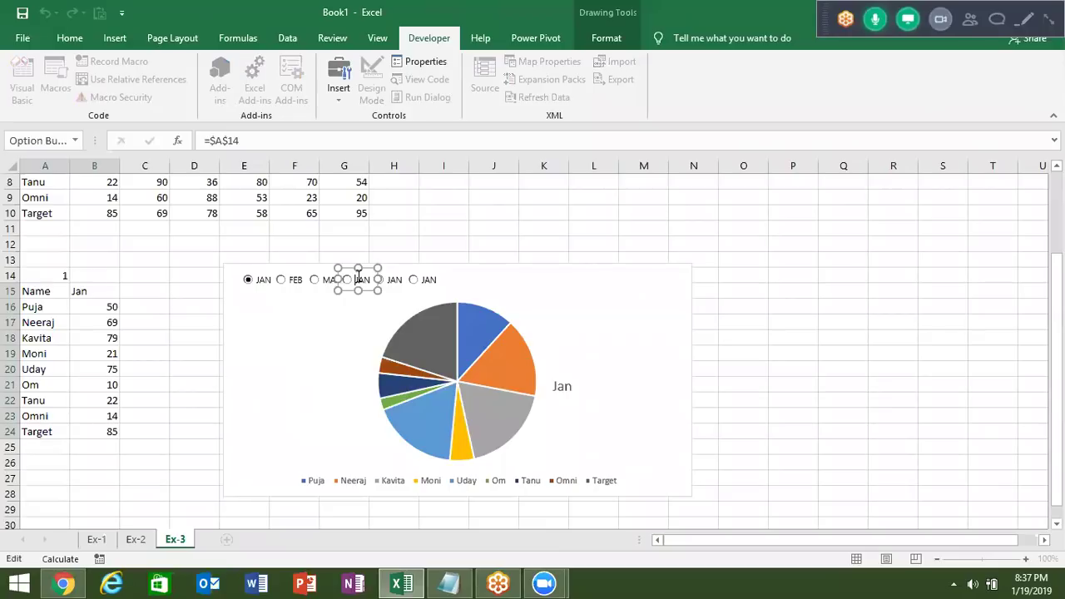
pyautogui.press('BackSpace')
# Relabel the last two option buttons MAY and JUN.
pyautogui.click(393, 279)
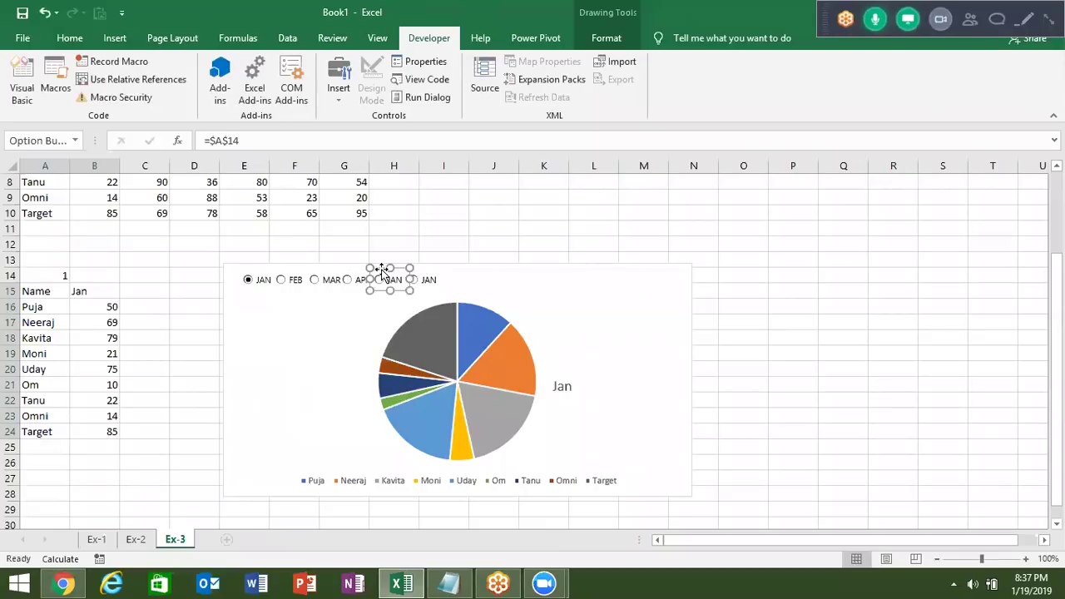
pyautogui.press('BackSpace')
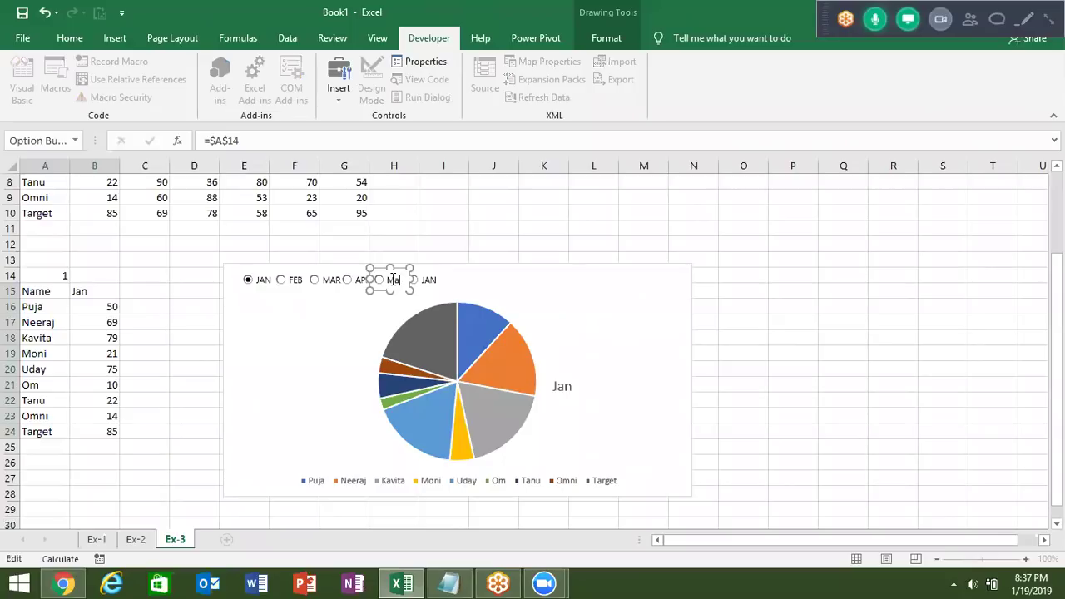
pyautogui.write('ay')
pyautogui.click(412, 281)
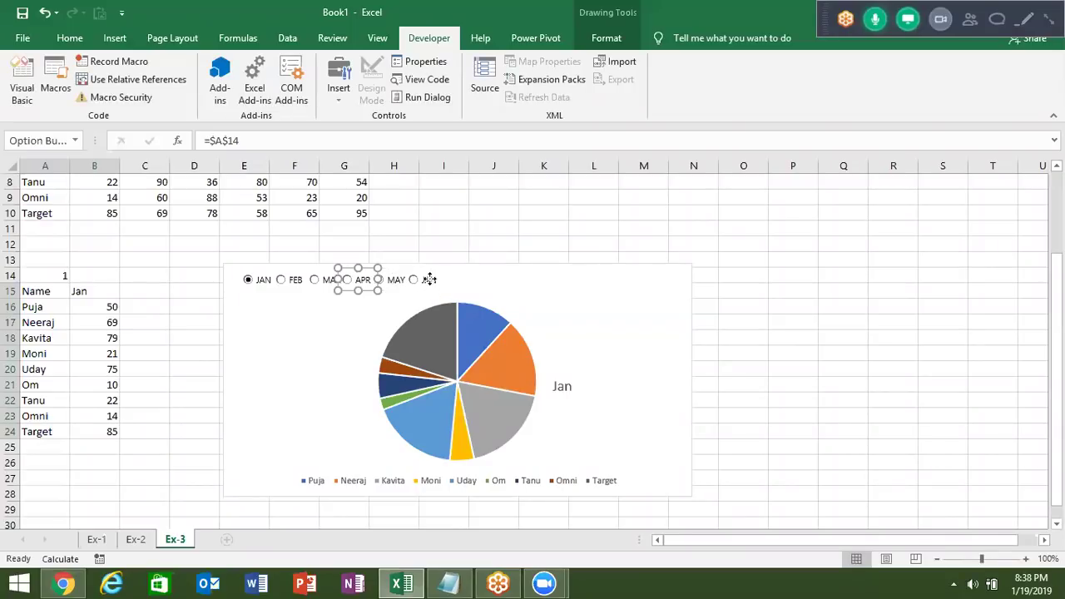
pyautogui.rightClick(430, 282)
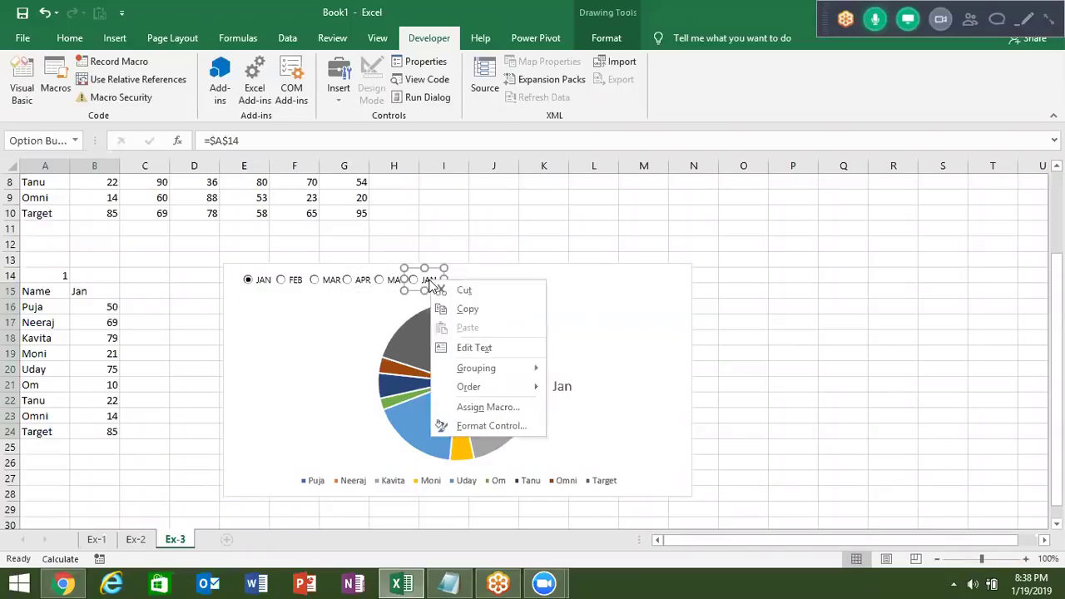
pyautogui.click(470, 347)
pyautogui.press('BackSpace')
pyautogui.press('BackSpace')
pyautogui.press('BackSpace')
pyautogui.write('JUN')
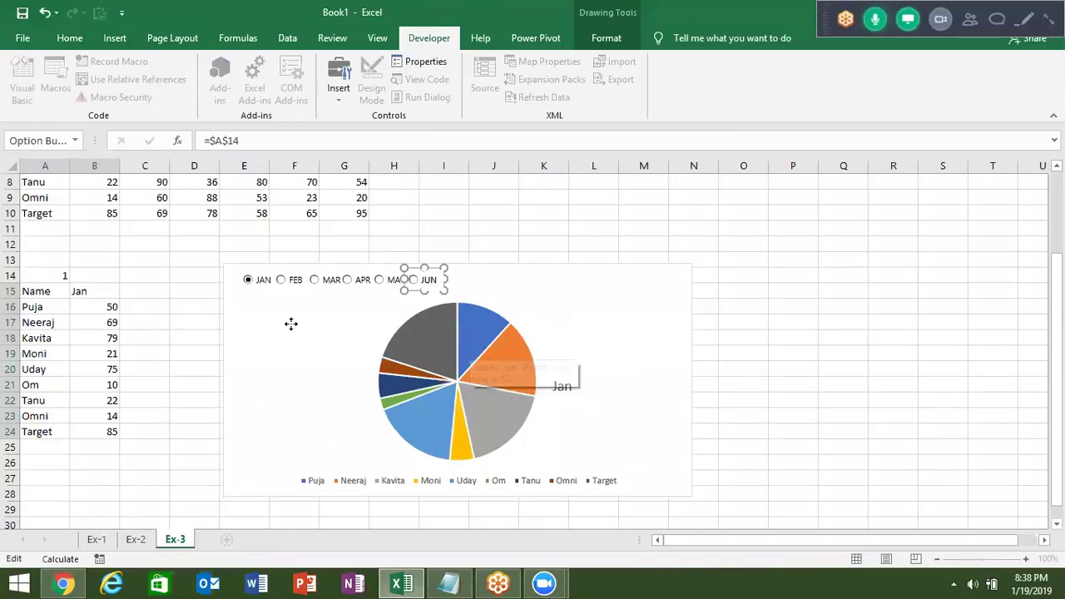
pyautogui.click(291, 324)
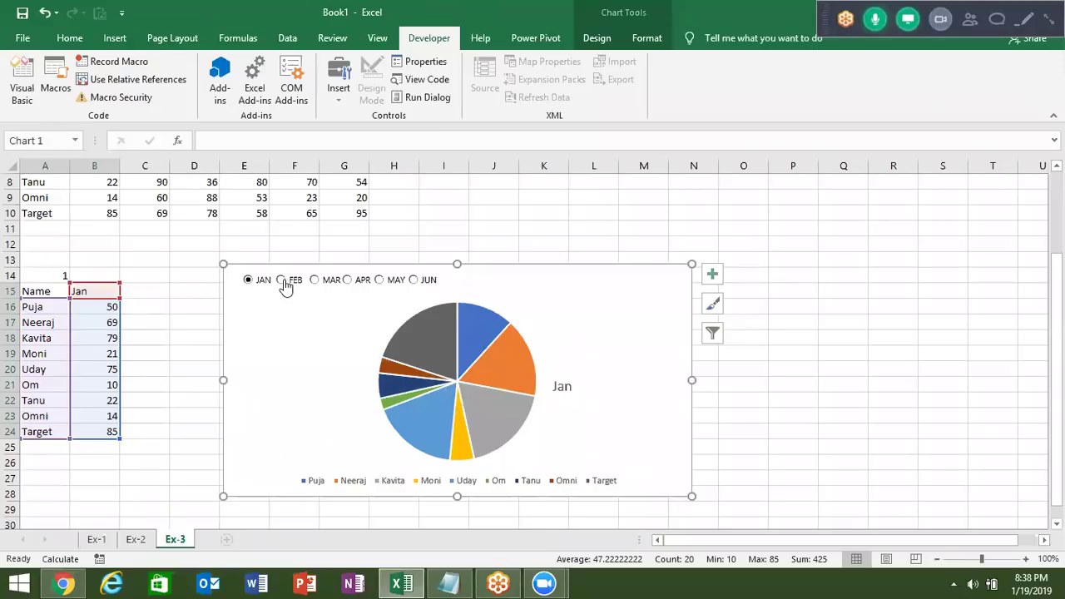
# Cycle through the FEB–JUN options and back, checking A14, column B and the pie update, ending on JUN.
pyautogui.click(281, 281)
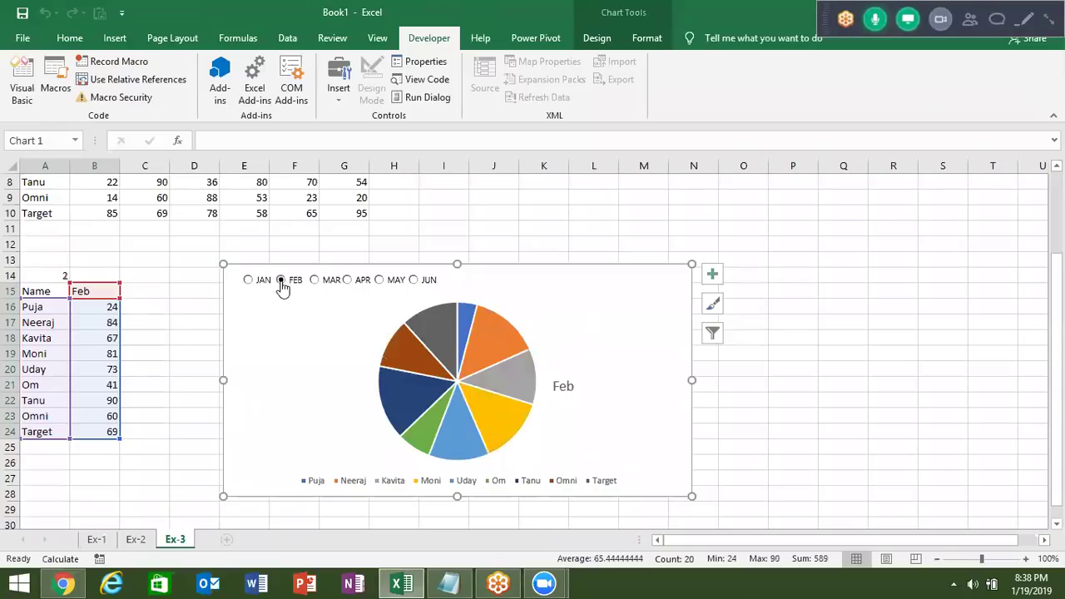
pyautogui.click(314, 281)
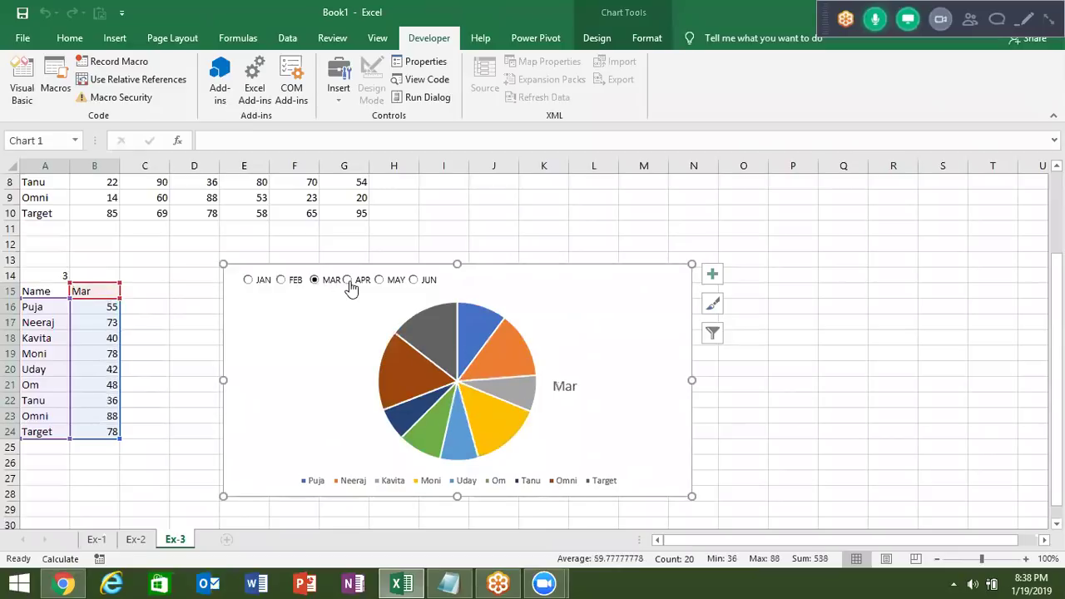
pyautogui.click(348, 281)
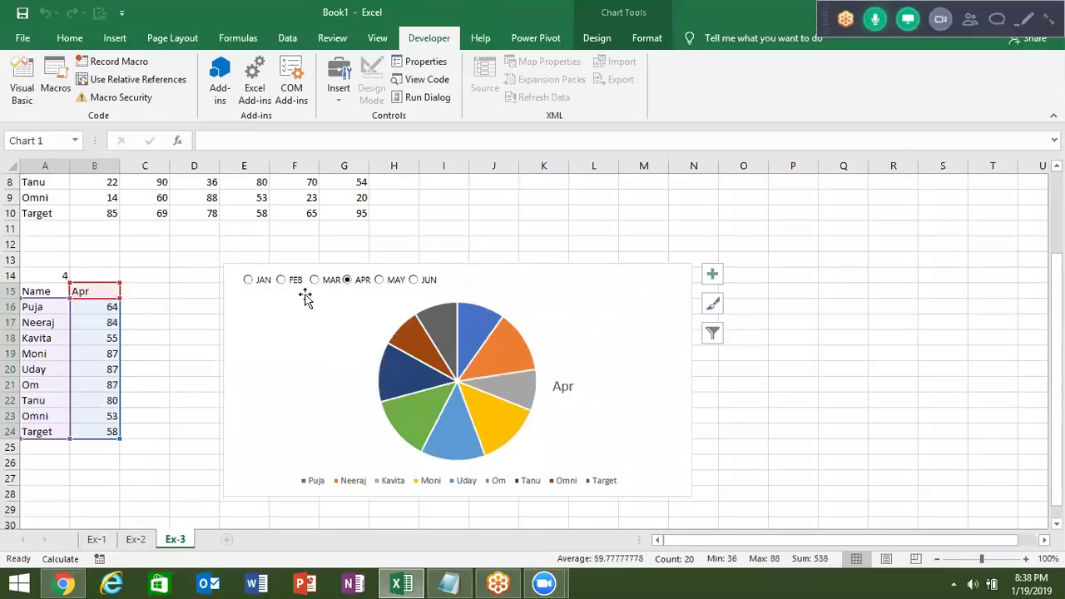
pyautogui.click(380, 281)
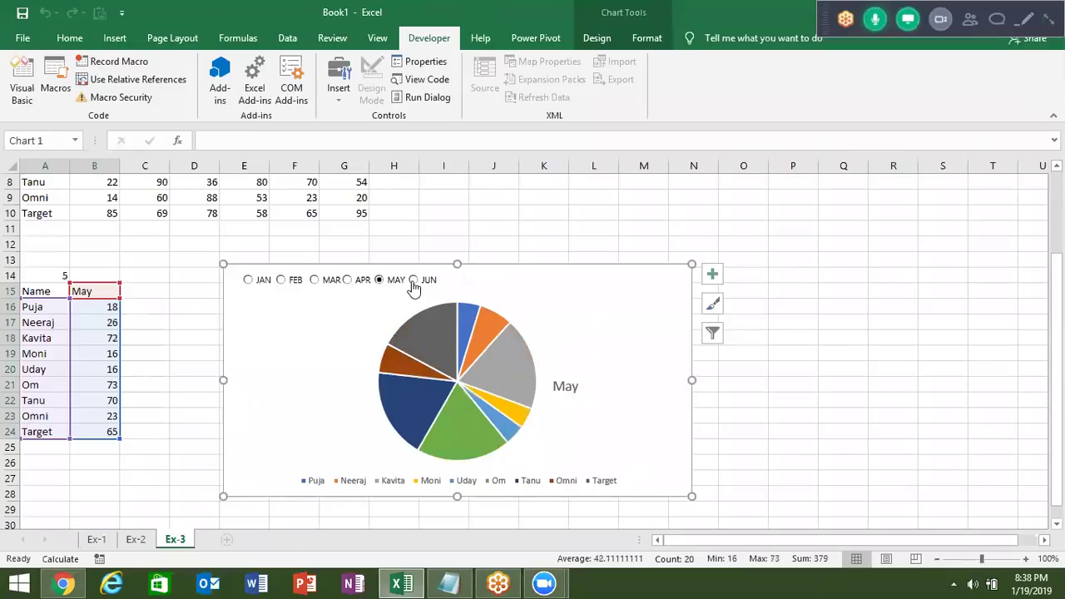
pyautogui.click(413, 282)
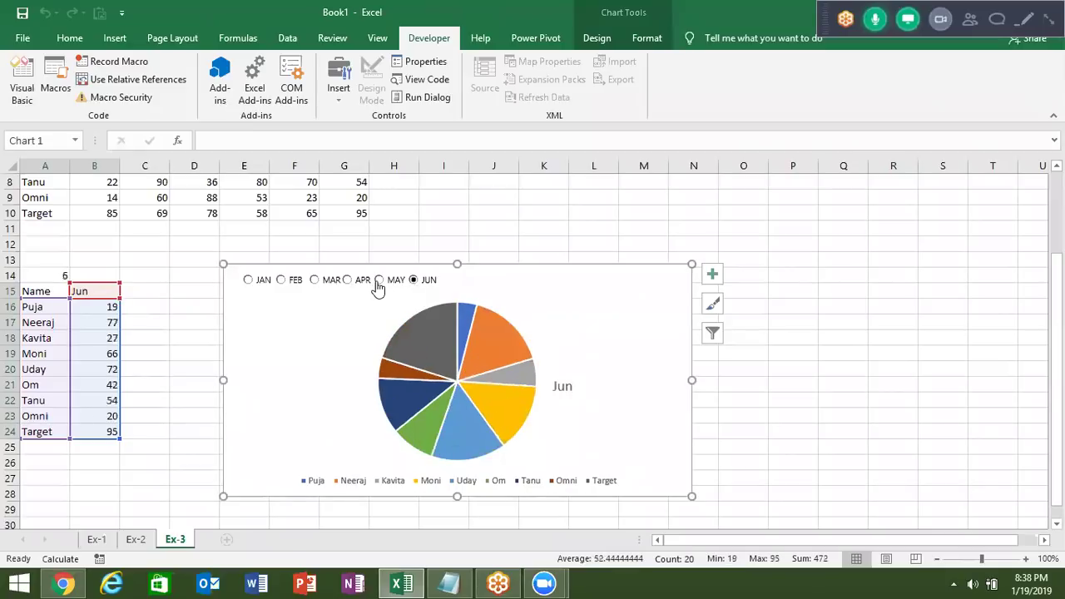
pyautogui.click(379, 281)
pyautogui.click(349, 284)
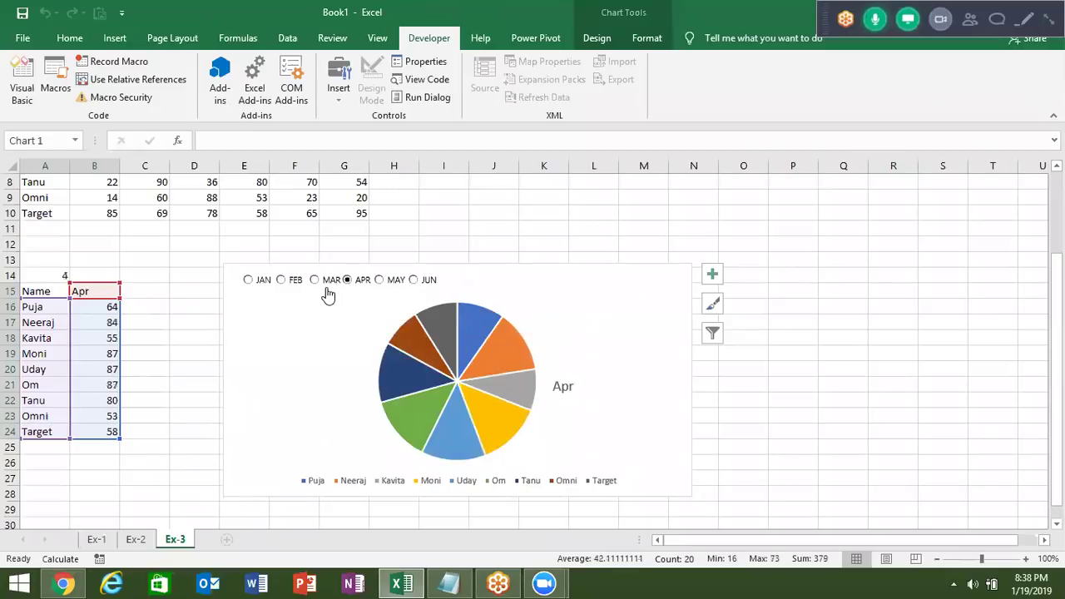
pyautogui.click(327, 291)
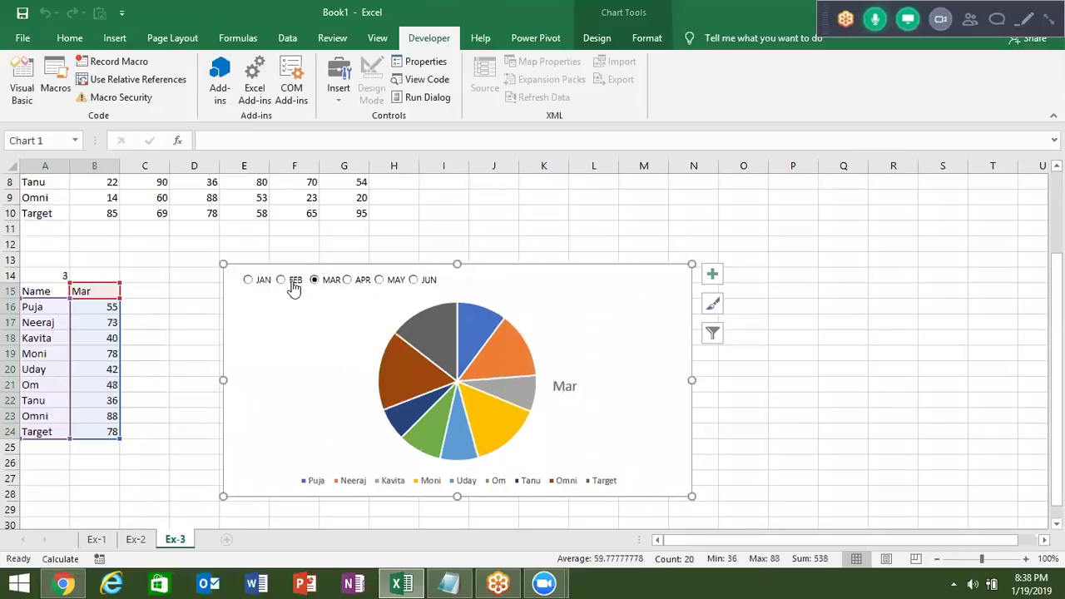
pyautogui.click(291, 283)
pyautogui.click(261, 284)
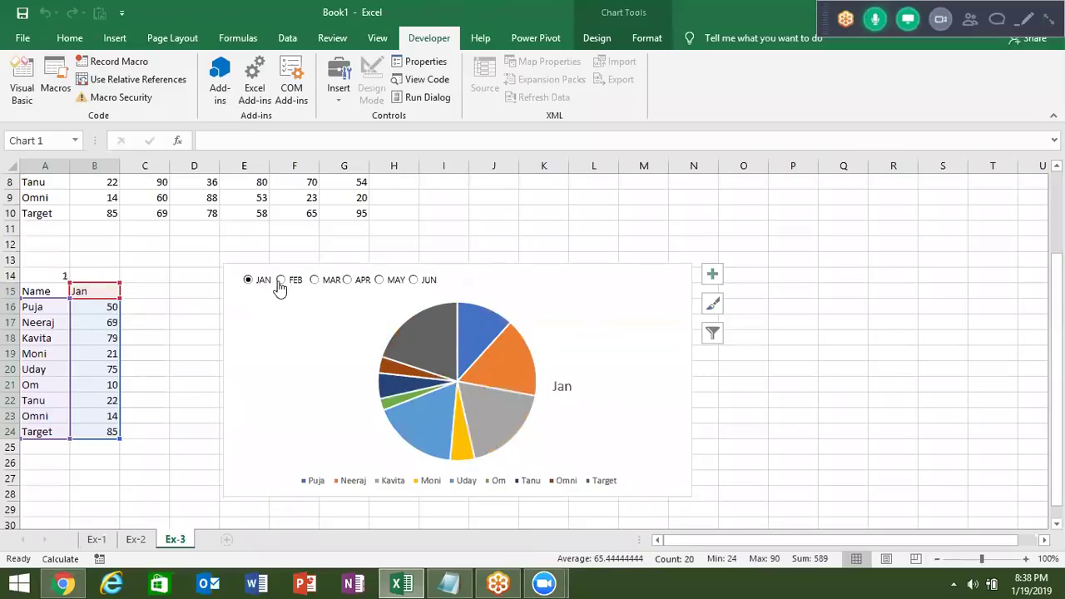
pyautogui.click(281, 283)
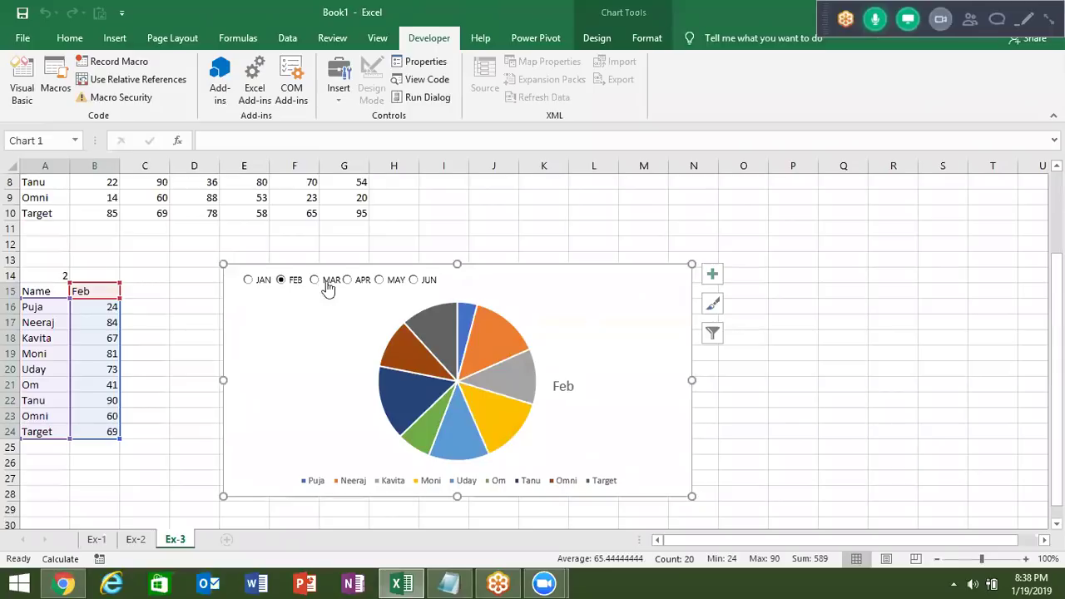
pyautogui.click(327, 284)
pyautogui.click(354, 283)
pyautogui.click(381, 282)
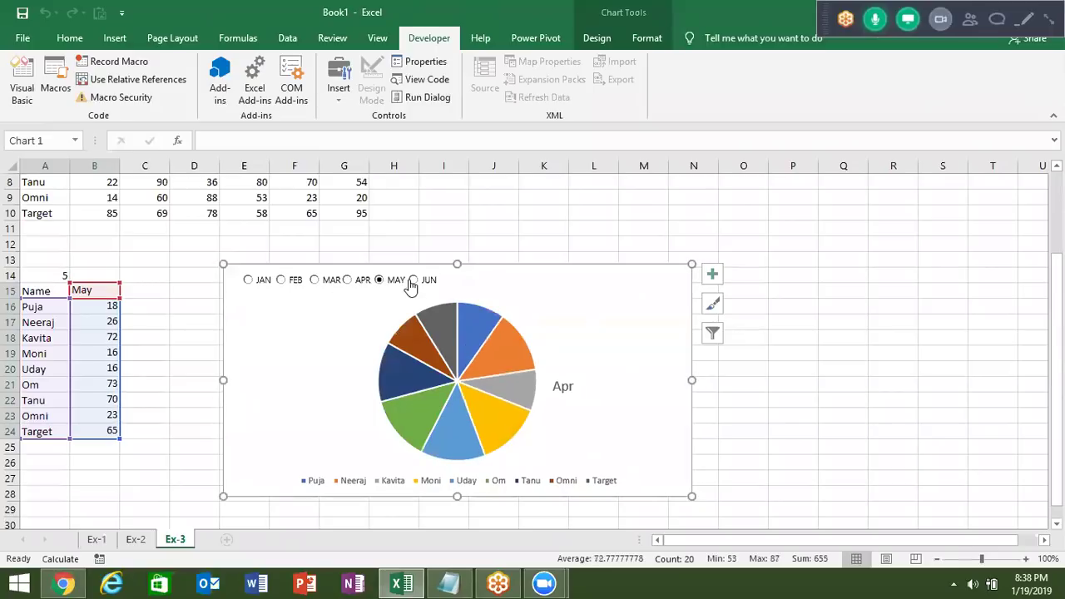
pyautogui.click(419, 283)
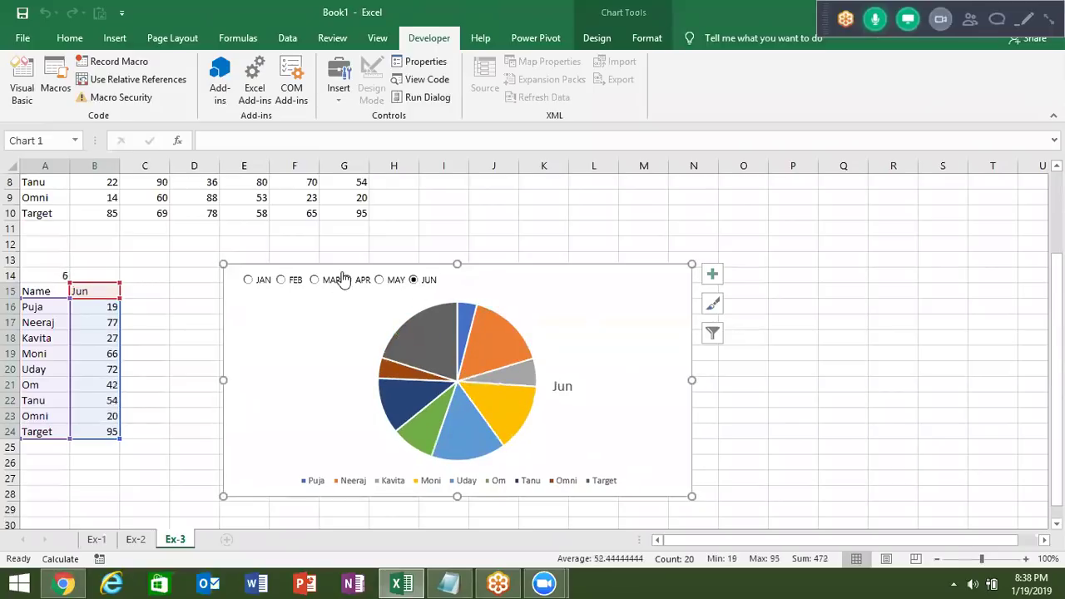
pyautogui.click(229, 254)
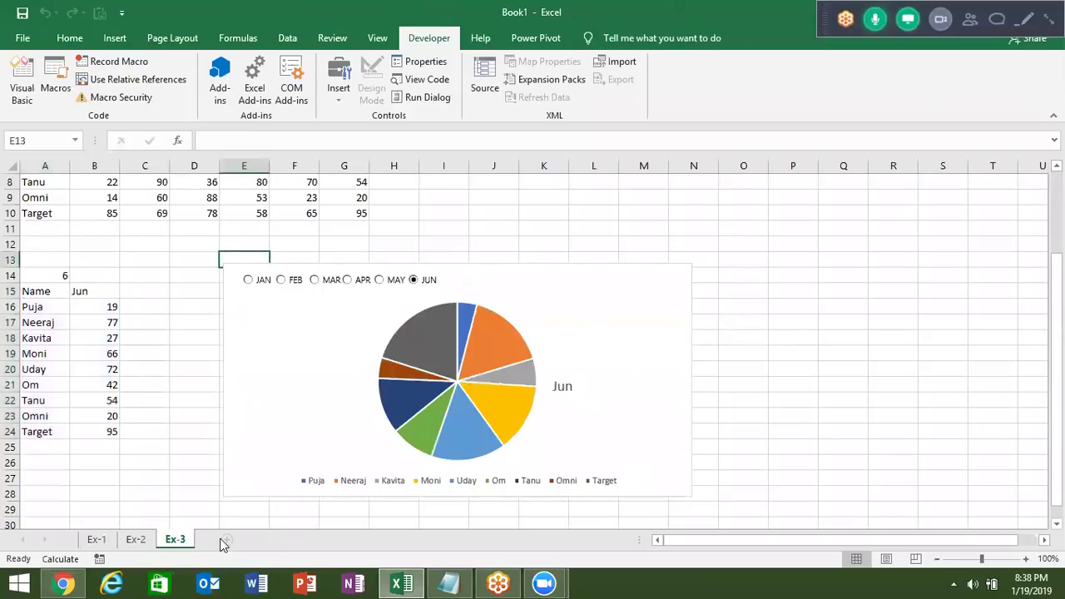
# Add a new sheet and rename it Ex-4.
pyautogui.click(262, 539)
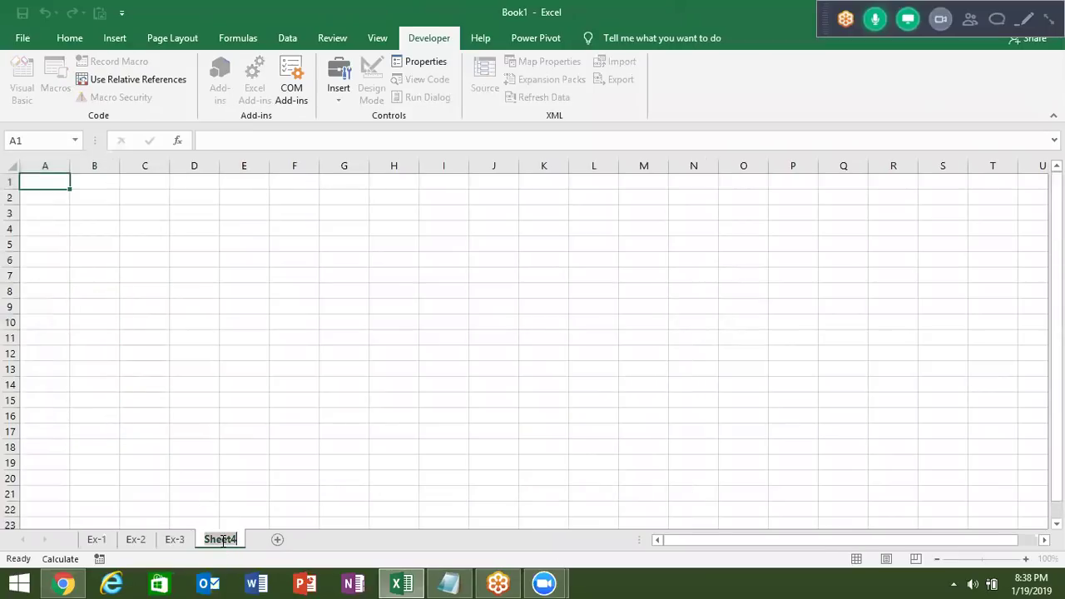
pyautogui.doubleClick(220, 539)
pyautogui.write('Ex-4')
pyautogui.click(142, 408)
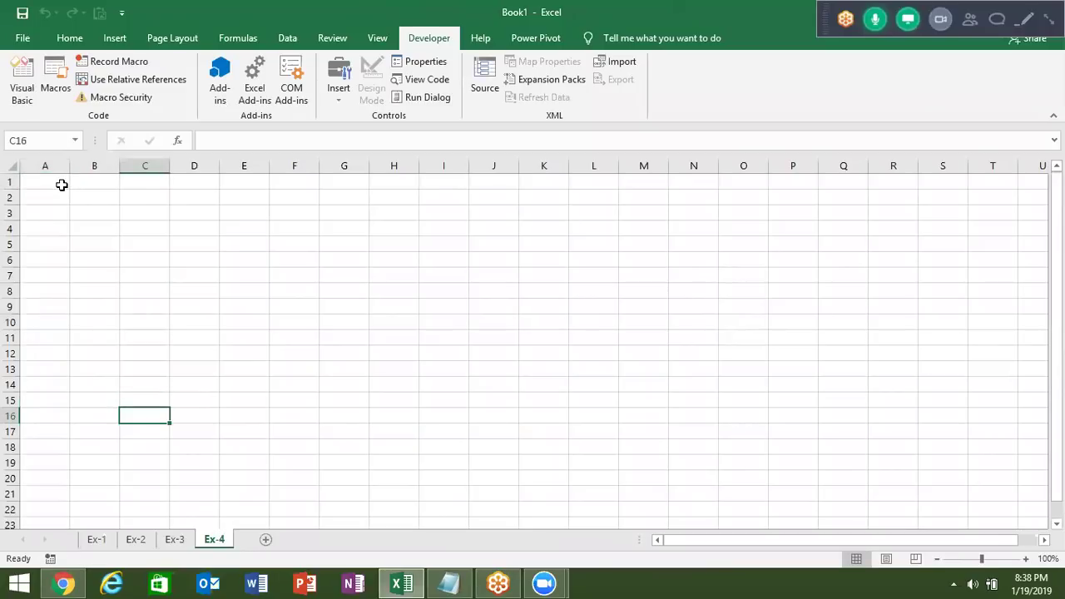
# Type the headers Date, Name and Sales in A1:C1.
pyautogui.click(61, 185)
pyautogui.write('Date')
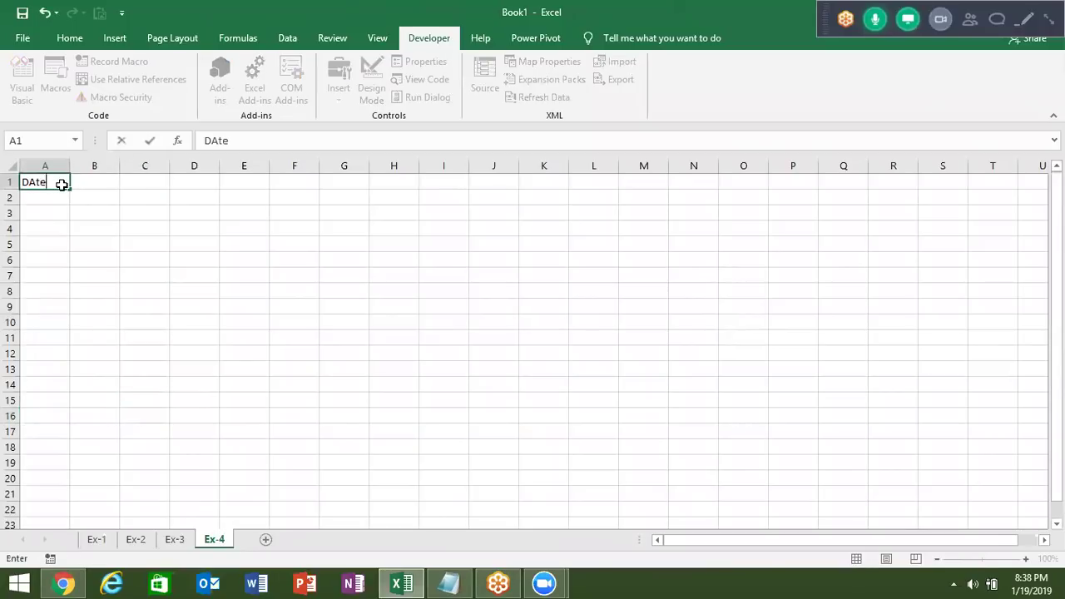
pyautogui.press('Tab')
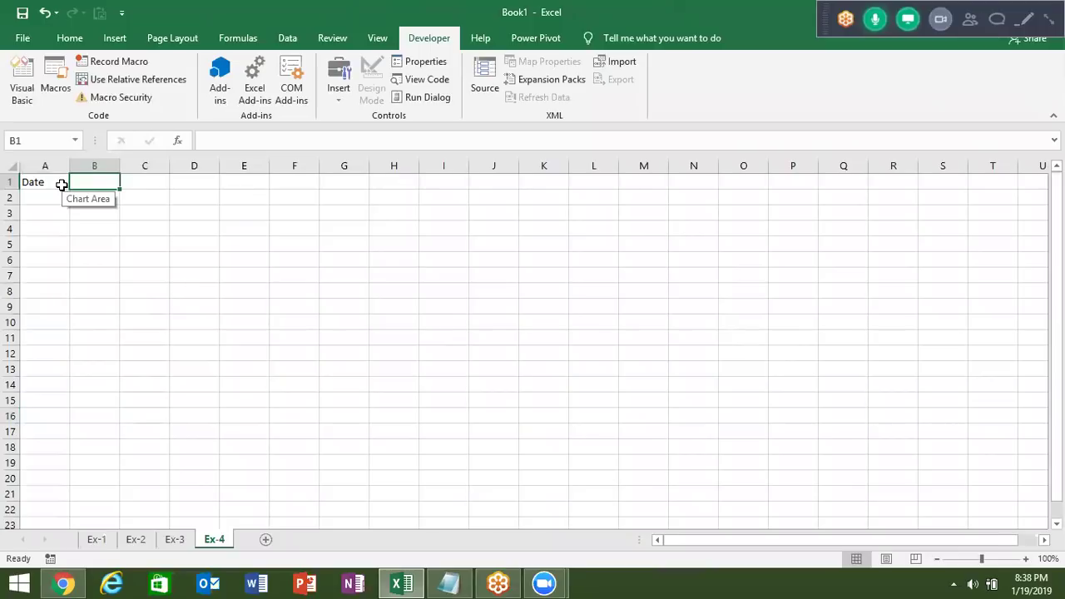
pyautogui.write('Name')
pyautogui.press('Tab')
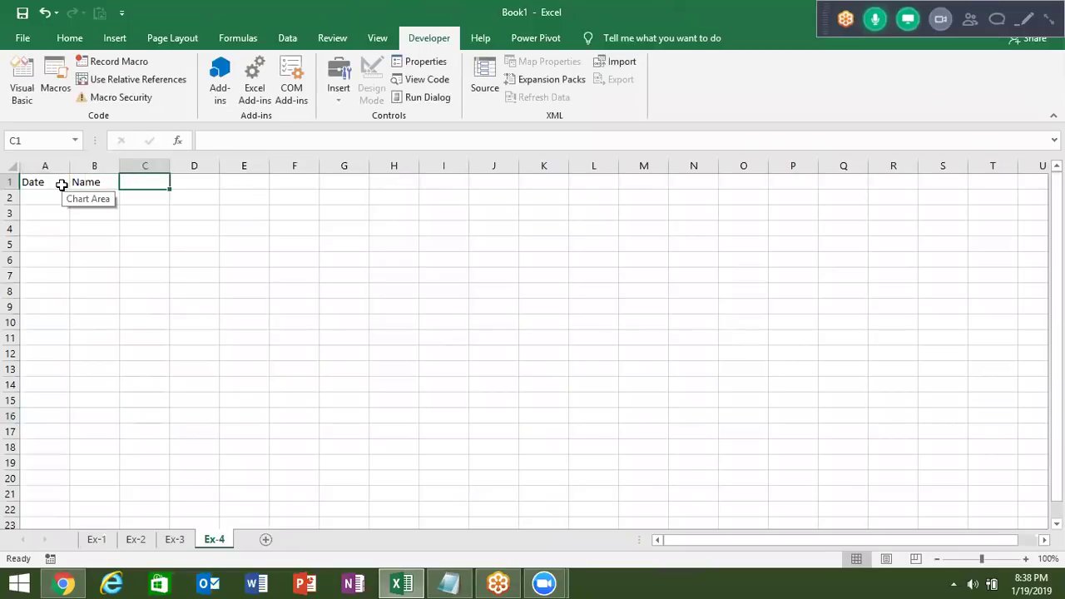
pyautogui.write('Sa')
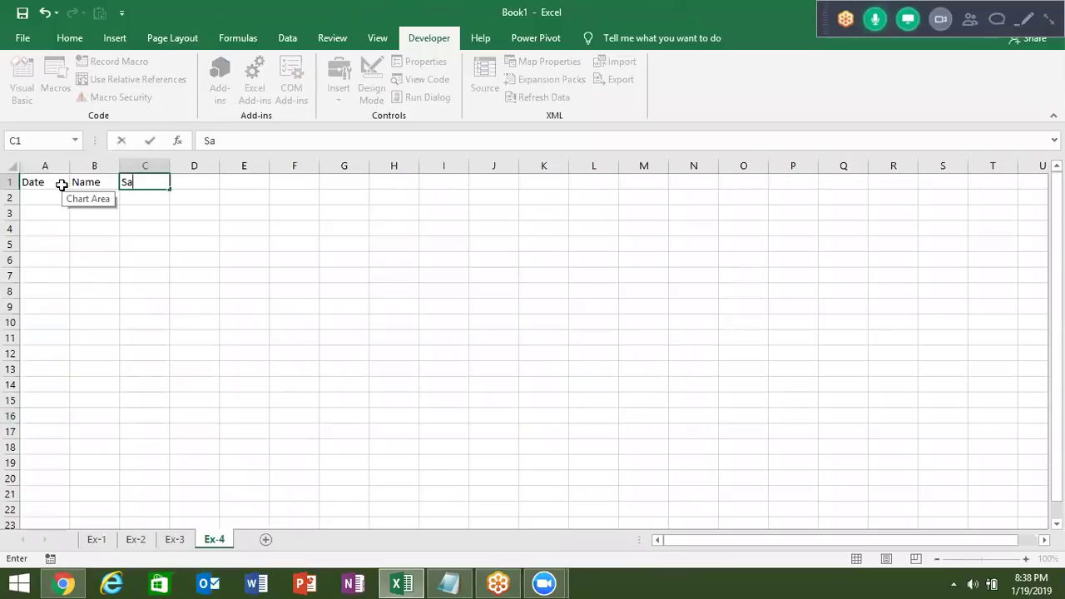
pyautogui.write('les')
pyautogui.press('Return')
# Enter 1/1 in A2 and fill dates down column A to row 104 (13-Apr).
pyautogui.write('1/1')
pyautogui.press('Return')
pyautogui.click(67, 201)
pyautogui.moveTo(68, 203); pyautogui.dragTo(118, 582)
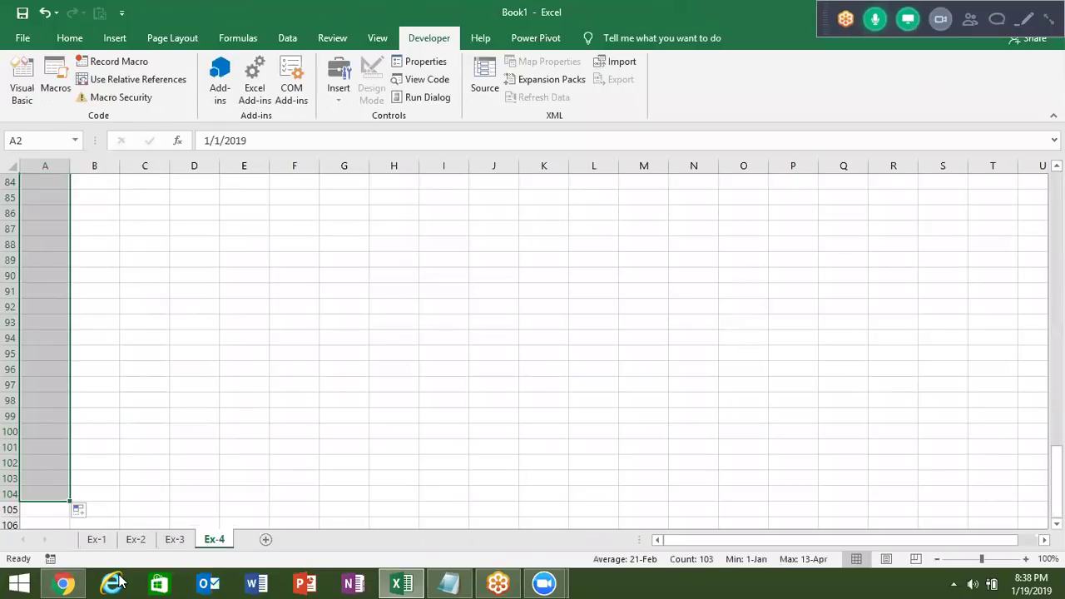
# Enter Puja in B2 and fill repeating names down column B.
pyautogui.hotkey('ctrl', 'Home')
pyautogui.press('Right')
pyautogui.press('Down')
pyautogui.write('Puja')
pyautogui.press('Return')
pyautogui.press('Up')
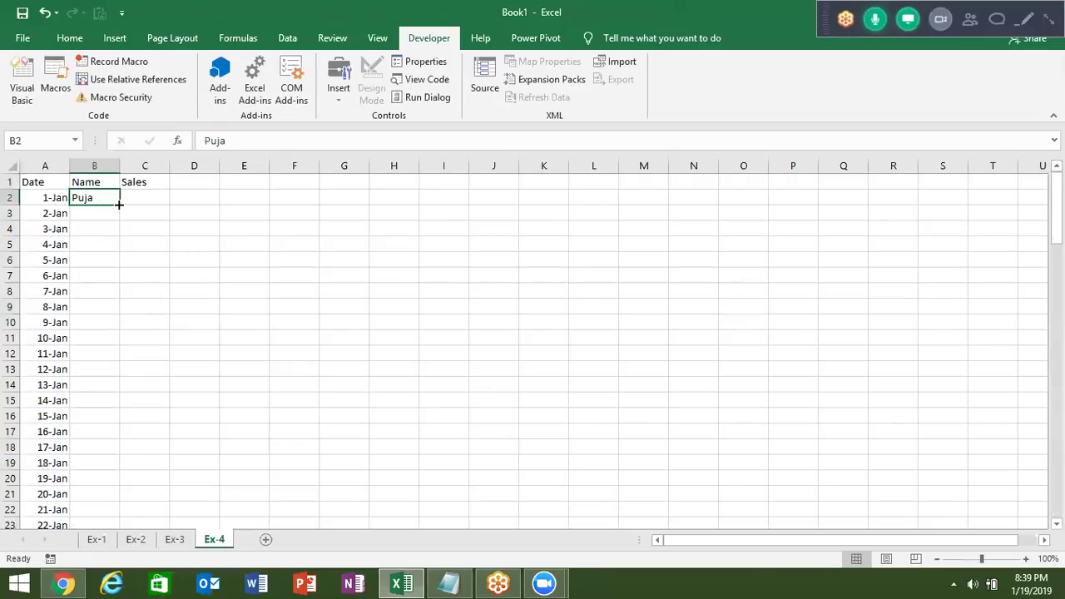
pyautogui.doubleClick(120, 205)
# Enter the formula =Ra in C2, which shows #NAME?
pyautogui.click(134, 193)
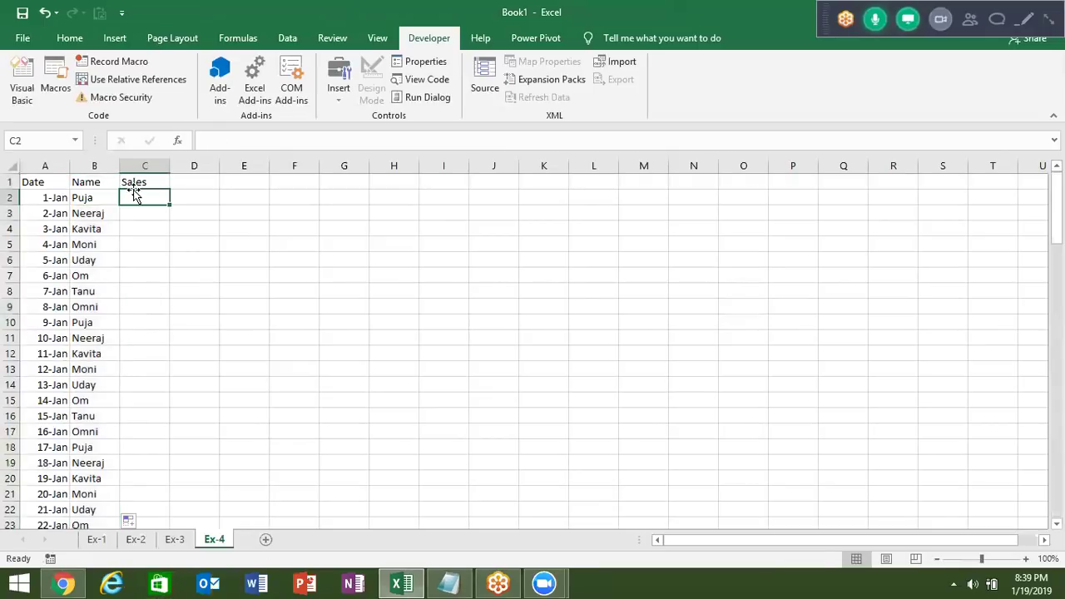
pyautogui.write('=')
pyautogui.write('Ra')
pyautogui.press('Right')
pyautogui.press('Right')
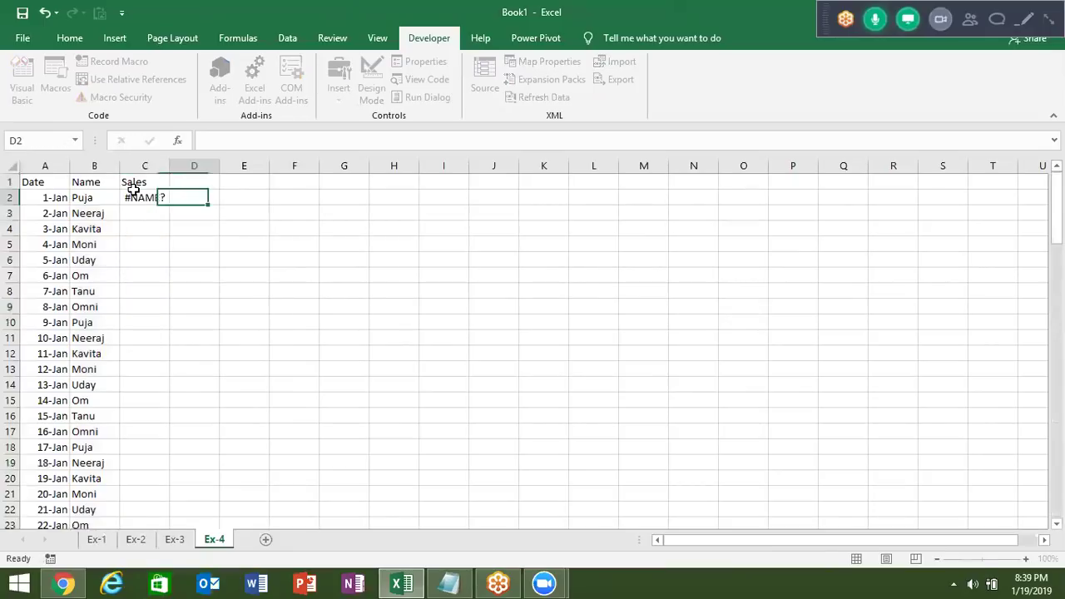
# Enter =RANDBETWEEN(10,90) in C2 and fill it down the whole Sales column.
pyautogui.click(130, 196)
pyautogui.doubleClick(131, 196)
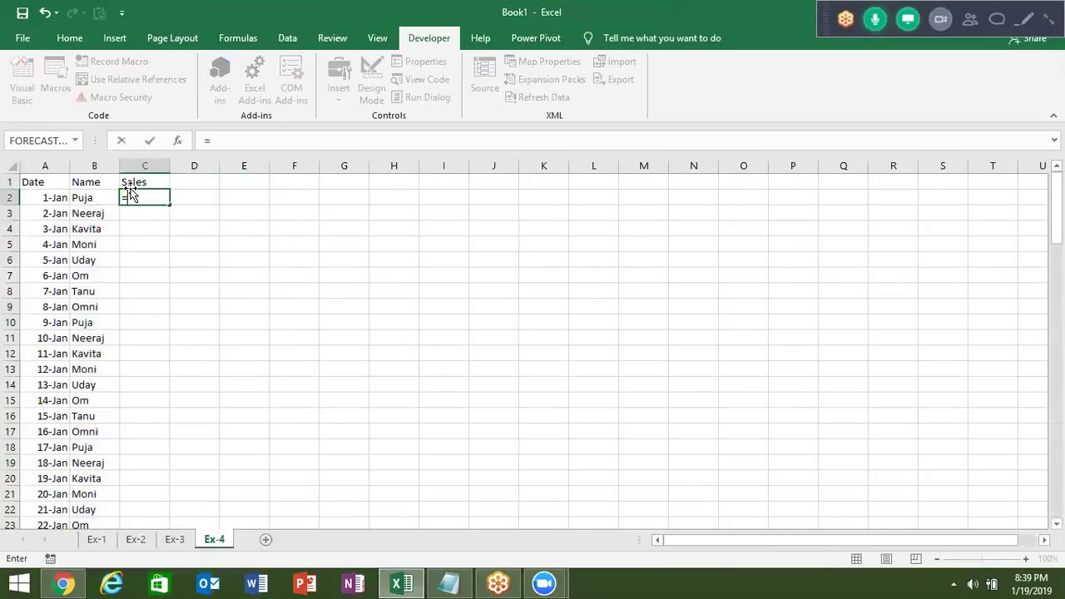
pyautogui.press('Right')
pyautogui.click(131, 197)
pyautogui.write('=ra')
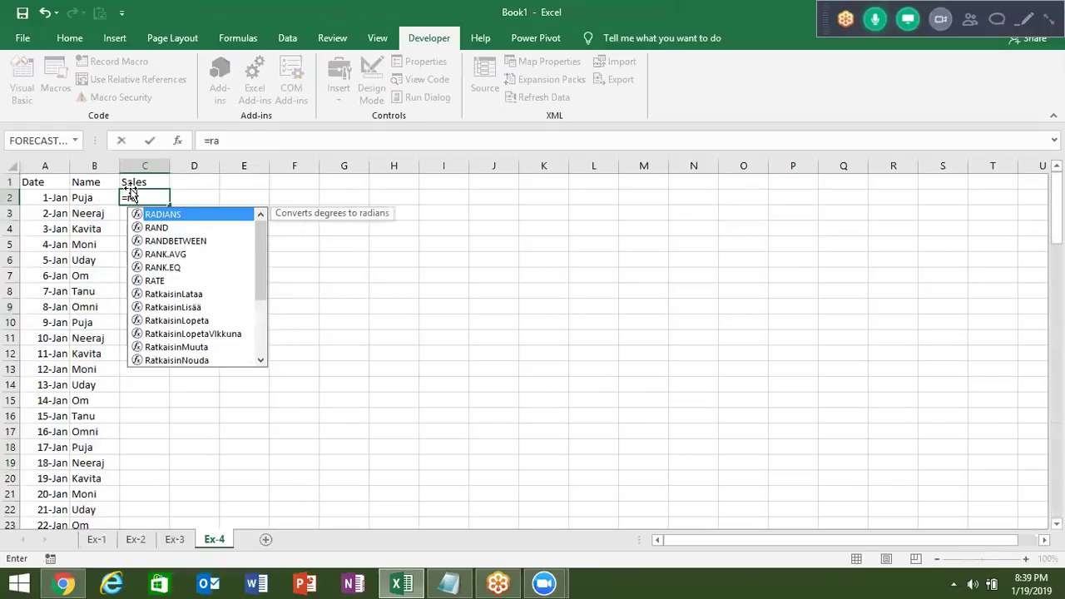
pyautogui.press('Down')
pyautogui.press('Down')
pyautogui.press('Tab')
pyautogui.write('10')
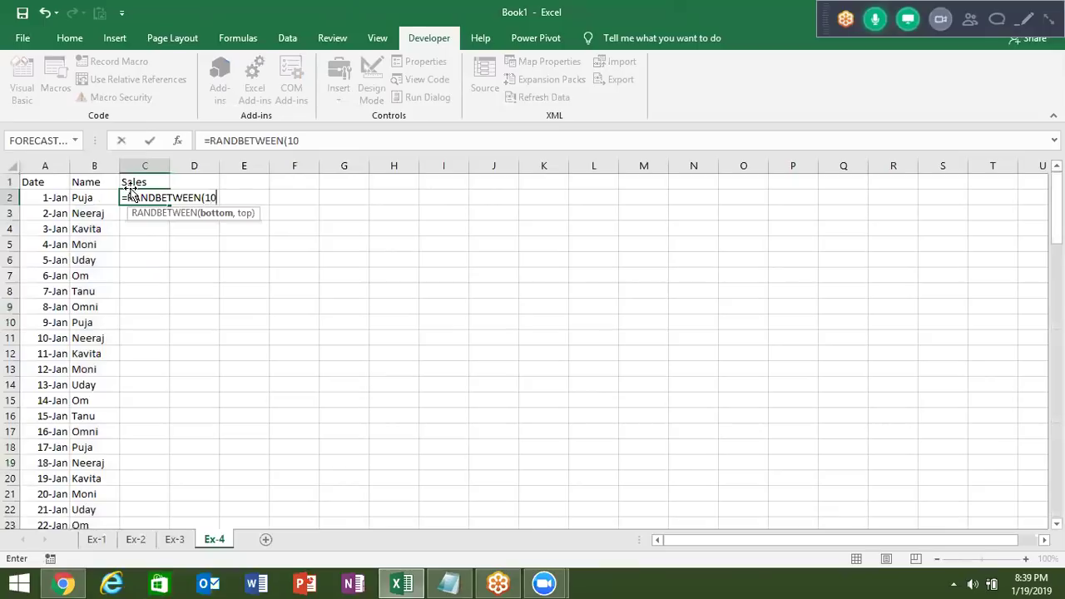
pyautogui.write(',90')
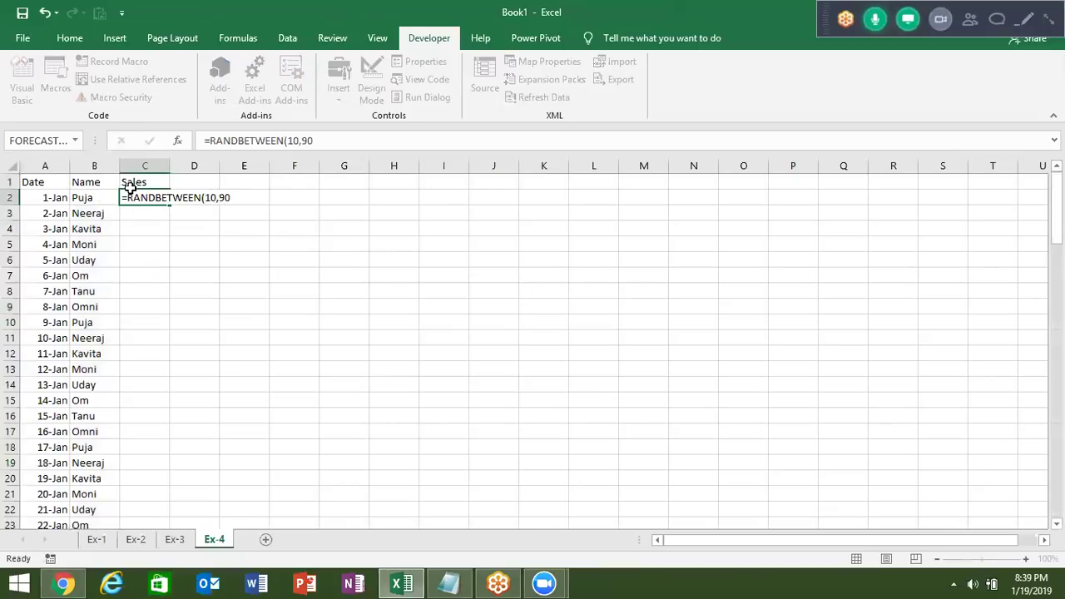
pyautogui.hotkey('ctrl', 'Return')
pyautogui.doubleClick(167, 205)
# Copy the Sales column and paste it back over itself as fixed values.
pyautogui.hotkey('ctrl', 'c')
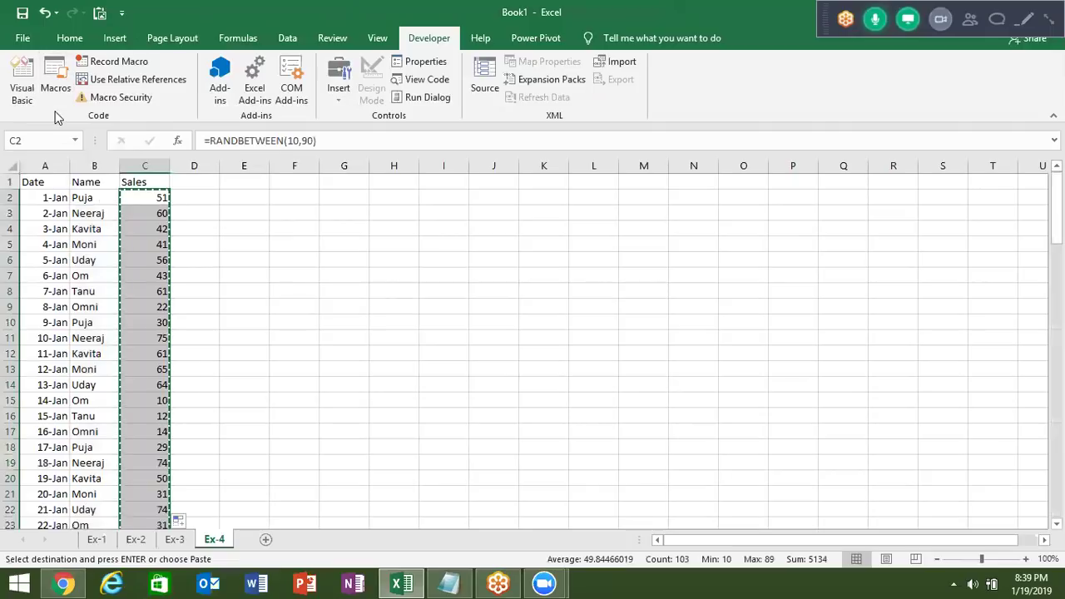
pyautogui.press('Escape')
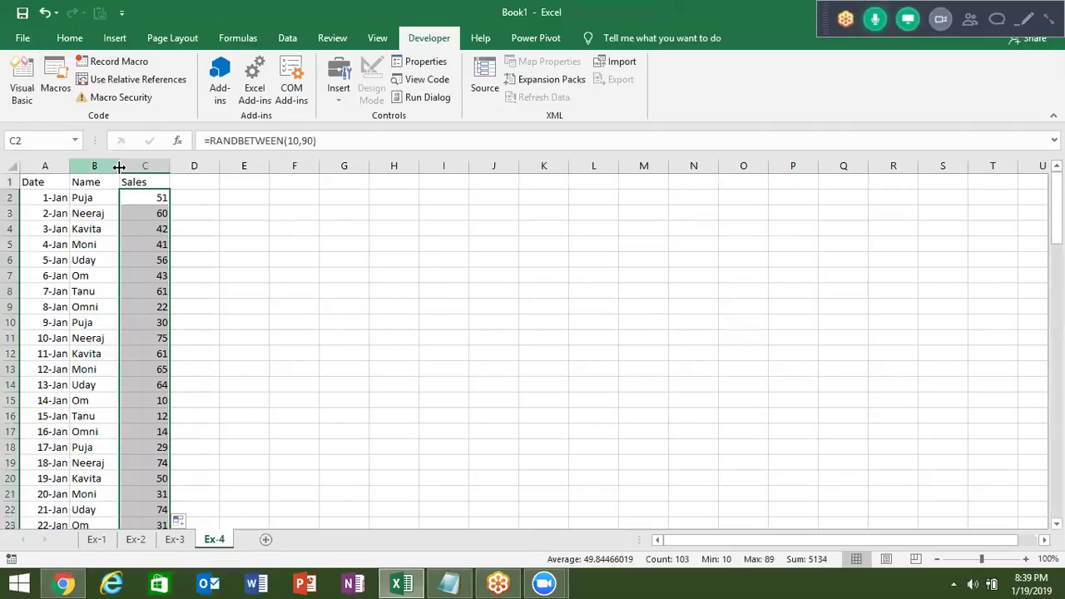
pyautogui.hotkey('ctrl', 'c')
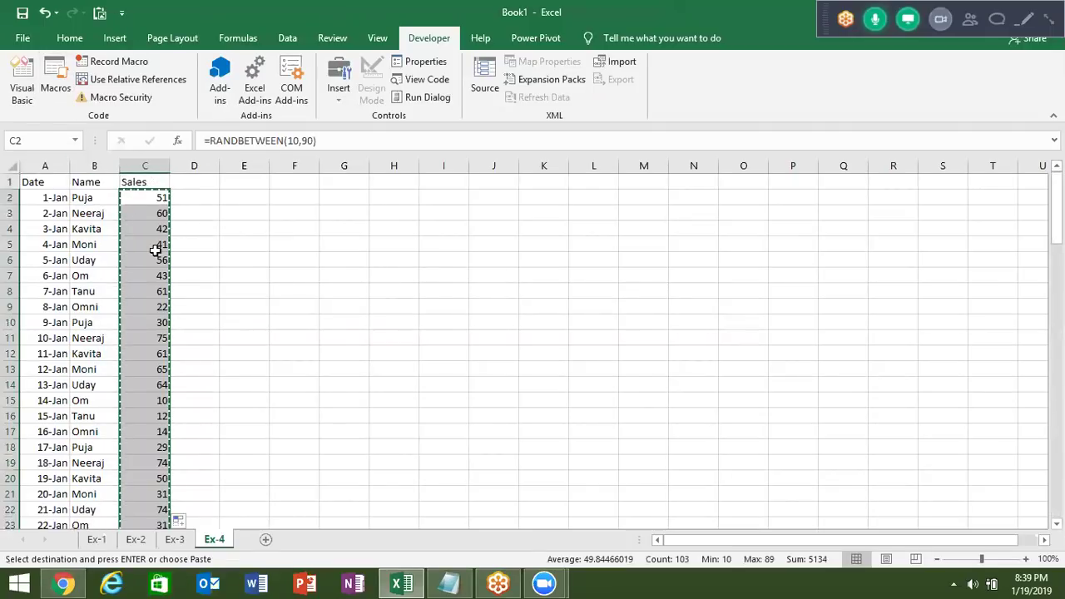
pyautogui.rightClick(163, 226)
pyautogui.click(214, 303)
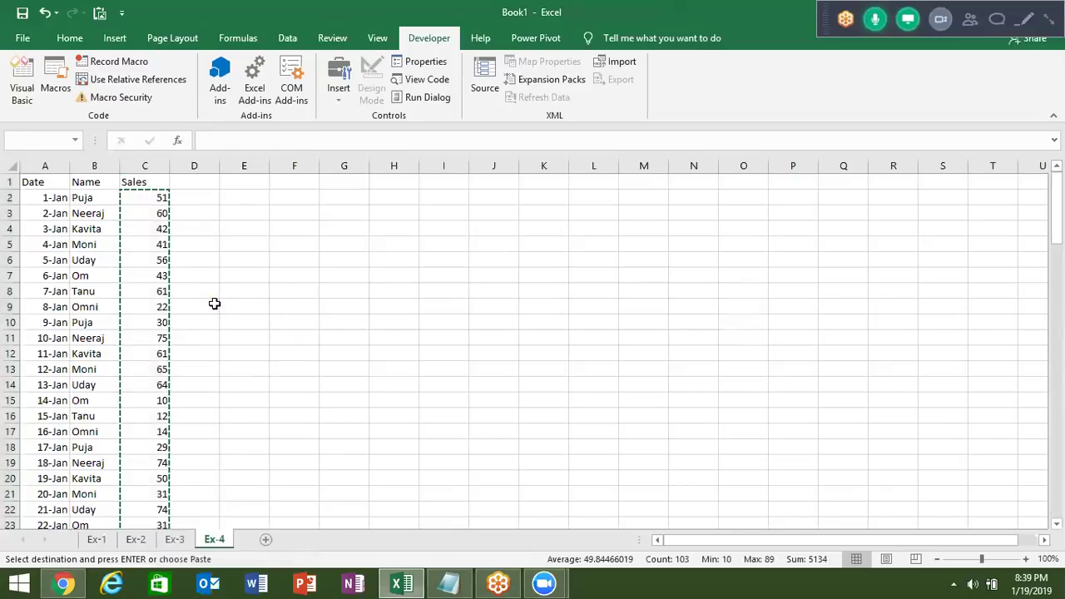
pyautogui.press('Escape')
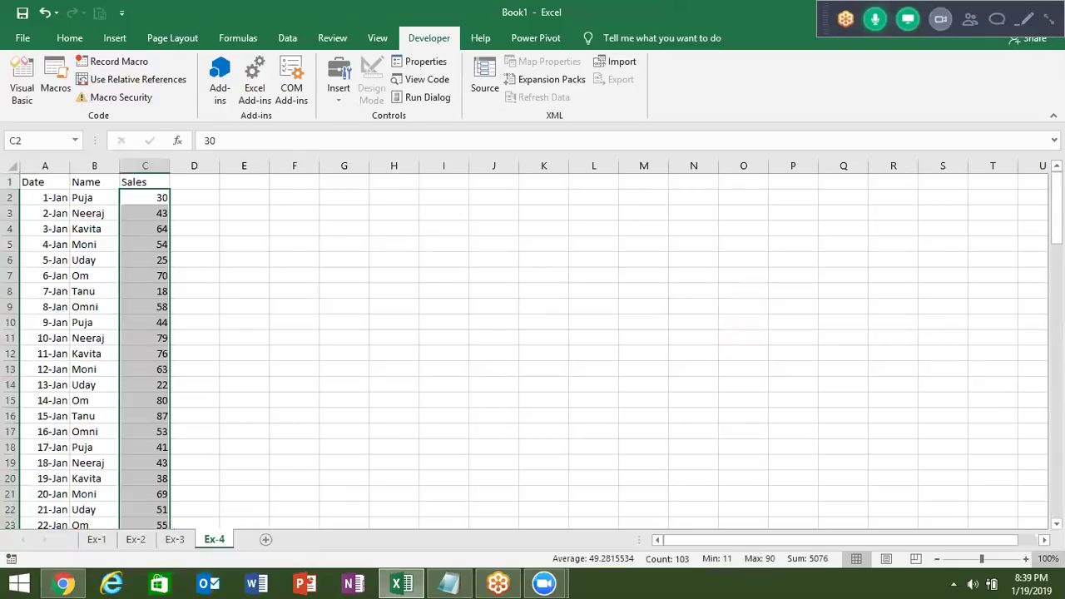
pyautogui.scroll(-1, 532, 349)
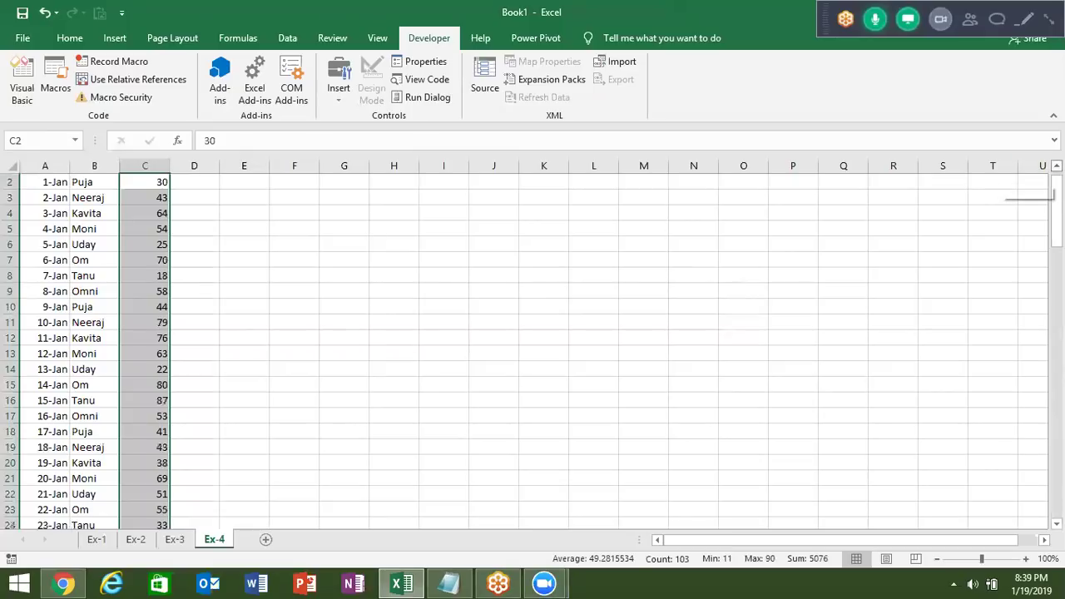
# Copy the Date, Name, Sales headers into F3:H3.
pyautogui.click(1056, 165)
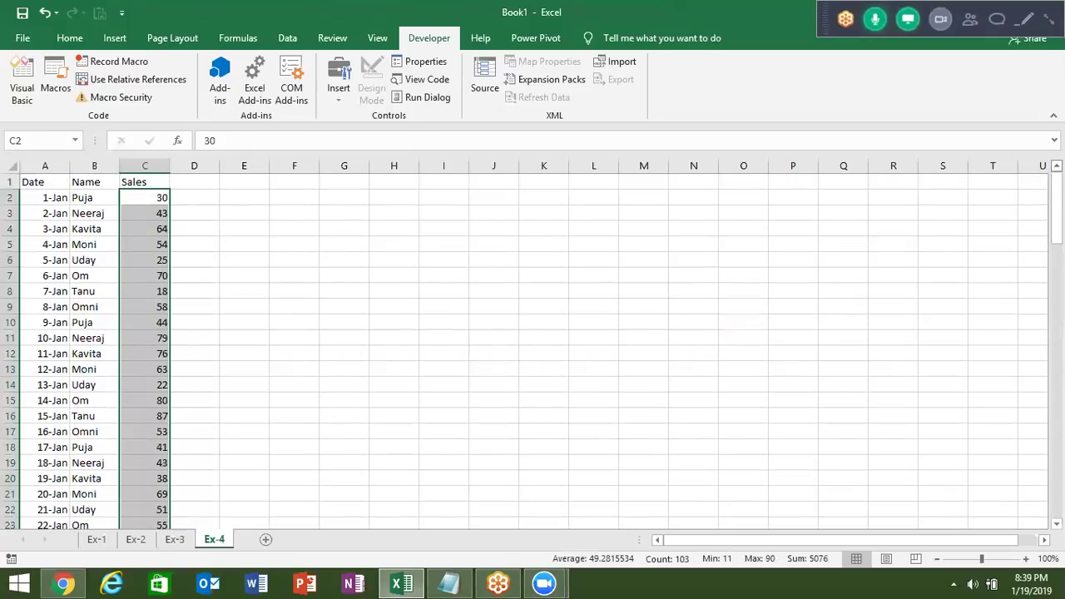
pyautogui.click(341, 217)
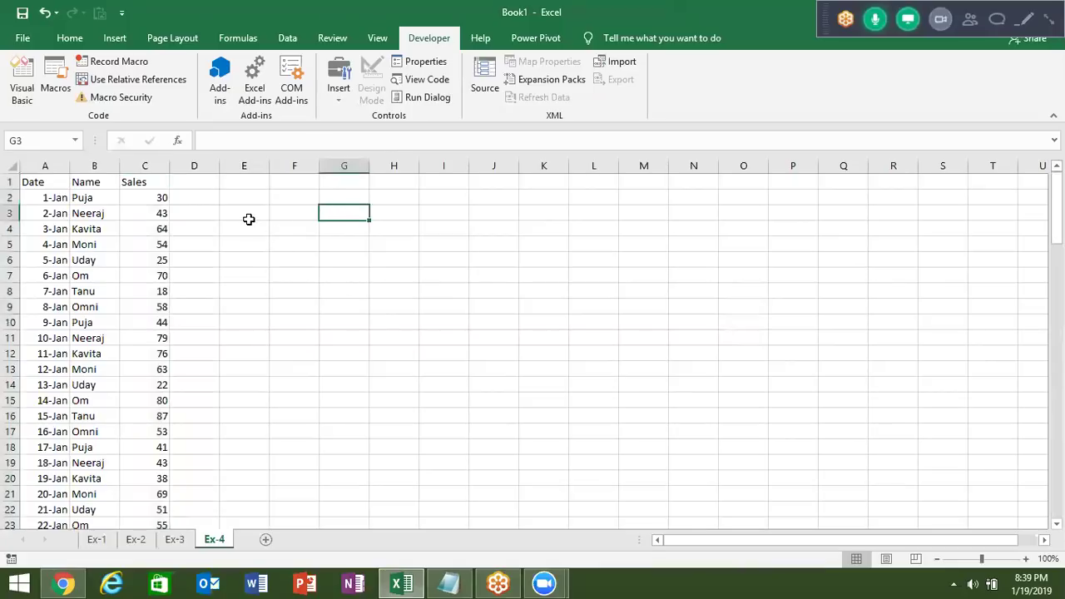
pyautogui.moveTo(247, 216); pyautogui.dragTo(499, 325)
pyautogui.hotkey('ctrl', 'shift', 'm')
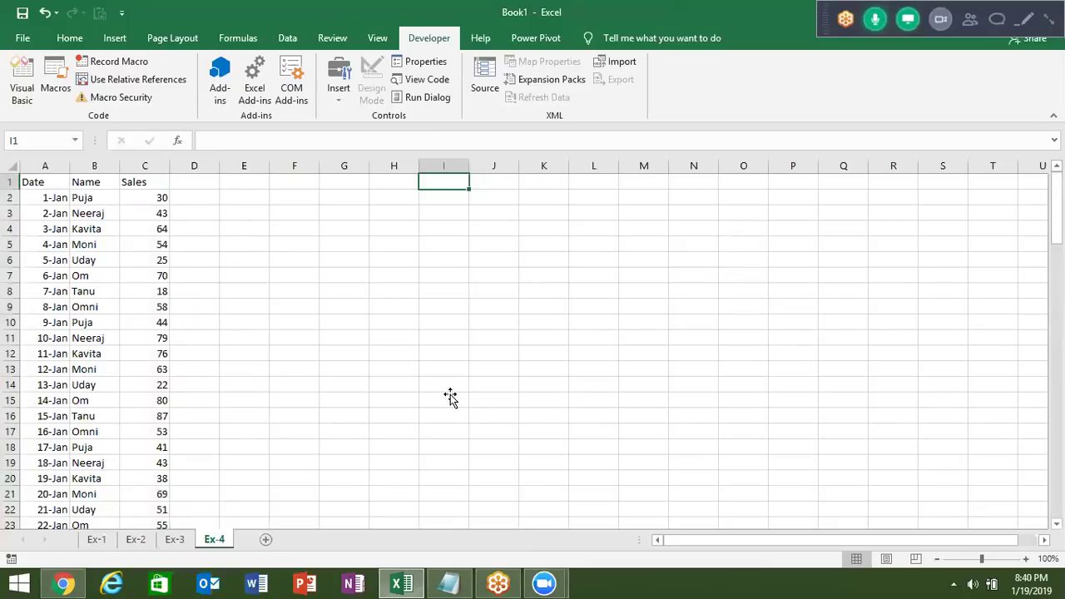
pyautogui.click(387, 353)
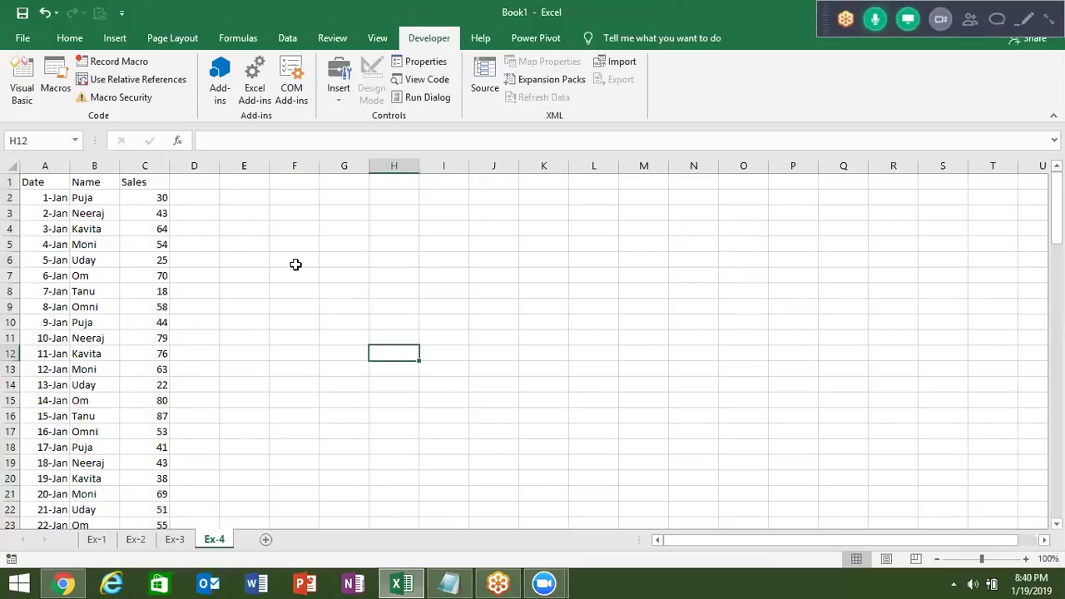
pyautogui.click(297, 231)
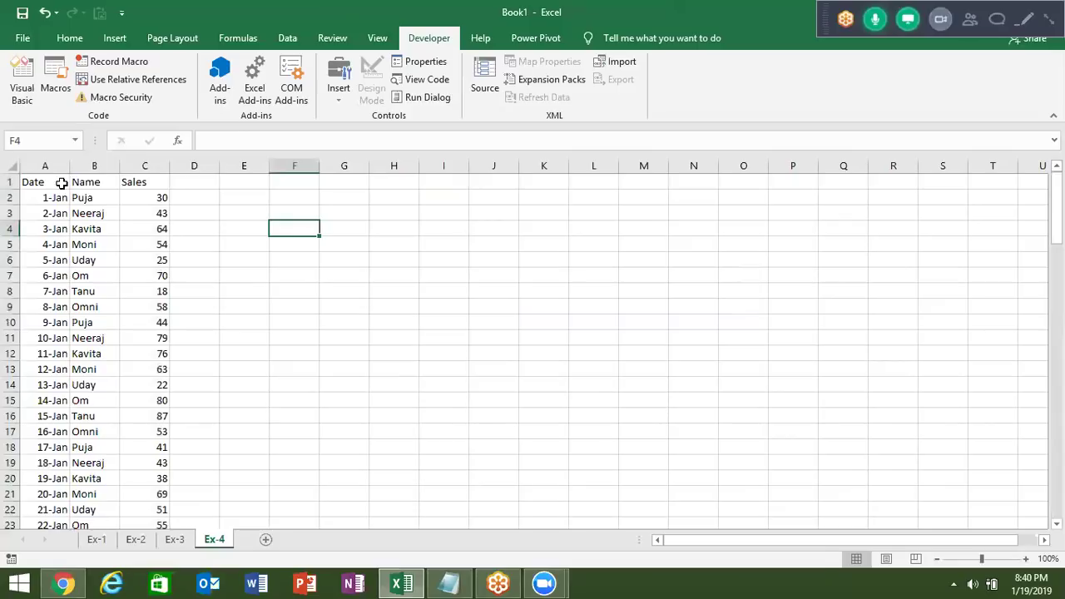
pyautogui.moveTo(59, 182); pyautogui.dragTo(125, 183)
pyautogui.hotkey('ctrl', 'c')
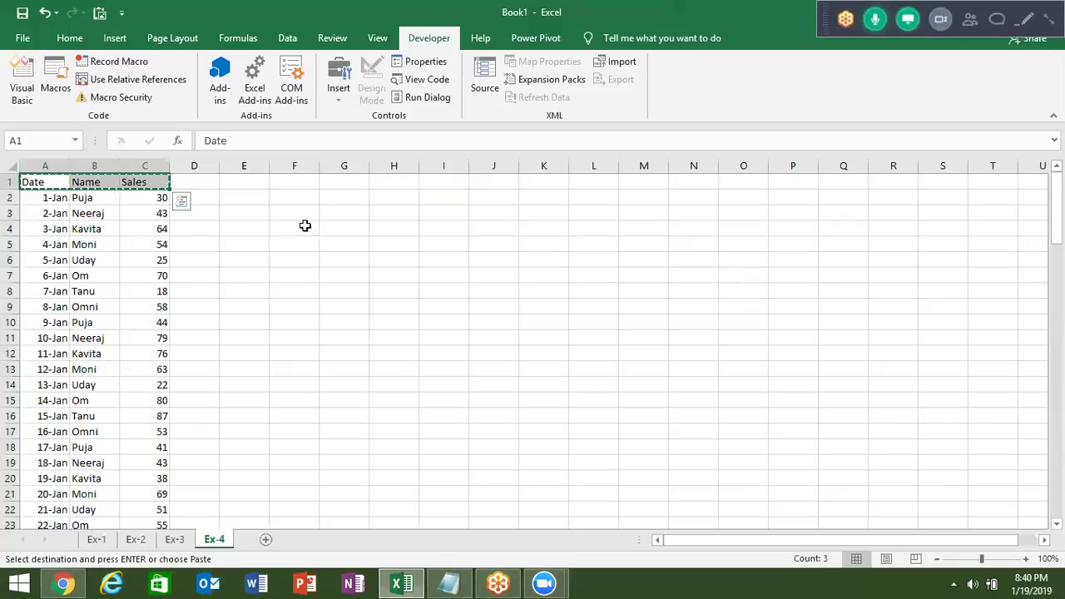
pyautogui.click(295, 213)
pyautogui.hotkey('ctrl', 'v')
pyautogui.press('Escape')
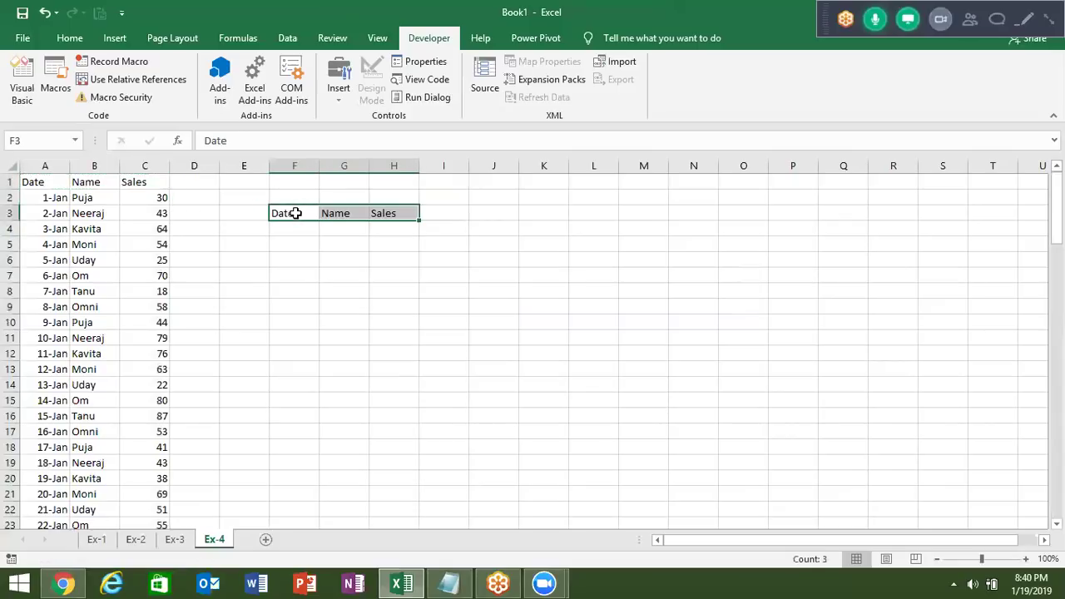
# Put 1 in F2 and enter an OFFSET formula in F4 from A1 using F2+ROW()-4.
pyautogui.click(291, 197)
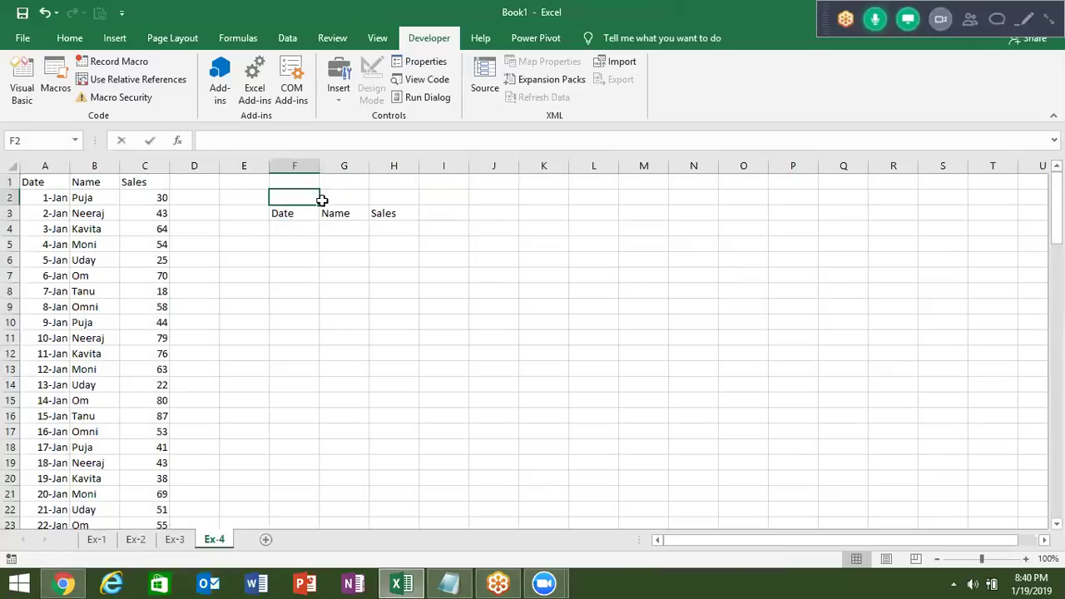
pyautogui.write('1')
pyautogui.press('Return')
pyautogui.press('Return')
pyautogui.write('=of')
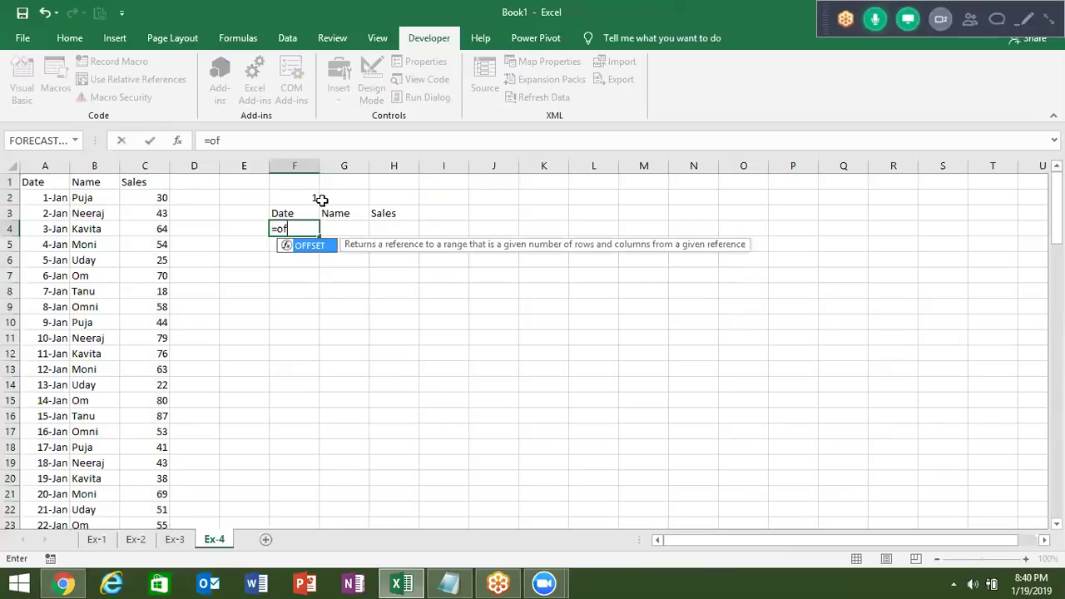
pyautogui.press('Tab')
pyautogui.click(39, 182)
pyautogui.write(',')
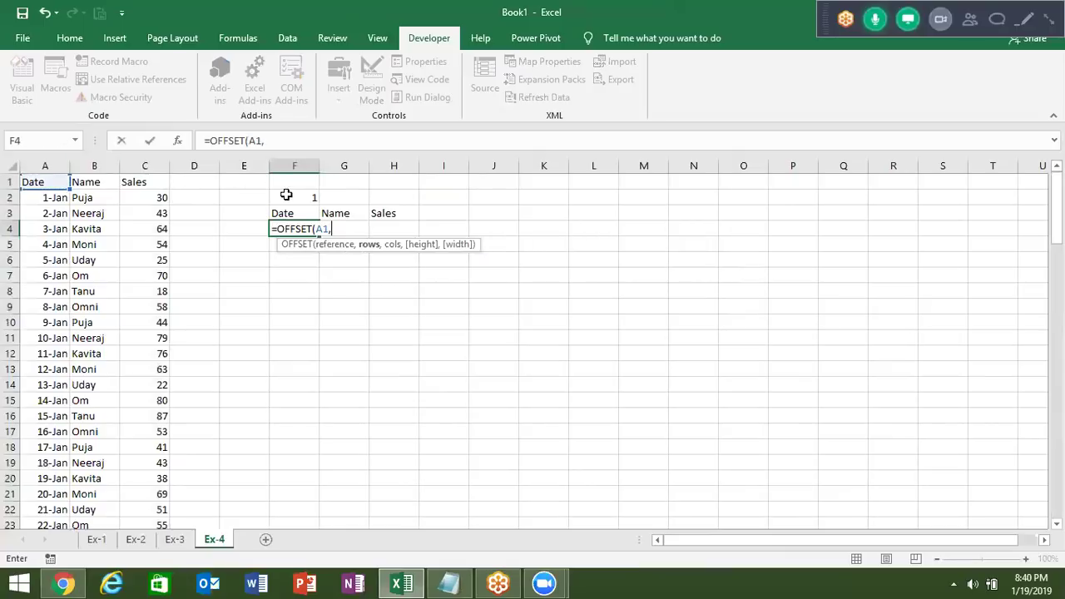
pyautogui.click(296, 195)
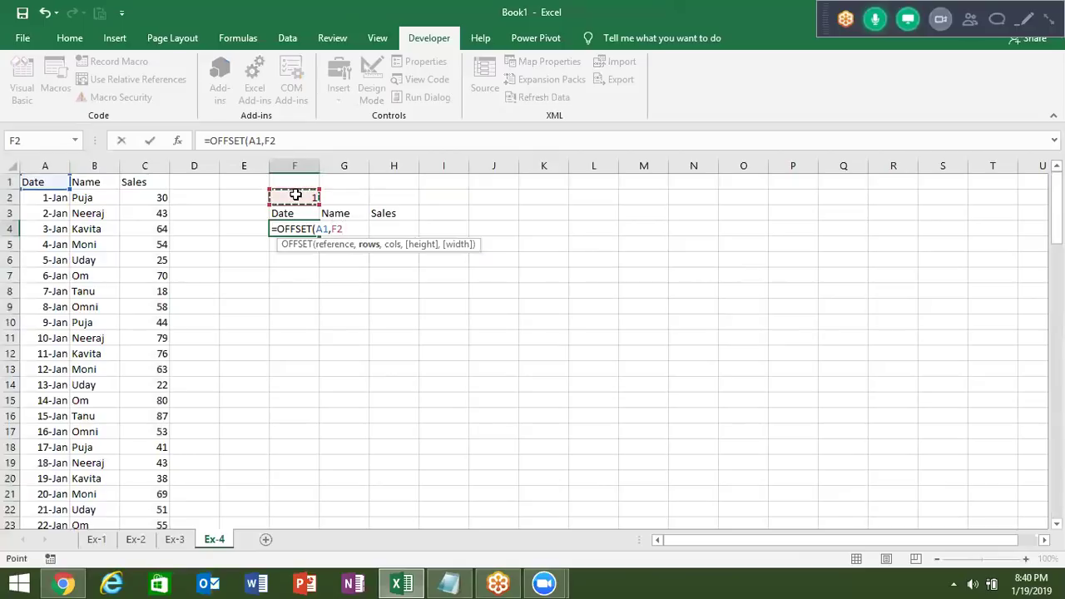
pyautogui.write('+ROW()')
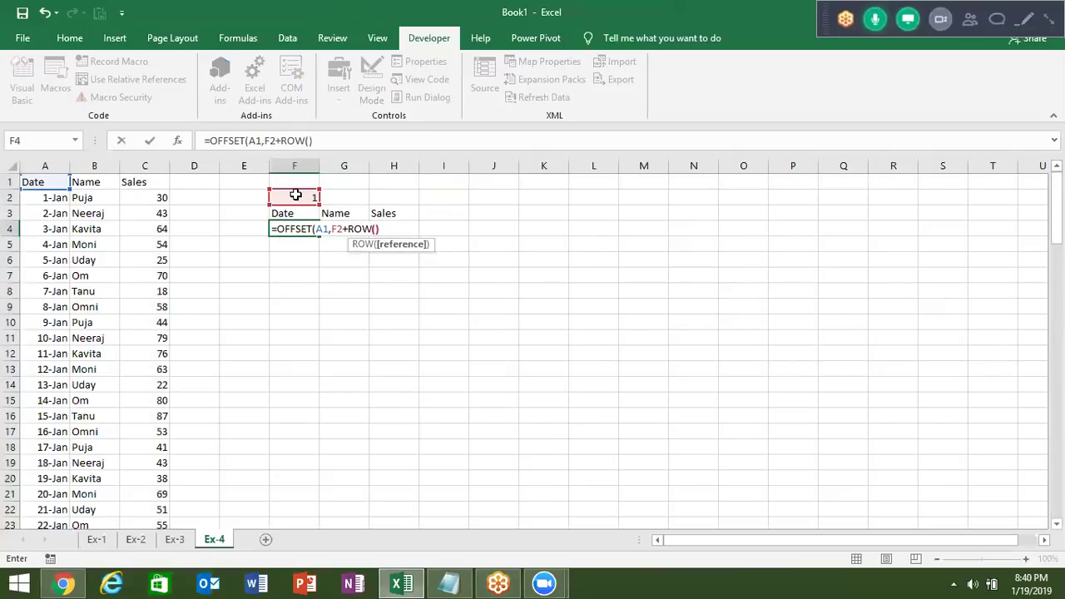
pyautogui.write('-')
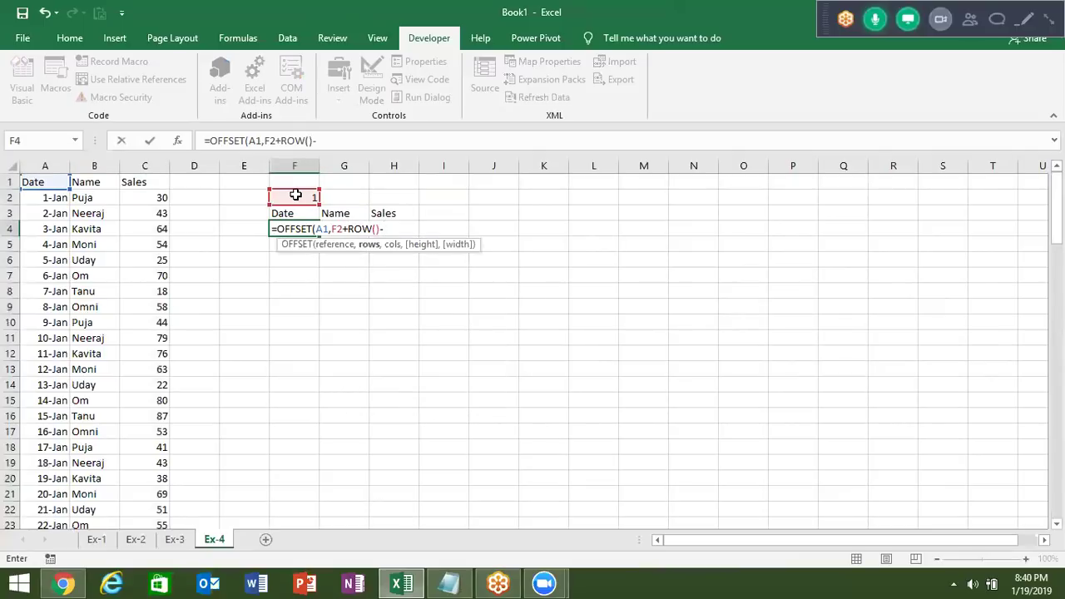
pyautogui.write('4,')
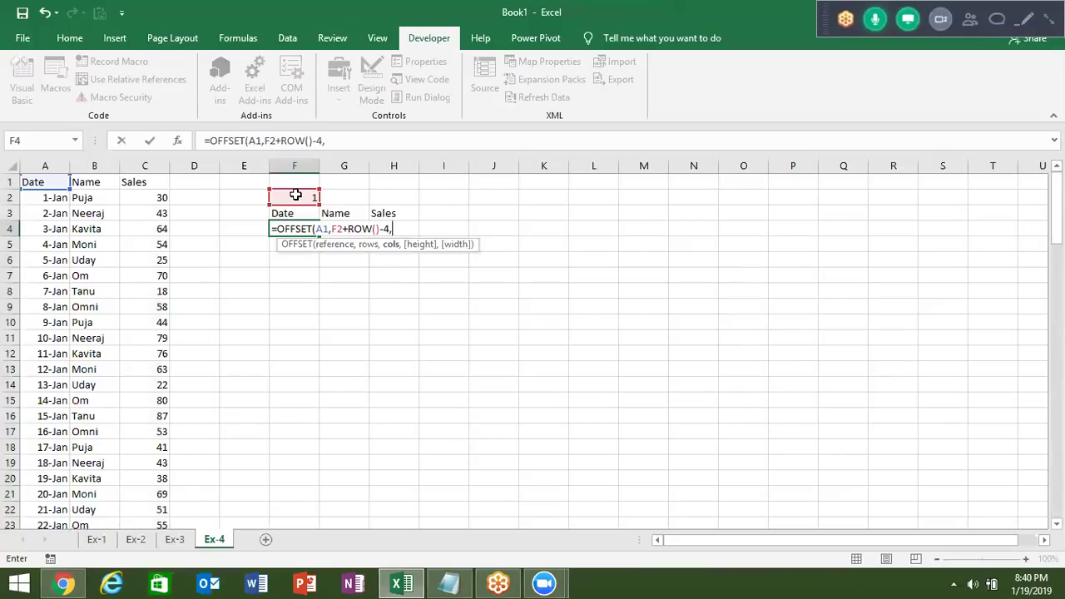
pyautogui.press('Return')
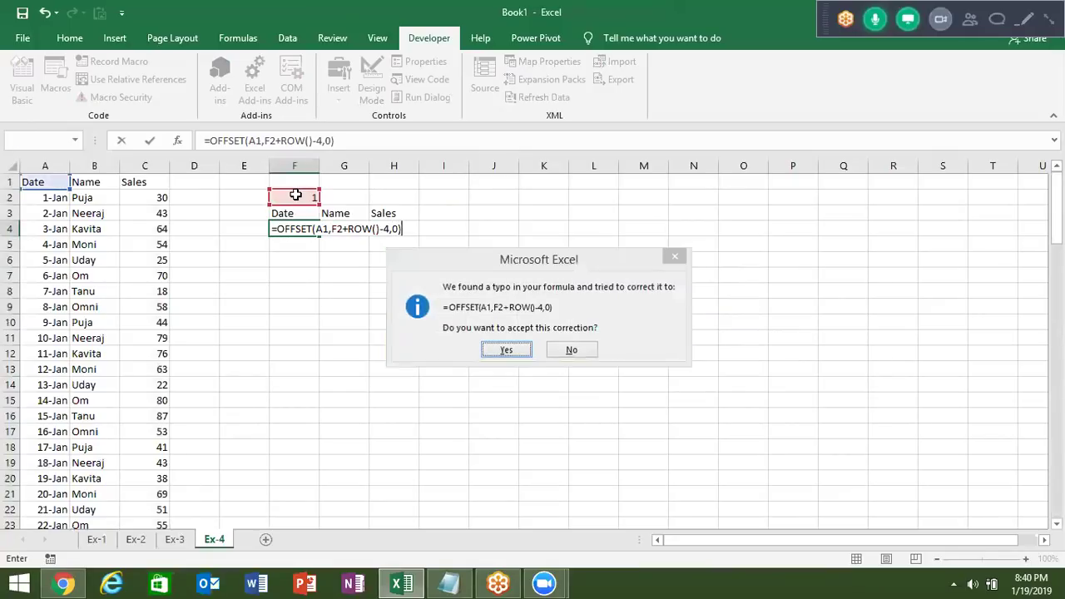
pyautogui.press('Return')
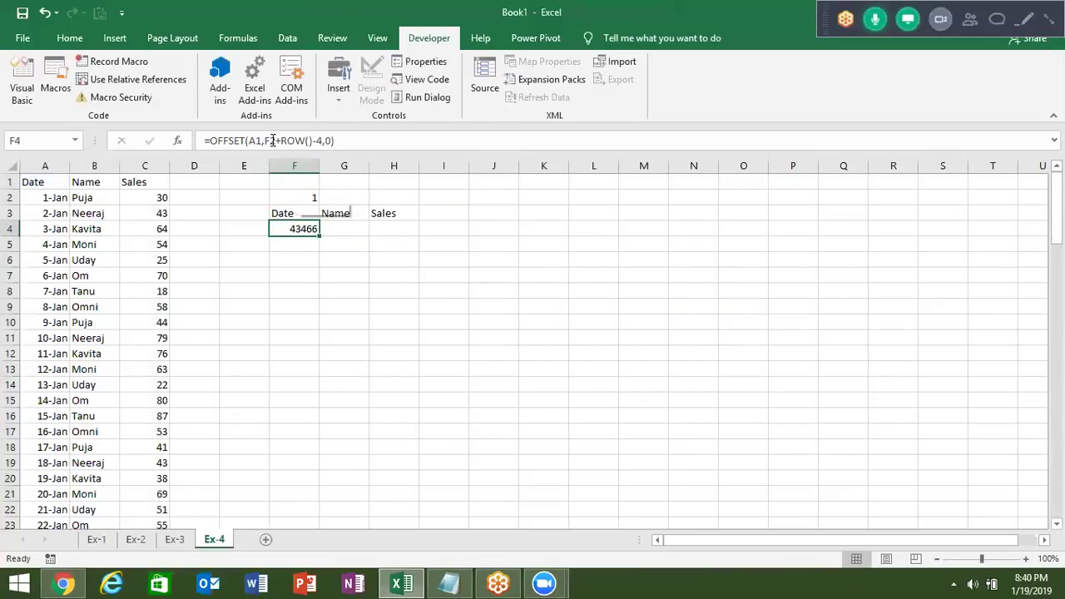
# Lock the references so F4 reads =OFFSET(A$1,$F$2+ROW()-4,0), then select F4:H4.
pyautogui.click(271, 140)
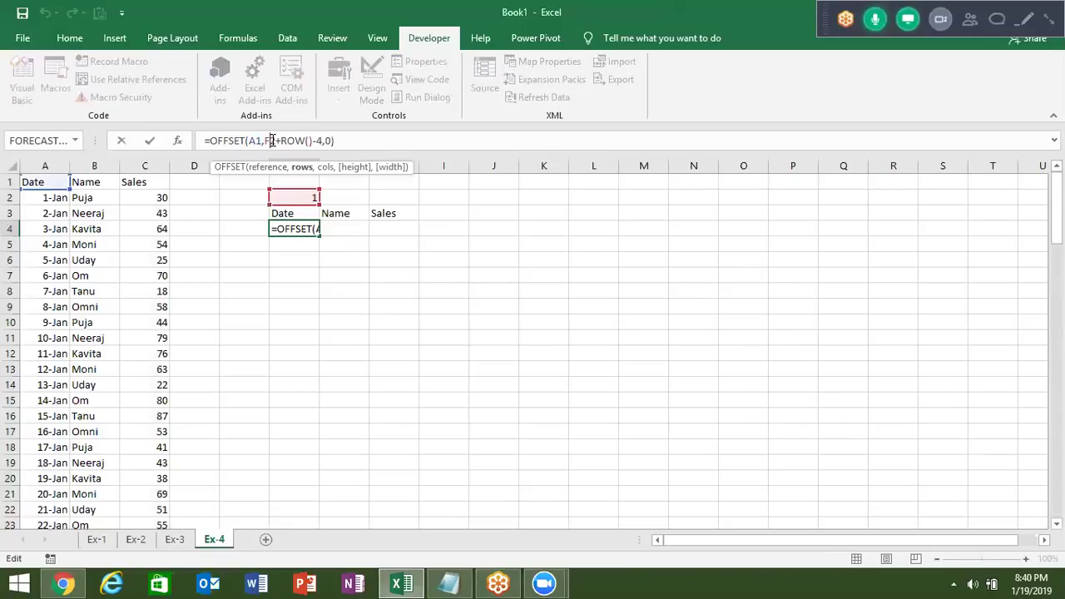
pyautogui.press('F4')
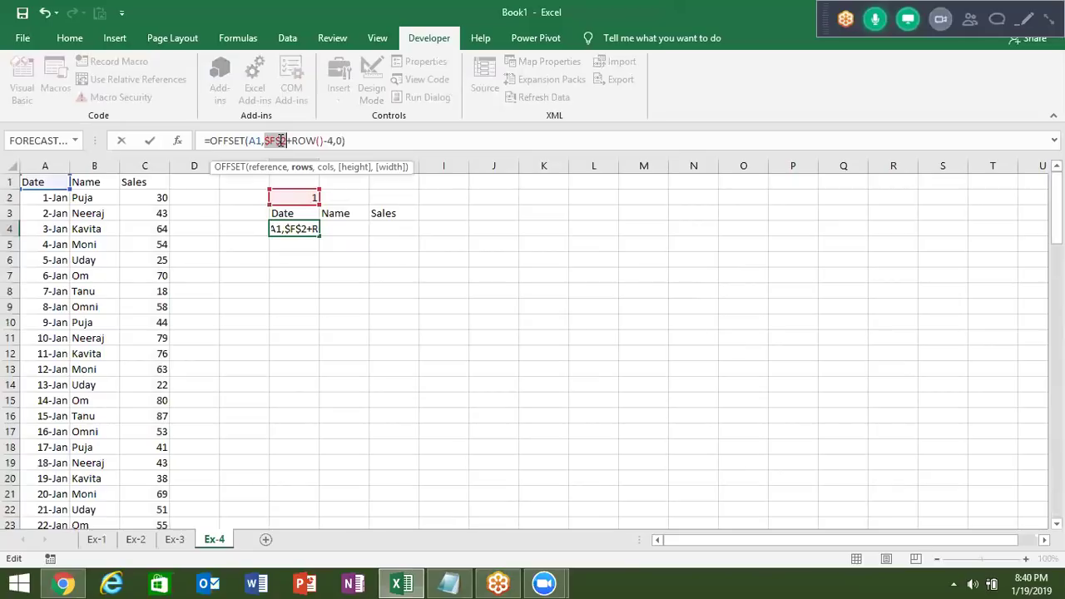
pyautogui.click(280, 141)
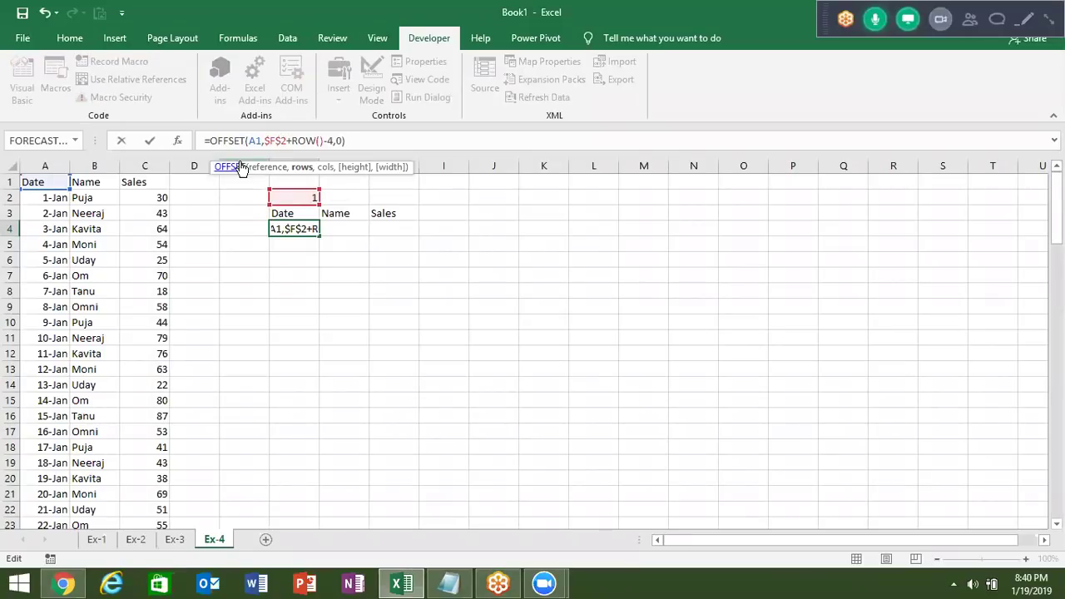
pyautogui.moveTo(249, 141); pyautogui.dragTo(259, 142)
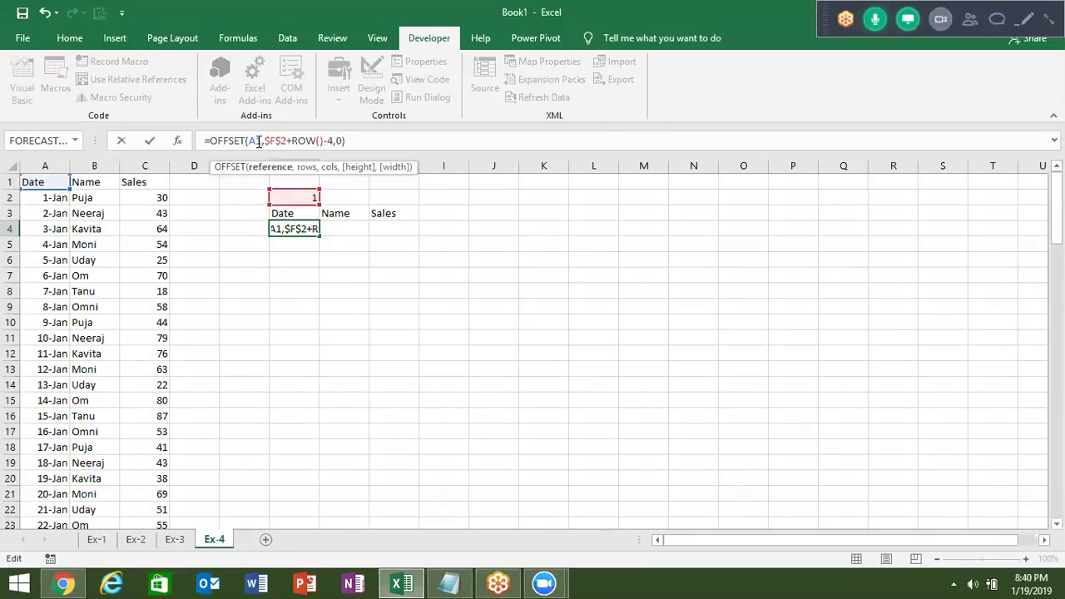
pyautogui.press('F4')
pyautogui.press('F4')
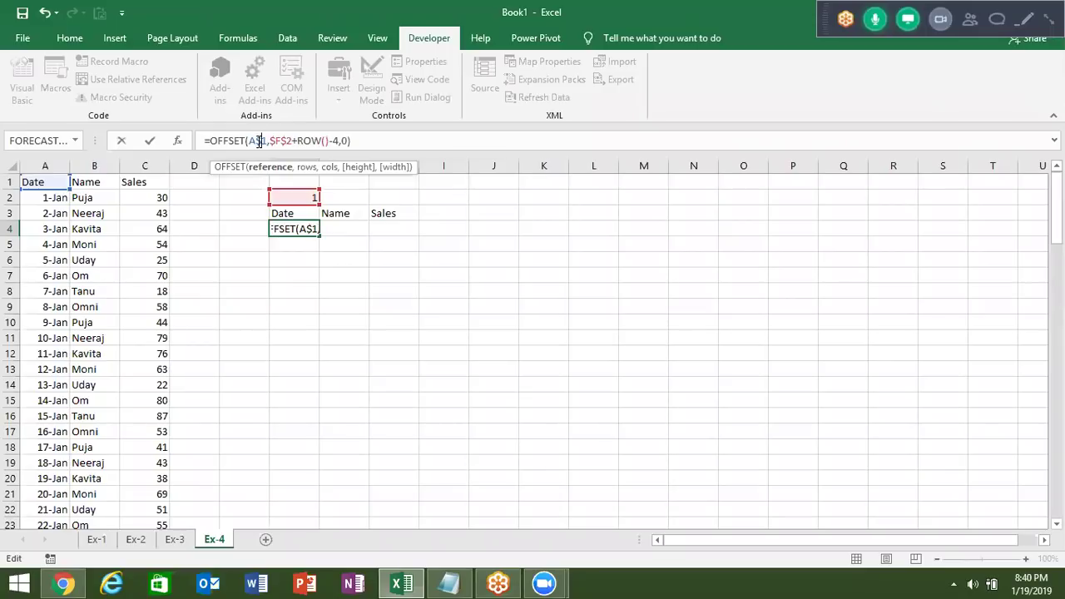
pyautogui.hotkey('ctrl', 'Return')
pyautogui.hotkey('shift', 'Right')
pyautogui.hotkey('shift', 'Right')
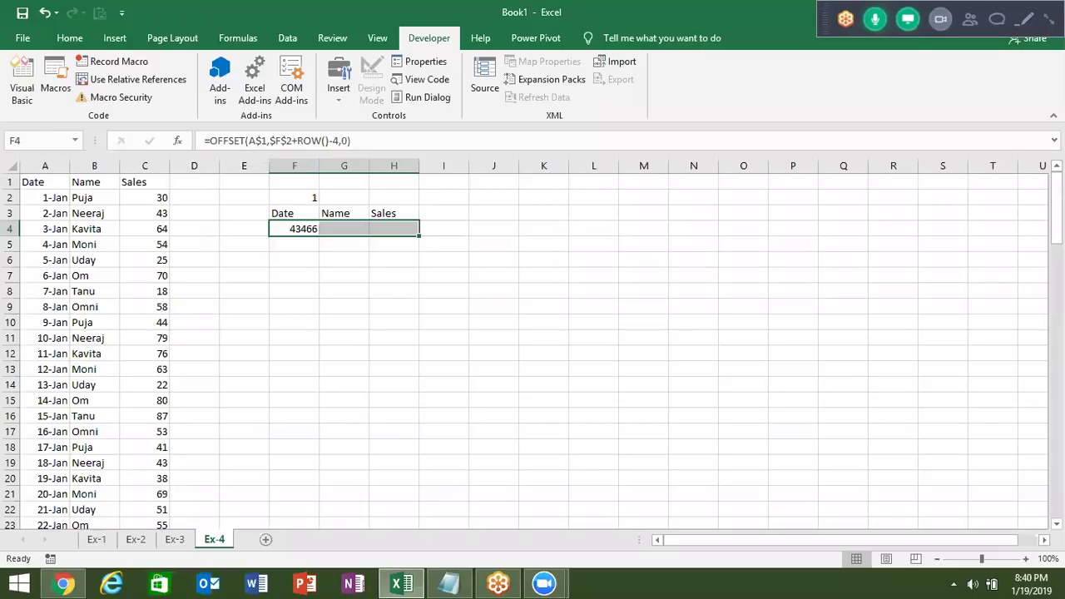
pyautogui.click(1023, 25)
# Fill the OFFSET formulas across to H4 and down to row 13, formatting F4:F13 as dates.
pyautogui.hotkey('ctrl', 'r')
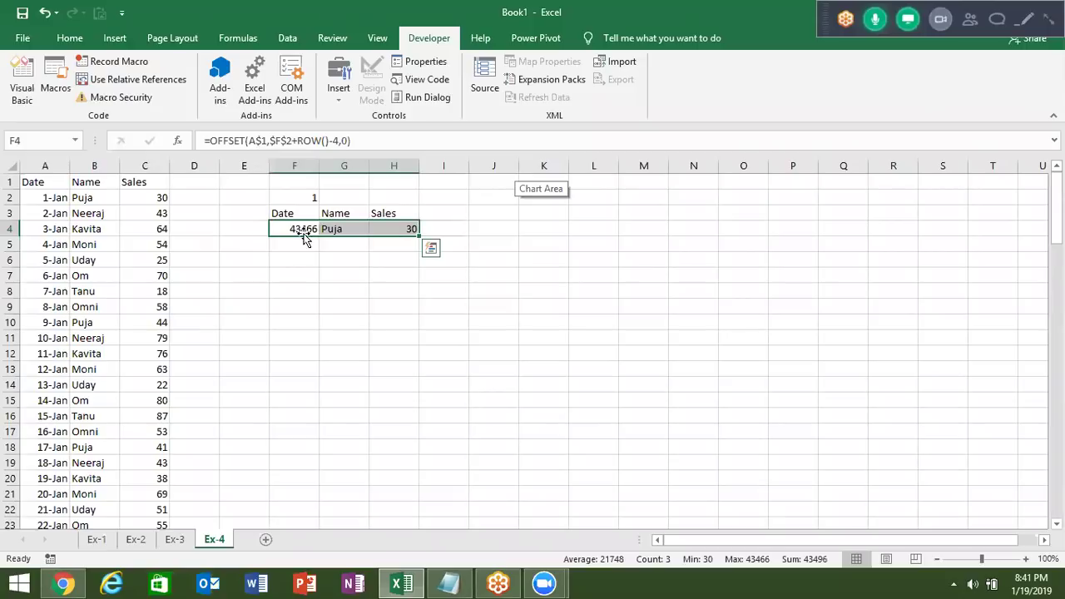
pyautogui.click(303, 229)
pyautogui.moveTo(340, 228)
pyautogui.mouseDown()
pyautogui.moveTo(391, 227)
pyautogui.moveTo(396, 365)
pyautogui.mouseUp()
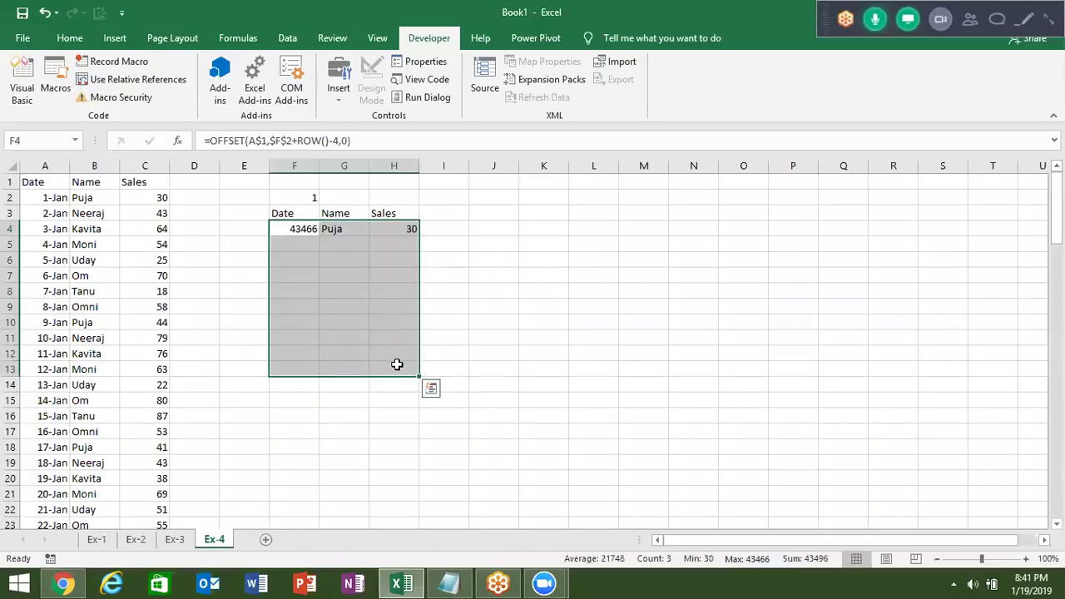
pyautogui.hotkey('ctrl', 'd')
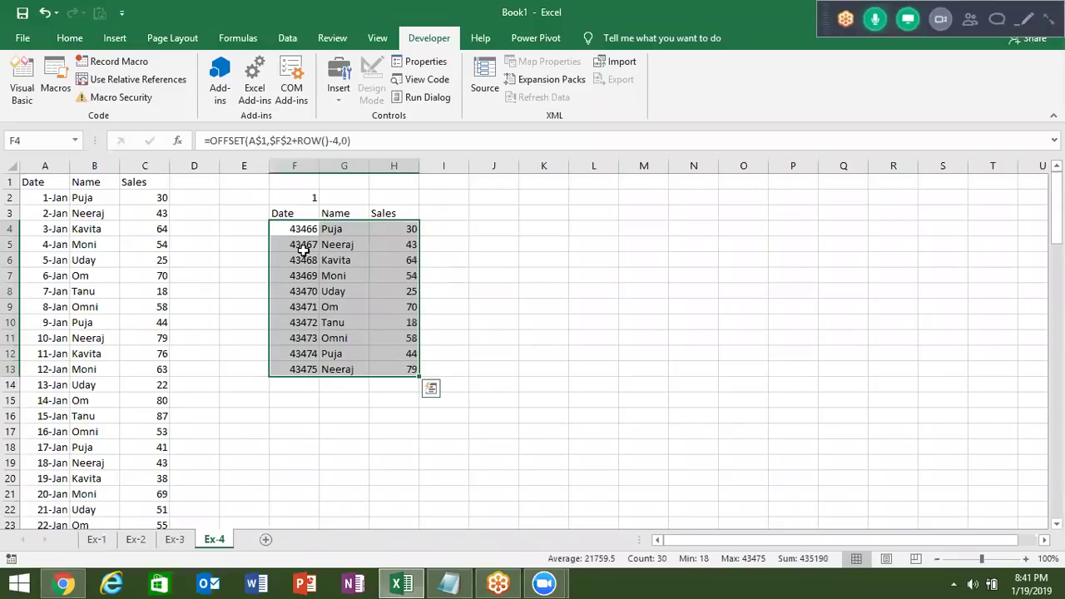
pyautogui.moveTo(293, 228); pyautogui.dragTo(297, 366)
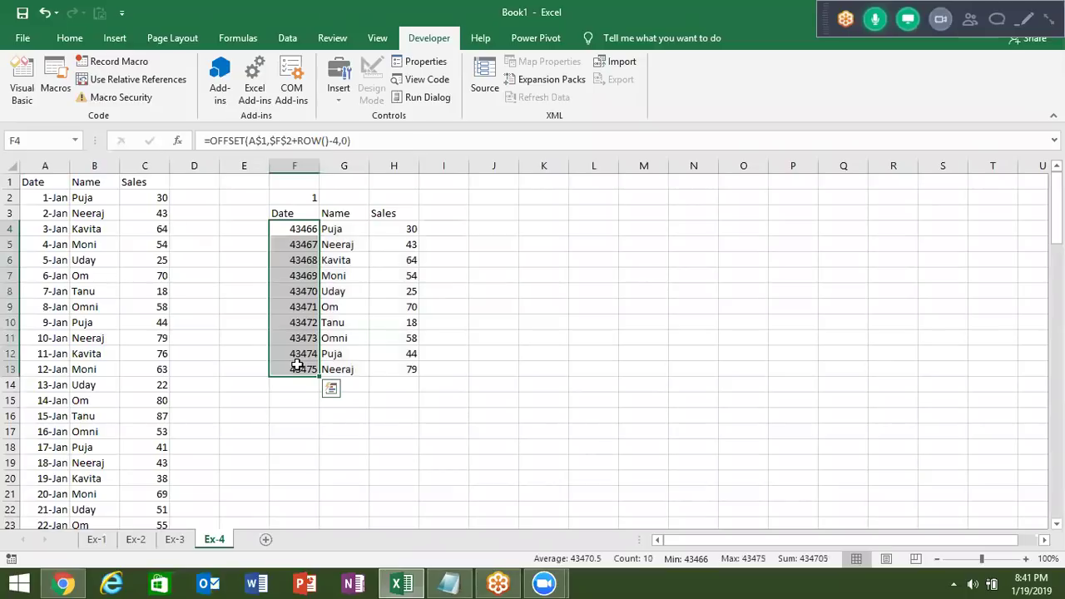
pyautogui.hotkey('ctrl', 'shift', '3')
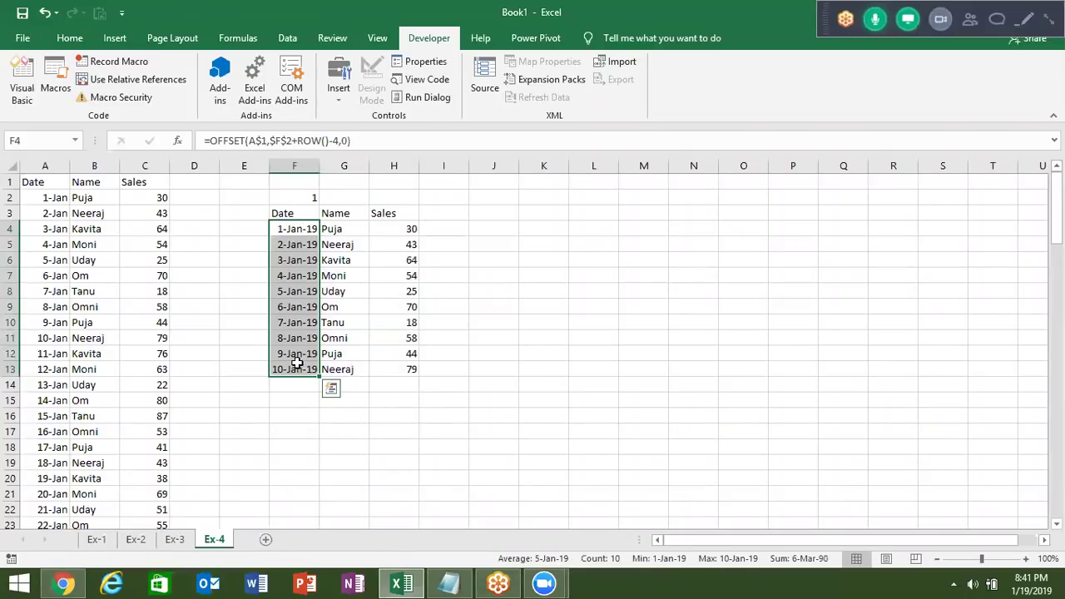
pyautogui.moveTo(311, 215)
pyautogui.mouseDown()
pyautogui.moveTo(399, 275)
pyautogui.moveTo(393, 369)
pyautogui.mouseUp()
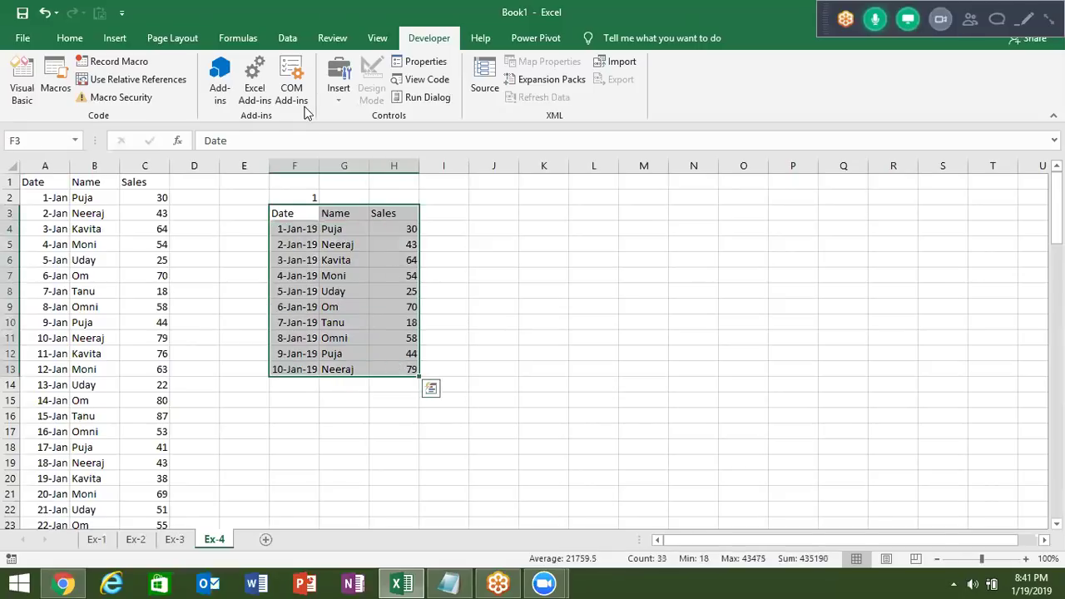
# Insert a 2-D line chart of F3:H13 and stretch it beside the table to column S.
pyautogui.click(342, 97)
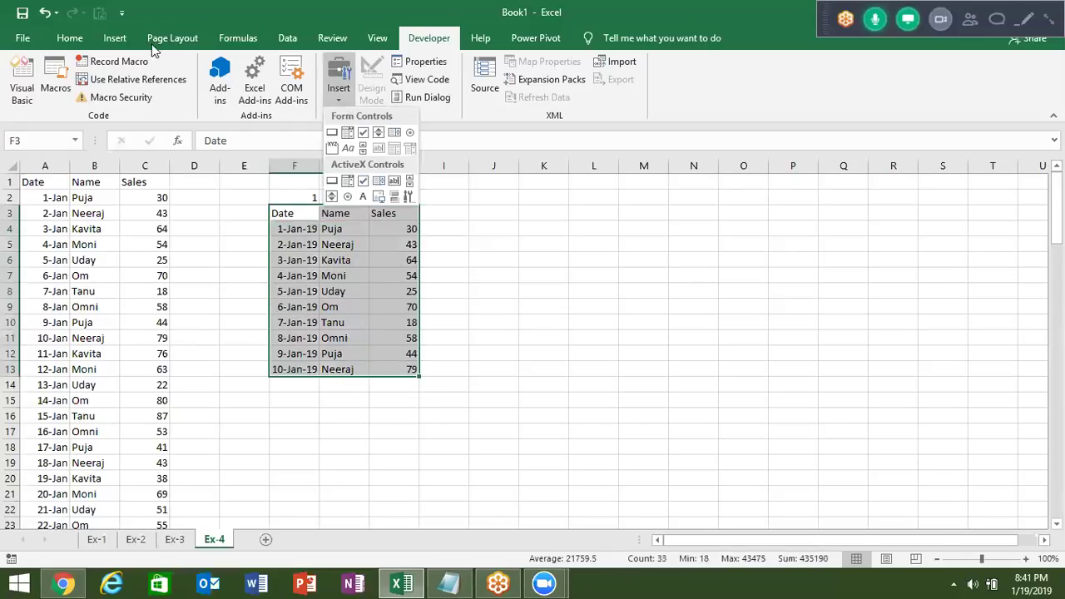
pyautogui.click(116, 38)
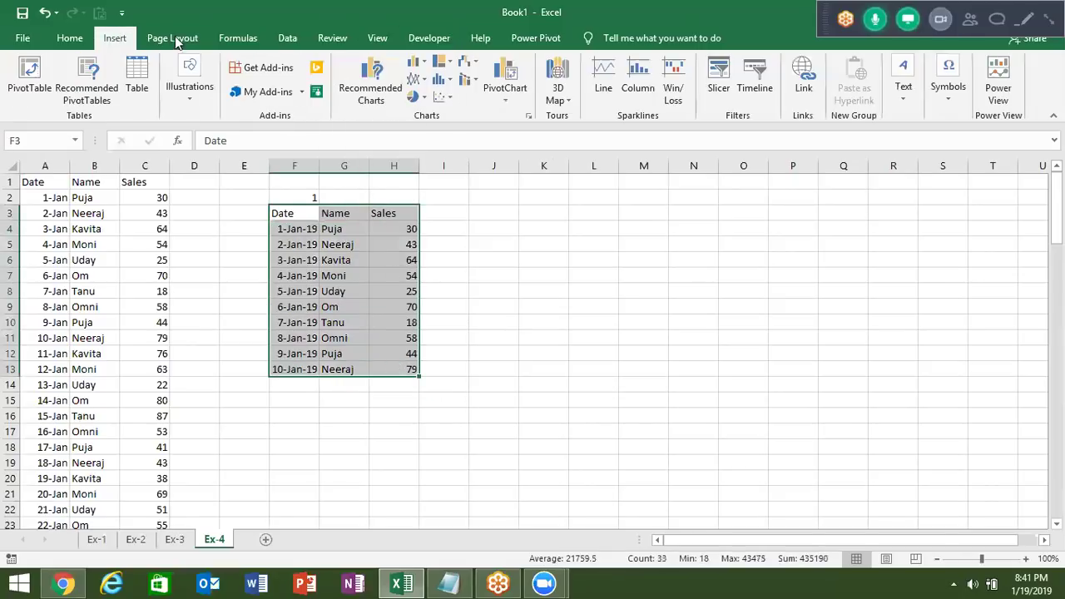
pyautogui.click(427, 81)
pyautogui.click(430, 124)
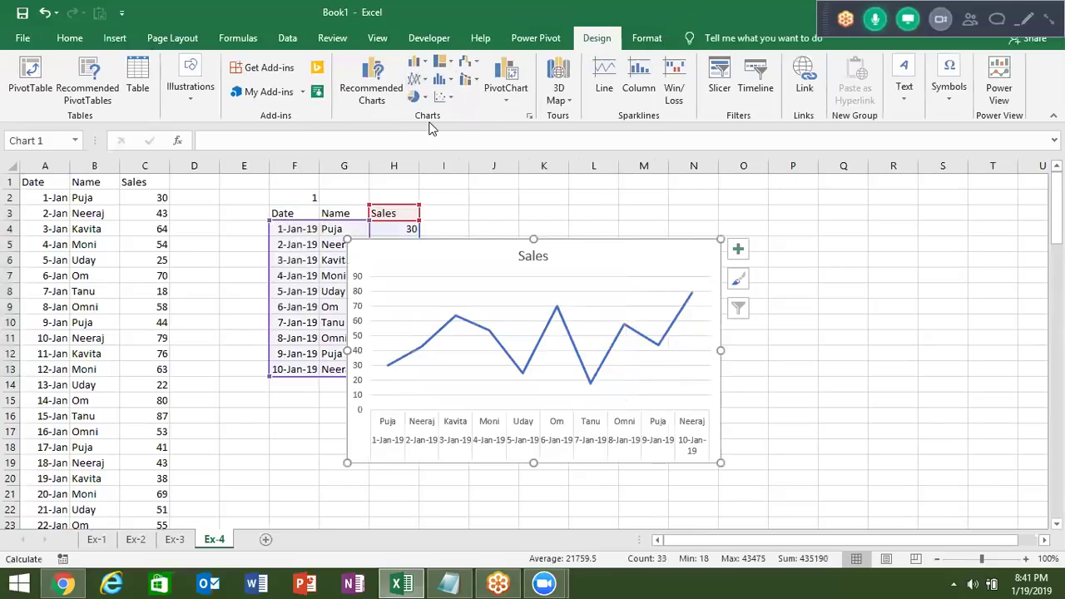
pyautogui.moveTo(466, 252)
pyautogui.mouseDown()
pyautogui.moveTo(583, 230)
pyautogui.moveTo(544, 219)
pyautogui.mouseUp()
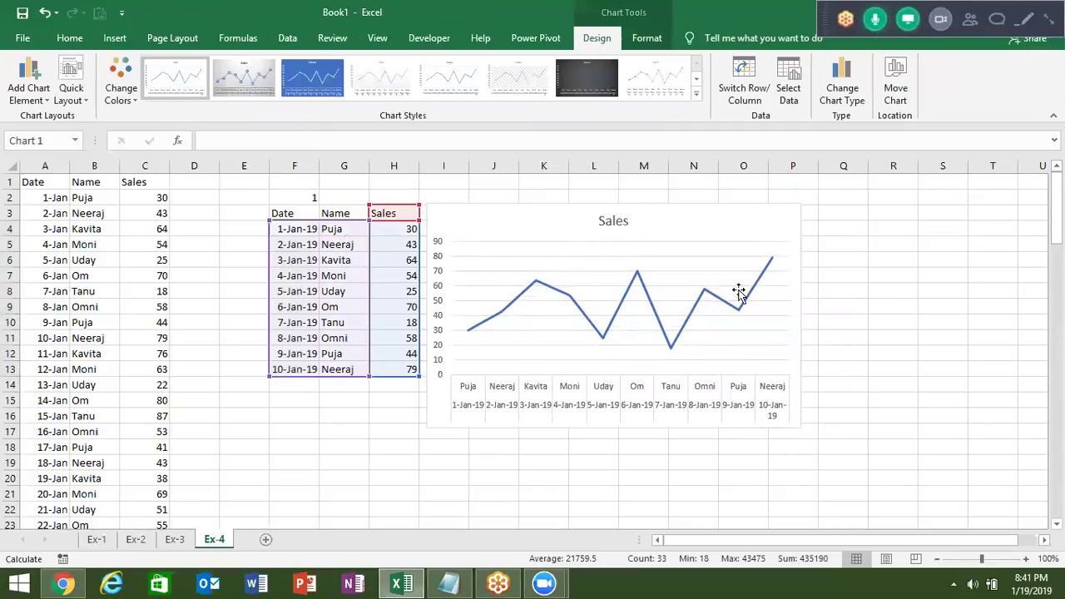
pyautogui.moveTo(739, 291); pyautogui.dragTo(739, 290)
pyautogui.moveTo(797, 313); pyautogui.dragTo(980, 317)
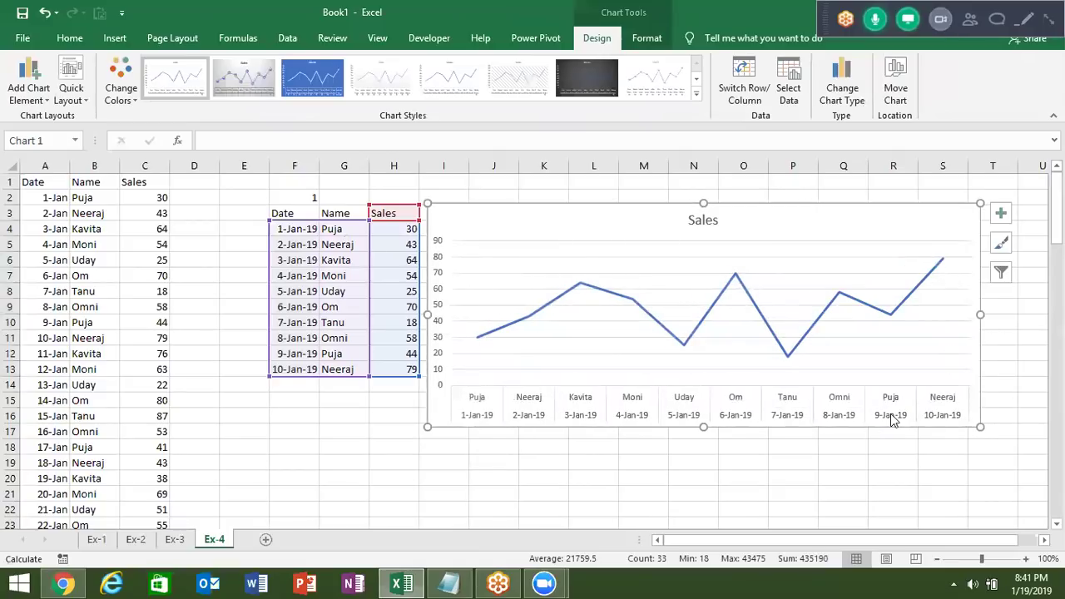
pyautogui.click(445, 474)
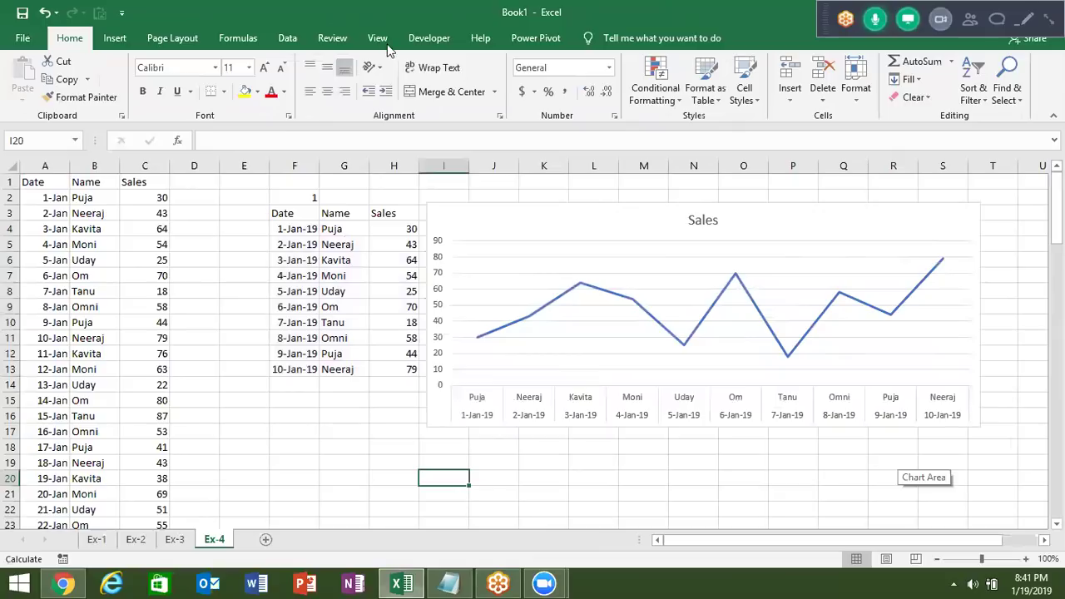
# Draw a Form Controls scroll bar along the bottom edge of the chart.
pyautogui.click(428, 37)
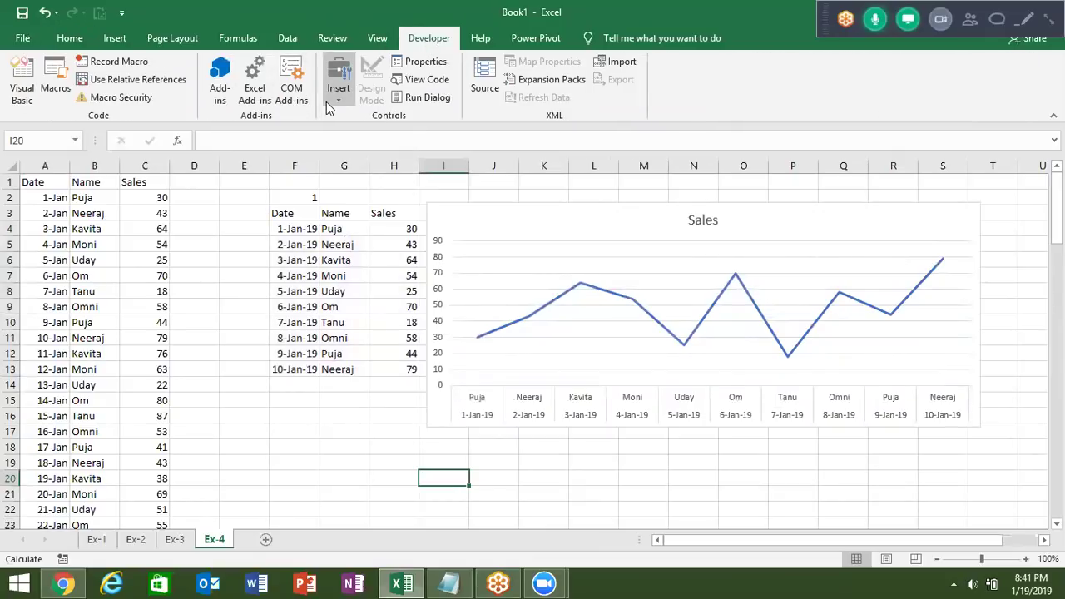
pyautogui.click(338, 87)
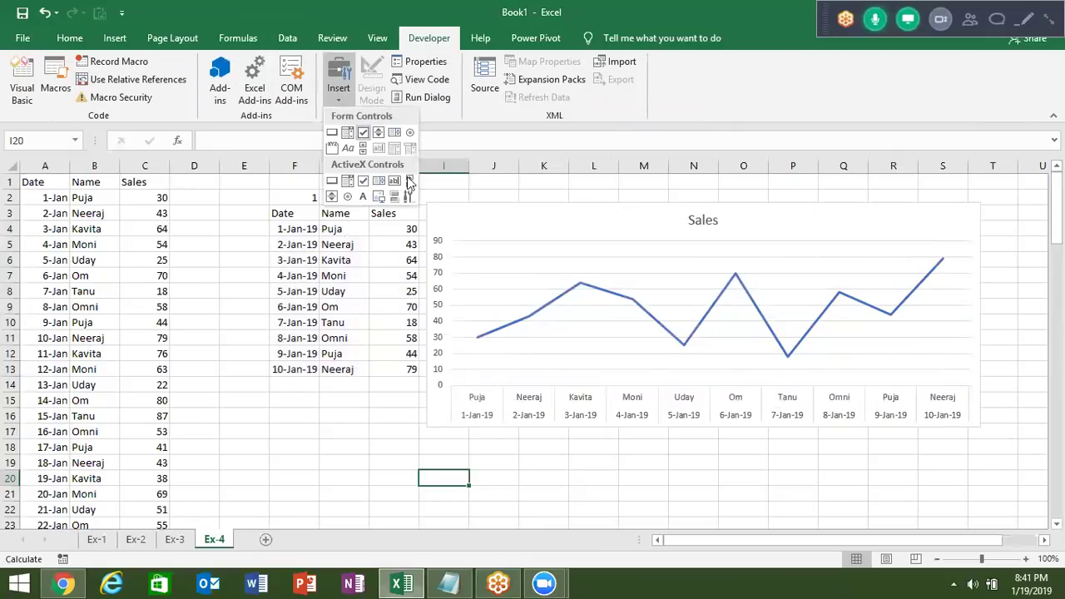
pyautogui.click(361, 149)
pyautogui.moveTo(453, 372); pyautogui.dragTo(969, 382)
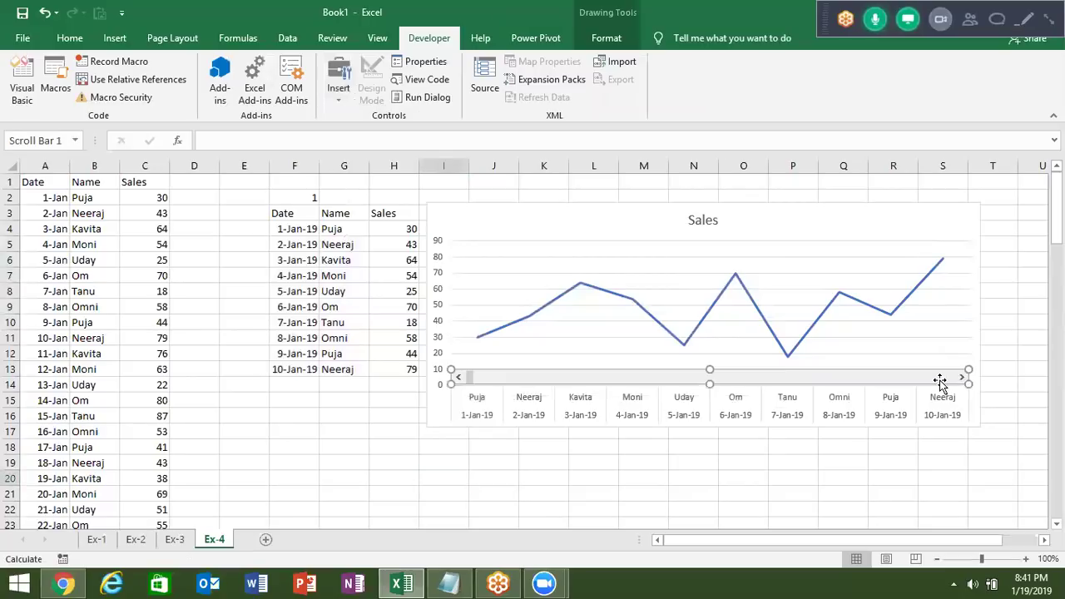
pyautogui.rightClick(938, 380)
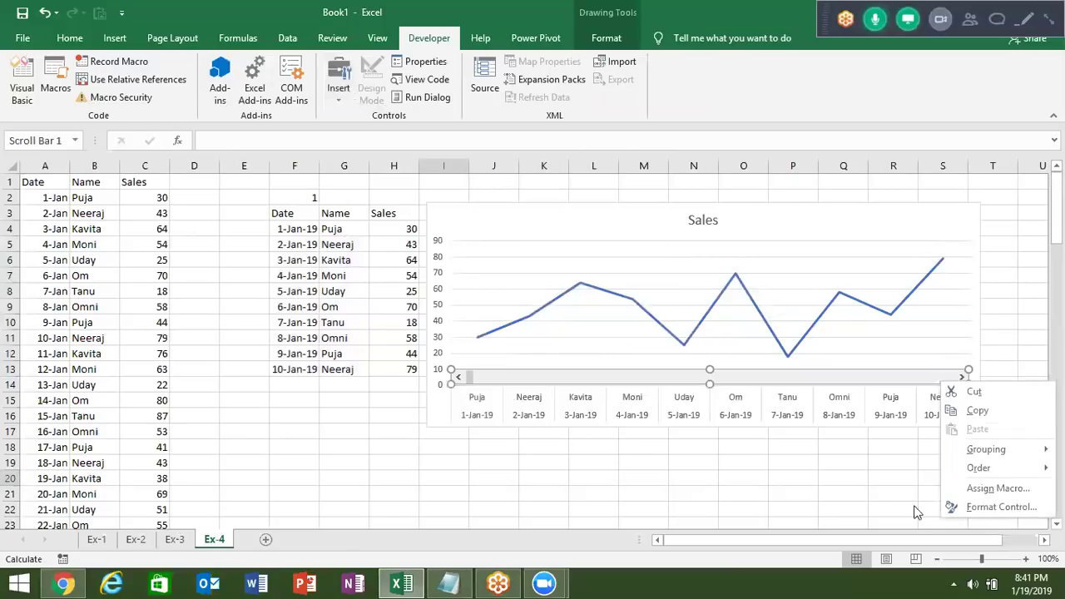
pyautogui.click(990, 507)
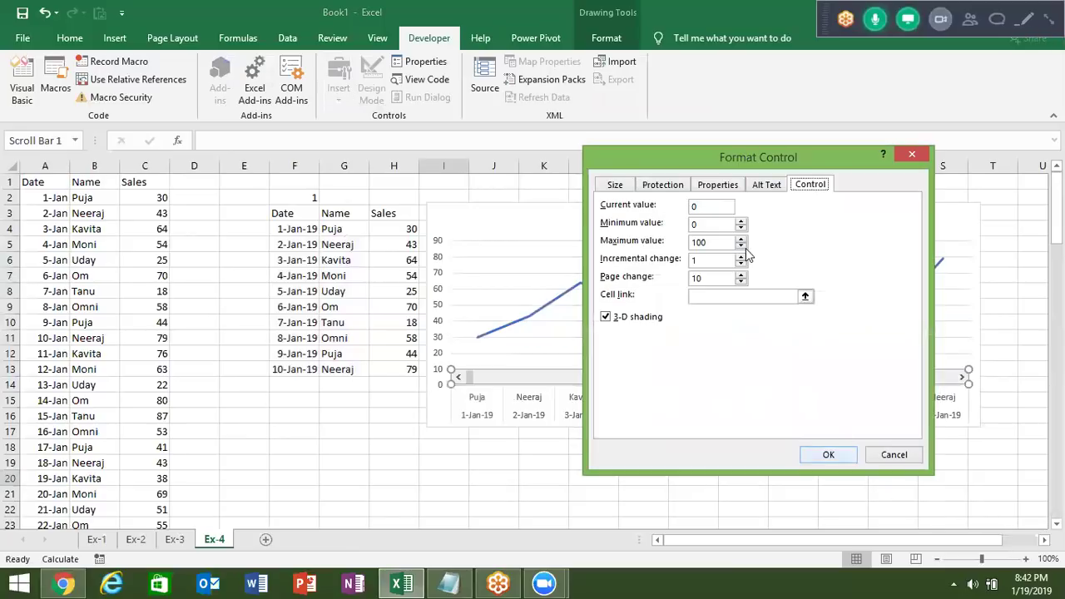
pyautogui.doubleClick(694, 223)
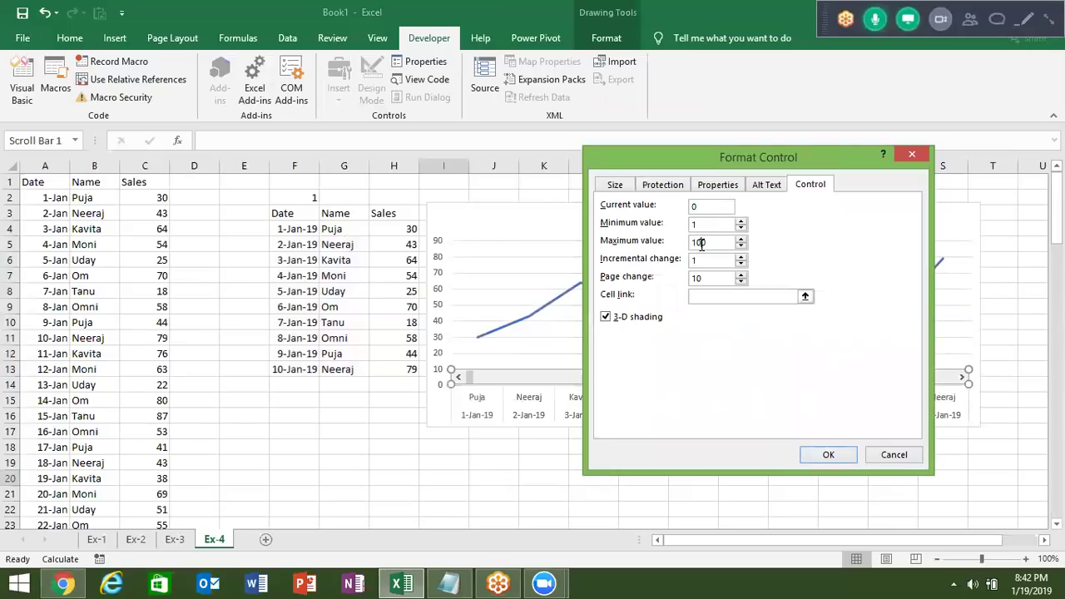
pyautogui.press('Return')
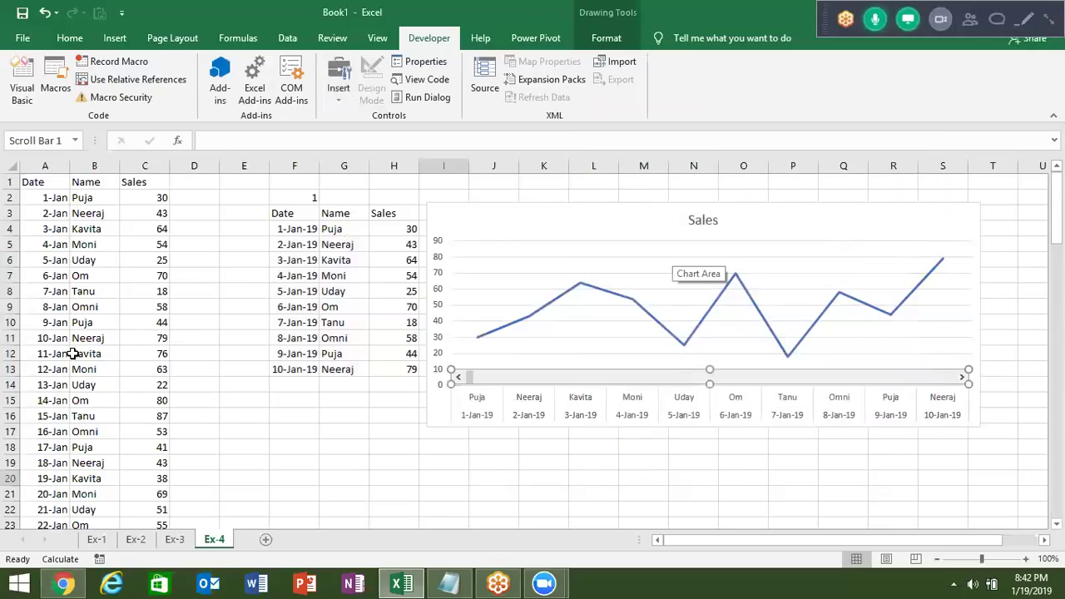
# Check the last data row, then set the scroll bar to Min 1, Max 97, linked to $F$2.
pyautogui.click(73, 354)
pyautogui.press('Left')
pyautogui.hotkey('ctrl', 'Down')
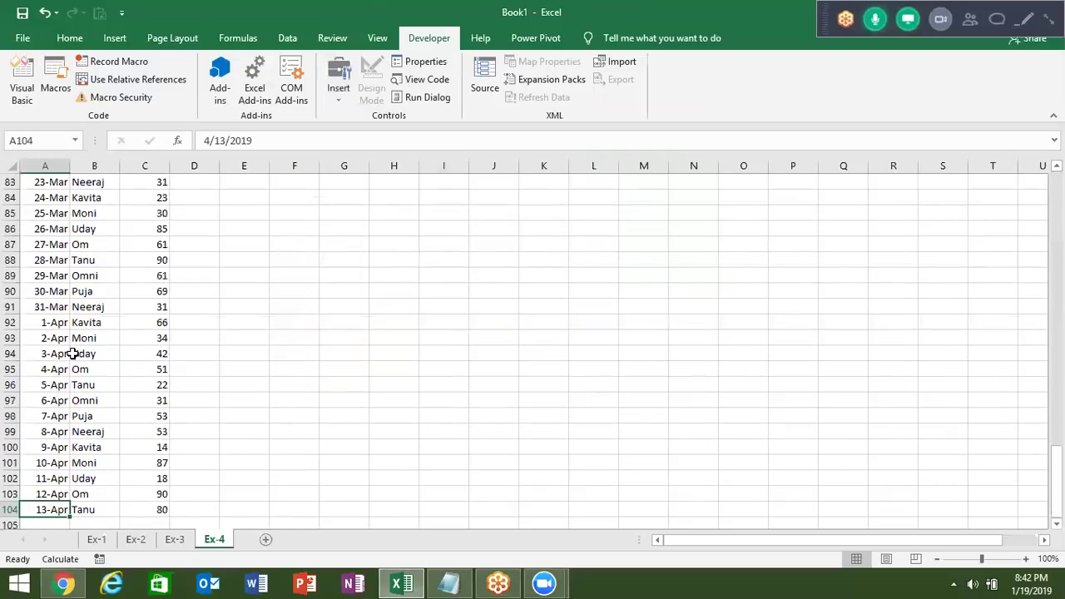
pyautogui.hotkey('ctrl', 'Up')
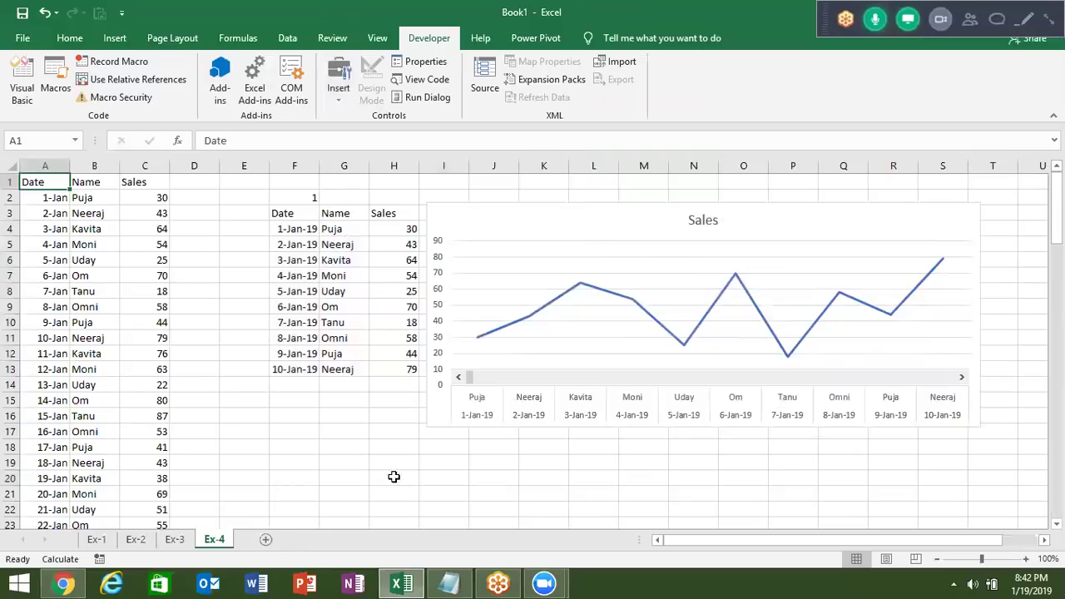
pyautogui.rightClick(498, 382)
pyautogui.click(549, 502)
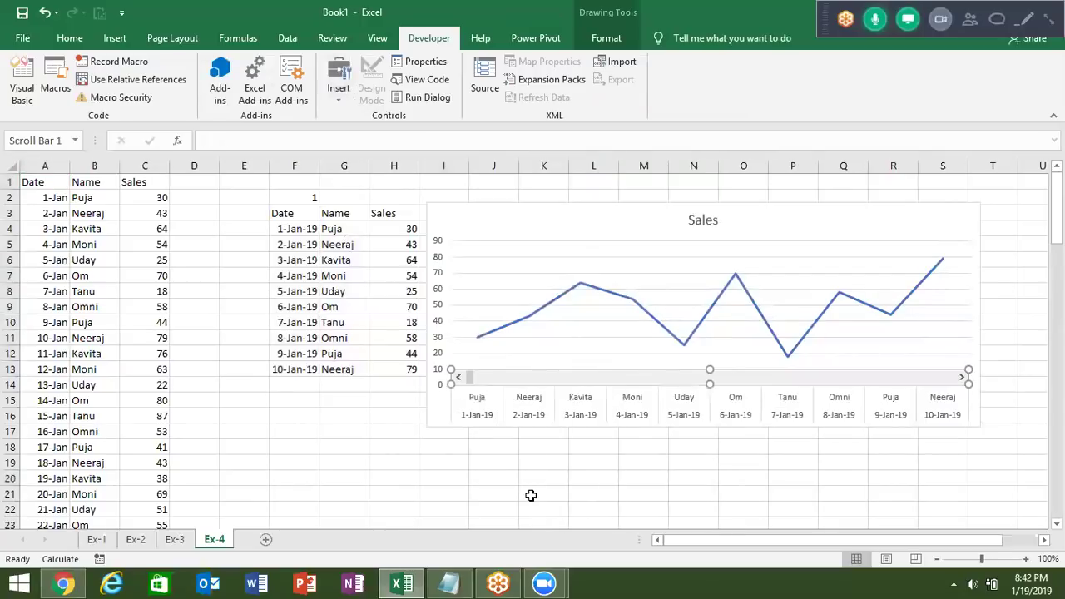
pyautogui.click(694, 223)
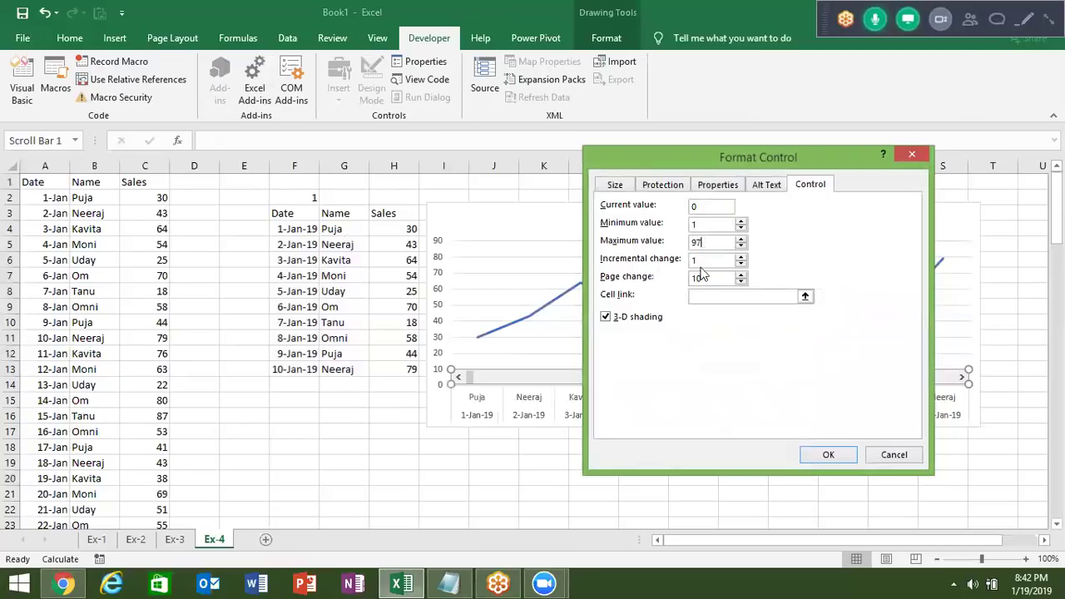
pyautogui.click(701, 296)
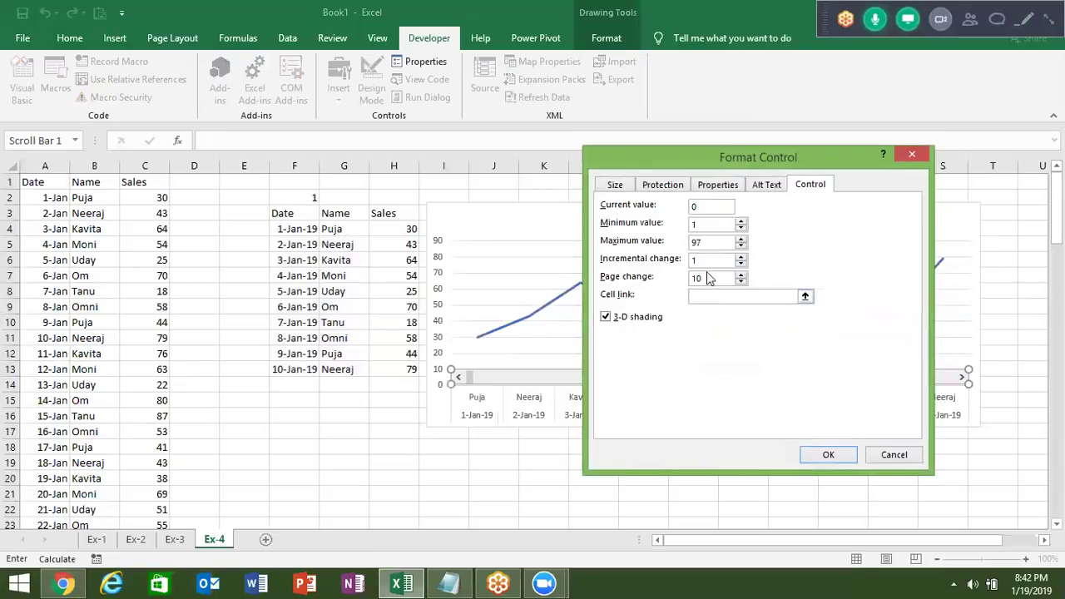
pyautogui.click(309, 197)
pyautogui.click(828, 455)
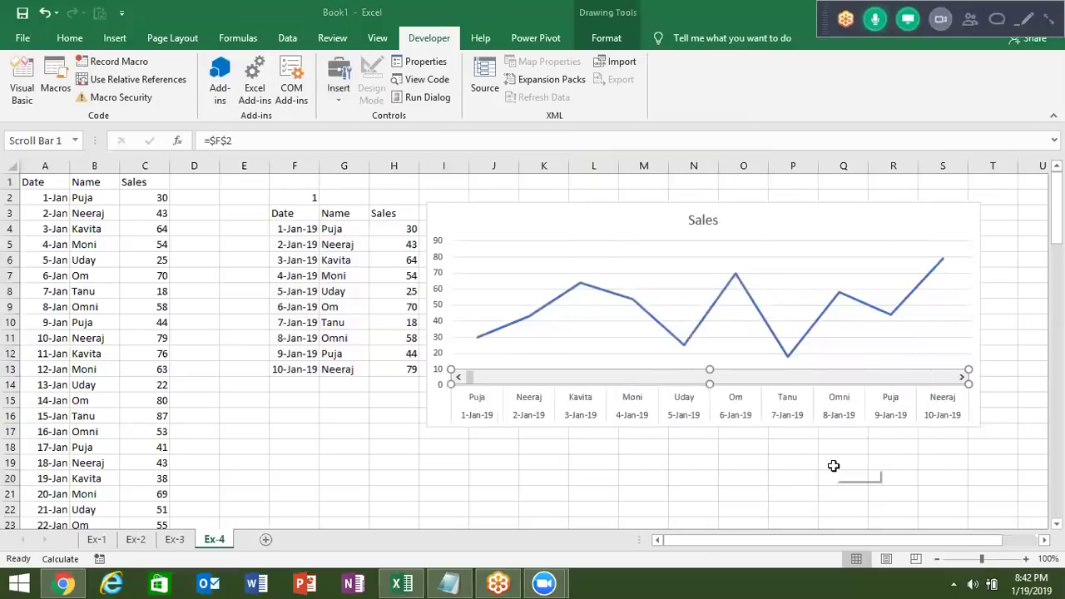
pyautogui.click(1020, 398)
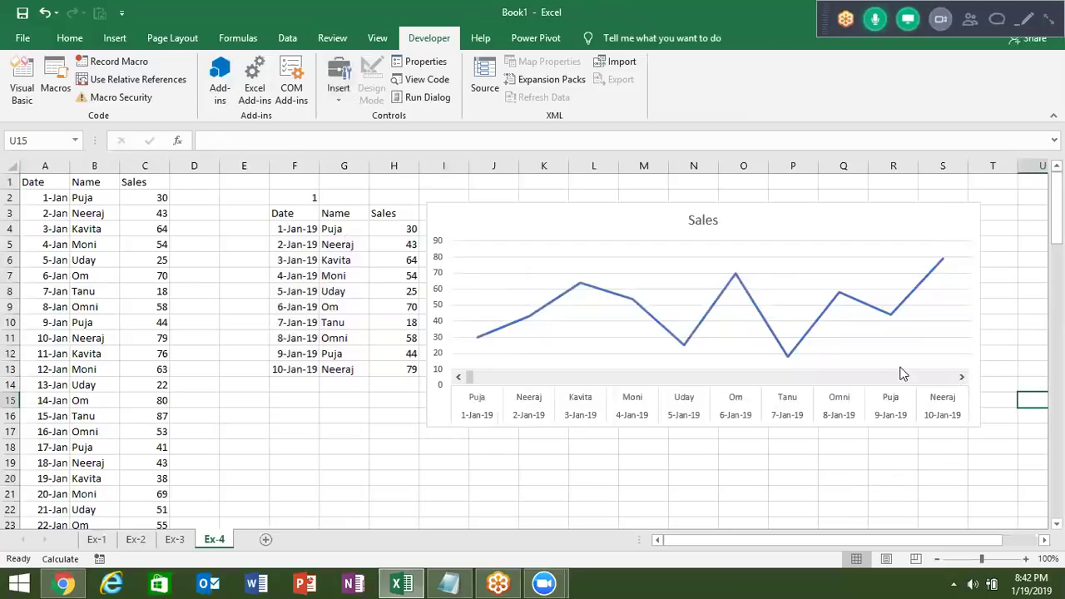
# Scroll the chart to F2 = 81 (22-Mar to 31-Mar) and autofit column F to show dates.
pyautogui.click(961, 378)
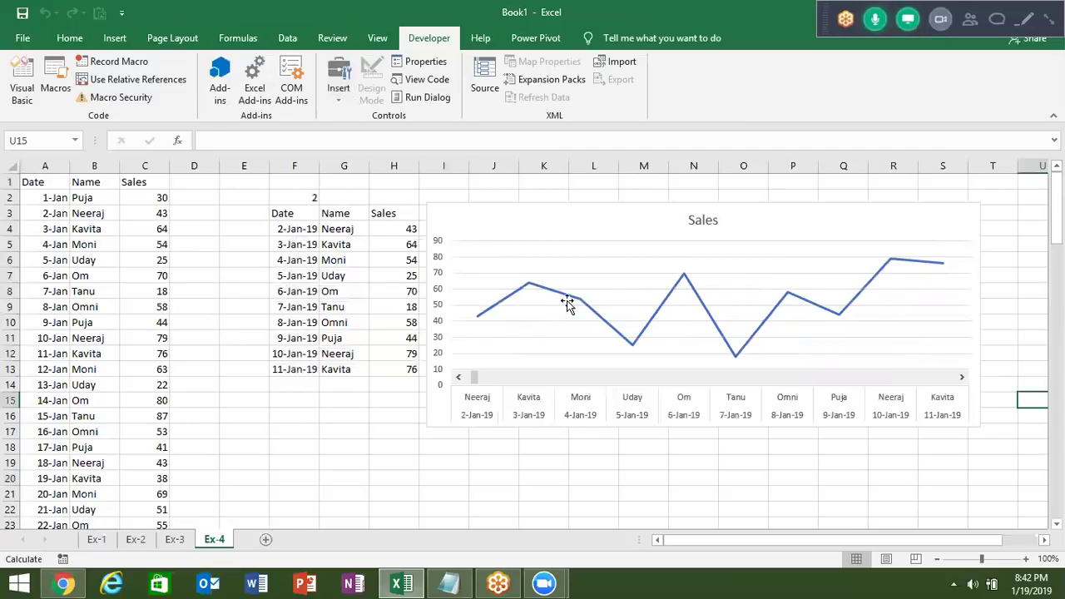
pyautogui.click(962, 379)
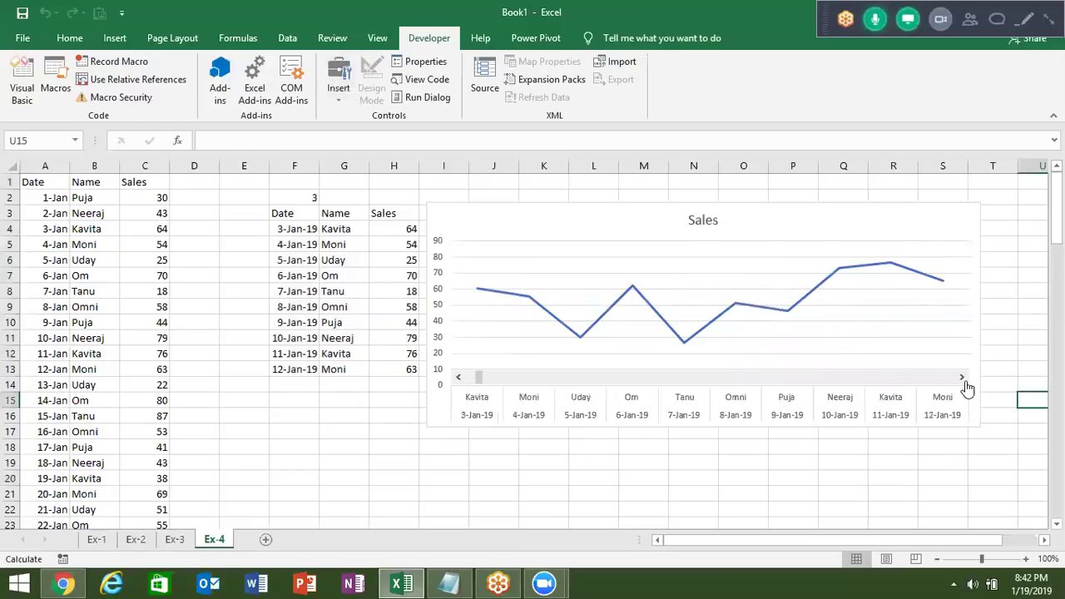
pyautogui.click(963, 379)
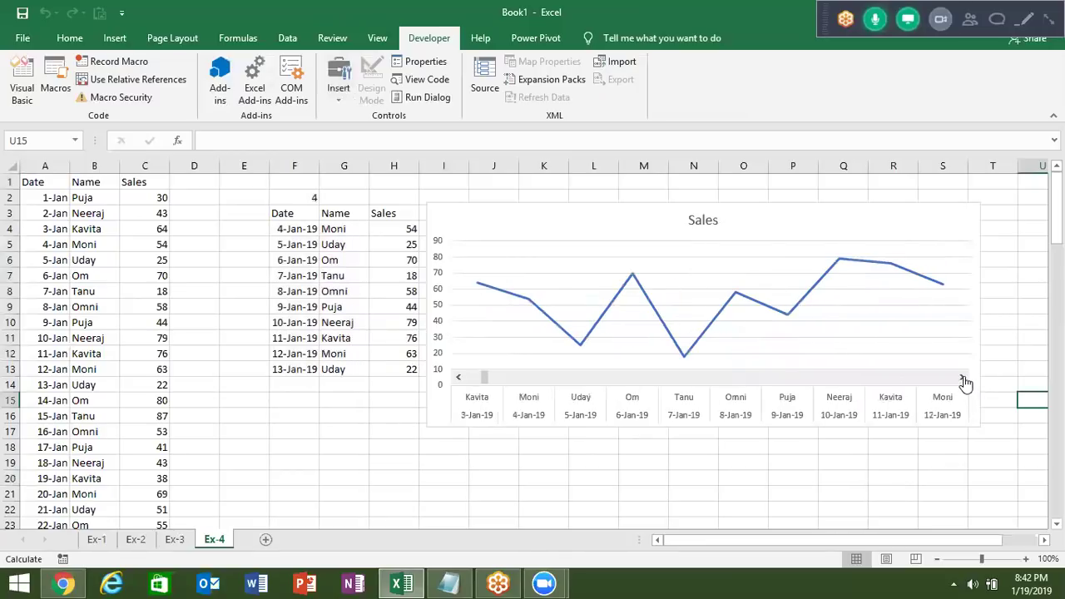
pyautogui.click(962, 380)
pyautogui.click(963, 379)
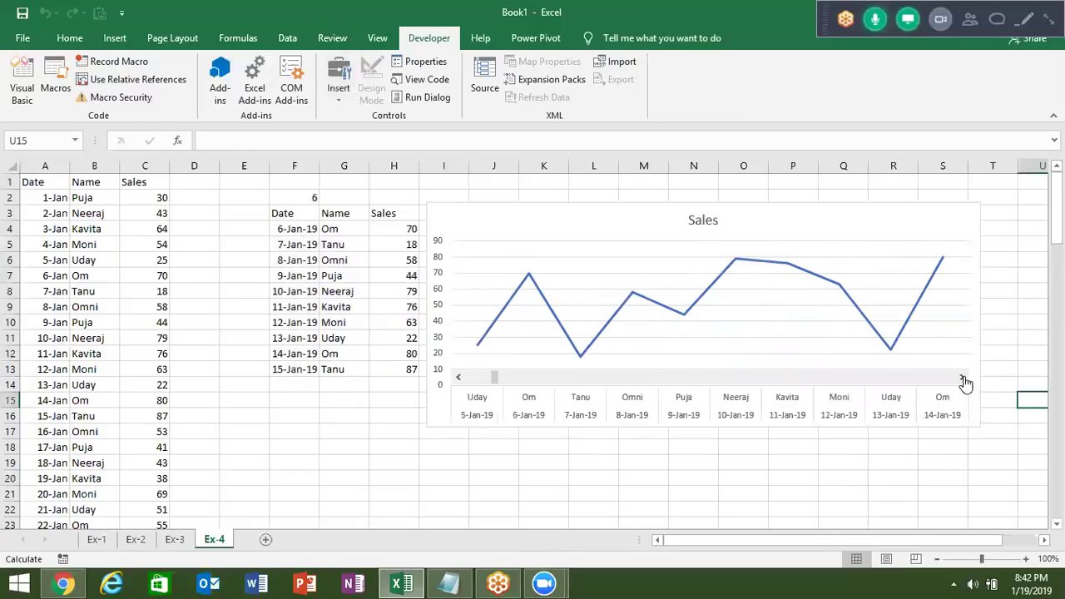
pyautogui.click(962, 379)
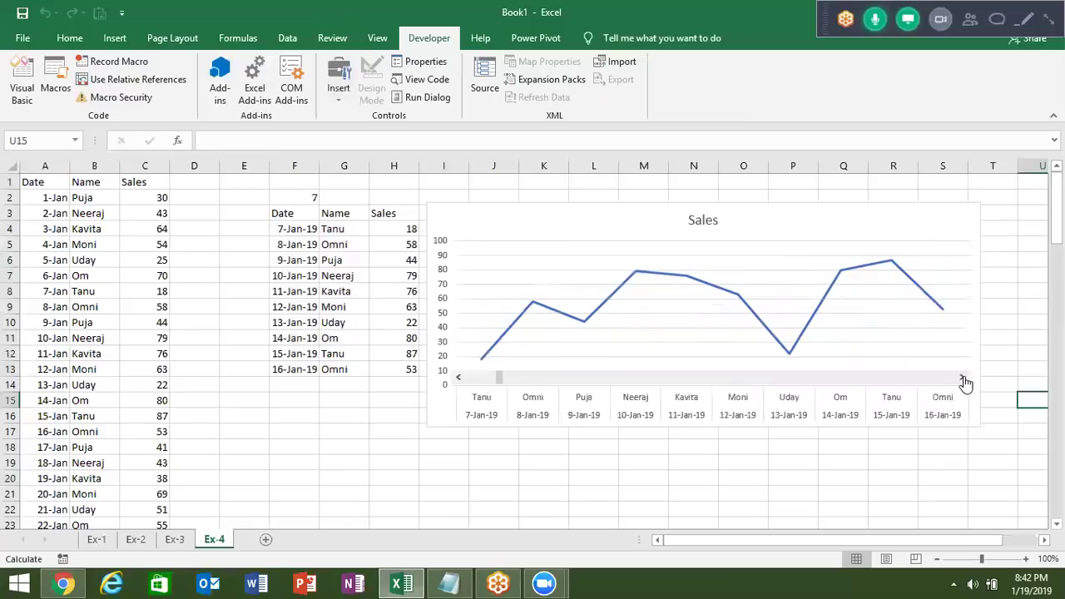
pyautogui.click(963, 380)
pyautogui.moveTo(509, 387); pyautogui.dragTo(836, 386)
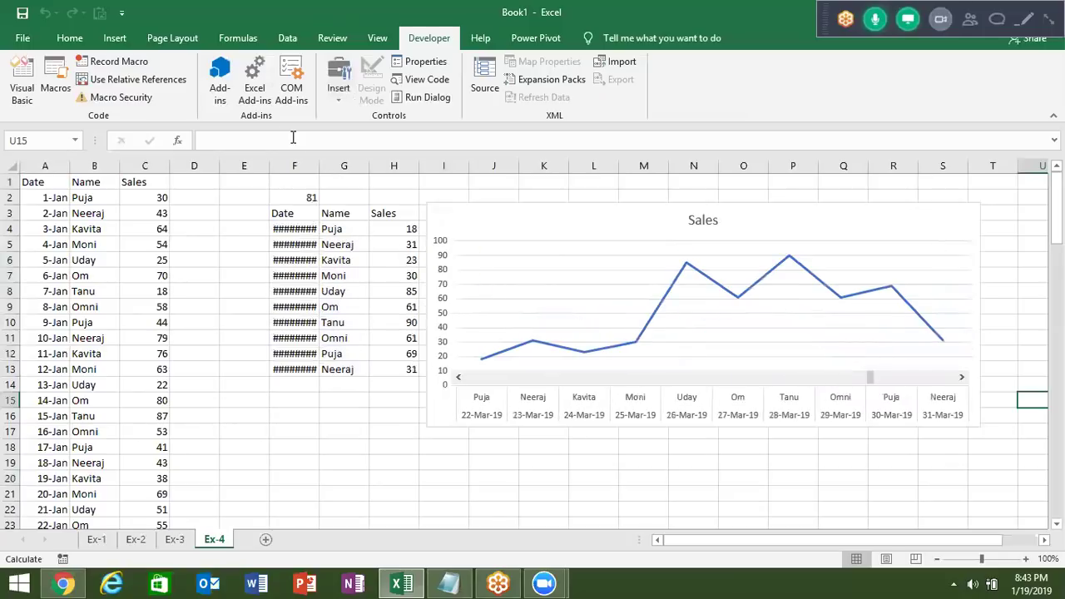
pyautogui.doubleClick(320, 164)
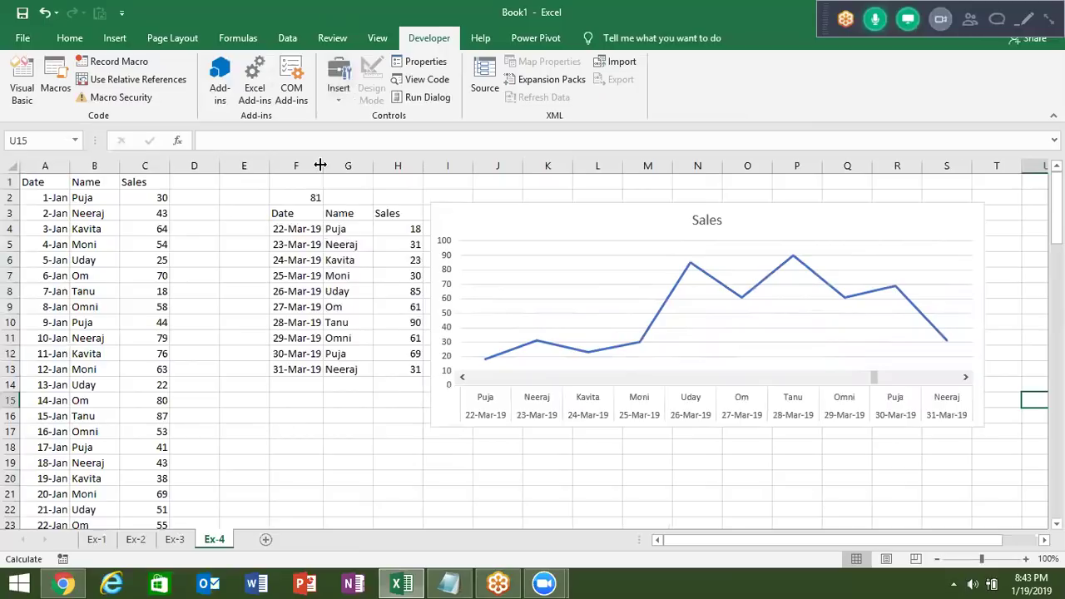
pyautogui.click(282, 227)
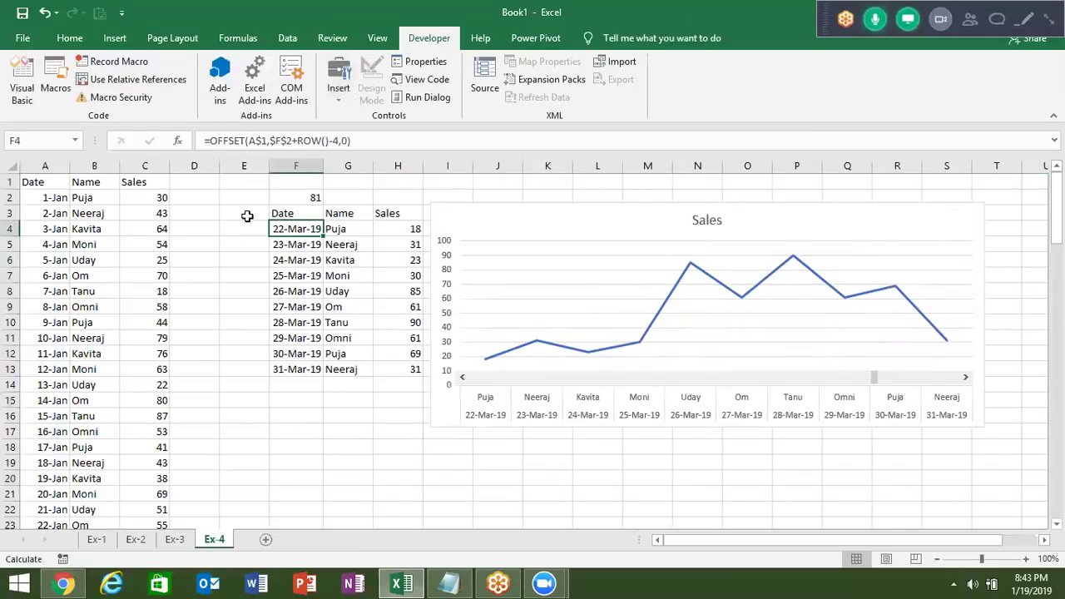
# Inspect the ROW()-4 part of the F4, F5 and F6 OFFSET formulas without changing them.
pyautogui.moveTo(298, 140); pyautogui.dragTo(340, 141)
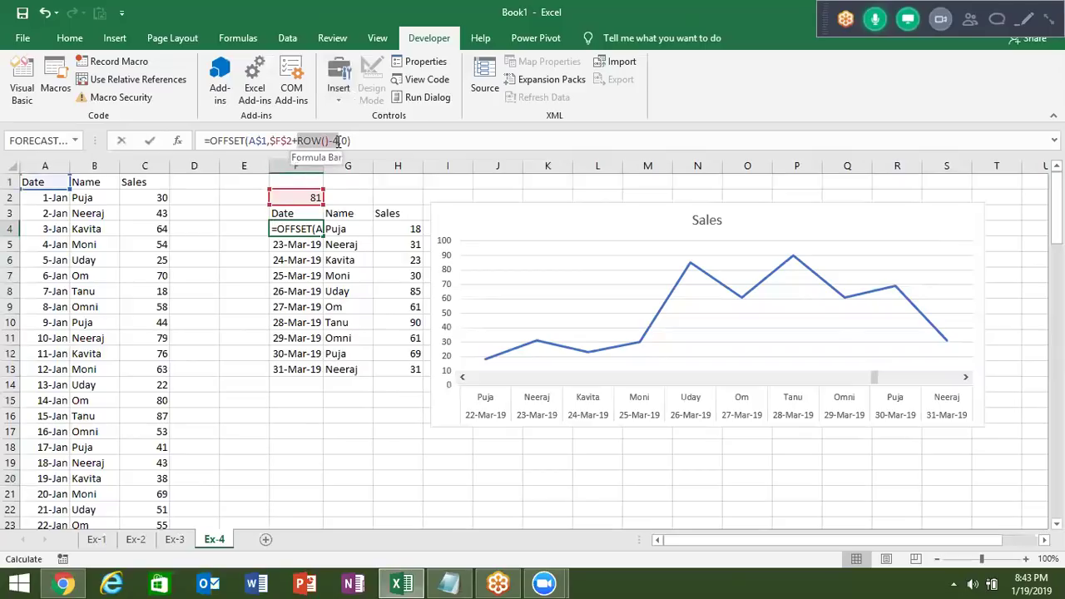
pyautogui.write('0')
pyautogui.press('Return')
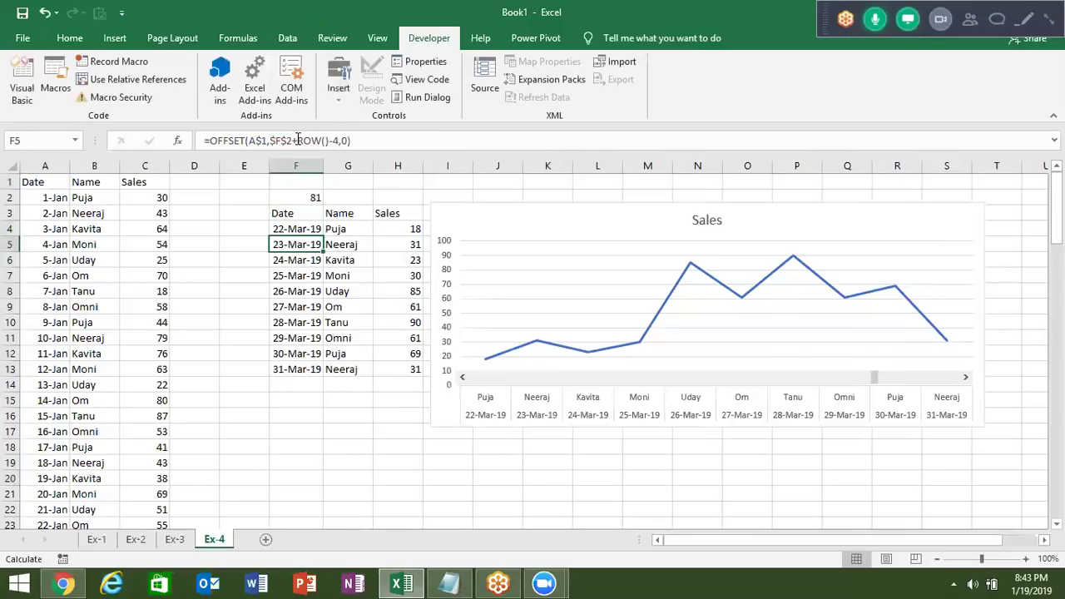
pyautogui.moveTo(297, 140); pyautogui.dragTo(340, 137)
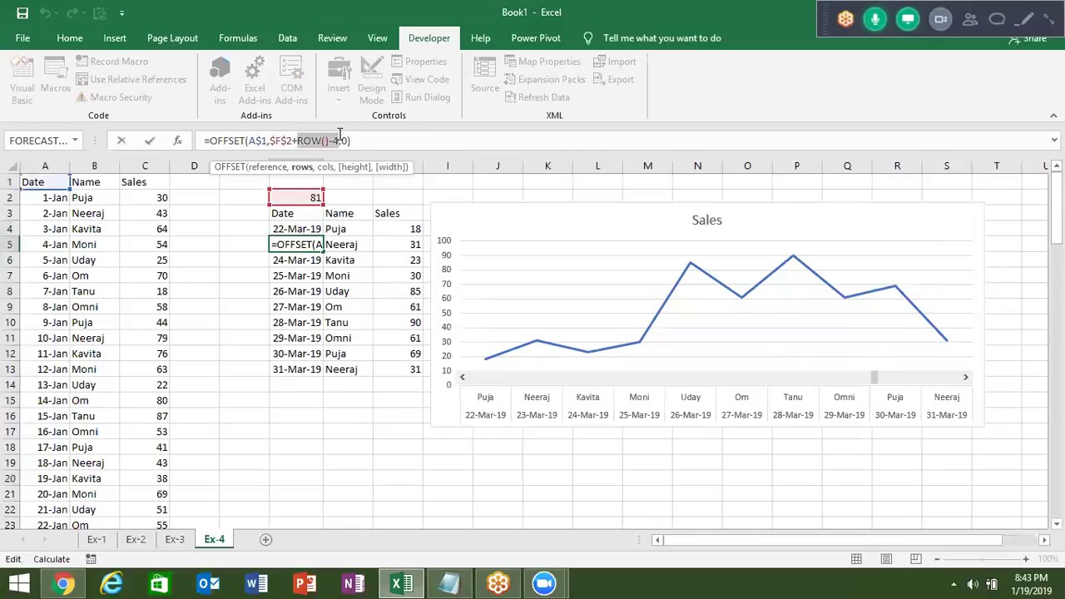
pyautogui.press('Return')
pyautogui.moveTo(300, 141); pyautogui.dragTo(338, 137)
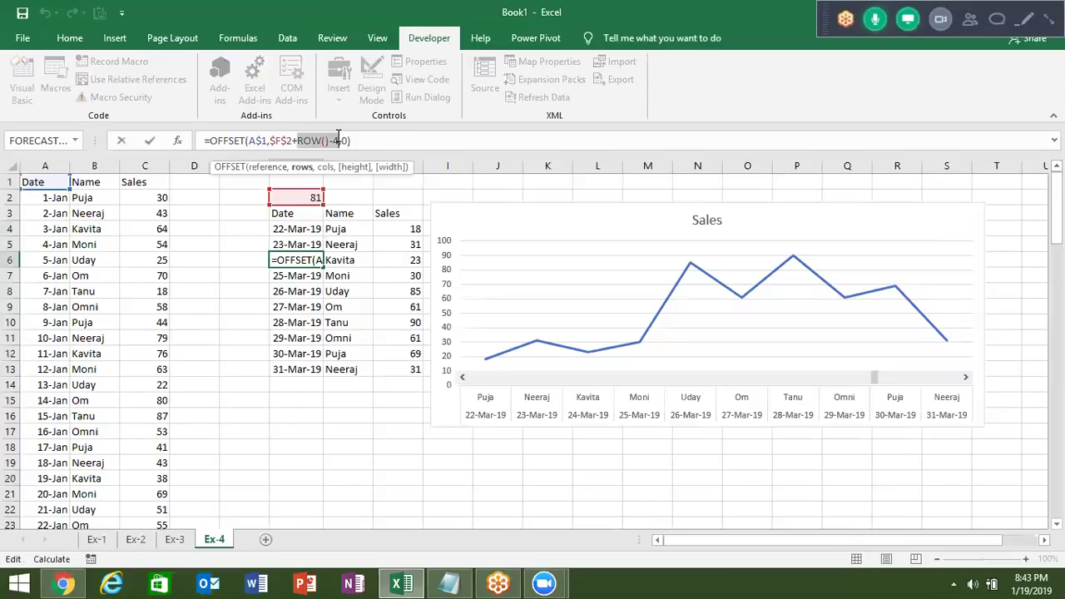
pyautogui.write('2')
pyautogui.press('Return')
# Enter =ROW()-4 in E4 and fill it down to E13, numbering rows 0 to 9.
pyautogui.press('Left')
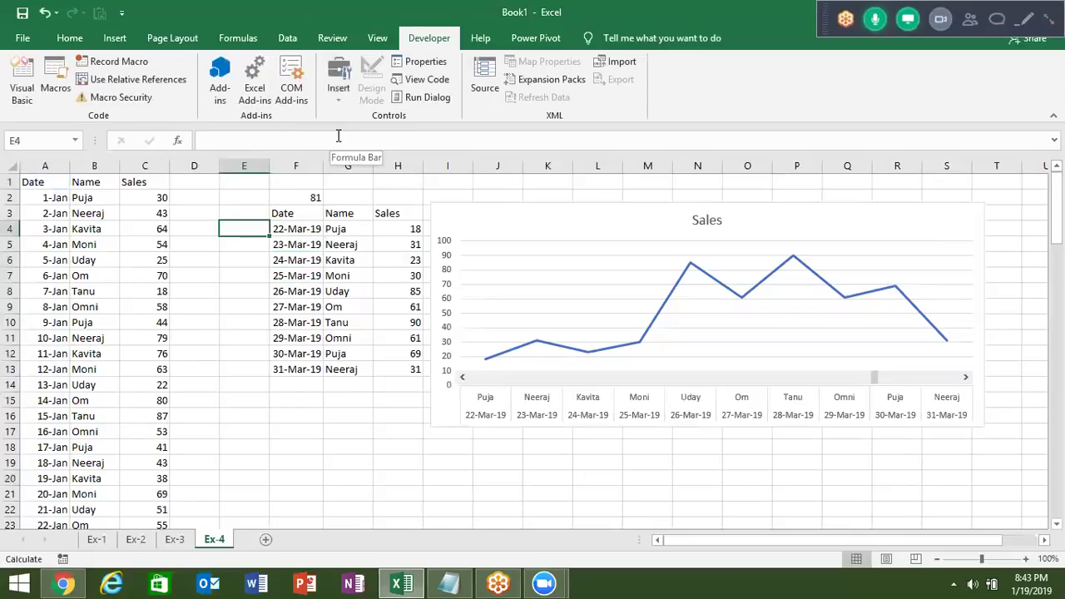
pyautogui.write('=row')
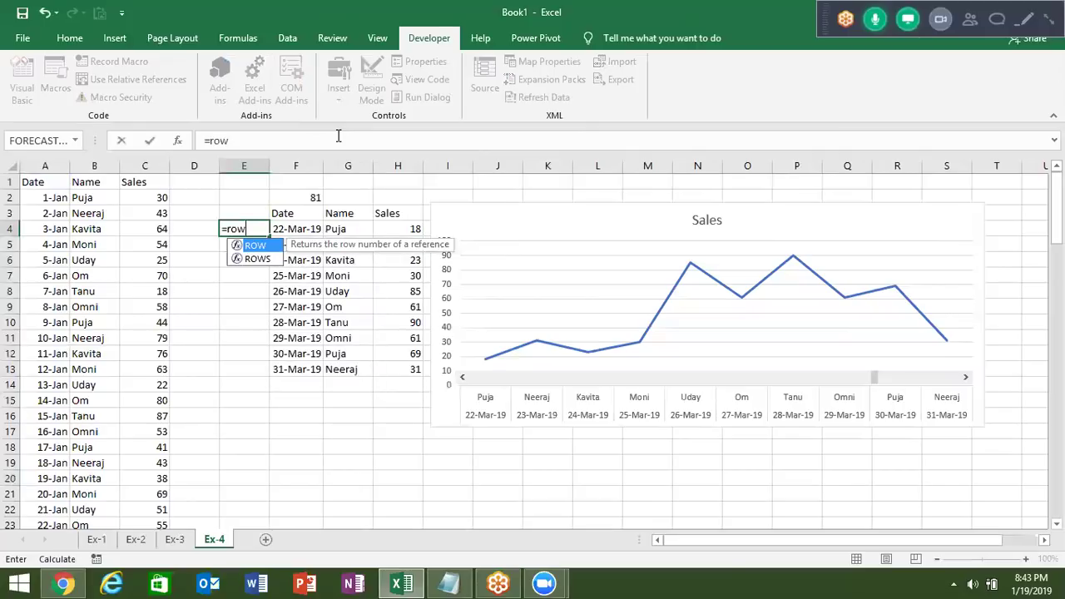
pyautogui.press('Tab')
pyautogui.write(')')
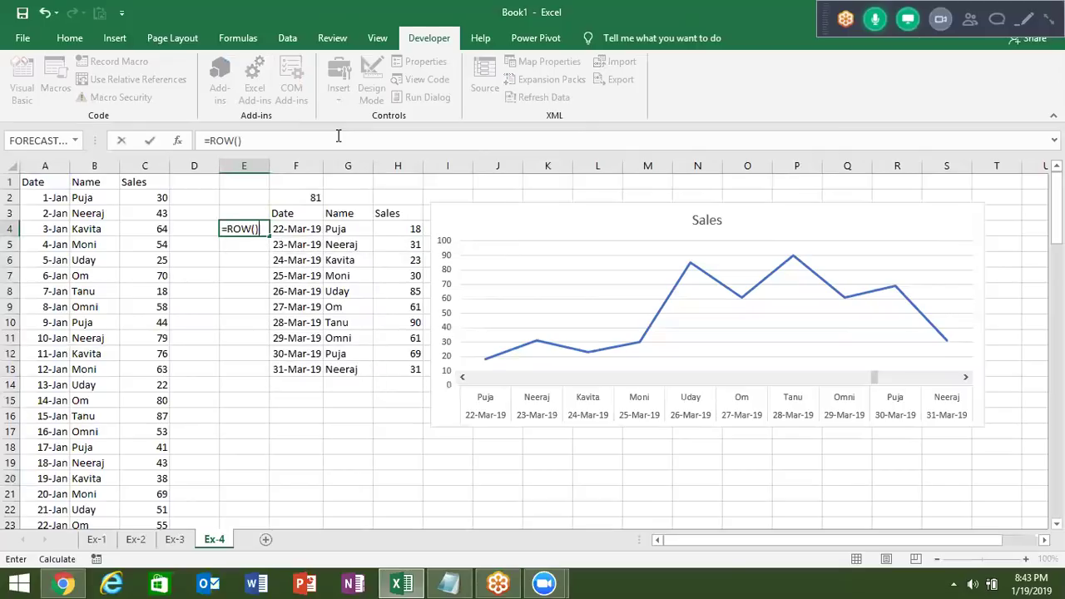
pyautogui.write('-4')
pyautogui.press('Return')
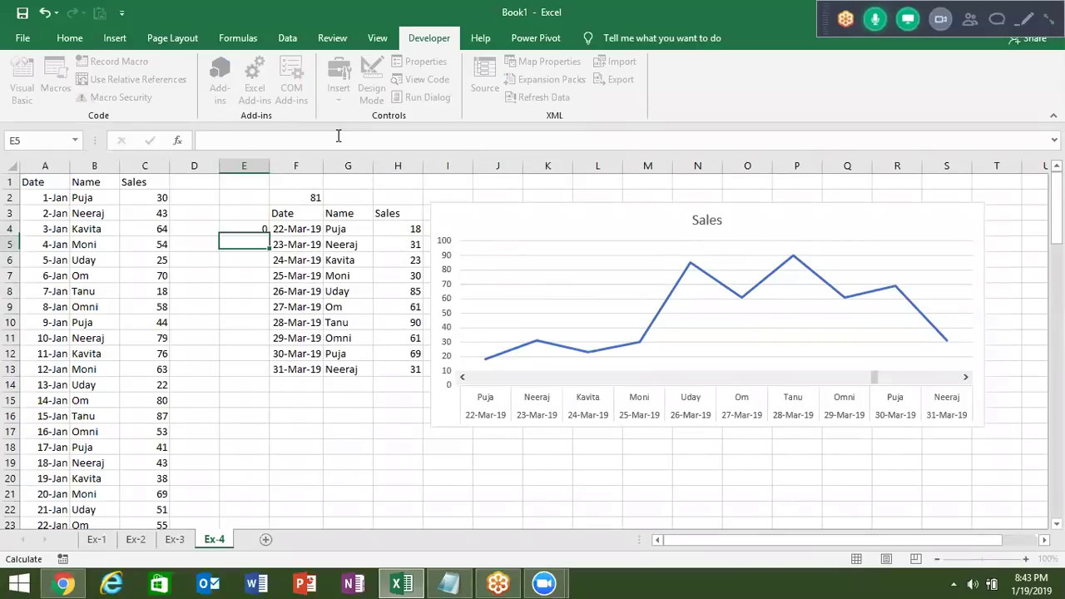
pyautogui.press('Up')
pyautogui.hotkey('shift', 'Down')
pyautogui.hotkey('shift', 'Down')
pyautogui.hotkey('shift', 'Down')
pyautogui.hotkey('shift', 'Down')
pyautogui.hotkey('shift', 'Down')
pyautogui.hotkey('shift', 'Down')
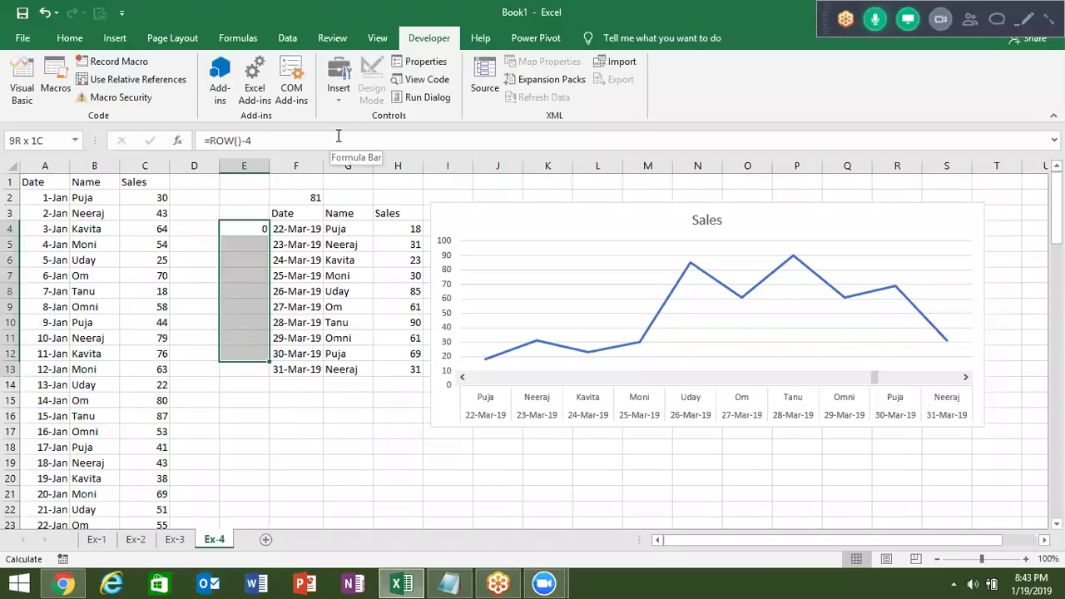
pyautogui.hotkey('shift', 'Down')
pyautogui.hotkey('ctrl', 'd')
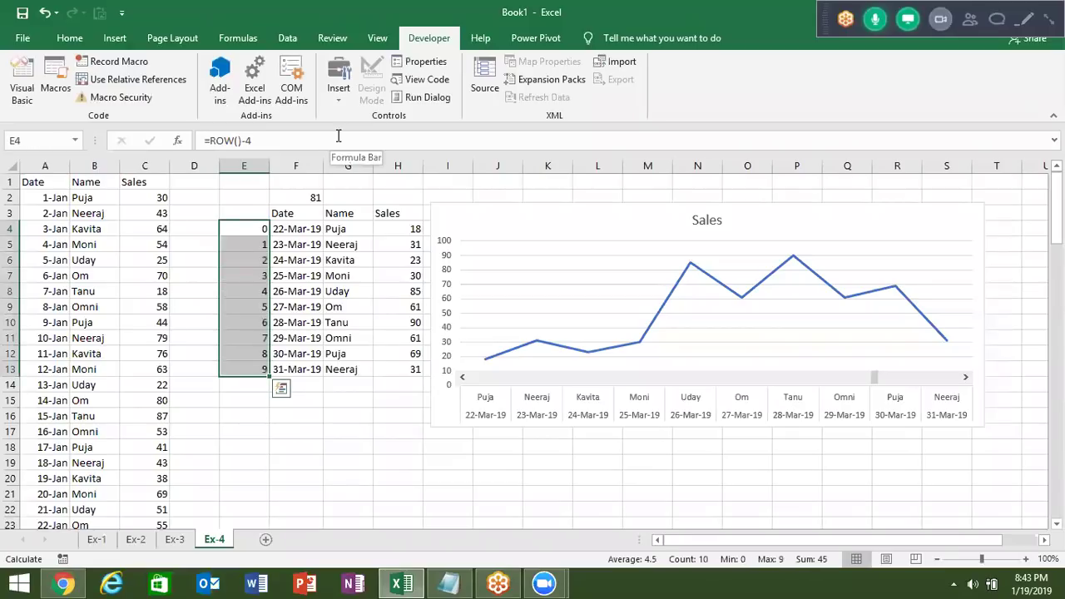
pyautogui.click(314, 274)
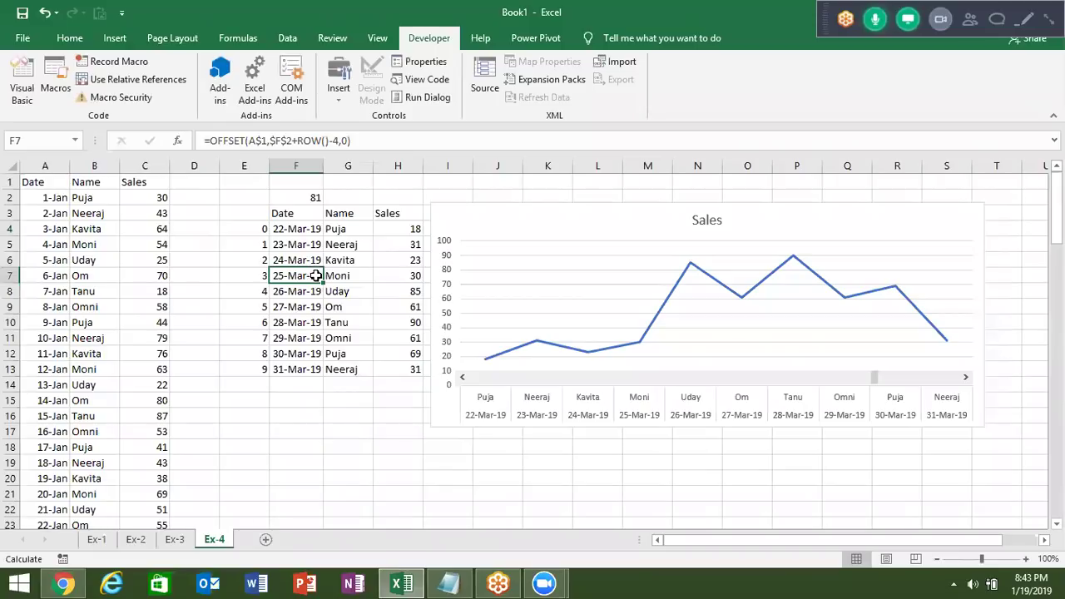
# Drag the scroll bar fully left, then advance one day so F2 reads 2 (2-Jan to 11-Jan).
pyautogui.moveTo(321, 275); pyautogui.dragTo(319, 222)
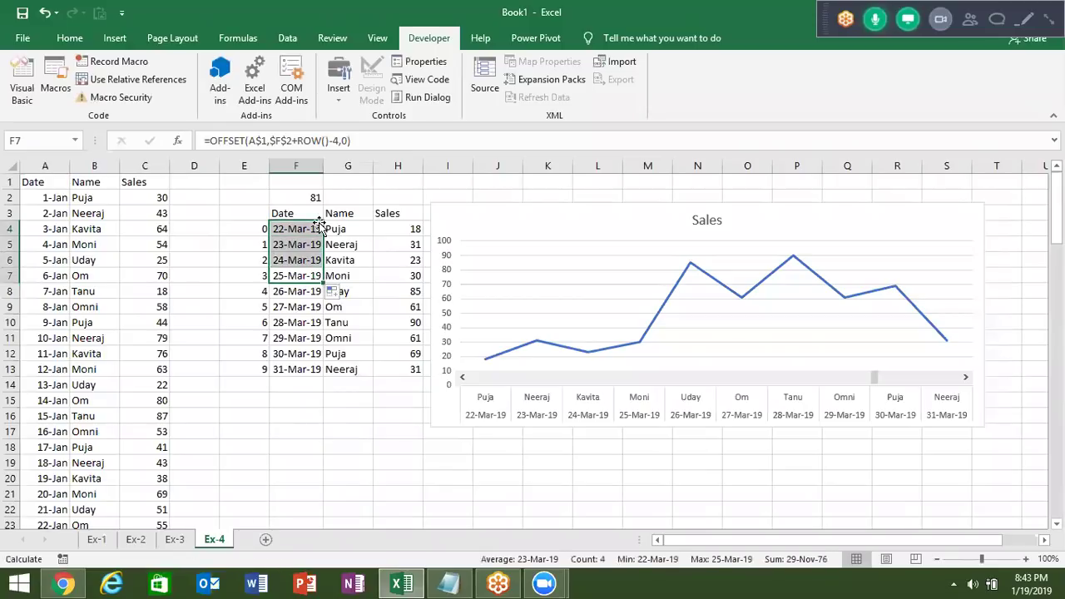
pyautogui.moveTo(870, 380); pyautogui.dragTo(384, 379)
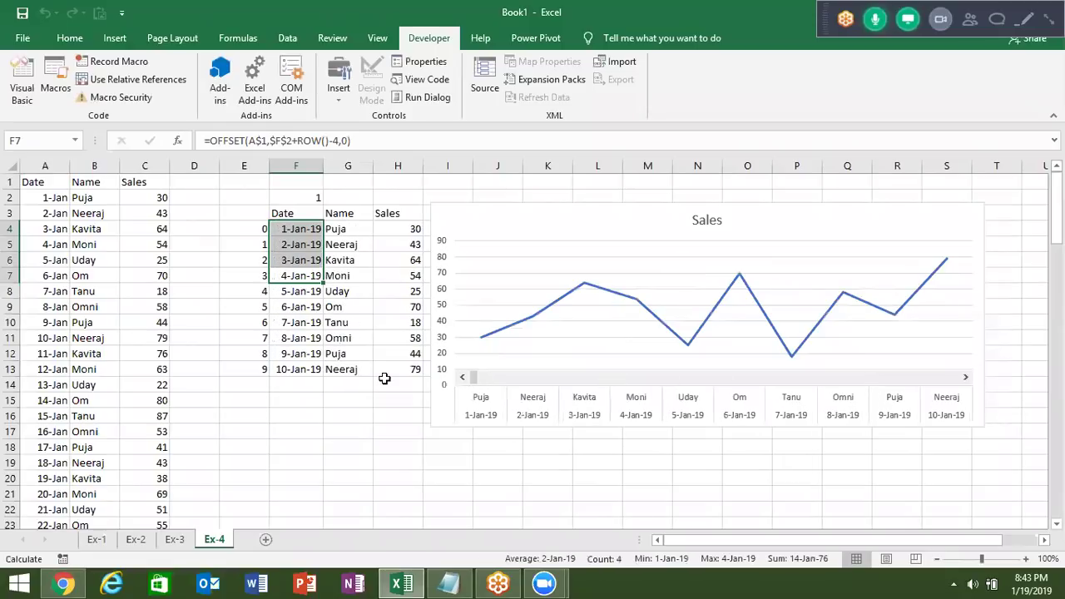
pyautogui.moveTo(334, 325); pyautogui.dragTo(301, 230)
pyautogui.click(301, 230)
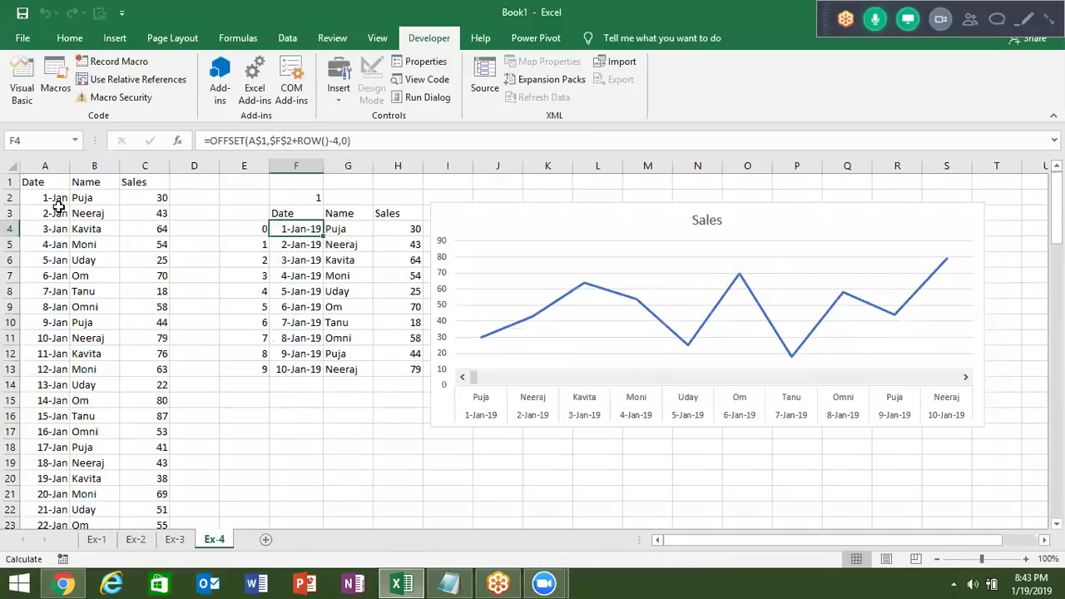
pyautogui.click(309, 242)
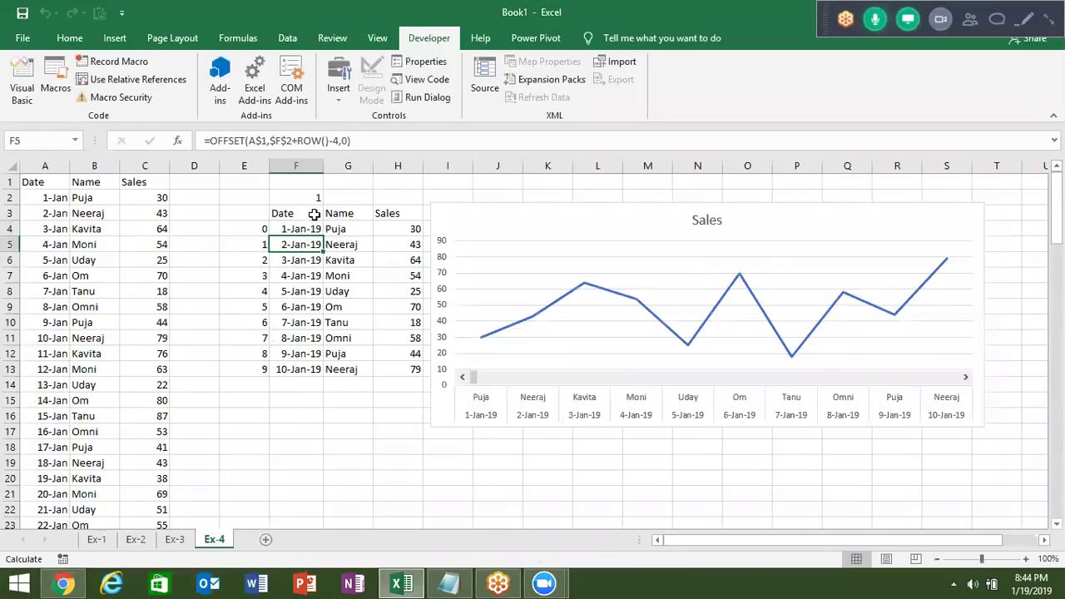
pyautogui.click(966, 379)
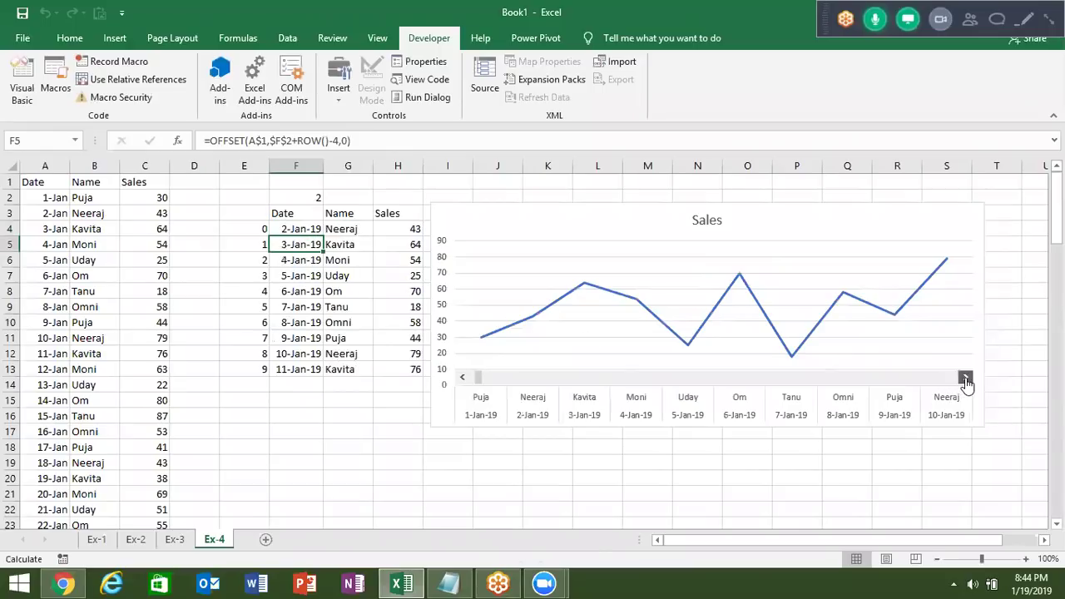
pyautogui.click(300, 229)
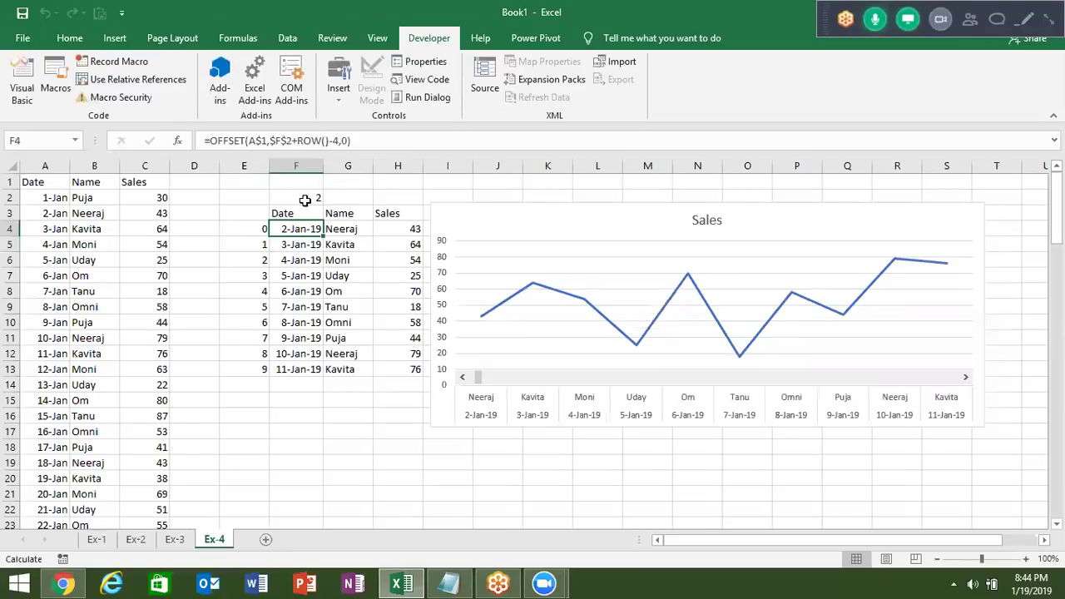
pyautogui.click(301, 240)
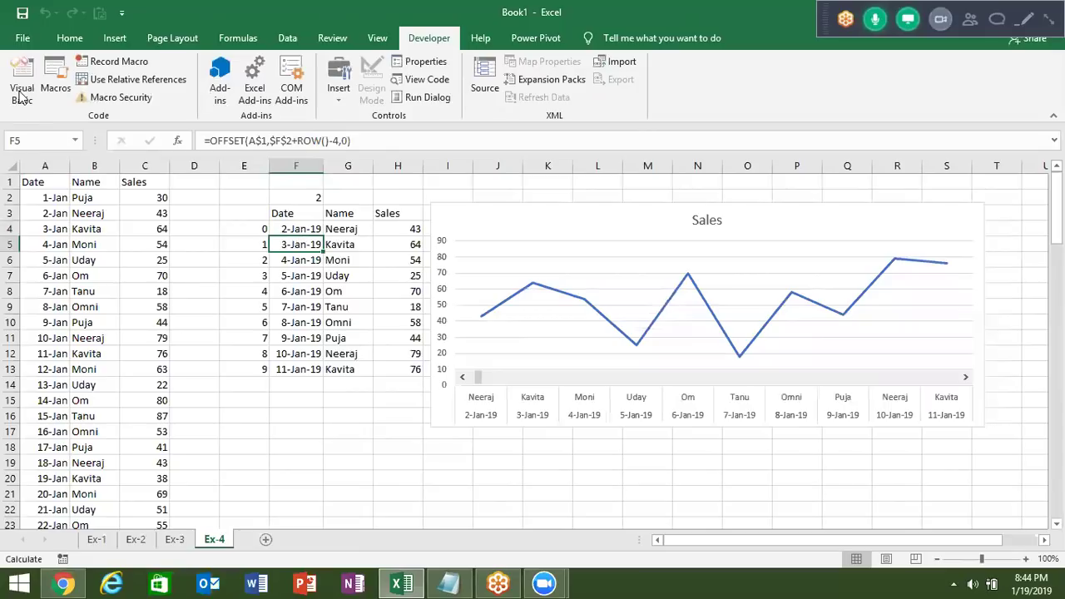
# Save into 9.Dashboard, renaming 3.Dynamic Chart -3 to 3.Dynamic Chart -4 as macro-enabled.
pyautogui.hotkey('ctrl', 's')
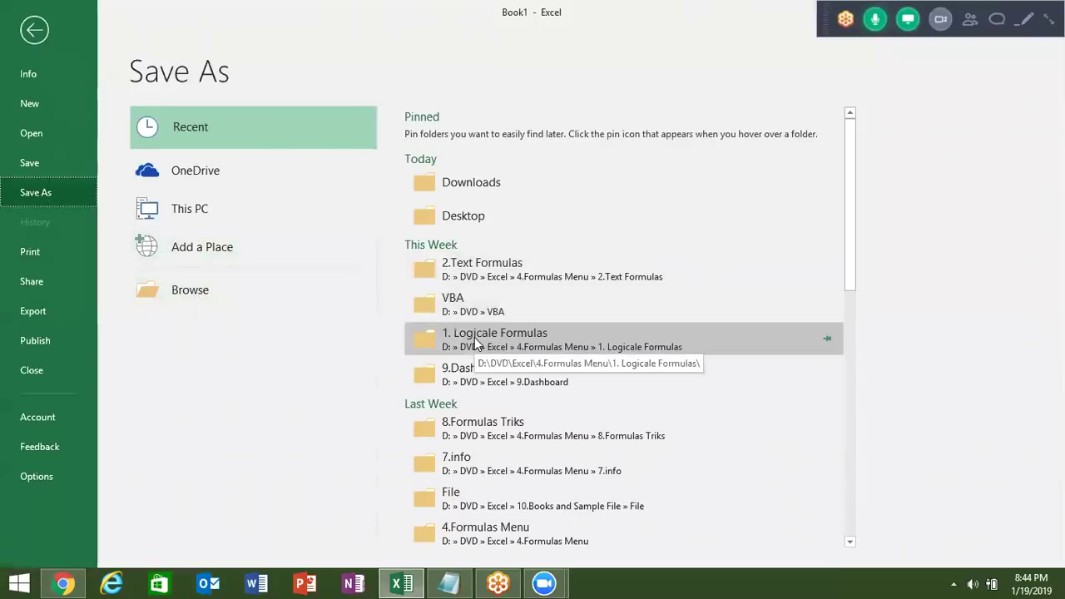
pyautogui.click(461, 338)
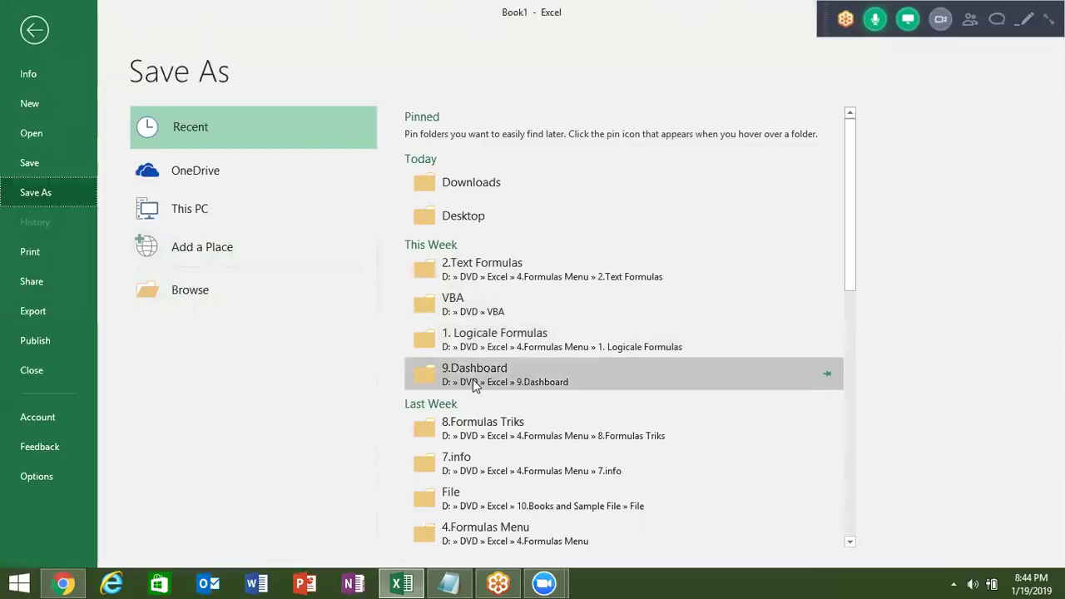
pyautogui.click(472, 377)
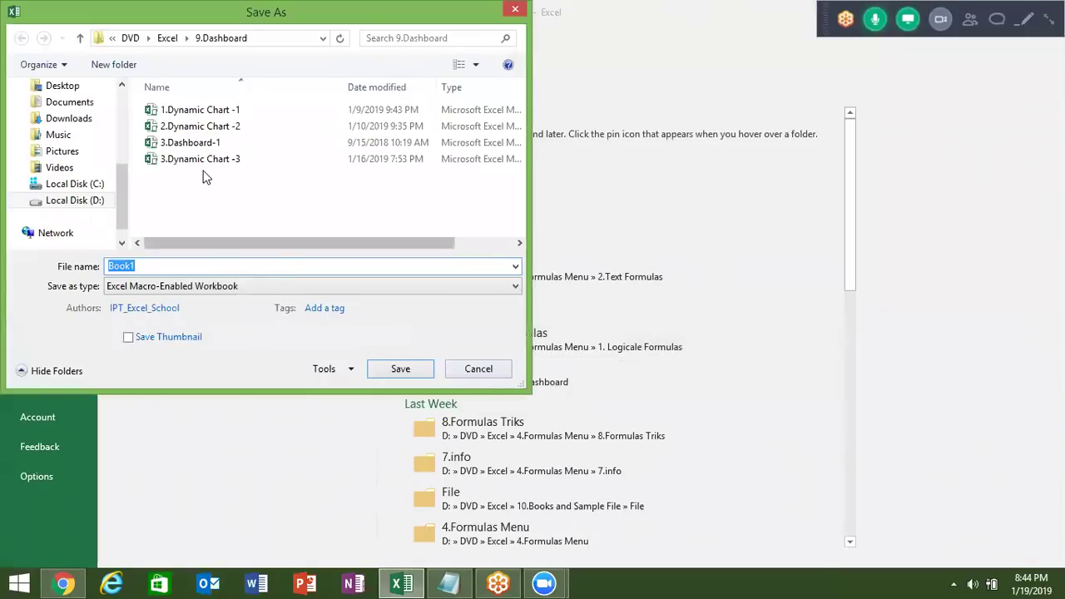
pyautogui.click(210, 162)
pyautogui.click(202, 266)
pyautogui.press('BackSpace')
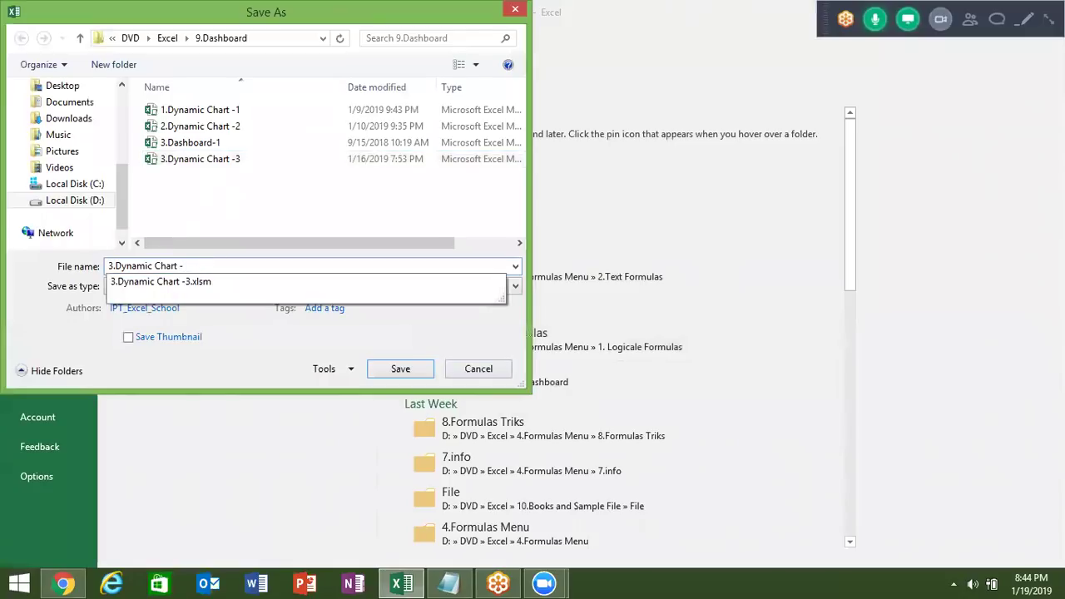
pyautogui.write('4')
pyautogui.click(410, 370)
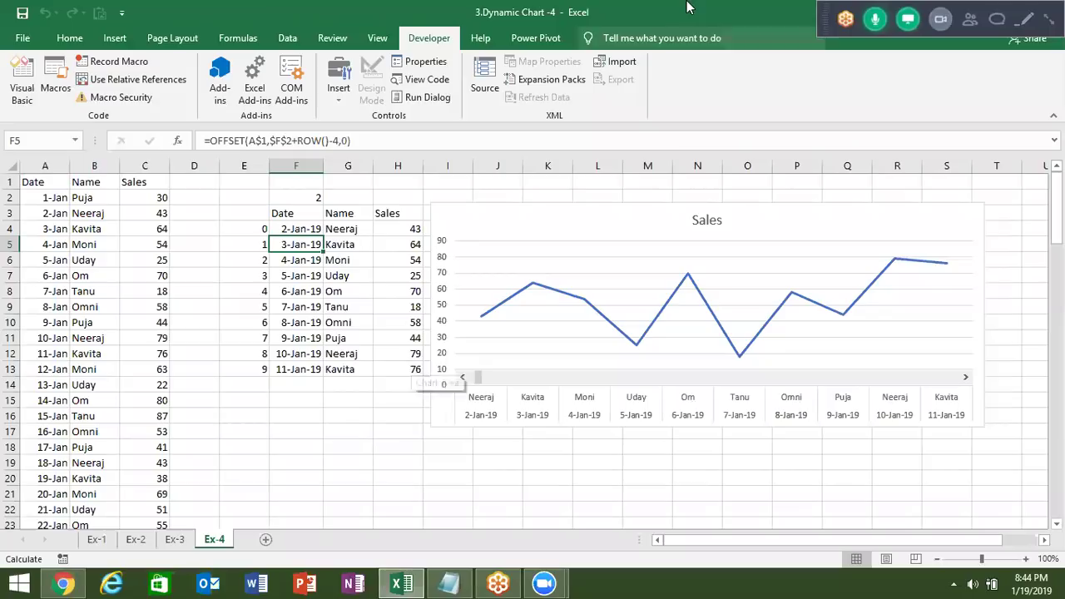
# Snap the Excel window right, then restore and minimise it to reveal the desktop.
pyautogui.press('super+Right')
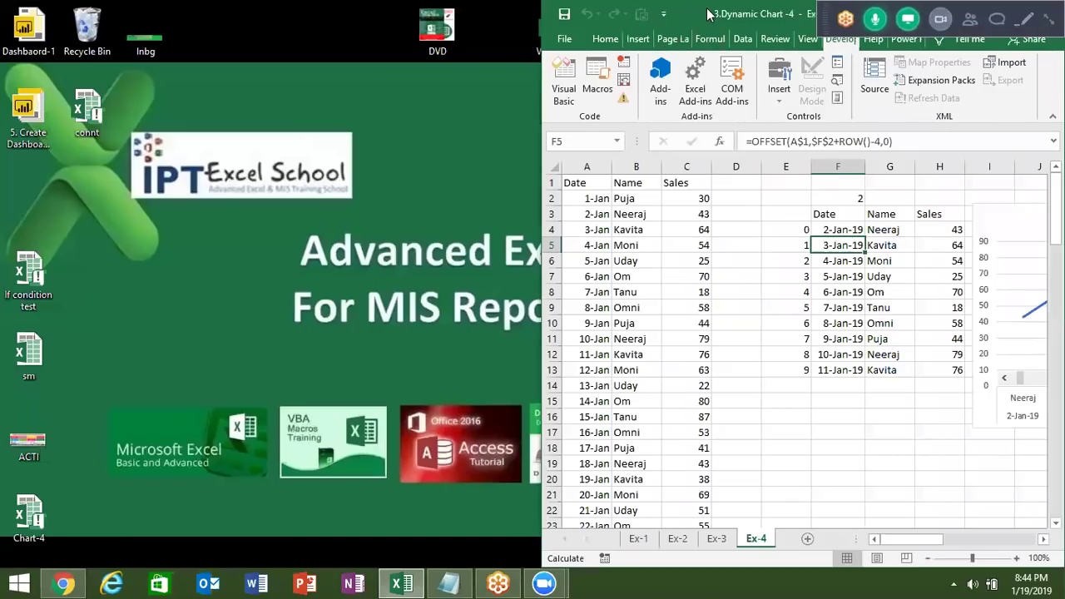
pyautogui.press('super+Down')
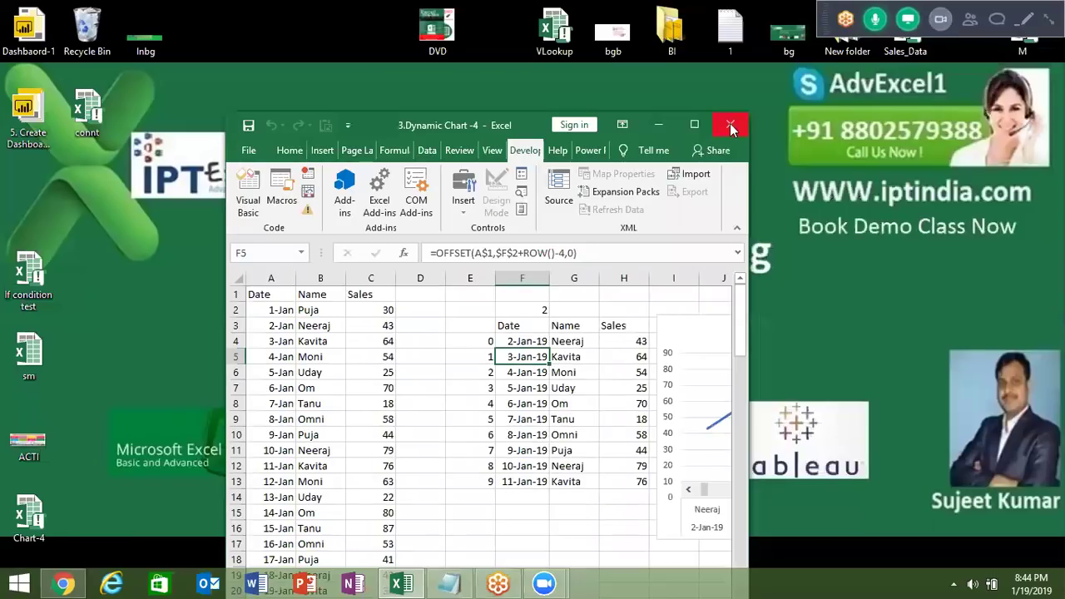
pyautogui.press('super+Down')
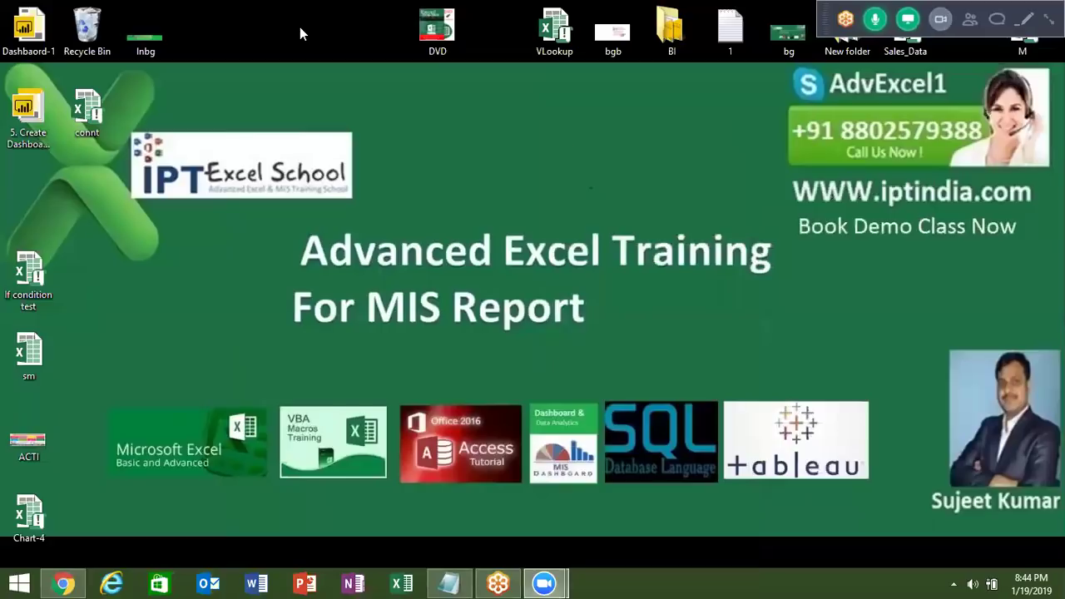